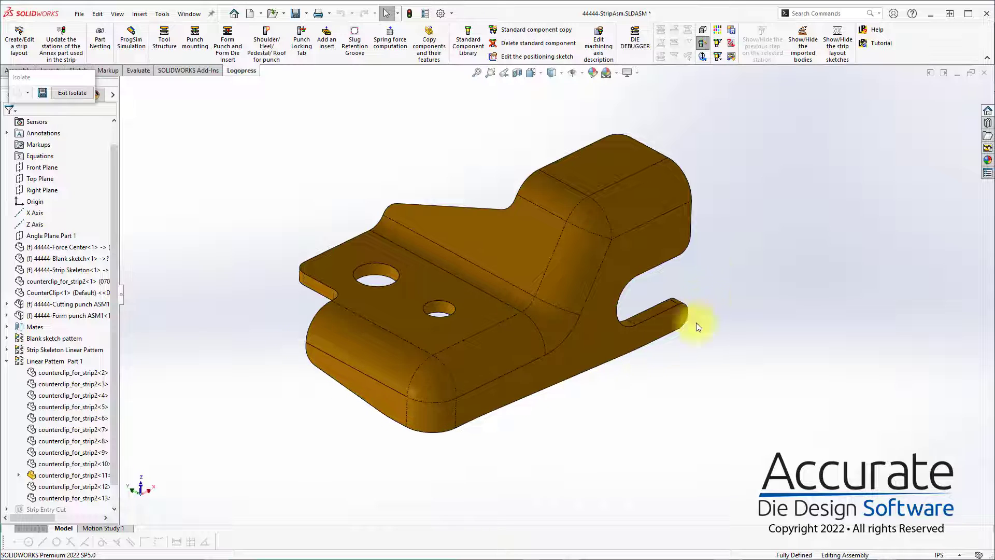
Exit the isolated view of the formed part to bring back the complete strip layout.
{"action": "left_click", "coordinate": [72, 94]}
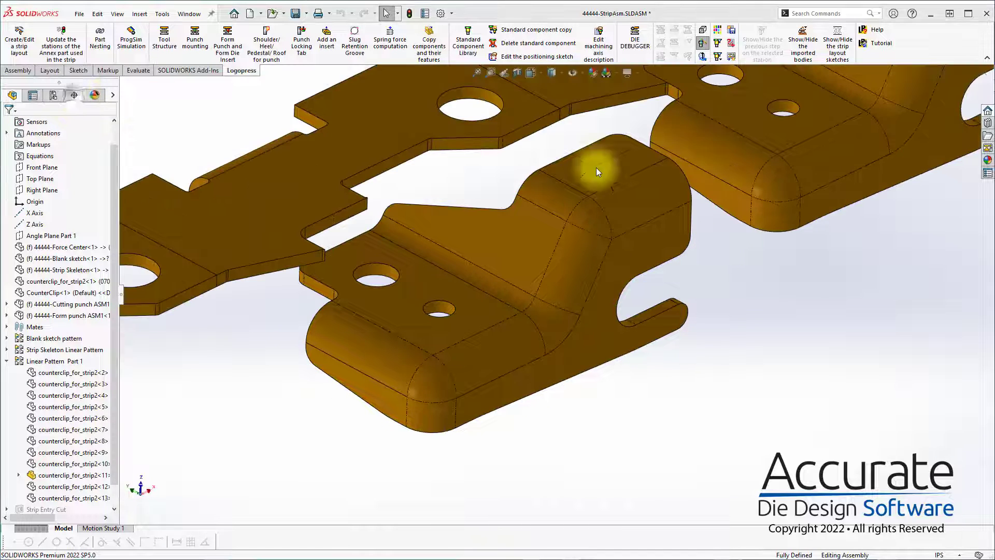
{"action": "scroll", "coordinate": [622, 243], "scroll_direction": "down", "scroll_amount": 10}
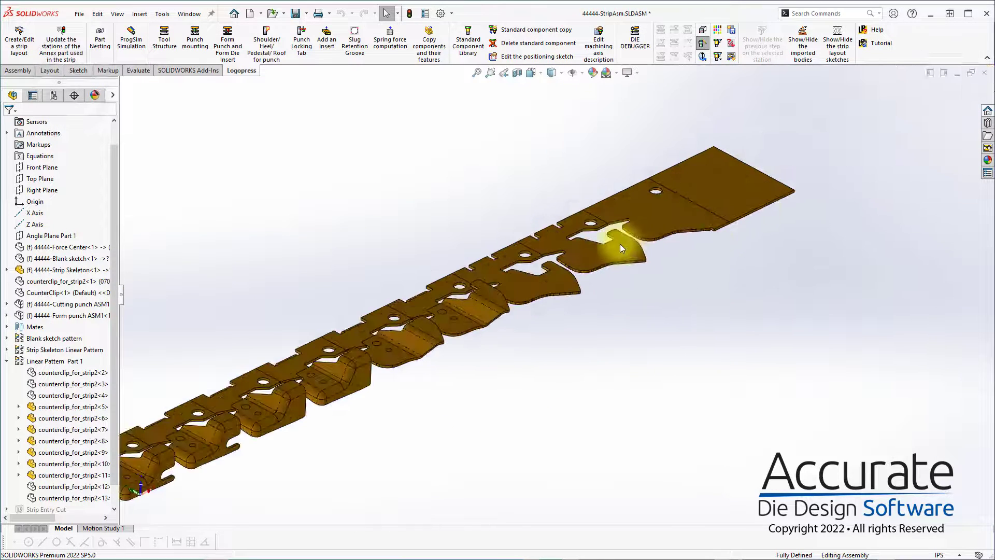
{"action": "middle_click_drag", "start_coordinate": [470, 334], "coordinate": [349, 449]}
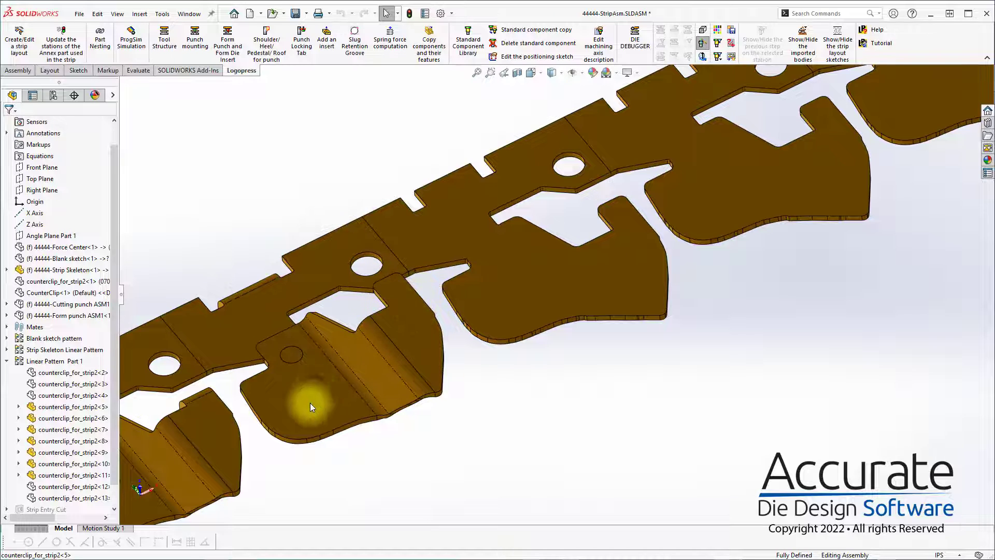
Examine the cutting and forming stations along the strip from several angles, from the flat blank to the finished part.
{"action": "middle_click_drag", "start_coordinate": [310, 403], "coordinate": [478, 322]}
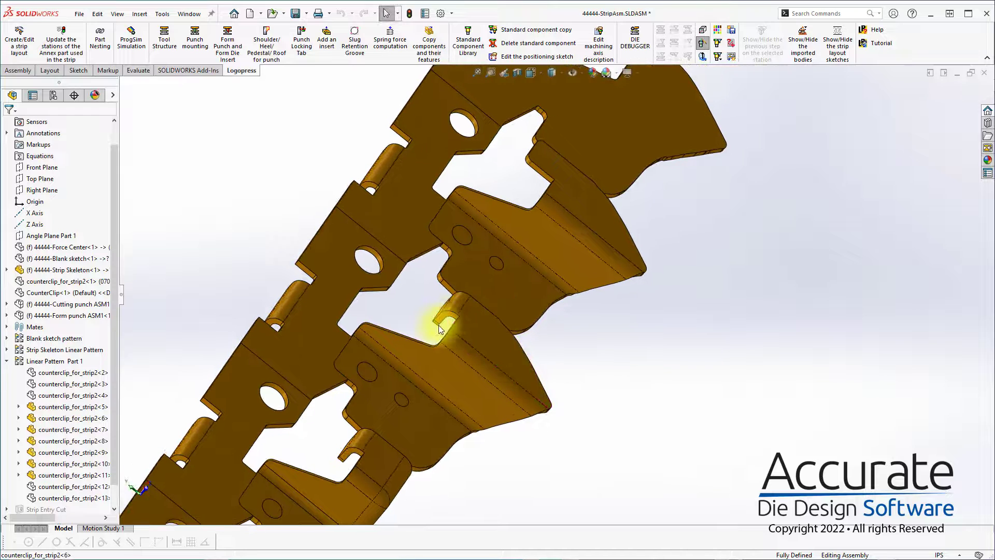
{"action": "middle_click_drag", "start_coordinate": [410, 394], "coordinate": [428, 424]}
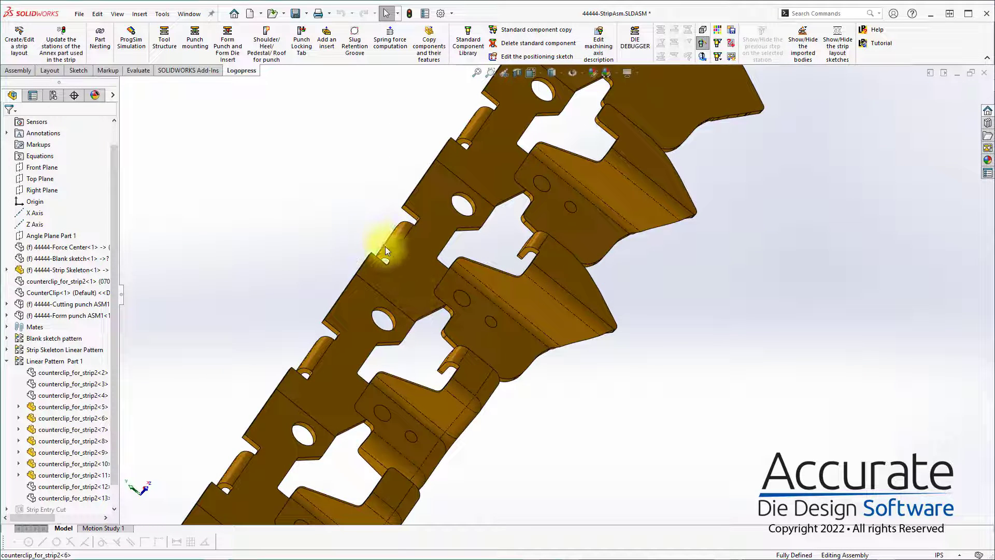
{"action": "middle_click_drag", "start_coordinate": [427, 425], "coordinate": [417, 401]}
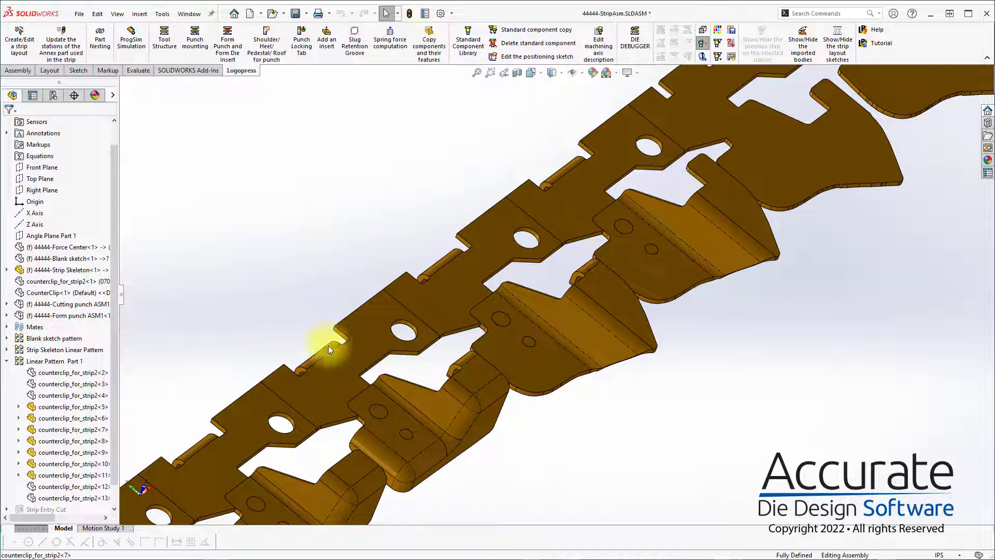
{"action": "middle_click_drag", "start_coordinate": [344, 391], "coordinate": [349, 377]}
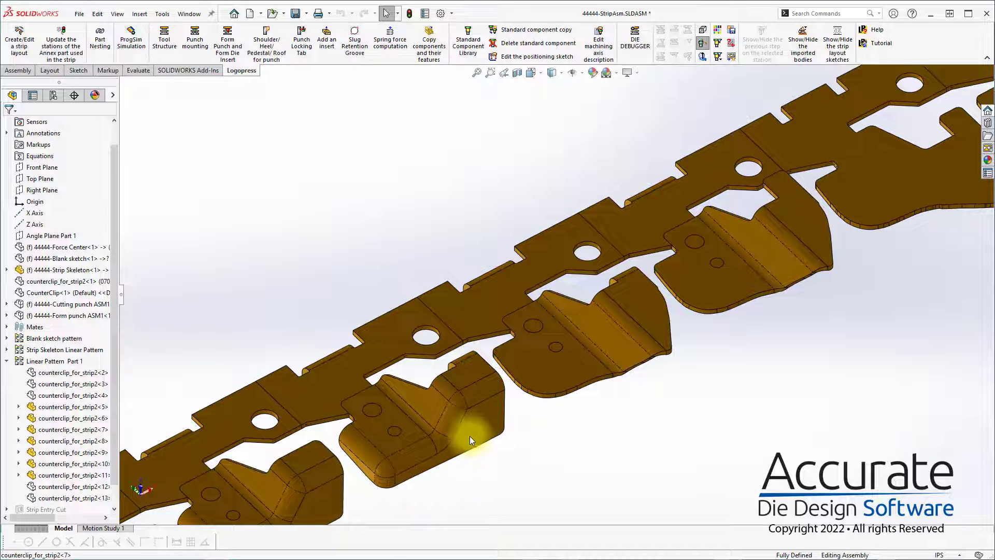
{"action": "scroll", "coordinate": [468, 433], "scroll_direction": "up", "scroll_amount": 3}
{"action": "middle_click_drag", "start_coordinate": [375, 420], "coordinate": [254, 491]}
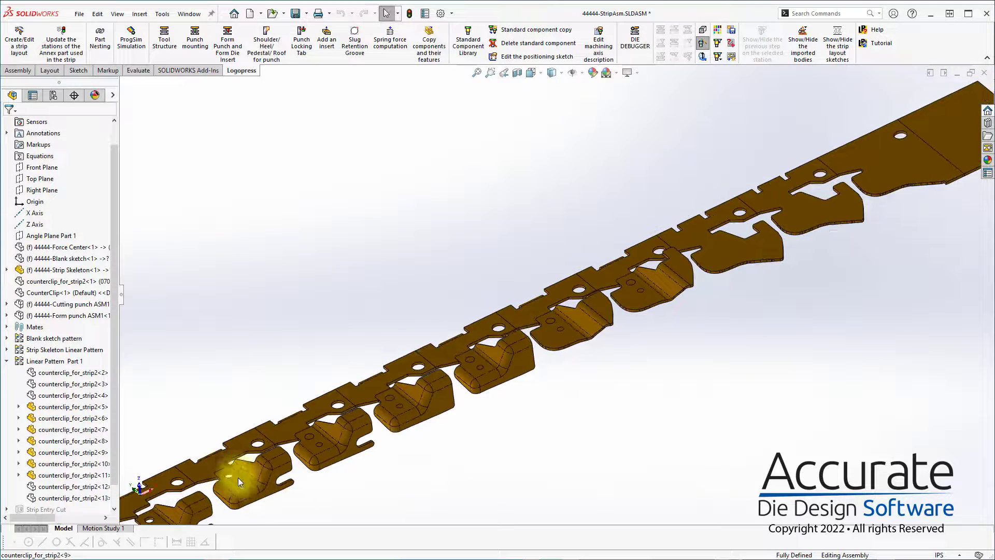
{"action": "key", "text": "f"}
{"action": "scroll", "coordinate": [238, 478], "scroll_direction": "down", "scroll_amount": 4}
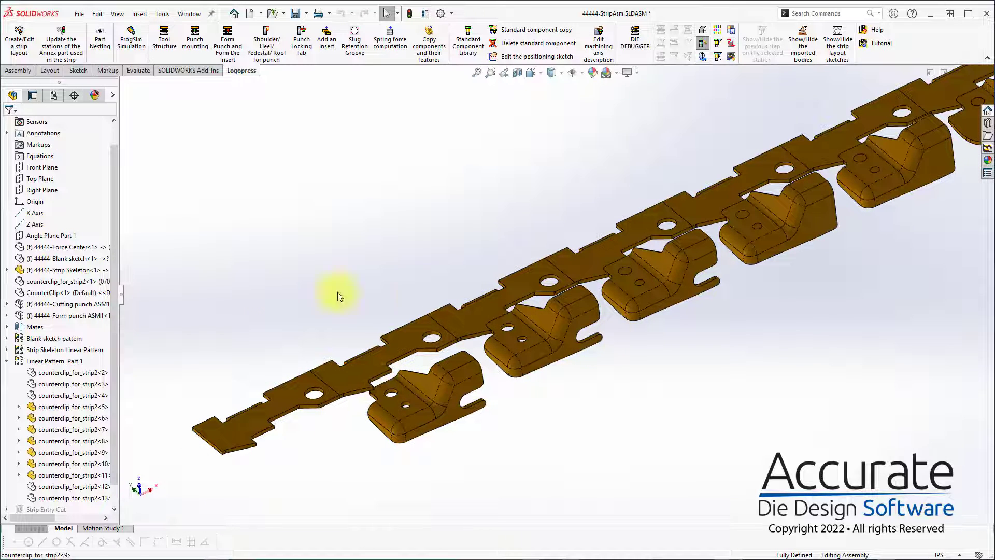
{"action": "scroll", "coordinate": [343, 282], "scroll_direction": "up", "scroll_amount": 2}
{"action": "middle_click_drag", "start_coordinate": [344, 282], "coordinate": [449, 254]}
Show the hidden 44444-Cutting punch ASM1 sub-assembly and locate its cutting punches along the strip.
{"action": "right_click", "coordinate": [90, 305]}
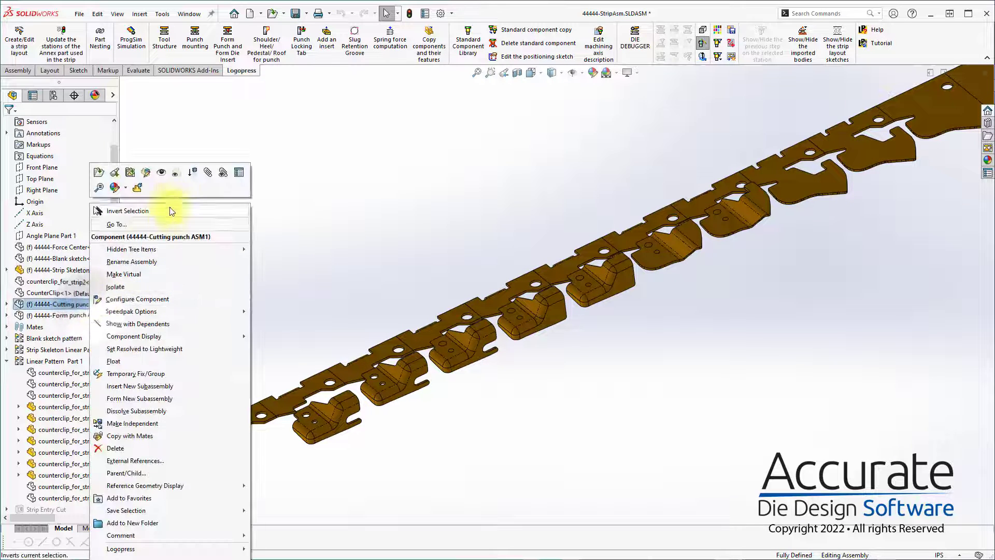
{"action": "left_click", "coordinate": [165, 172]}
{"action": "left_click", "coordinate": [518, 187]}
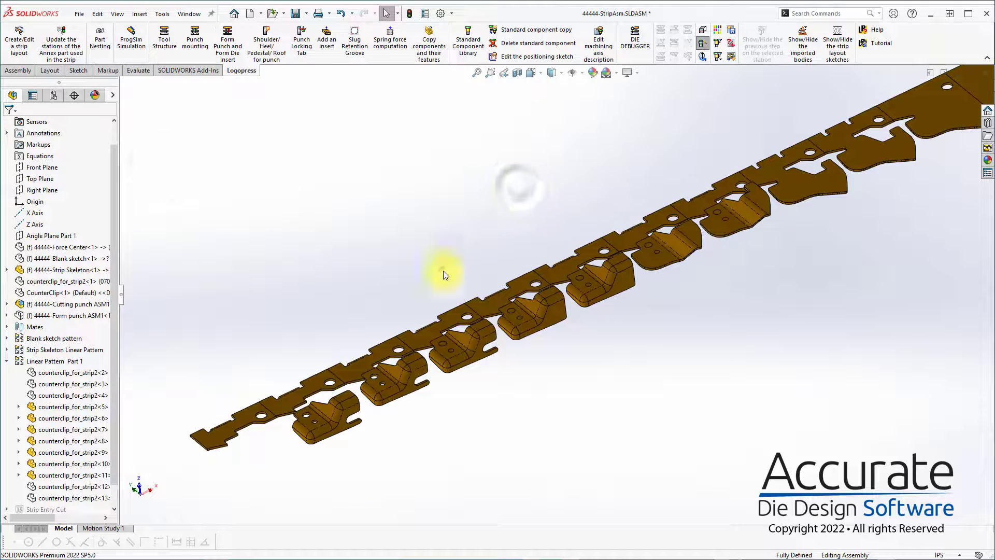
{"action": "left_click", "coordinate": [77, 304]}
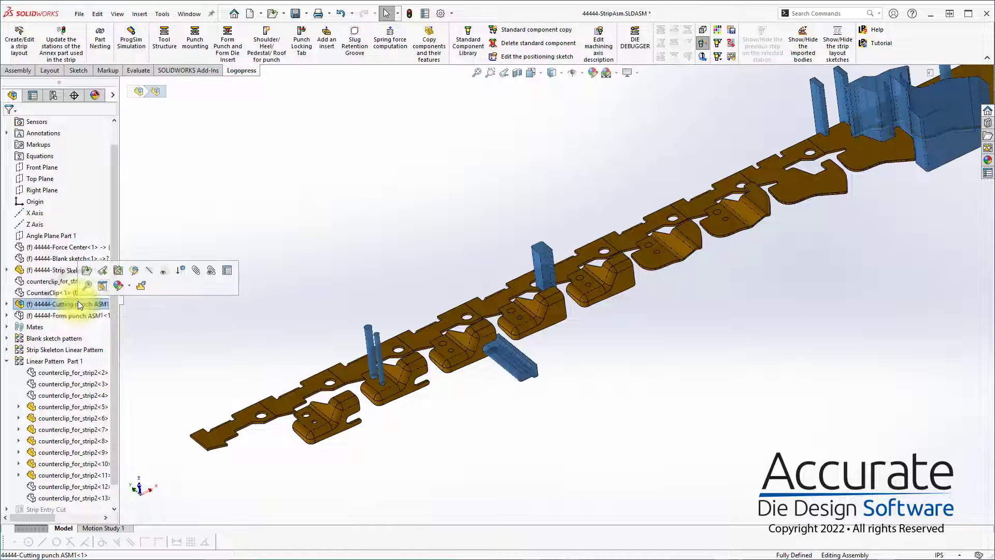
{"action": "left_click", "coordinate": [343, 217]}
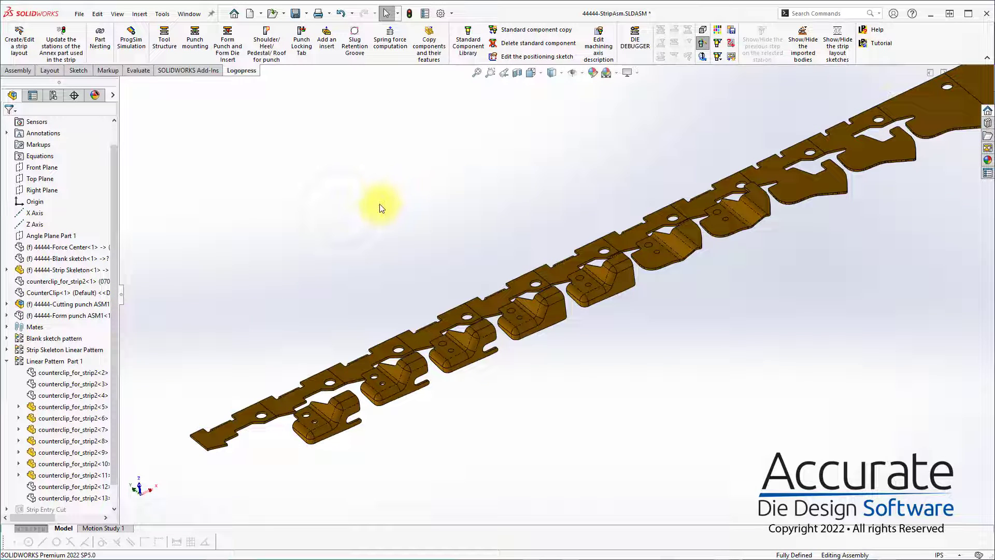
{"action": "middle_click_drag", "start_coordinate": [552, 216], "coordinate": [797, 199]}
{"action": "scroll", "coordinate": [762, 184], "scroll_direction": "down", "scroll_amount": 3}
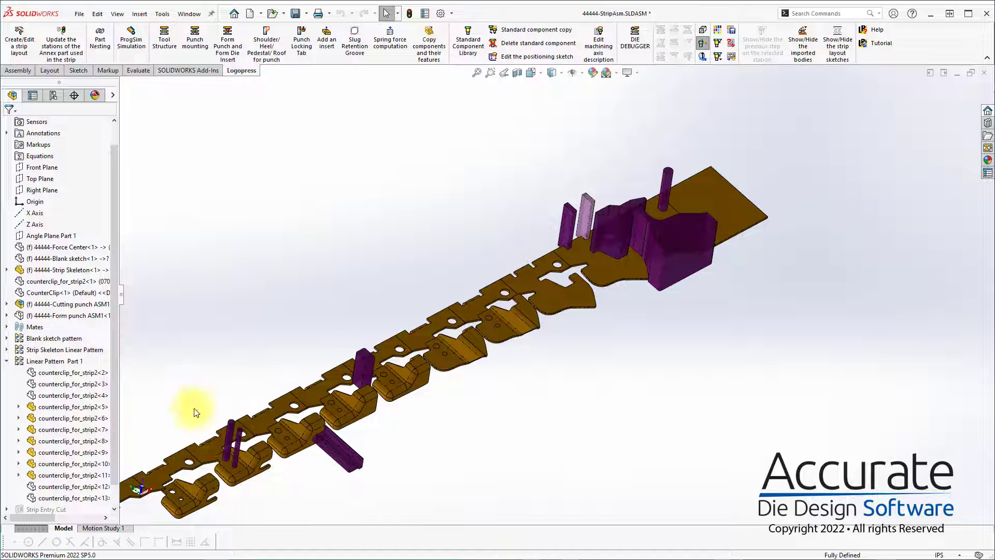
Show the hidden 44444-Form punch ASM1 sub-assembly and view its form tools together with the cutting punches.
{"action": "right_click", "coordinate": [76, 319]}
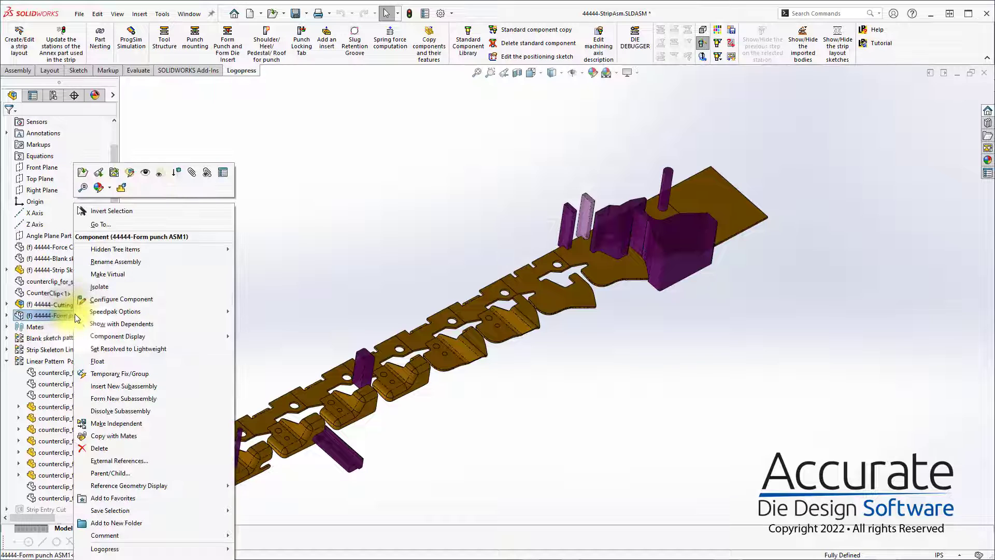
{"action": "left_click", "coordinate": [134, 173]}
{"action": "scroll", "coordinate": [560, 318], "scroll_direction": "down", "scroll_amount": 5}
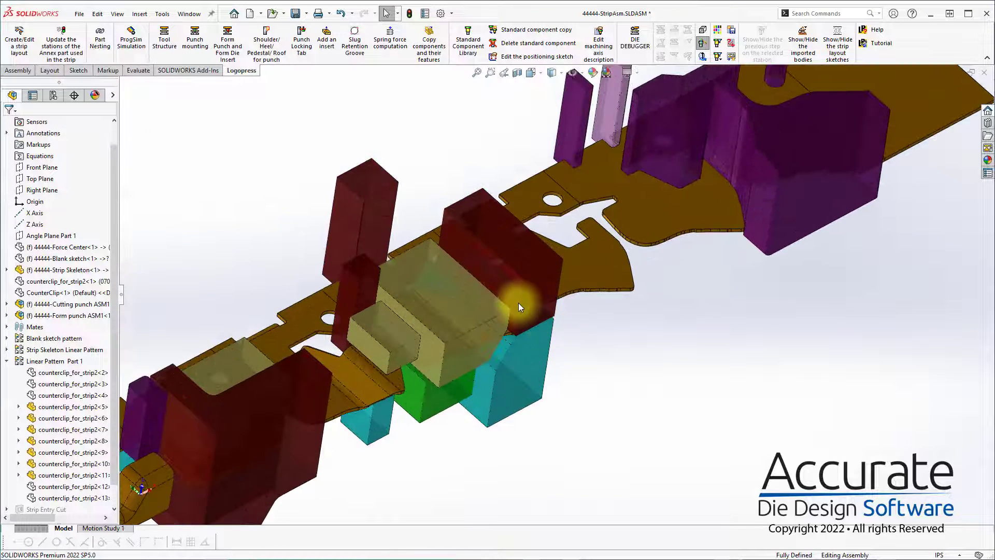
{"action": "middle_click_drag", "start_coordinate": [518, 305], "coordinate": [388, 349]}
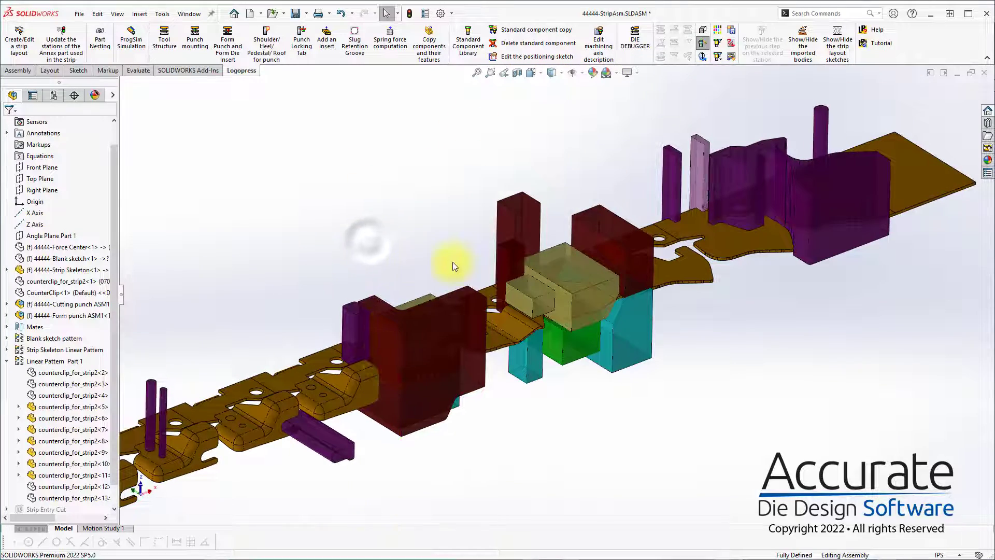
{"action": "scroll", "coordinate": [454, 264], "scroll_direction": "up", "scroll_amount": 2}
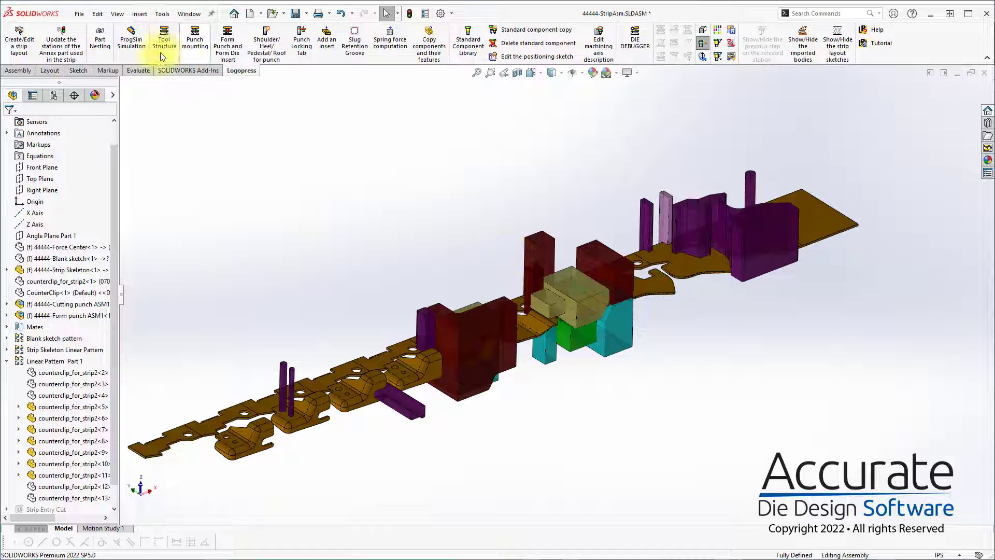
Start a ProgSim simulation for the strip assembly.
{"action": "left_click", "coordinate": [137, 47]}
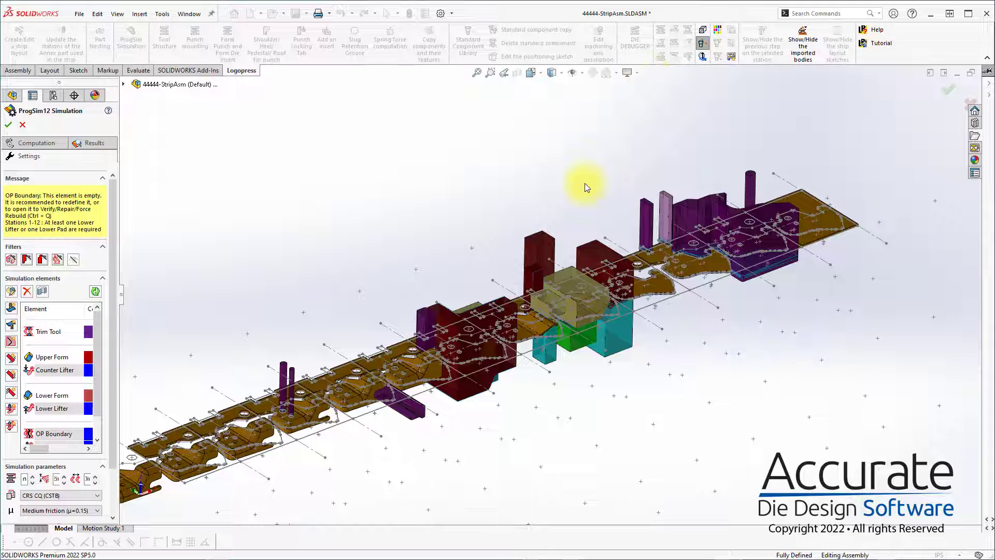
{"action": "scroll", "coordinate": [511, 296], "scroll_direction": "up", "scroll_amount": 2}
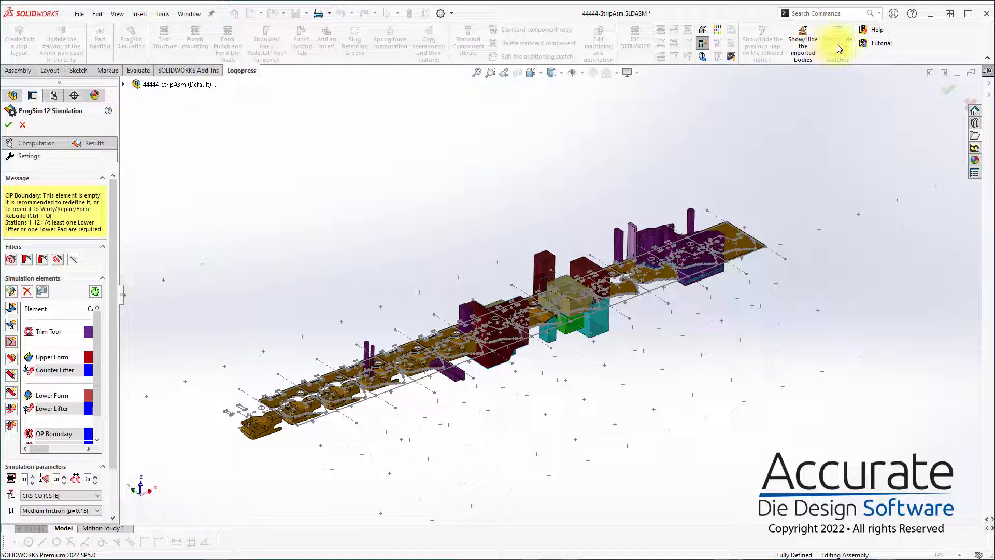
{"action": "scroll", "coordinate": [444, 384], "scroll_direction": "down", "scroll_amount": 2}
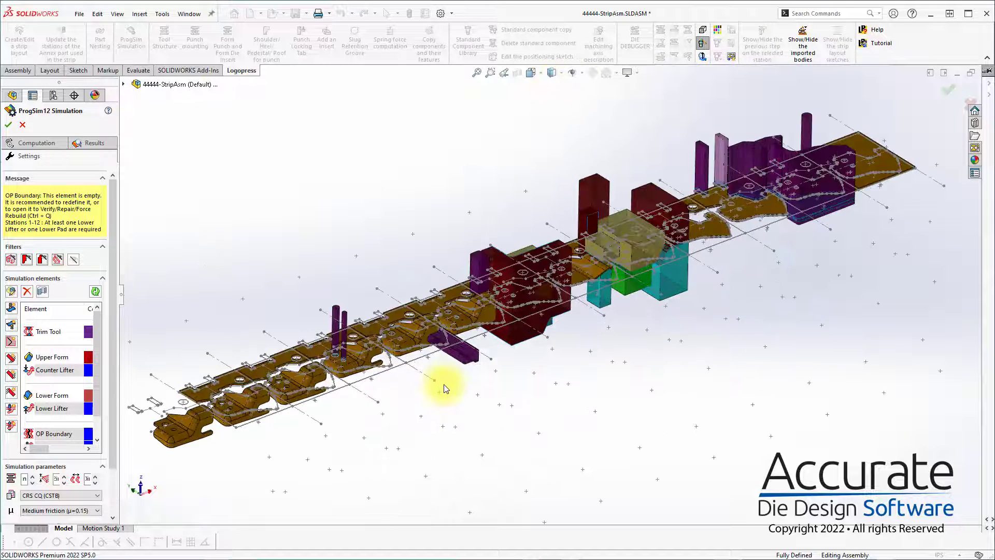
Hide the 44444-Trim Tool component in the strip assembly.
{"action": "left_click", "coordinate": [124, 84]}
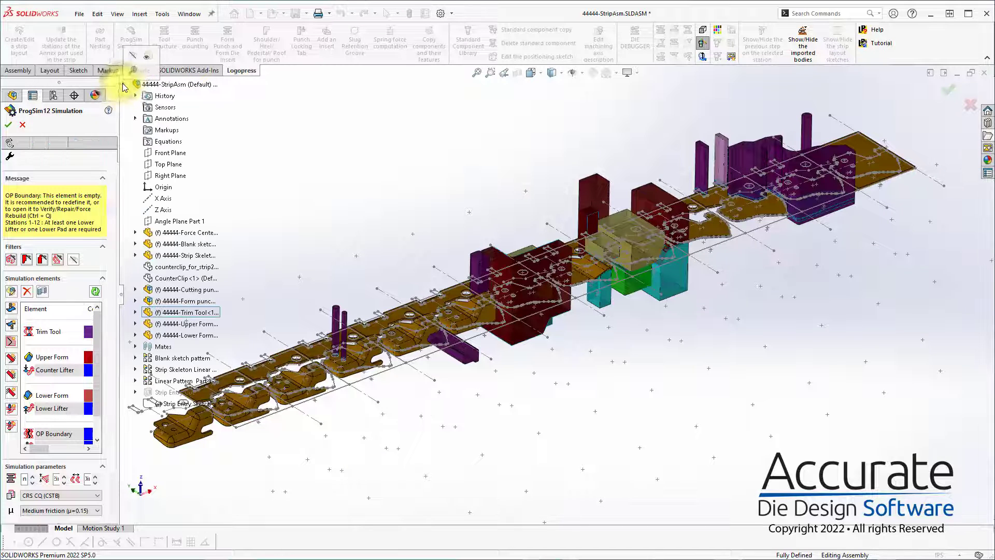
{"action": "right_click", "coordinate": [188, 247]}
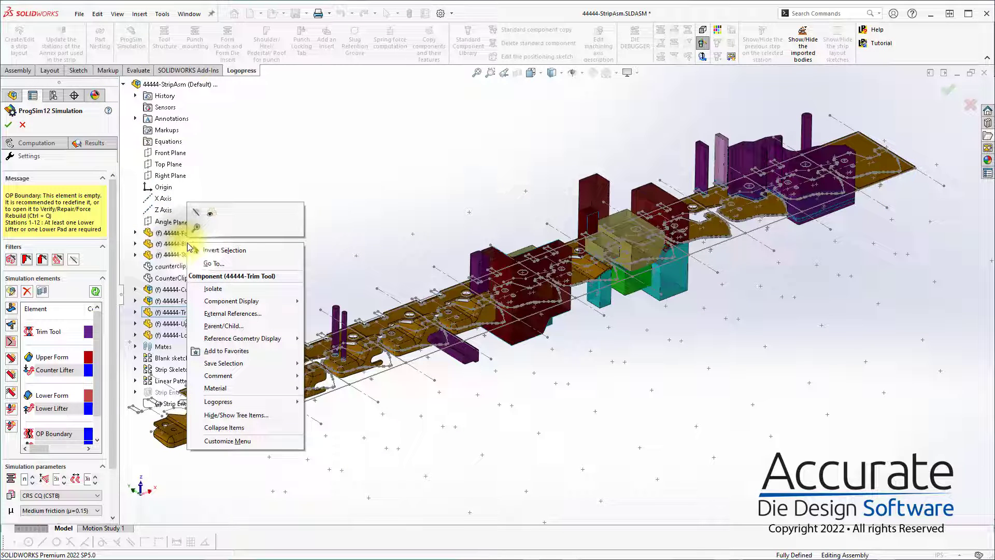
{"action": "left_click", "coordinate": [198, 214]}
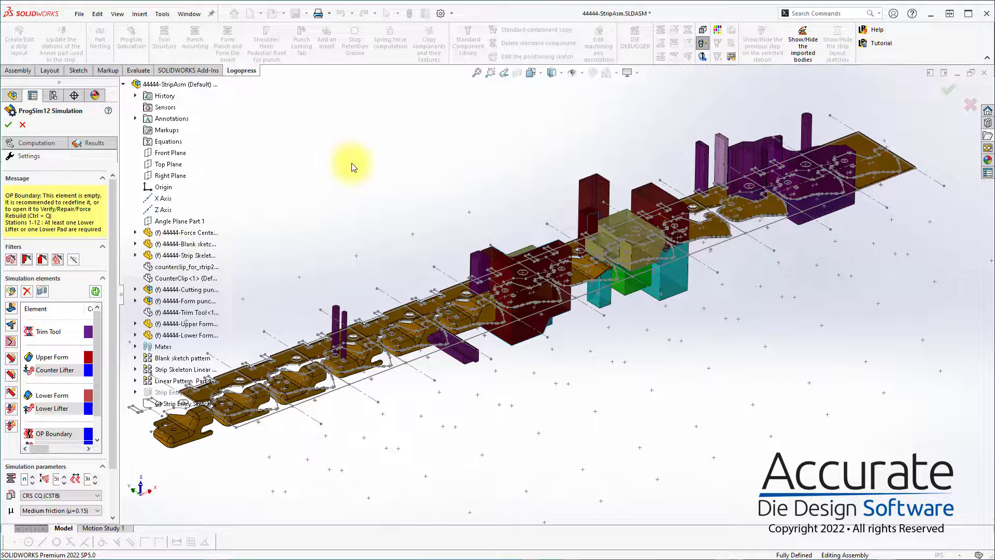
Turn off the display of sketches and widen the simulation settings area so the element list columns are readable.
{"action": "left_click", "coordinate": [582, 74]}
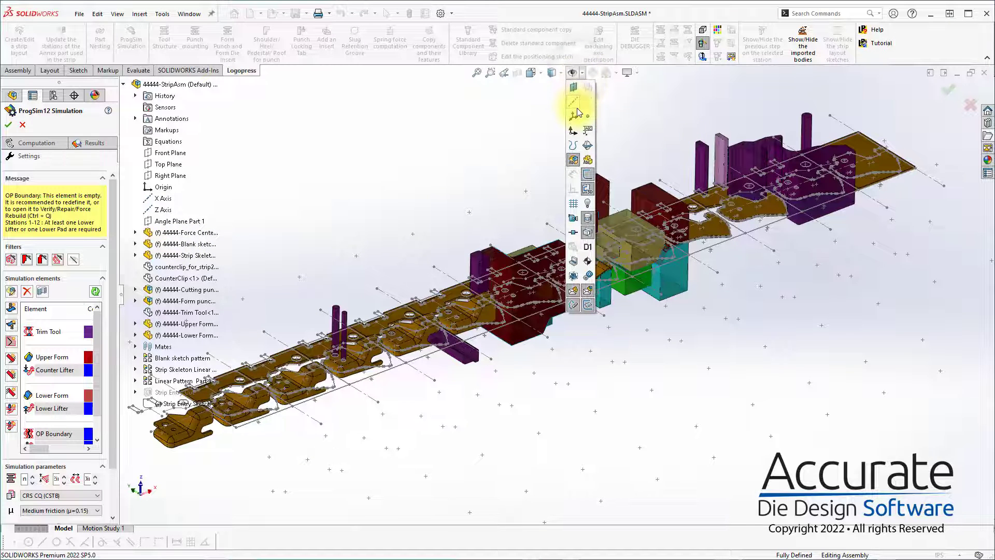
{"action": "left_click", "coordinate": [582, 162]}
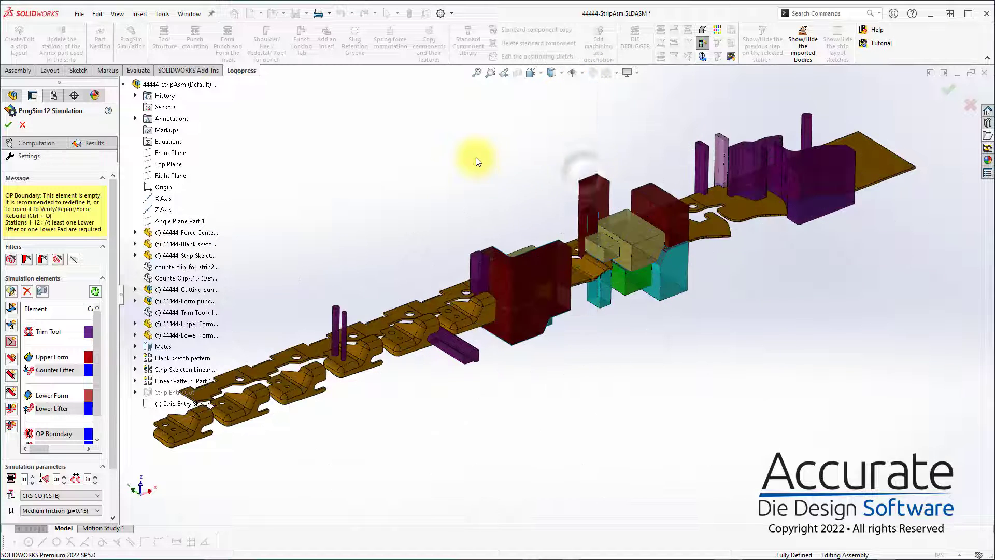
{"action": "left_click", "coordinate": [123, 84]}
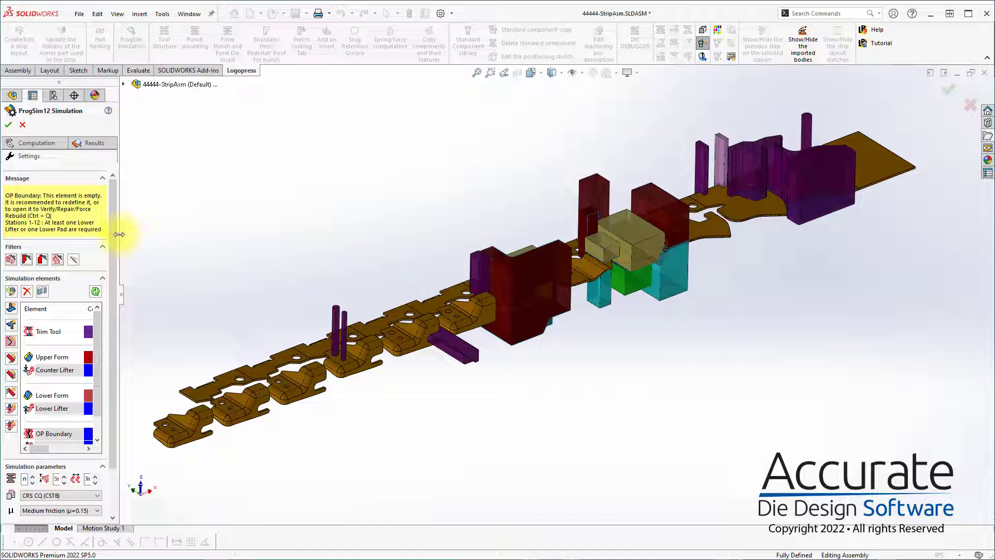
{"action": "left_click_drag", "start_coordinate": [119, 234], "coordinate": [190, 250]}
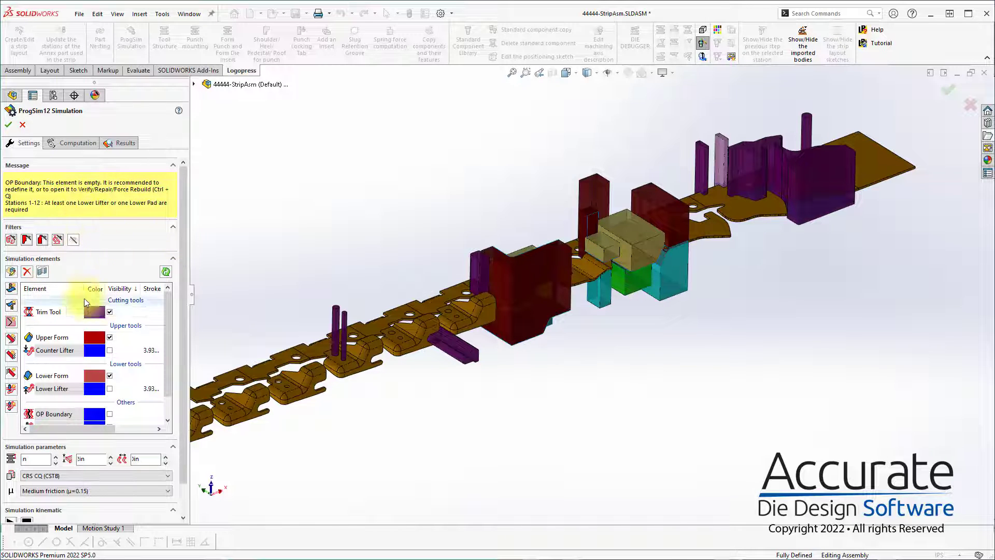
Open the Trim Tool simulation element, review its linked cutting punches, check the resulting trim geometry and accept it.
{"action": "double_click", "coordinate": [50, 313]}
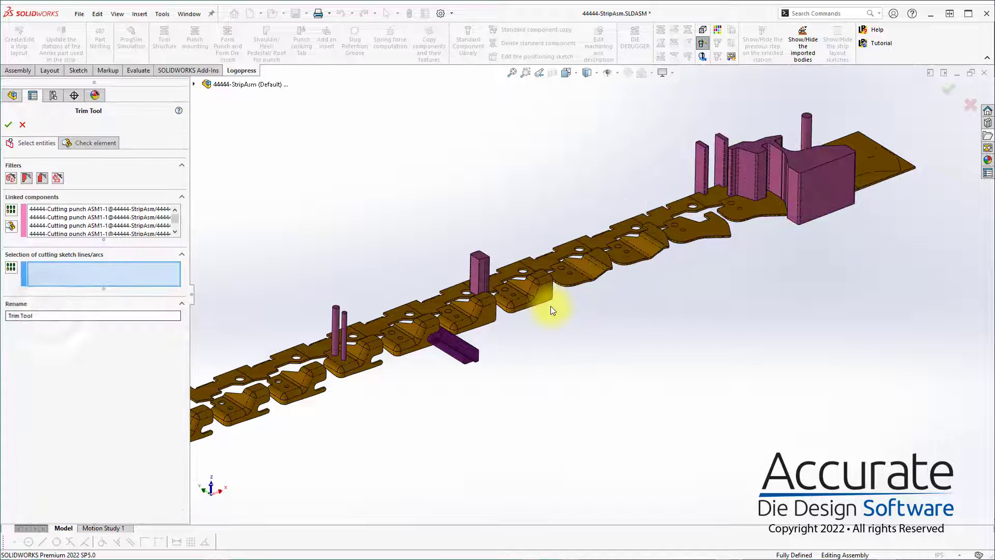
{"action": "scroll", "coordinate": [617, 292], "scroll_direction": "up", "scroll_amount": 2}
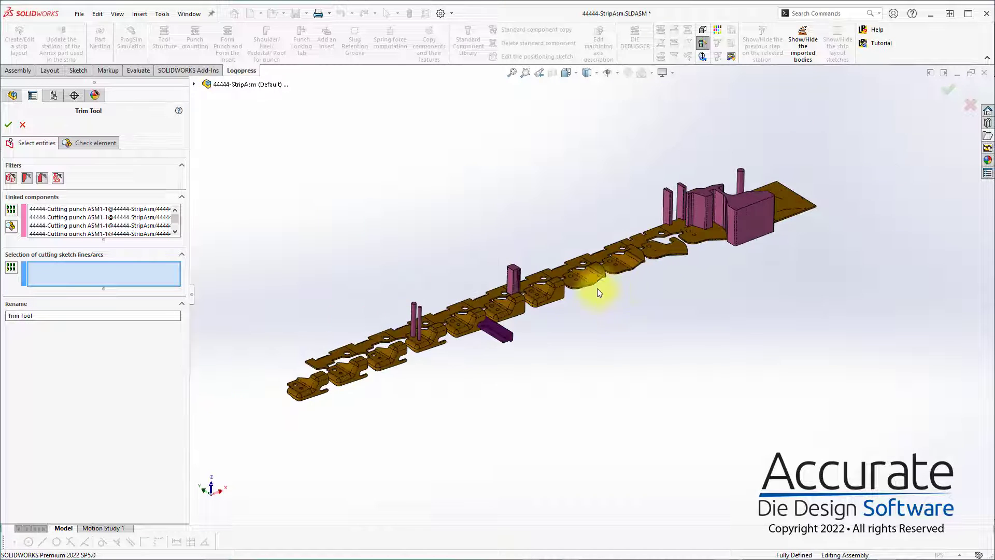
{"action": "scroll", "coordinate": [535, 319], "scroll_direction": "down", "scroll_amount": 2}
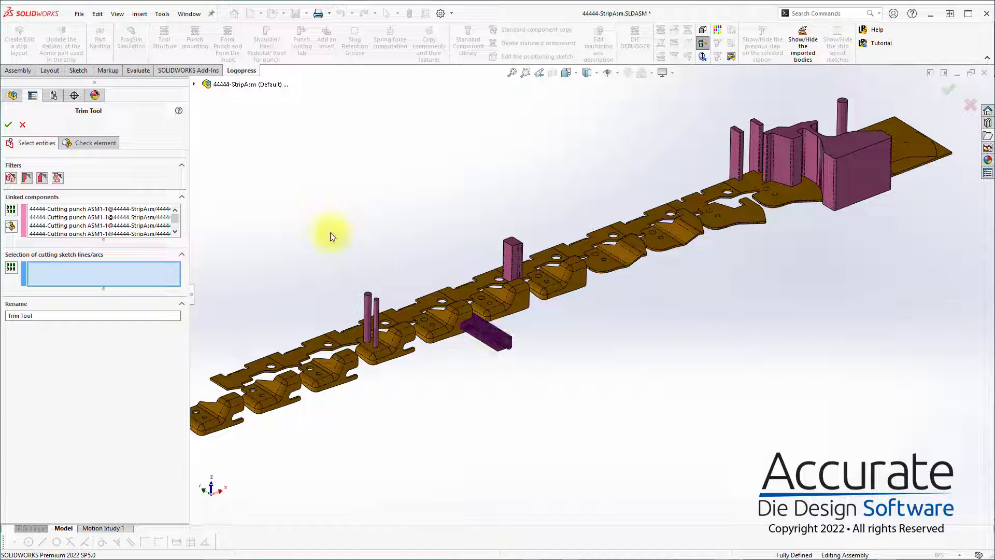
{"action": "left_click", "coordinate": [75, 148]}
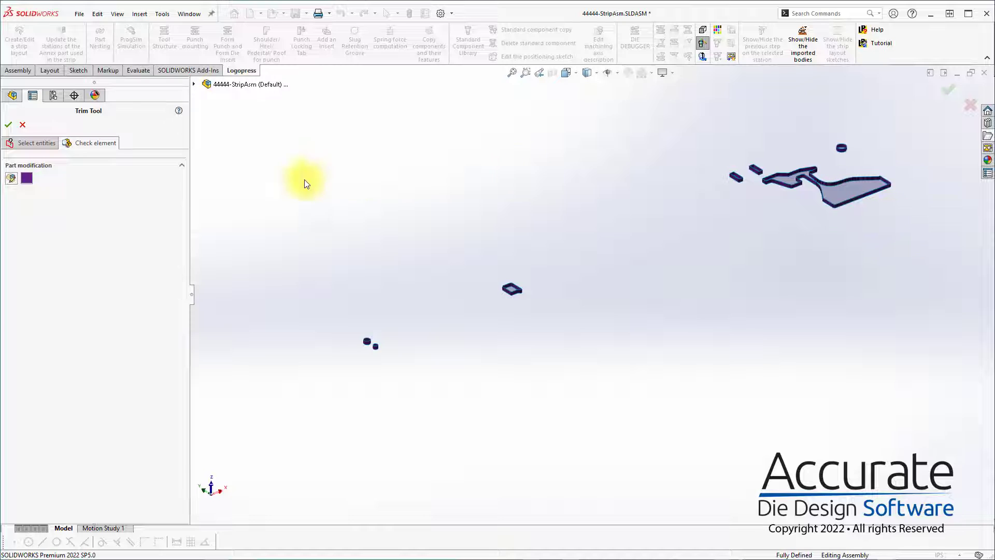
{"action": "left_click", "coordinate": [11, 126]}
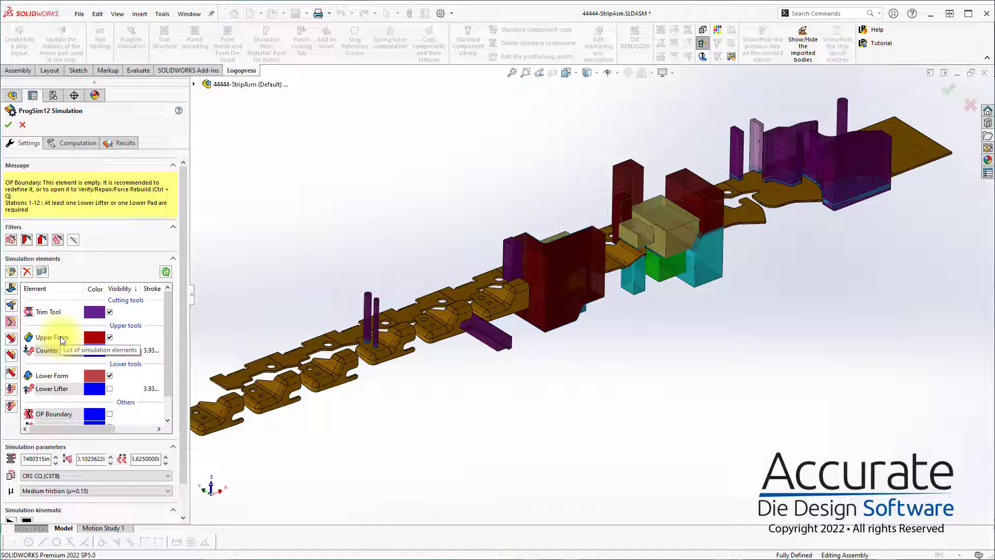
Open the Upper Form simulation element and remove the three light-coloured pad blocks from its linked components.
{"action": "double_click", "coordinate": [60, 337]}
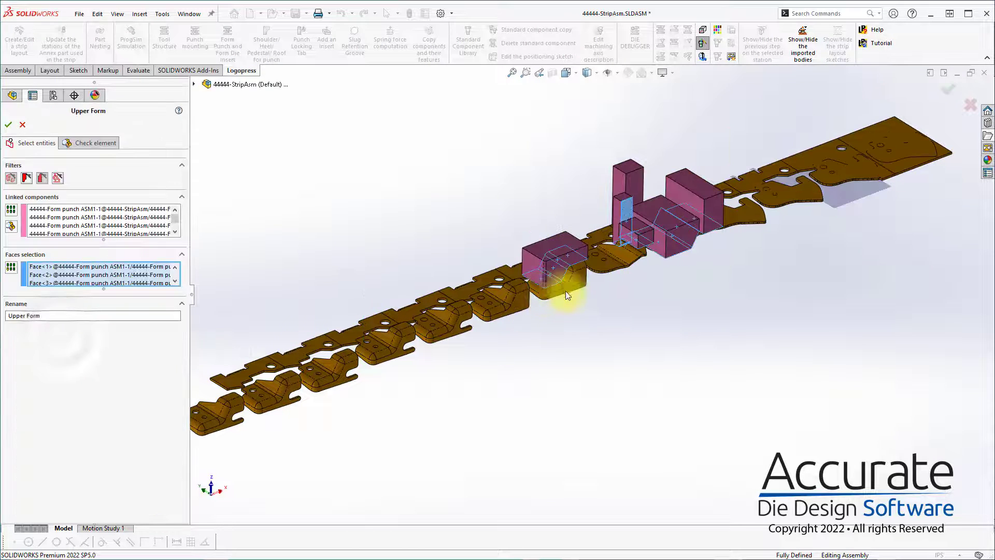
{"action": "middle_click_drag", "start_coordinate": [696, 191], "coordinate": [626, 242]}
{"action": "scroll", "coordinate": [640, 322], "scroll_direction": "up", "scroll_amount": 2}
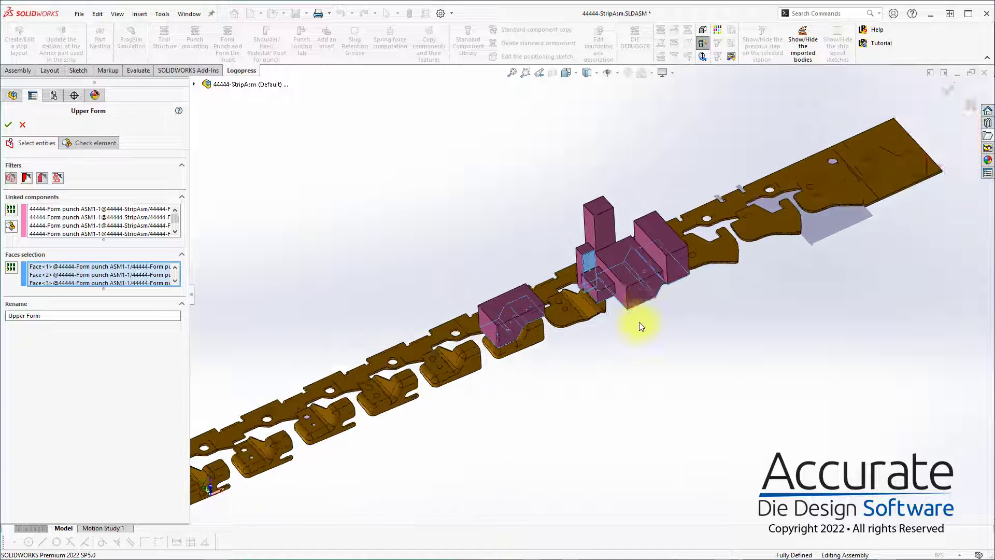
{"action": "scroll", "coordinate": [639, 322], "scroll_direction": "down", "scroll_amount": 2}
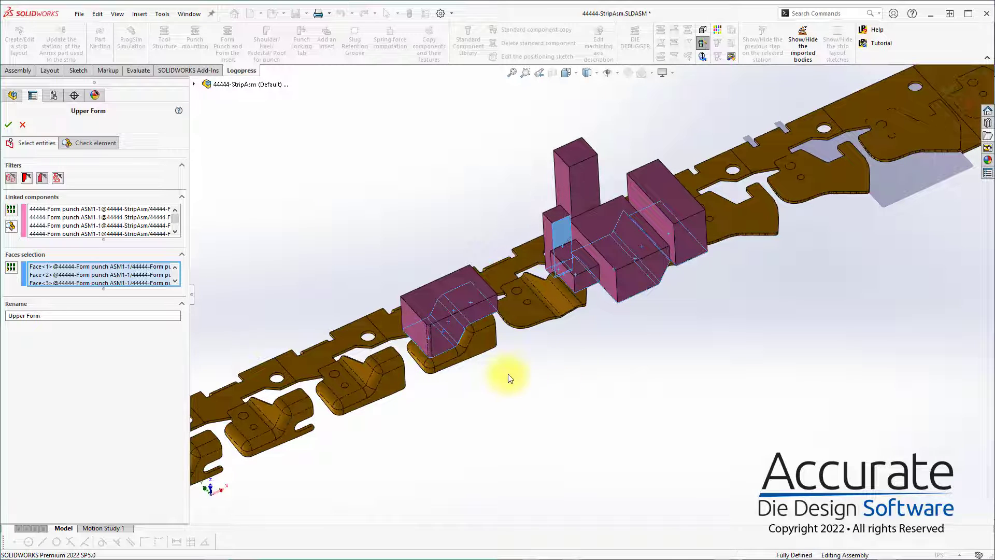
{"action": "scroll", "coordinate": [544, 351], "scroll_direction": "up", "scroll_amount": 2}
{"action": "scroll", "coordinate": [612, 299], "scroll_direction": "down", "scroll_amount": 2}
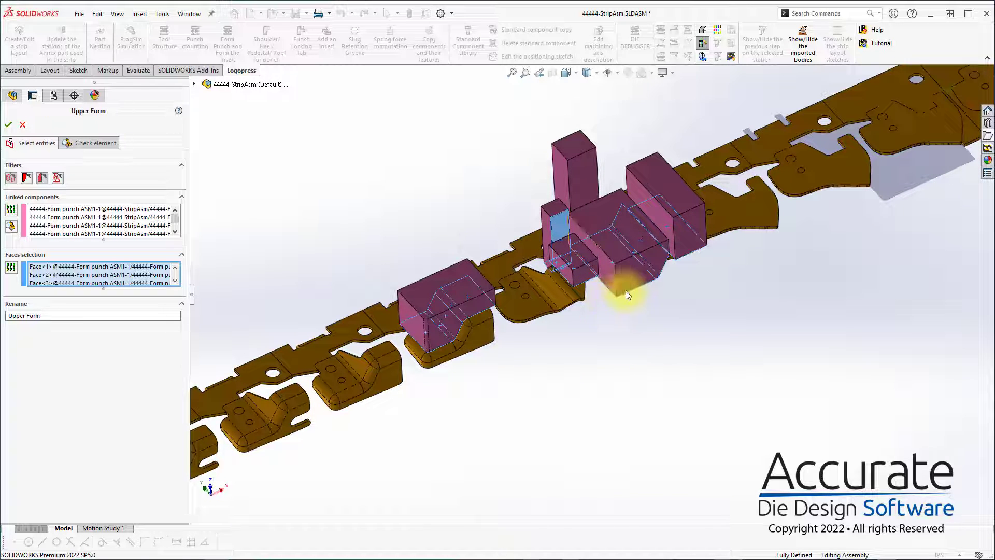
{"action": "middle_click_drag", "start_coordinate": [637, 244], "coordinate": [640, 220]}
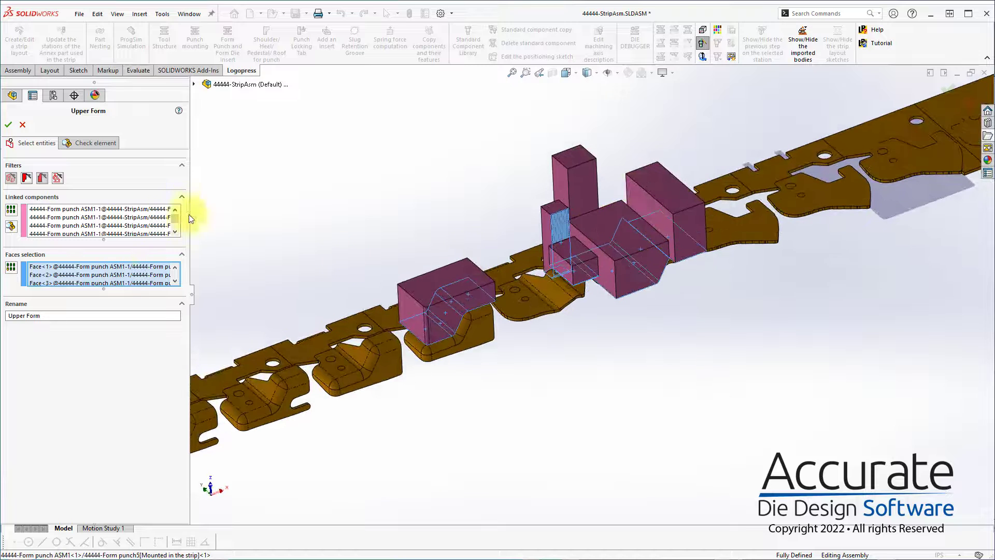
{"action": "left_click", "coordinate": [104, 227]}
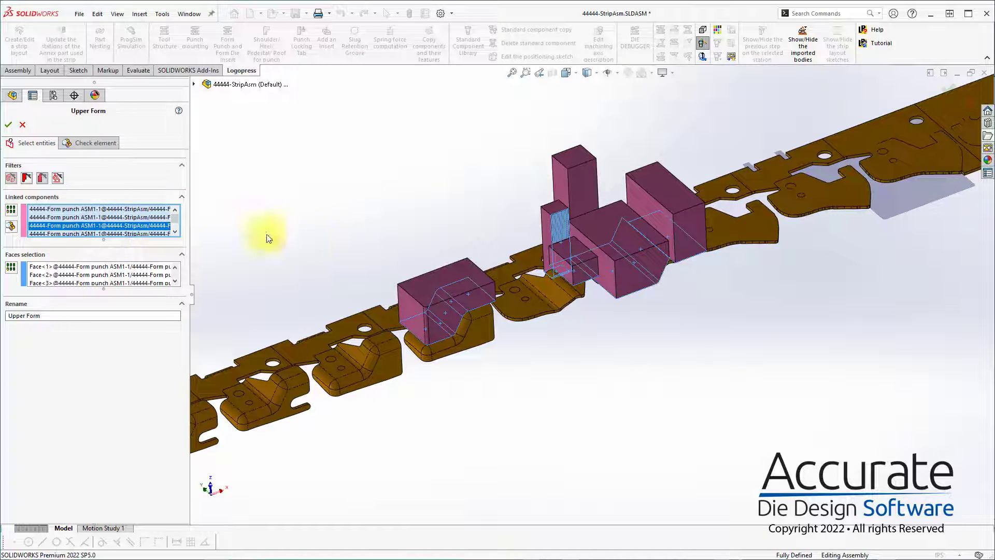
{"action": "left_click", "coordinate": [600, 222]}
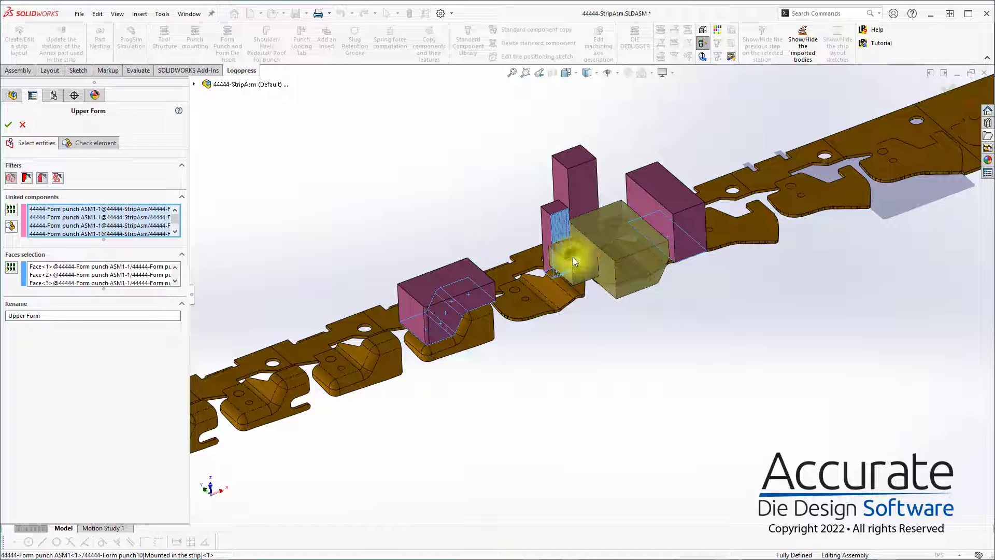
{"action": "left_click", "coordinate": [424, 285]}
{"action": "middle_click_drag", "start_coordinate": [430, 284], "coordinate": [502, 244]}
Show the hidden Form punch12 in the form punch assembly and link it to the Upper Form element.
{"action": "left_click", "coordinate": [194, 85]}
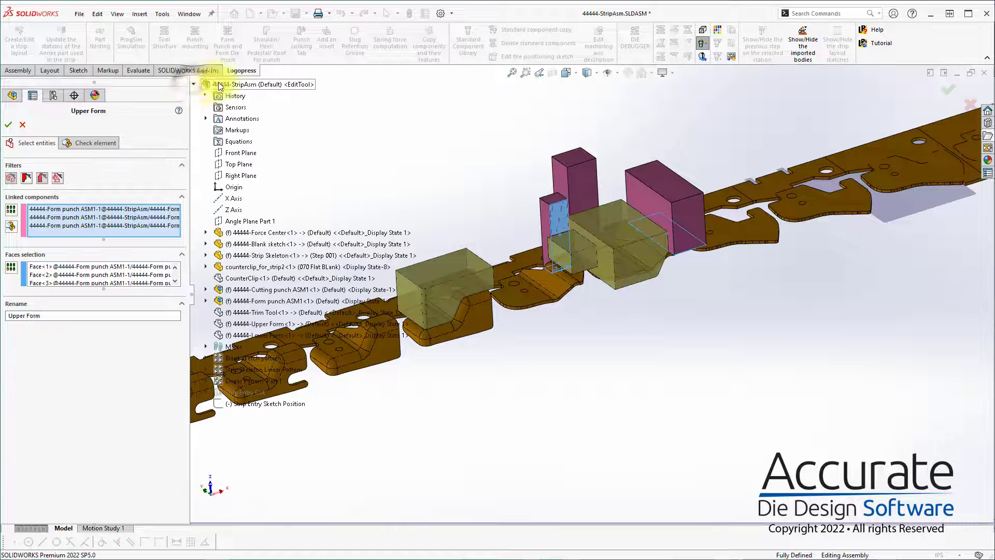
{"action": "left_click", "coordinate": [206, 300]}
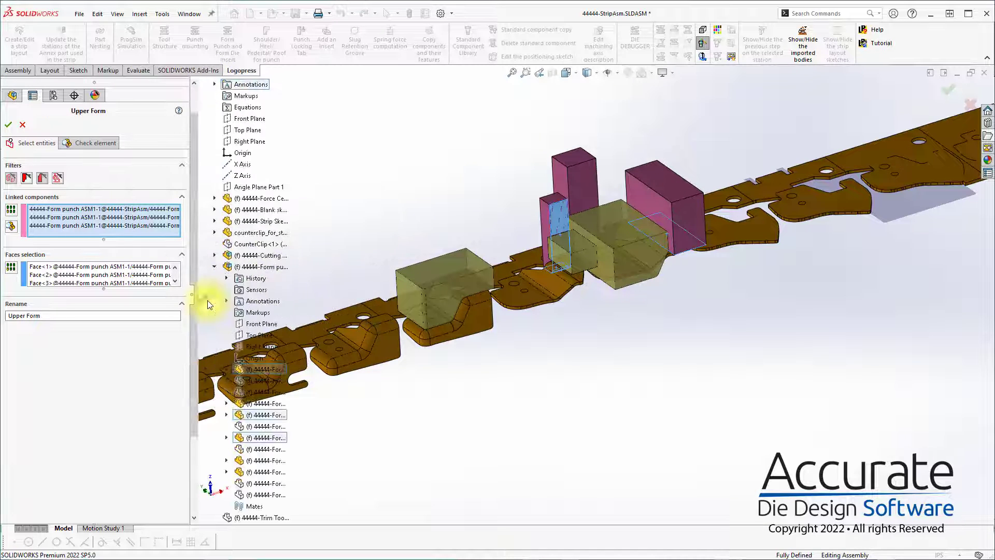
{"action": "scroll", "coordinate": [267, 369], "scroll_direction": "down", "scroll_amount": 4}
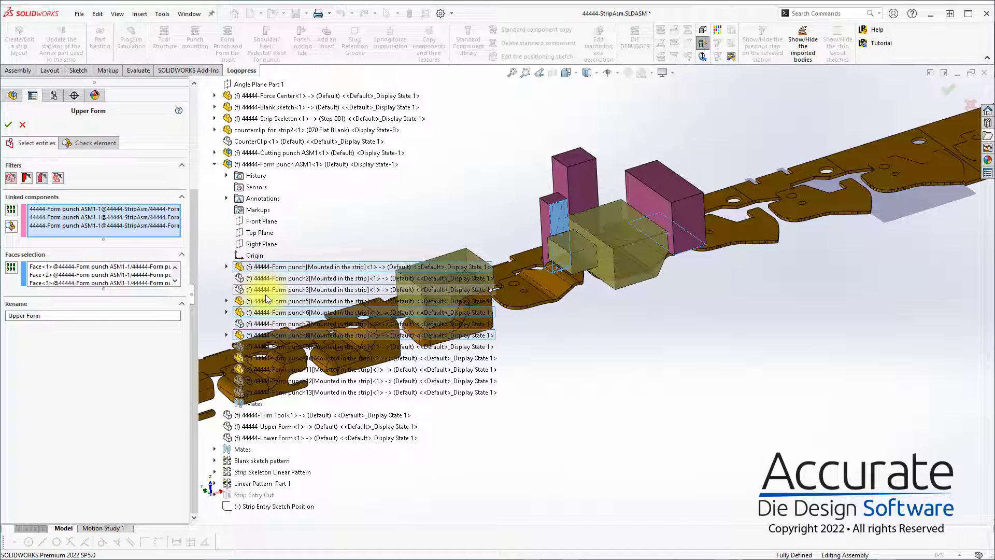
{"action": "right_click", "coordinate": [274, 380]}
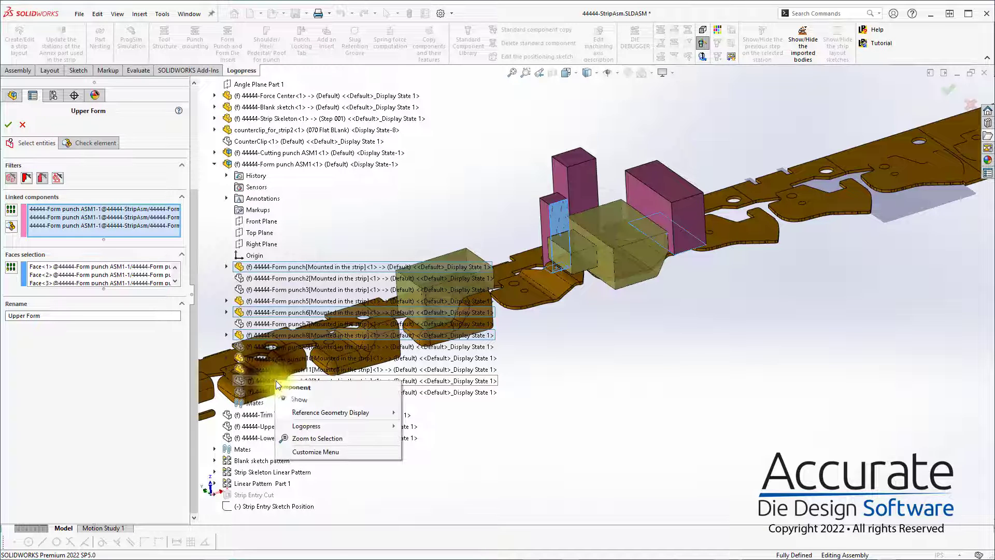
{"action": "left_click", "coordinate": [300, 398]}
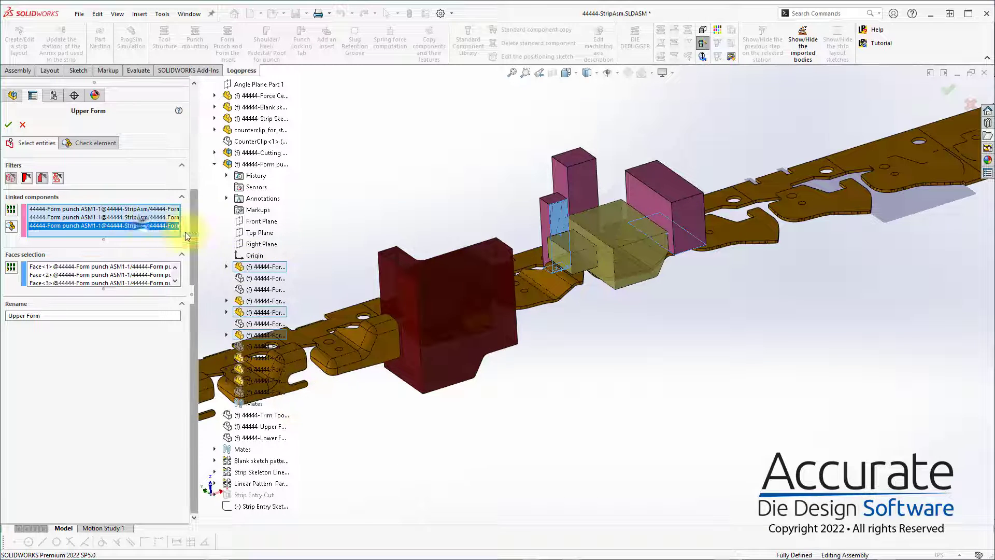
{"action": "left_click", "coordinate": [440, 374]}
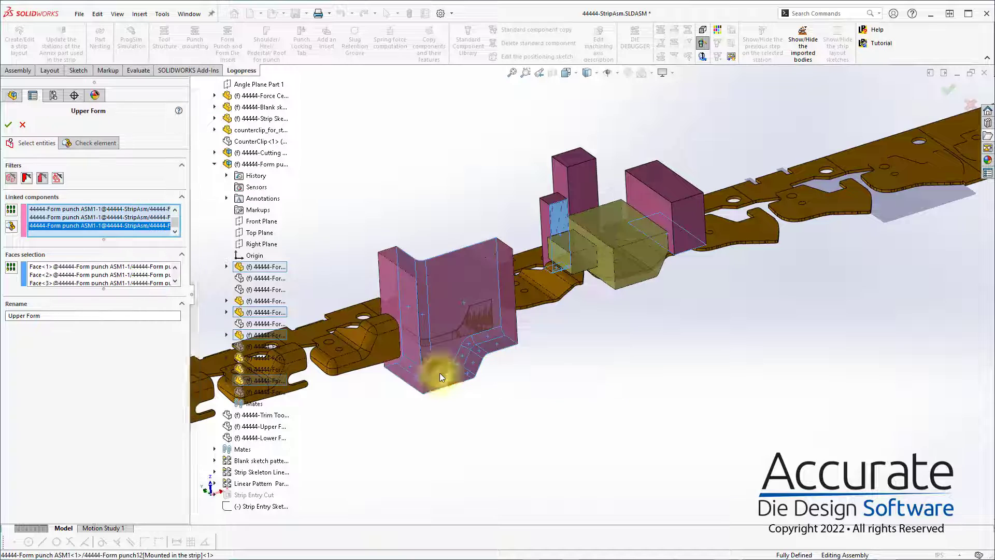
{"action": "middle_click_drag", "start_coordinate": [658, 324], "coordinate": [591, 263]}
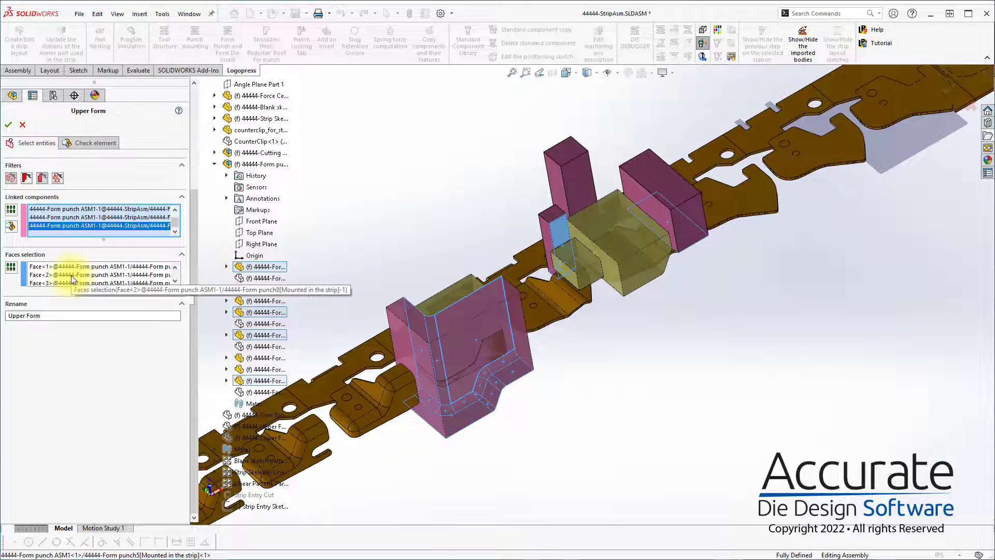
Check the Upper Form geometry and add the missing side and radius faces of Form punch6 to its face selection.
{"action": "left_click", "coordinate": [102, 145]}
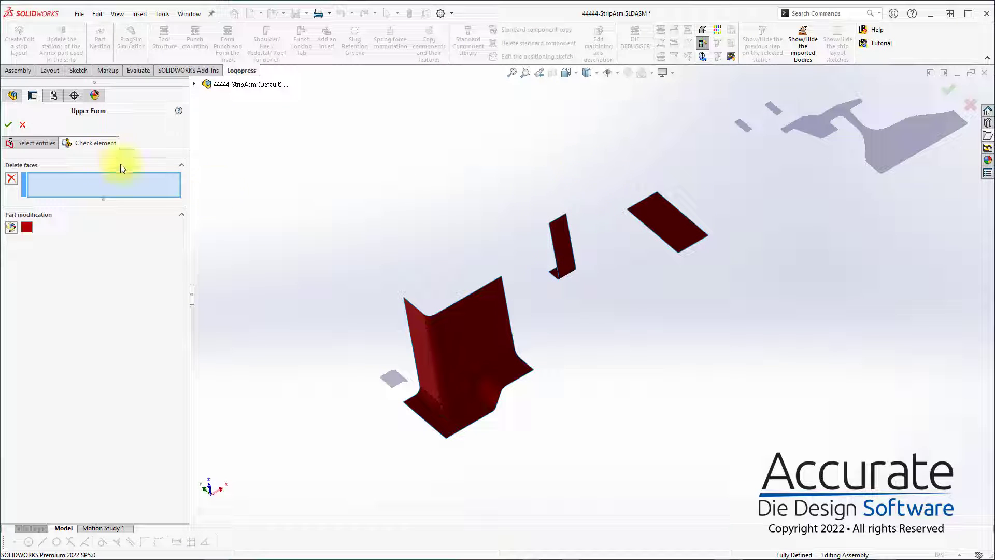
{"action": "left_click", "coordinate": [39, 144]}
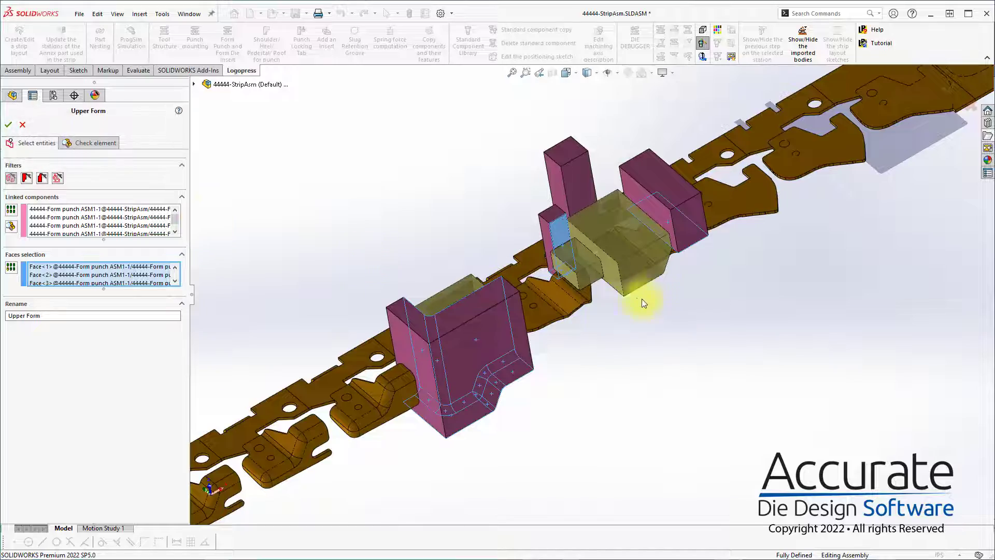
{"action": "middle_click_drag", "start_coordinate": [624, 185], "coordinate": [625, 4]}
{"action": "scroll", "coordinate": [482, 285], "scroll_direction": "down", "scroll_amount": 10}
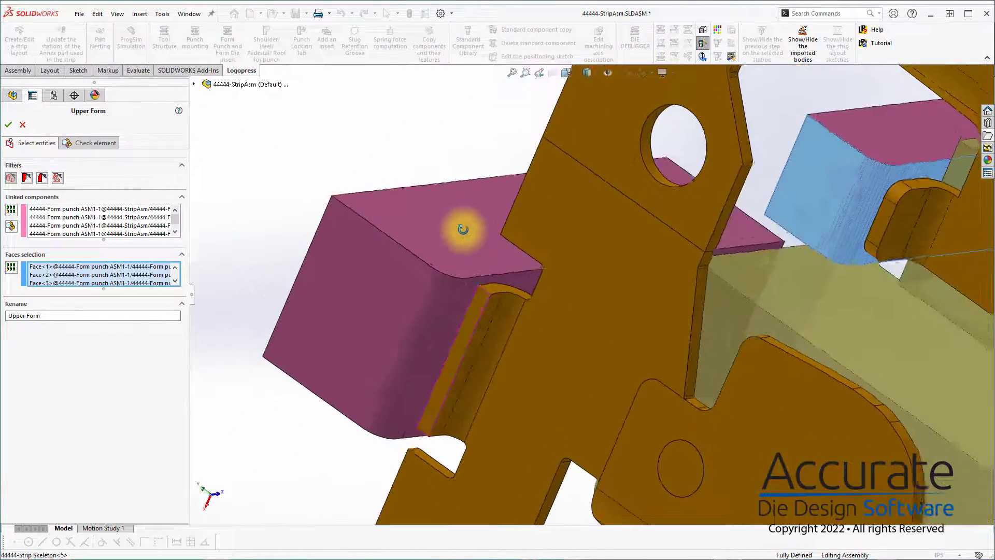
{"action": "left_click", "coordinate": [417, 302]}
{"action": "left_click", "coordinate": [396, 299]}
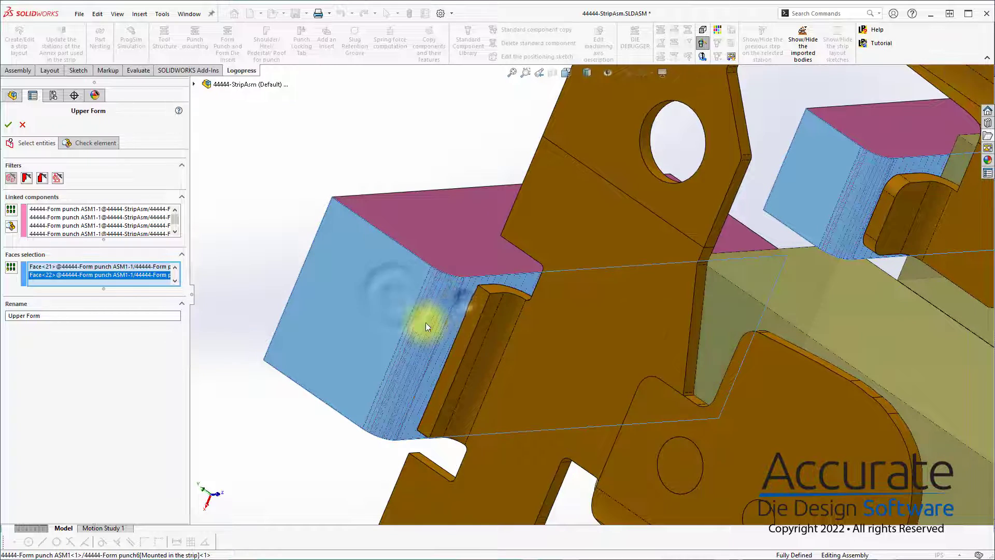
Inspect the linked upper punches along the strip, check the resulting form faces and accept the Upper Form element.
{"action": "scroll", "coordinate": [553, 319], "scroll_direction": "up", "scroll_amount": 5}
{"action": "scroll", "coordinate": [552, 320], "scroll_direction": "up", "scroll_amount": 3}
{"action": "middle_click_drag", "start_coordinate": [595, 263], "coordinate": [694, 477]}
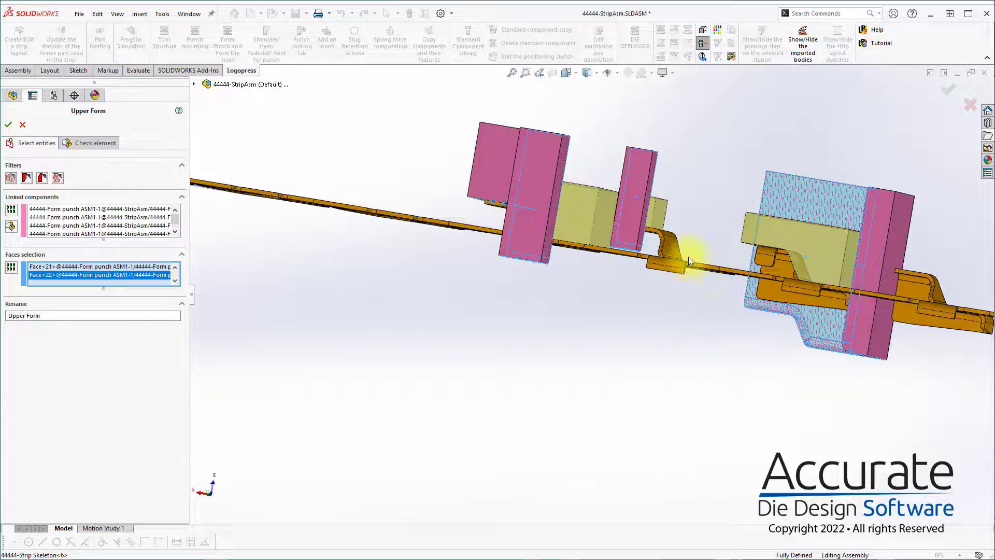
{"action": "middle_click_drag", "start_coordinate": [688, 257], "coordinate": [636, 306]}
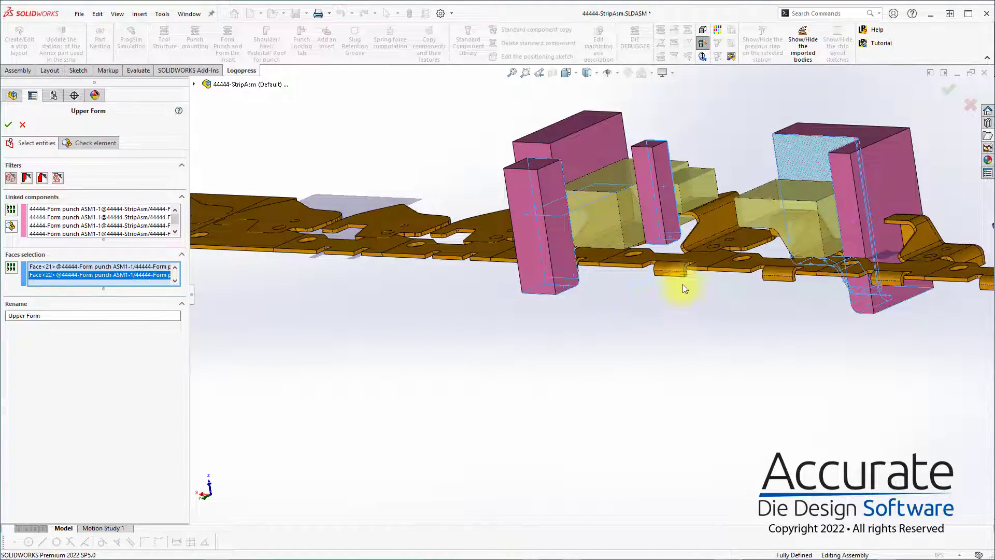
{"action": "middle_click_drag", "start_coordinate": [683, 284], "coordinate": [760, 256]}
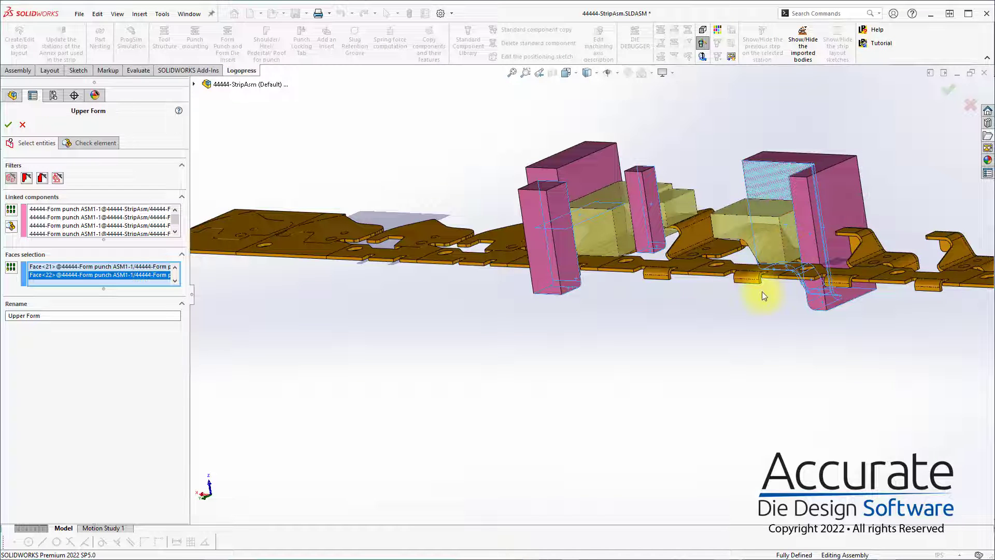
{"action": "middle_click_drag", "start_coordinate": [775, 321], "coordinate": [751, 314]}
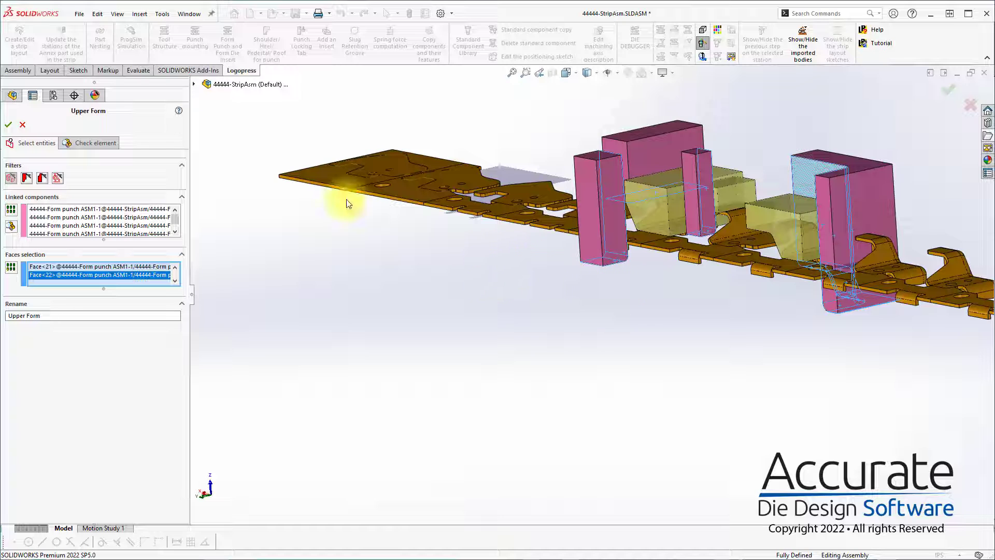
{"action": "left_click", "coordinate": [8, 125]}
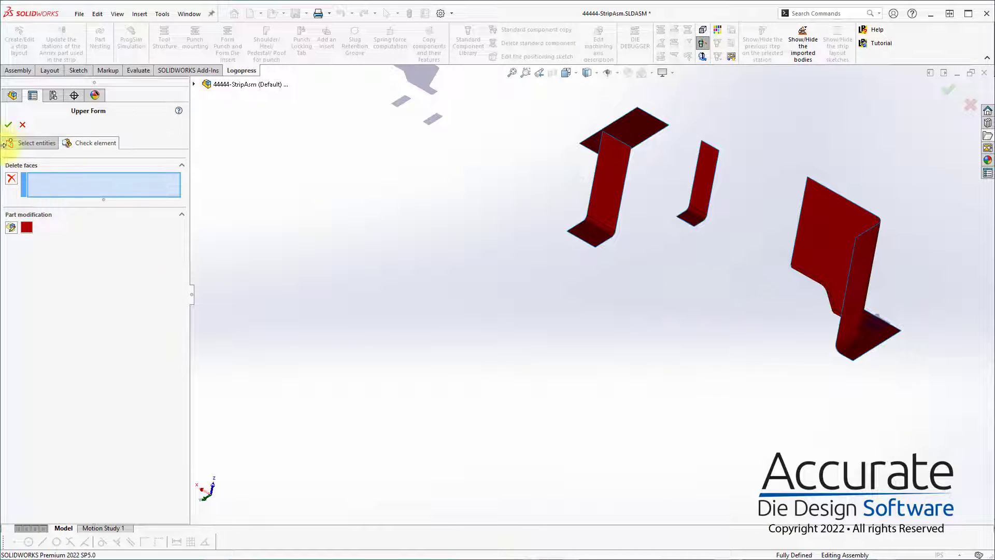
{"action": "left_click", "coordinate": [9, 125]}
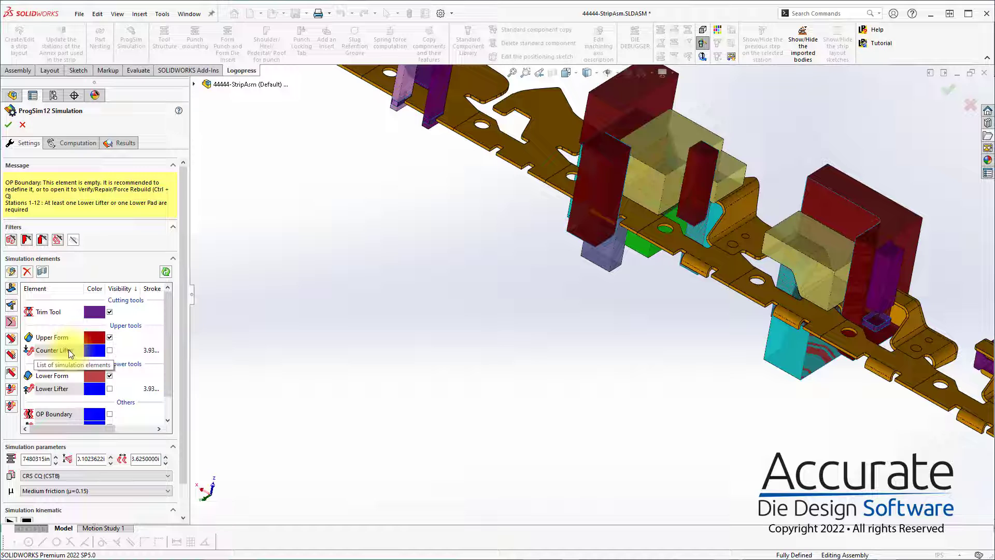
Open the Lower Form simulation element and remove Form punch12 and Form punch3 from its linked components.
{"action": "double_click", "coordinate": [50, 375]}
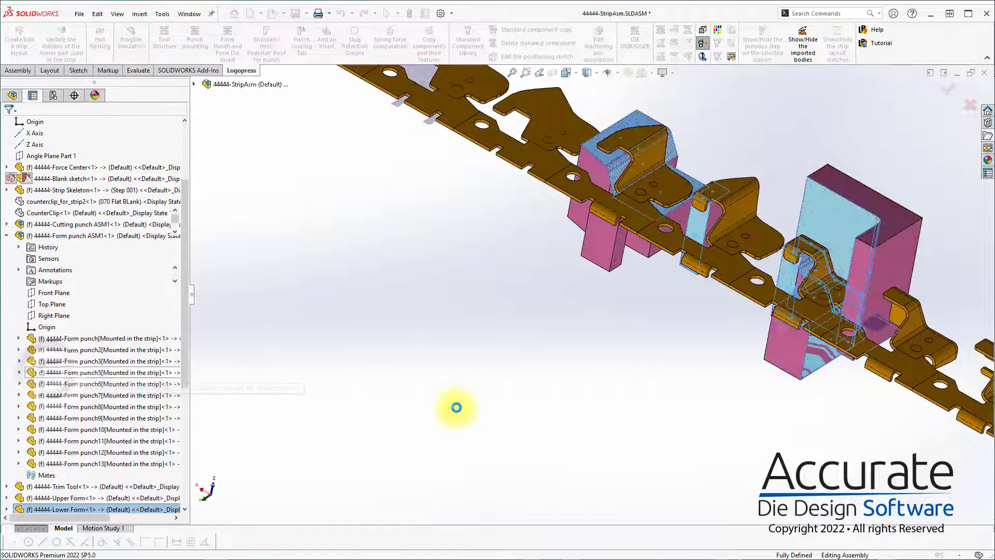
{"action": "scroll", "coordinate": [891, 223], "scroll_direction": "down", "scroll_amount": 2}
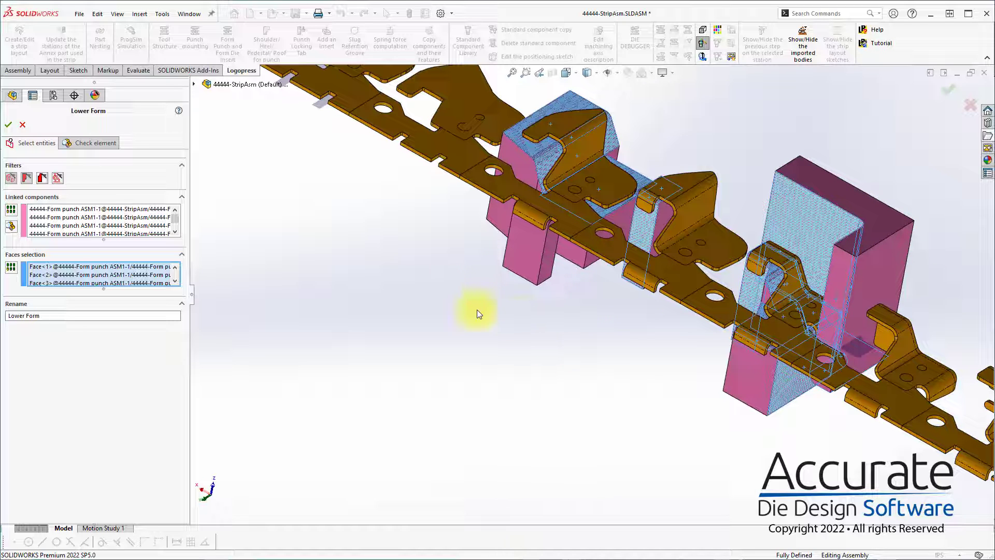
{"action": "left_click", "coordinate": [130, 217]}
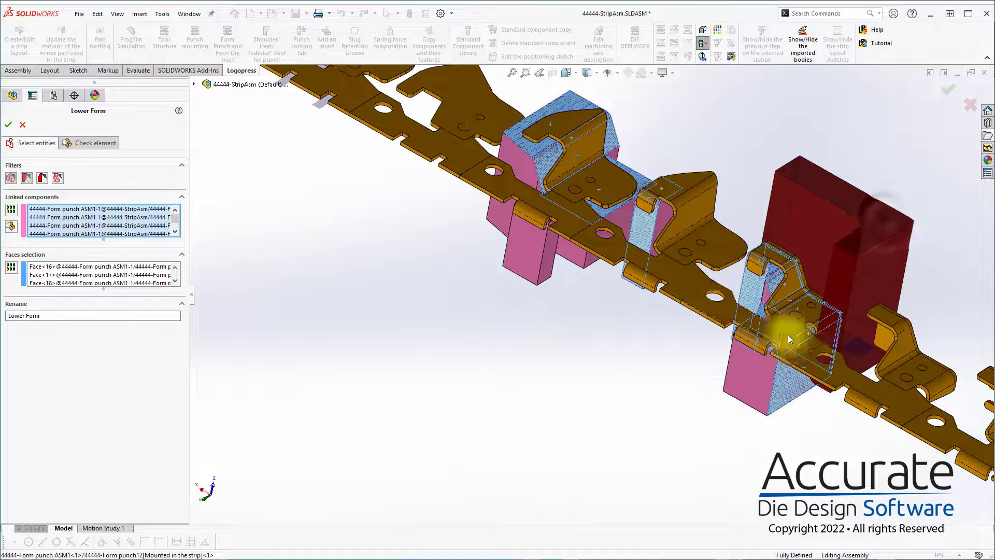
{"action": "scroll", "coordinate": [936, 315], "scroll_direction": "down", "scroll_amount": 2}
{"action": "scroll", "coordinate": [597, 267], "scroll_direction": "up", "scroll_amount": 2}
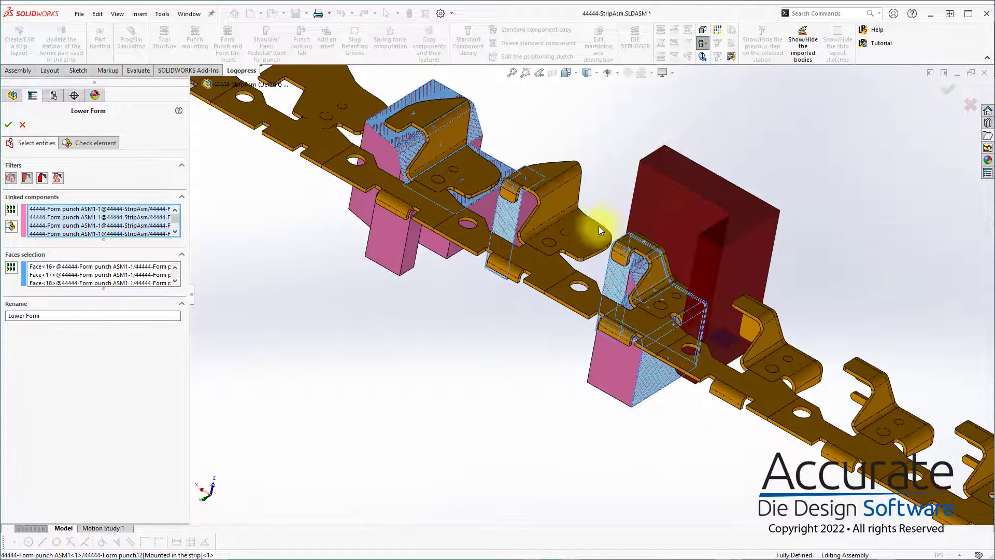
{"action": "scroll", "coordinate": [599, 226], "scroll_direction": "down", "scroll_amount": 1}
{"action": "scroll", "coordinate": [469, 183], "scroll_direction": "down", "scroll_amount": 2}
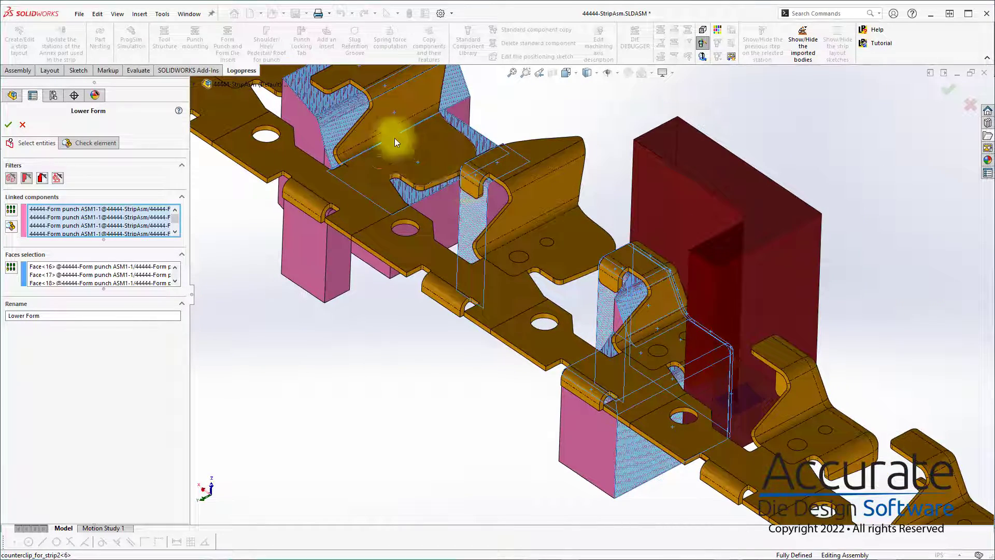
{"action": "left_click", "coordinate": [437, 199]}
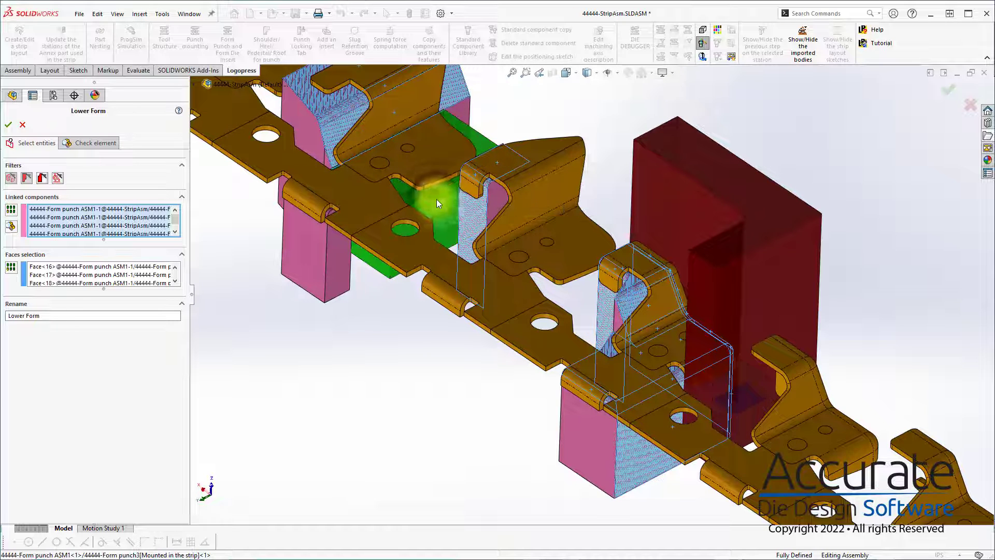
Add the missing side and radius faces of Form punch13 and Form punch7 to the Lower Form face selection.
{"action": "middle_click_drag", "start_coordinate": [590, 252], "coordinate": [747, 200]}
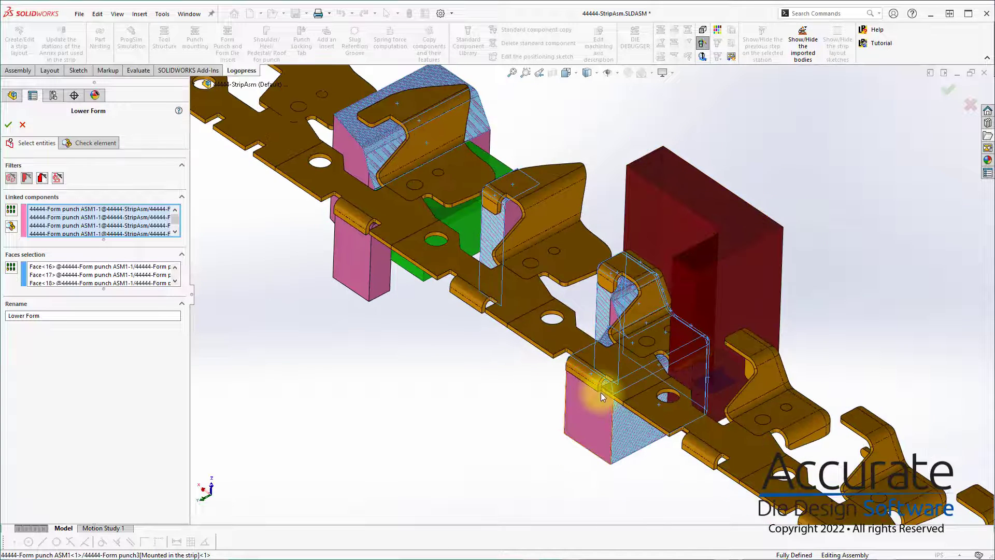
{"action": "middle_click_drag", "start_coordinate": [602, 393], "coordinate": [498, 361]}
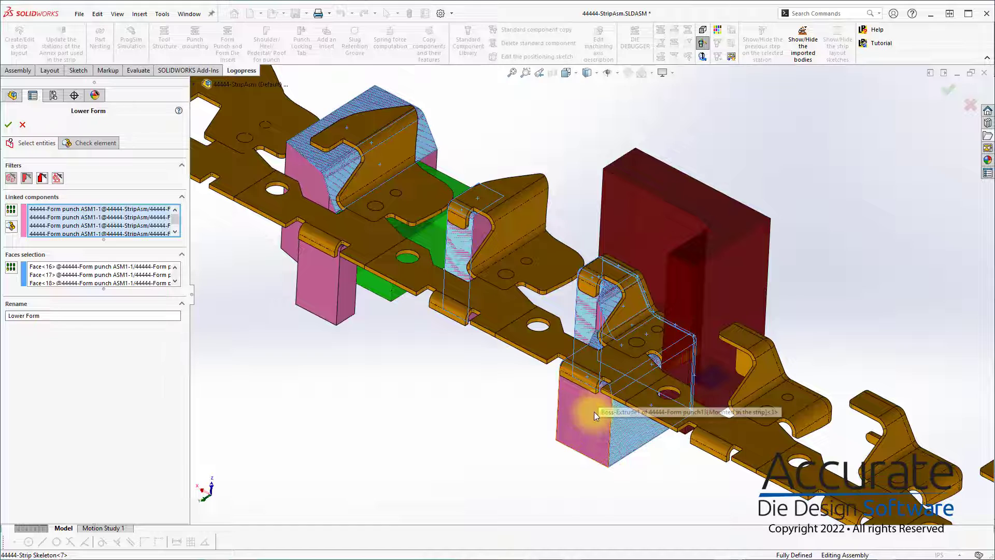
{"action": "left_click", "coordinate": [101, 275]}
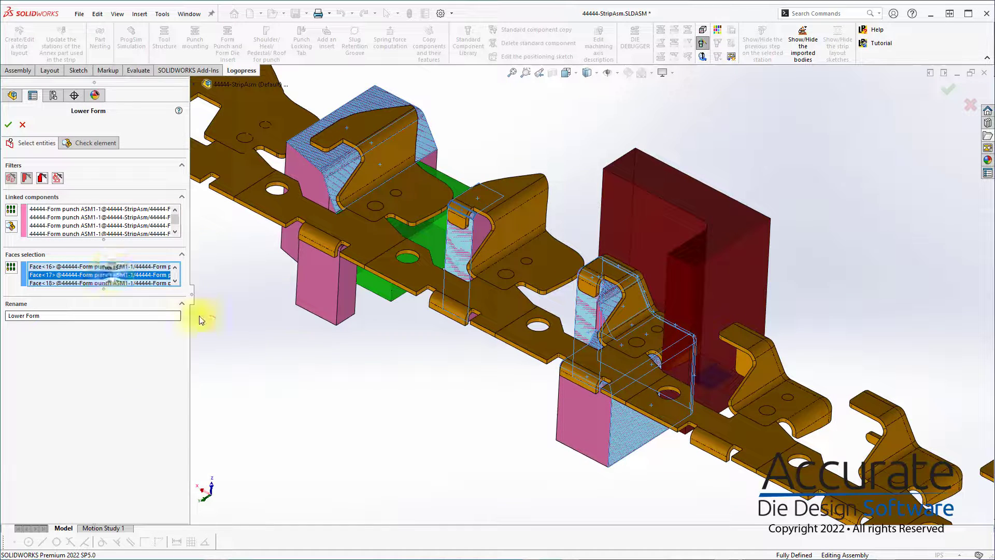
{"action": "left_click", "coordinate": [591, 415]}
{"action": "scroll", "coordinate": [367, 255], "scroll_direction": "down", "scroll_amount": 2}
{"action": "scroll", "coordinate": [367, 255], "scroll_direction": "down", "scroll_amount": 3}
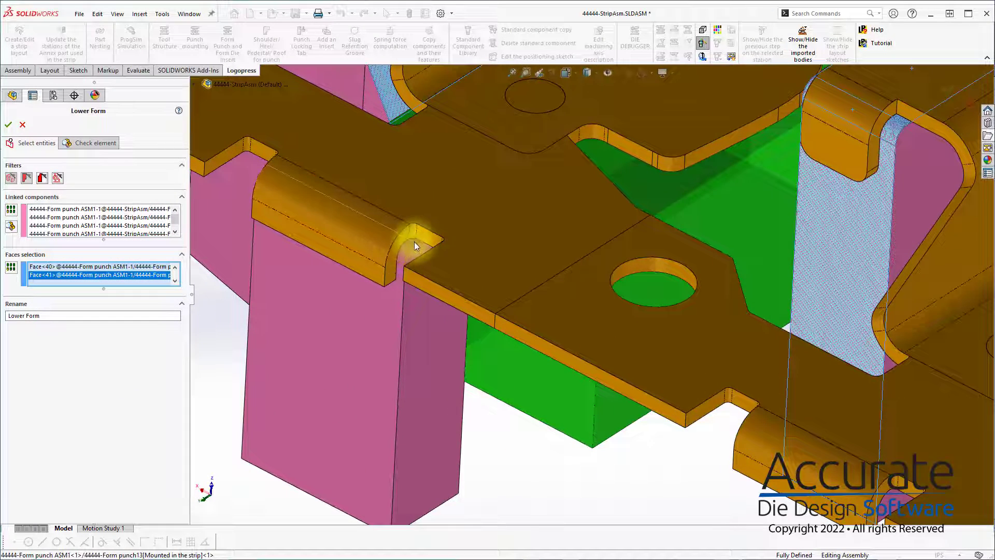
{"action": "left_click", "coordinate": [409, 250]}
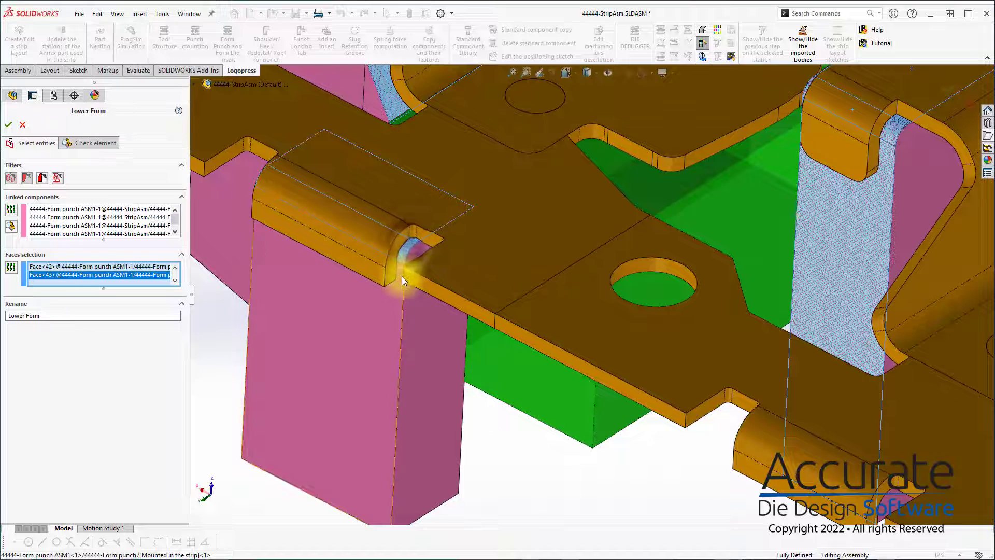
{"action": "left_click", "coordinate": [403, 280]}
{"action": "scroll", "coordinate": [616, 316], "scroll_direction": "up", "scroll_amount": 4}
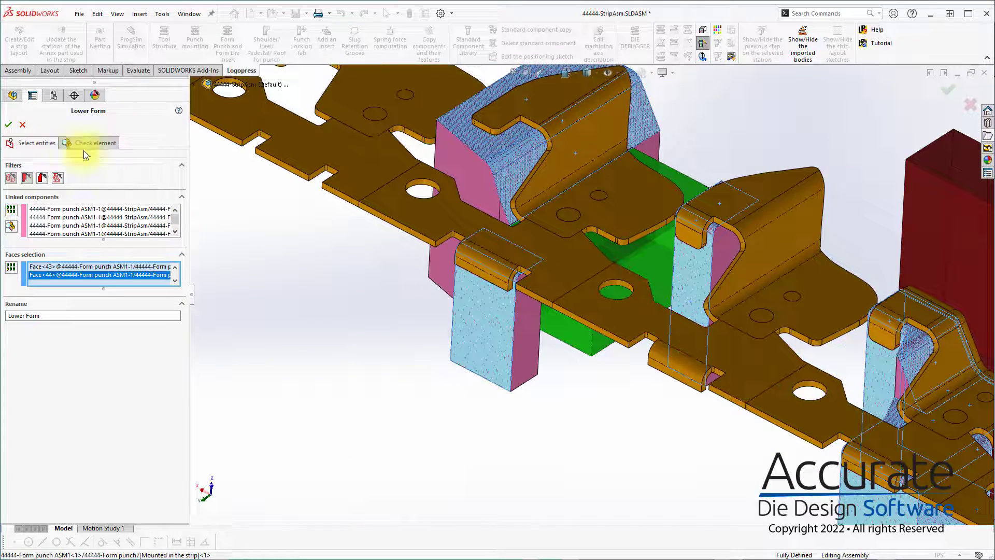
Check the Lower Form element and examine its generated form faces at every station.
{"action": "left_click", "coordinate": [86, 148]}
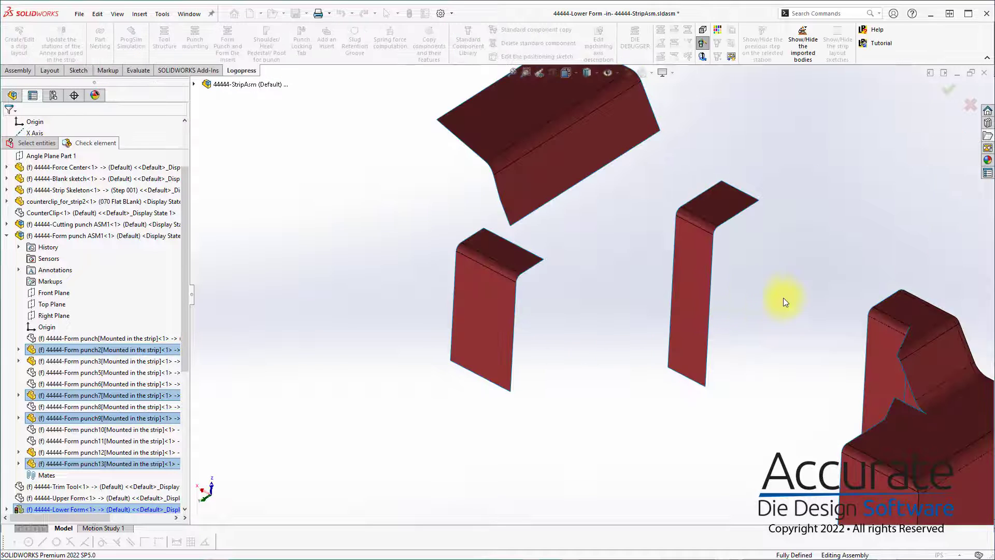
{"action": "middle_click_drag", "start_coordinate": [804, 350], "coordinate": [864, 358]}
{"action": "middle_click_drag", "start_coordinate": [794, 313], "coordinate": [456, 273]}
{"action": "scroll", "coordinate": [822, 351], "scroll_direction": "down", "scroll_amount": 2}
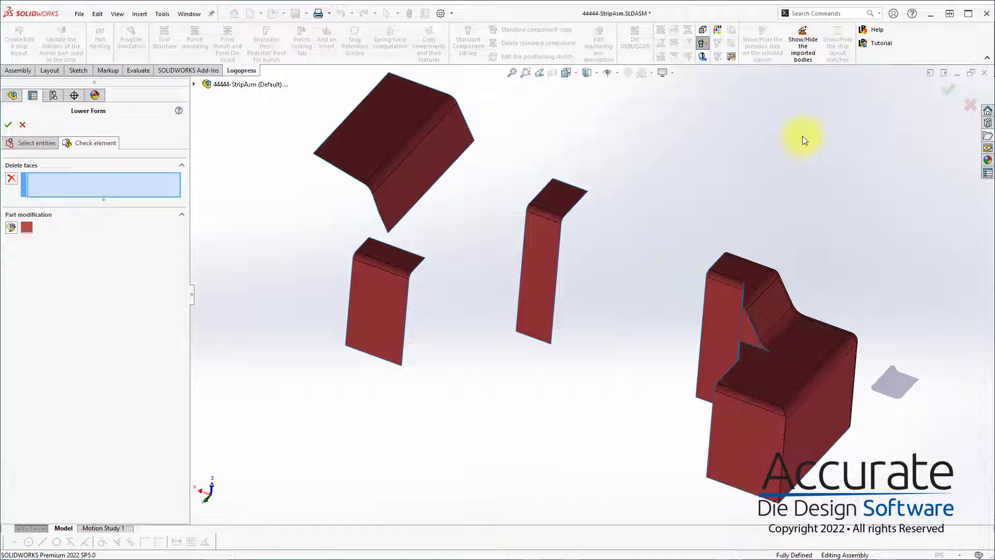
Return to the Lower Form entity selection, review the linked punches along the strip, and accept the element.
{"action": "left_click", "coordinate": [41, 145]}
{"action": "middle_click_drag", "start_coordinate": [881, 369], "coordinate": [938, 488]}
{"action": "middle_click_drag", "start_coordinate": [939, 511], "coordinate": [840, 402]}
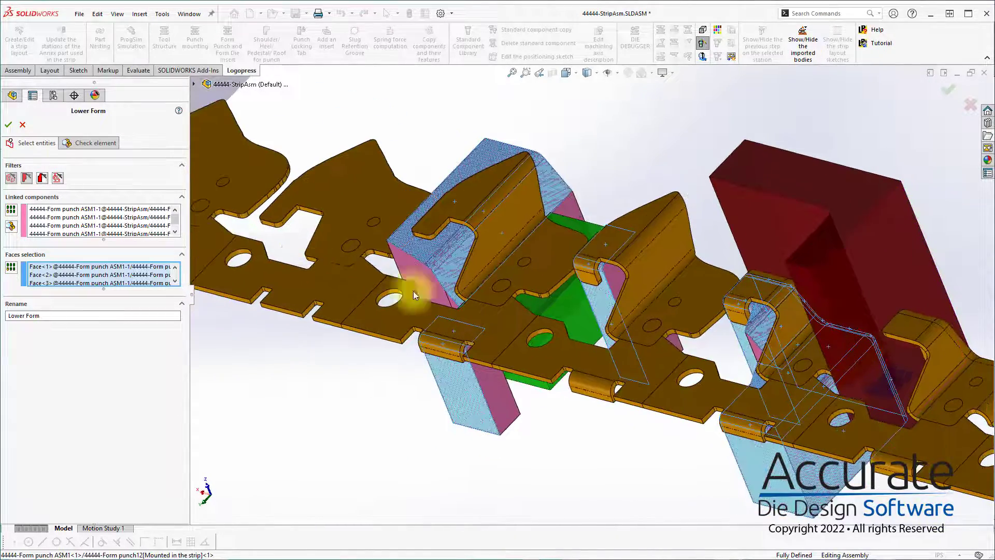
{"action": "middle_click_drag", "start_coordinate": [777, 324], "coordinate": [841, 329]}
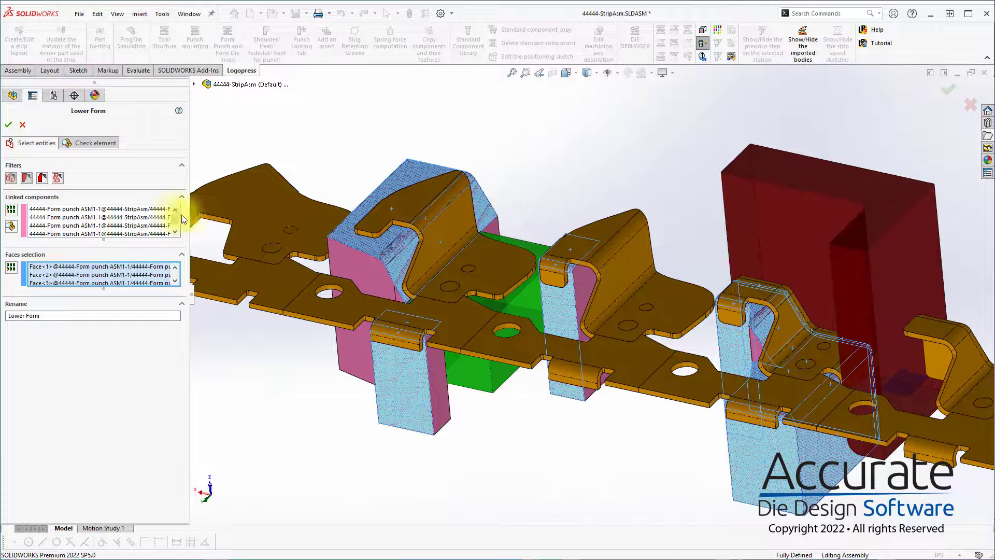
{"action": "left_click", "coordinate": [947, 91]}
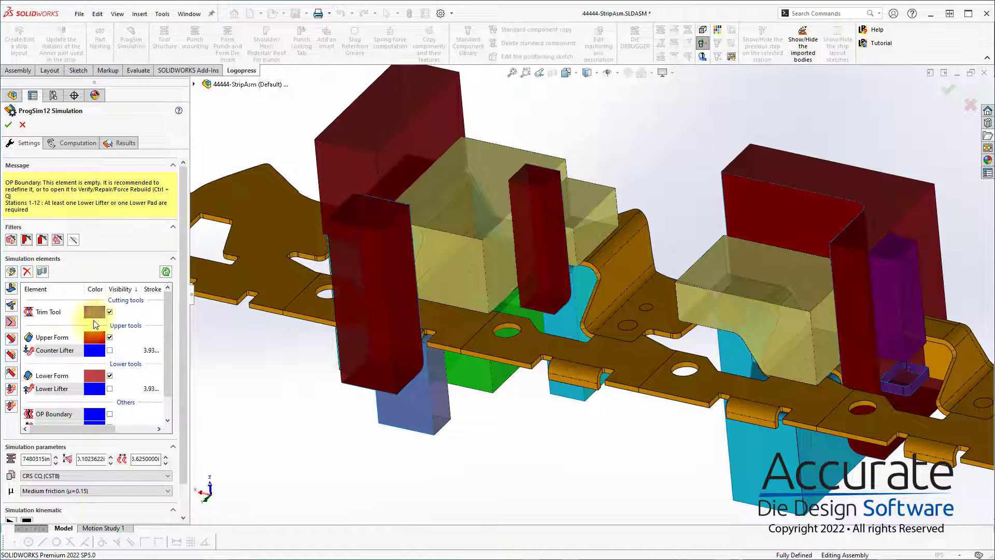
Open the Lower Lifter simulation element, keep the name Lower Lifter, and view its sketch from the front.
{"action": "scroll", "coordinate": [72, 326], "scroll_direction": "down", "scroll_amount": 1}
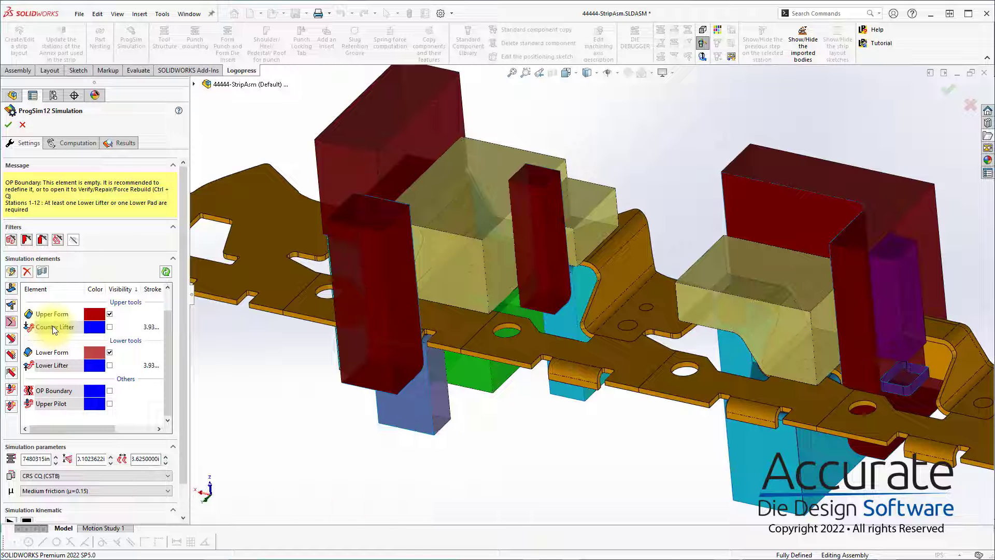
{"action": "double_click", "coordinate": [52, 365]}
{"action": "left_click", "coordinate": [542, 460]}
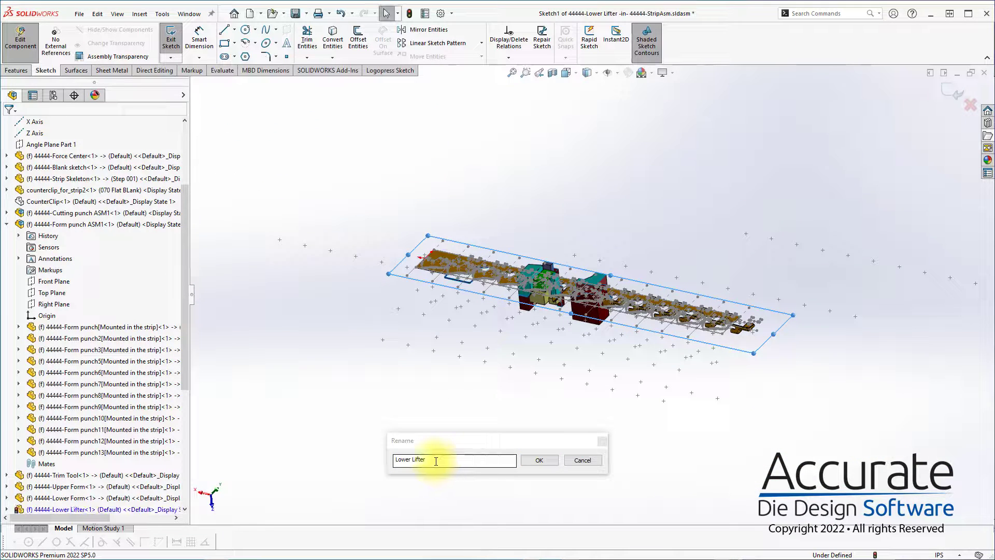
{"action": "left_click", "coordinate": [555, 462]}
{"action": "key", "text": "ctrl+8"}
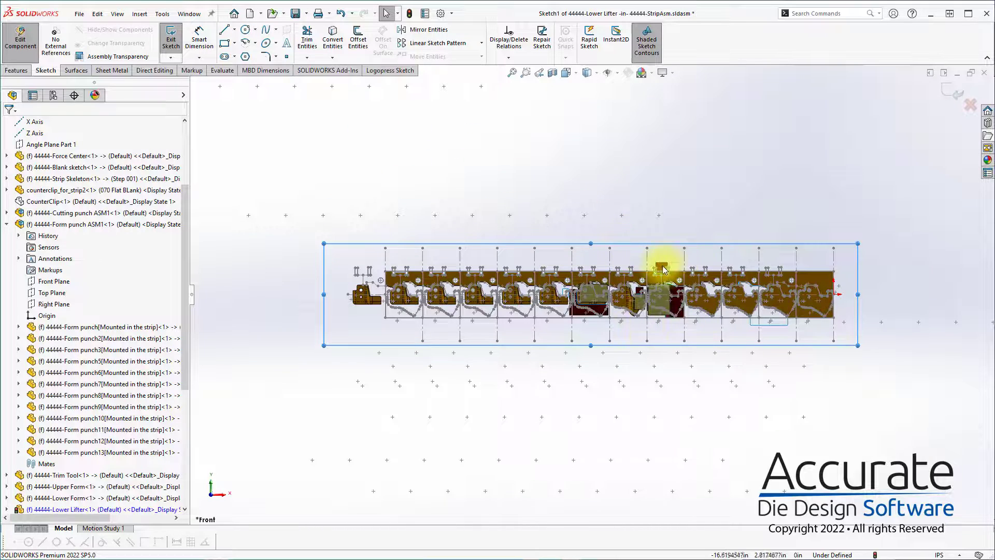
Sketch a corner rectangle about 46.2 by 0.6 in along the carrier's pilot holes, spanning the whole strip.
{"action": "scroll", "coordinate": [658, 275], "scroll_direction": "down", "scroll_amount": 5}
{"action": "scroll", "coordinate": [597, 298], "scroll_direction": "up", "scroll_amount": 3}
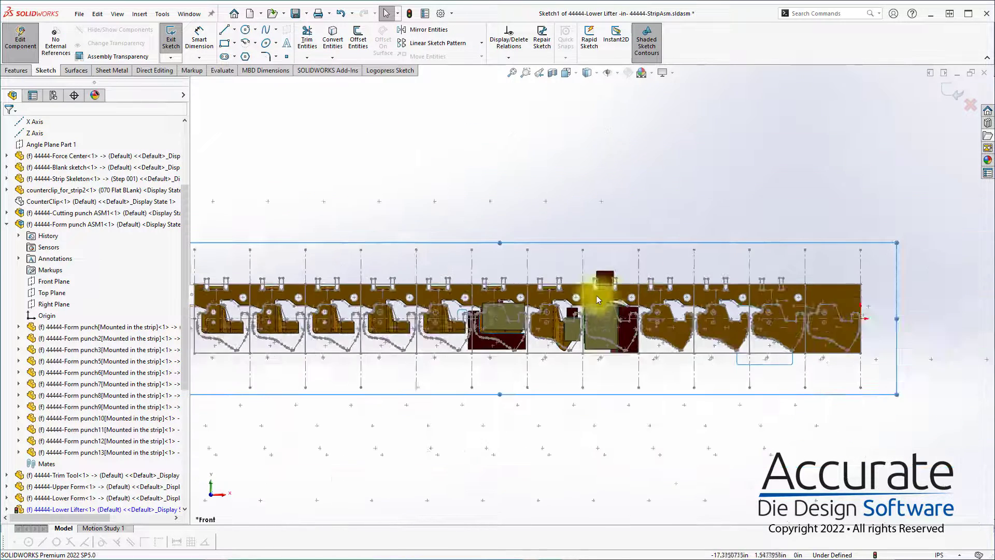
{"action": "scroll", "coordinate": [481, 310], "scroll_direction": "up", "scroll_amount": 3}
{"action": "scroll", "coordinate": [500, 300], "scroll_direction": "down", "scroll_amount": 2}
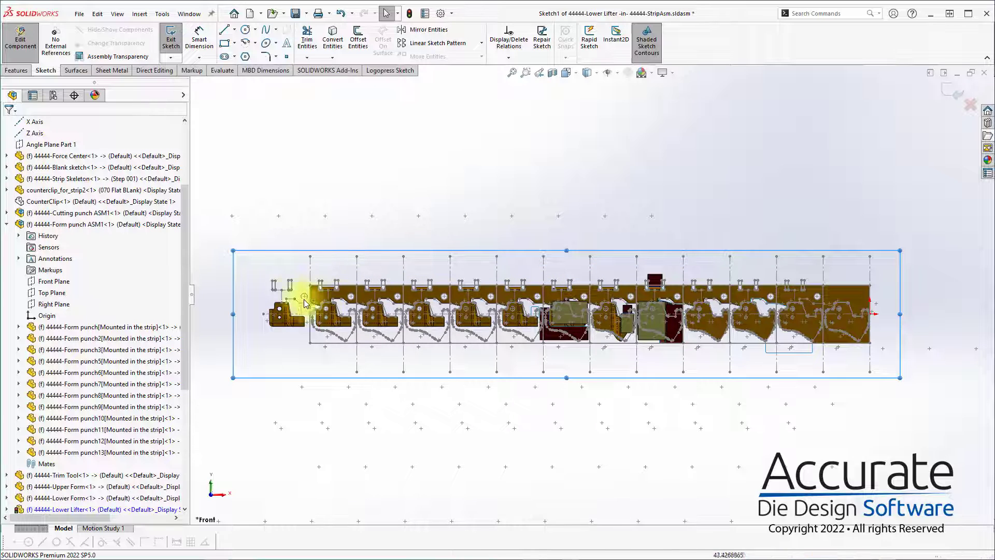
{"action": "key", "text": "s"}
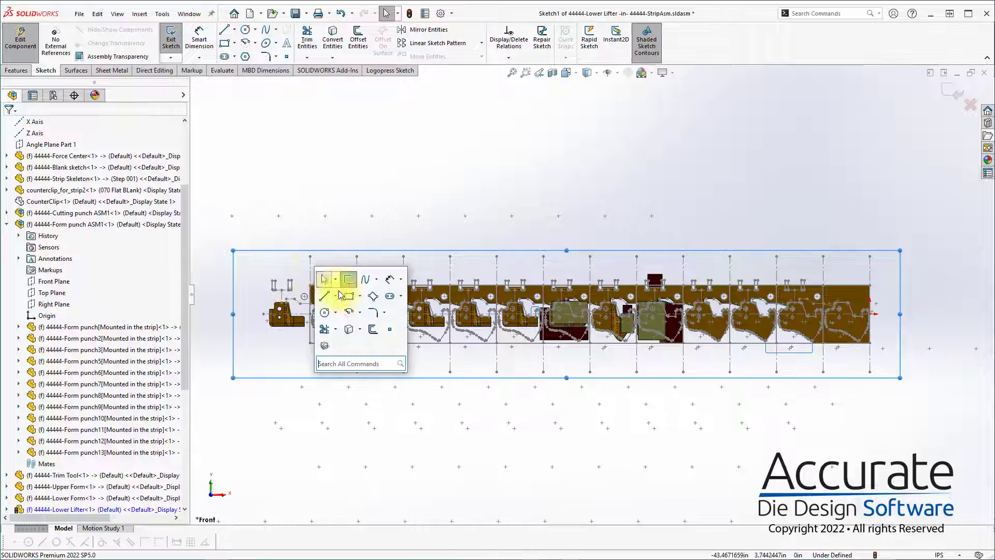
{"action": "left_click", "coordinate": [348, 296]}
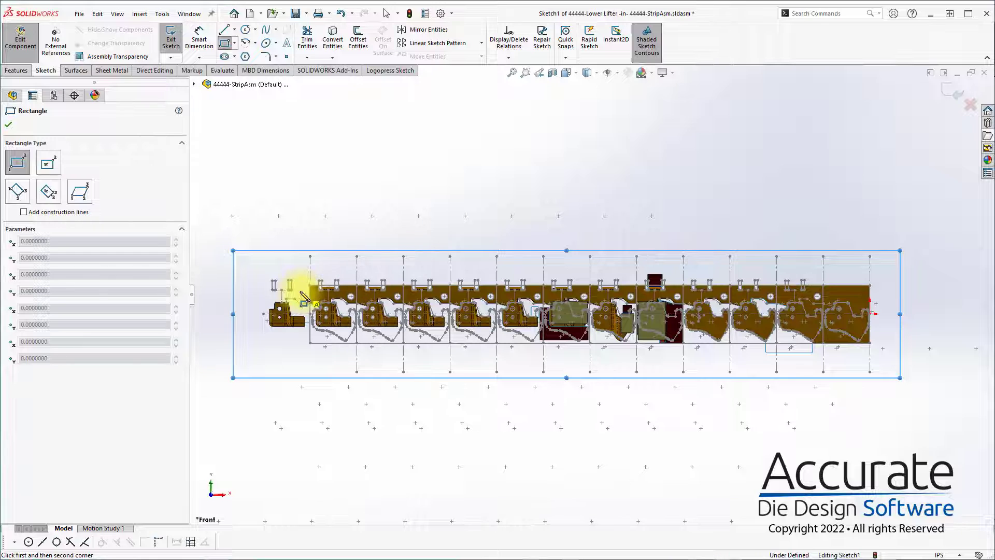
{"action": "left_click", "coordinate": [300, 292]}
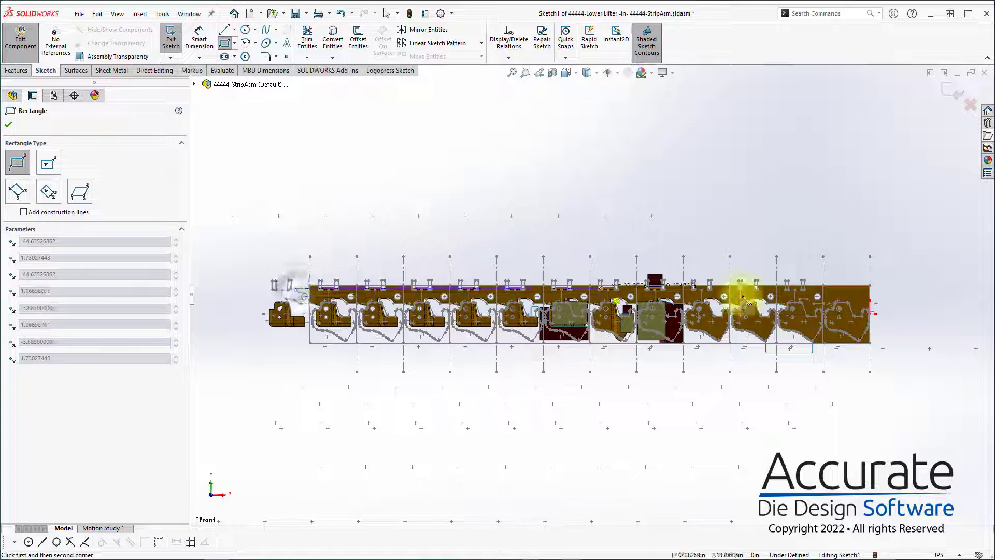
{"action": "left_click", "coordinate": [890, 299]}
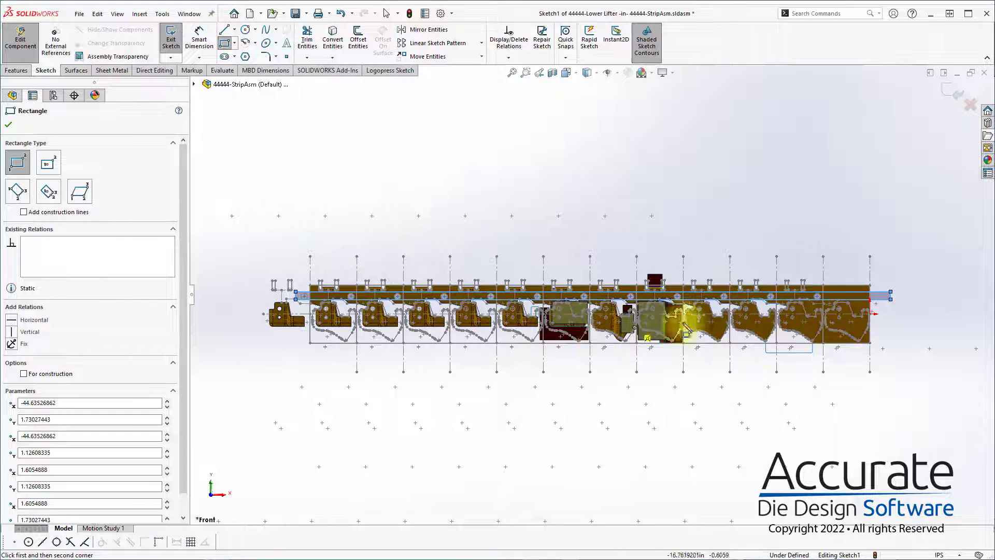
{"action": "key", "text": "Escape"}
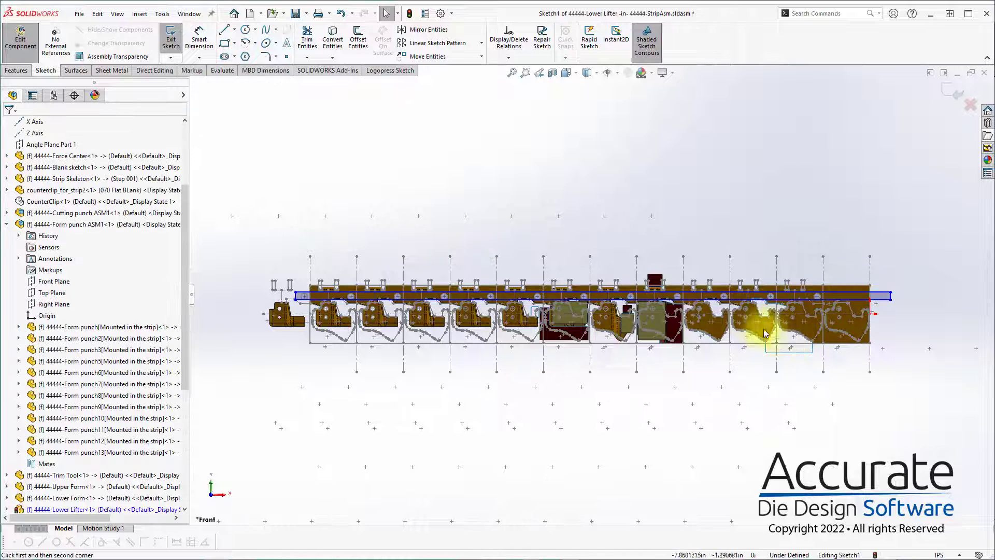
Shorten the lifter rectangle to about 45.3 in so its end sits just past the uncut end of the strip.
{"action": "scroll", "coordinate": [625, 296], "scroll_direction": "down", "scroll_amount": 3}
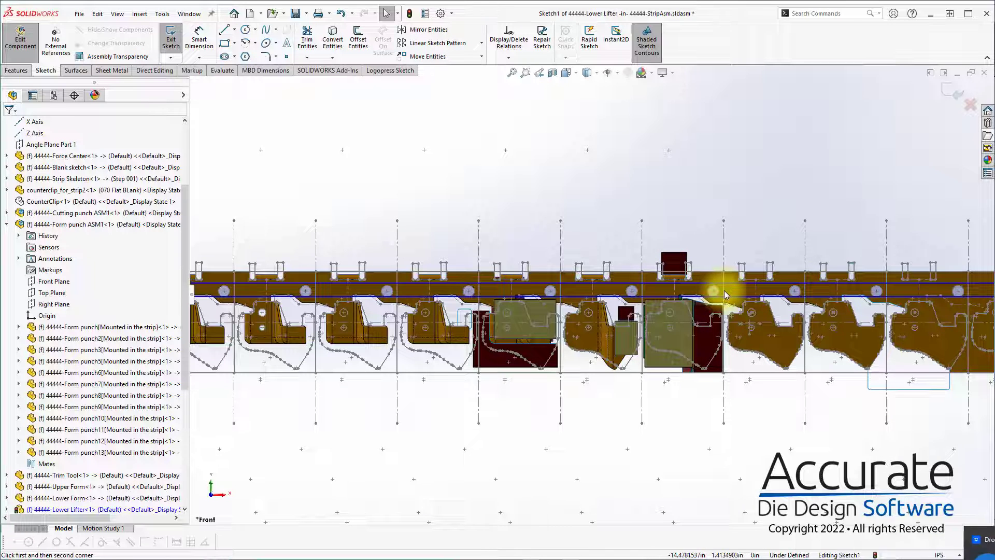
{"action": "scroll", "coordinate": [834, 290], "scroll_direction": "up", "scroll_amount": 1}
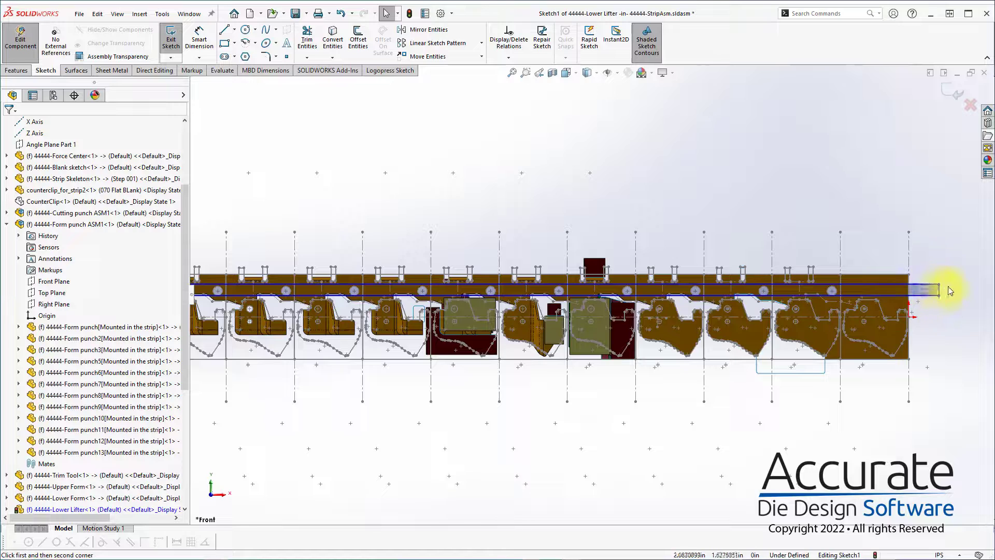
{"action": "left_click", "coordinate": [922, 287]}
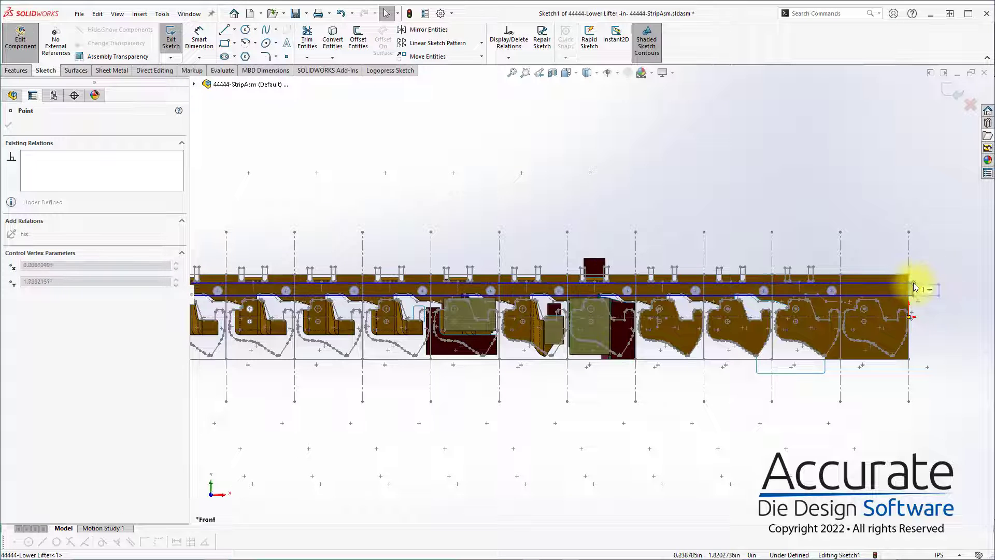
{"action": "left_click", "coordinate": [936, 322]}
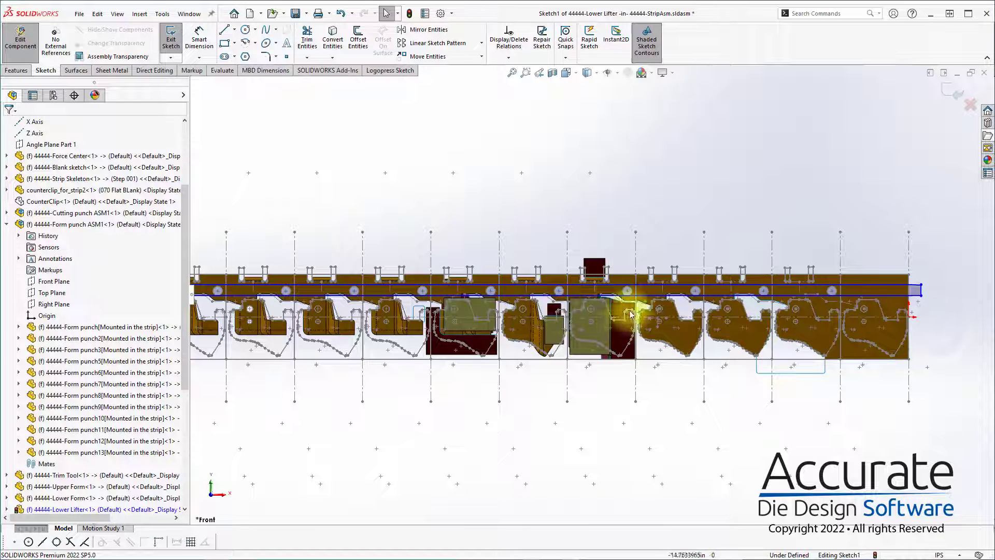
Move the lifter rectangle's upper edge slightly down, clear of the notches beside the bent carrier tabs.
{"action": "scroll", "coordinate": [440, 289], "scroll_direction": "up", "scroll_amount": 2}
{"action": "scroll", "coordinate": [396, 293], "scroll_direction": "down", "scroll_amount": 2}
{"action": "scroll", "coordinate": [396, 293], "scroll_direction": "down", "scroll_amount": 1}
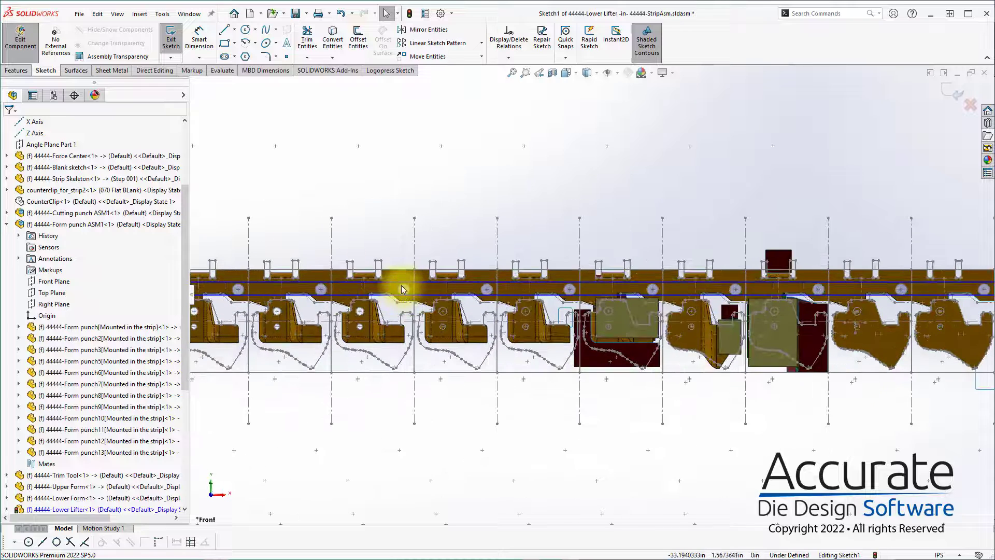
{"action": "scroll", "coordinate": [820, 286], "scroll_direction": "down", "scroll_amount": 2}
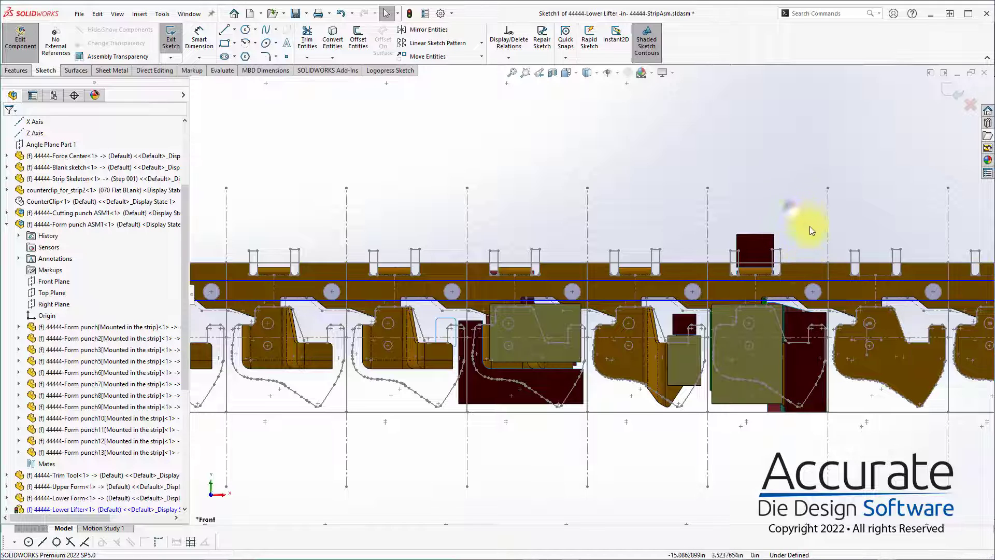
{"action": "scroll", "coordinate": [749, 290], "scroll_direction": "down", "scroll_amount": 5}
{"action": "left_click", "coordinate": [715, 306]}
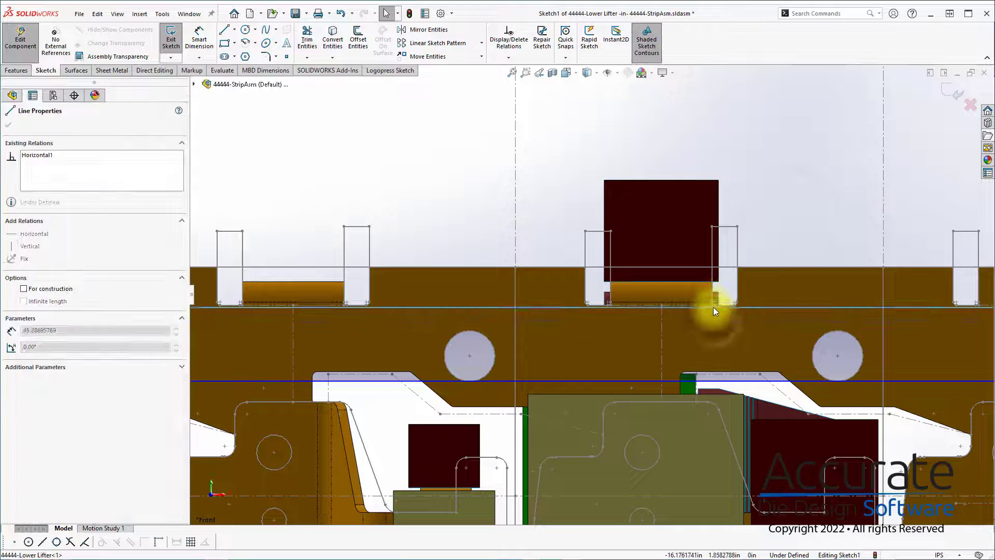
{"action": "left_click_drag", "start_coordinate": [714, 307], "coordinate": [713, 310]}
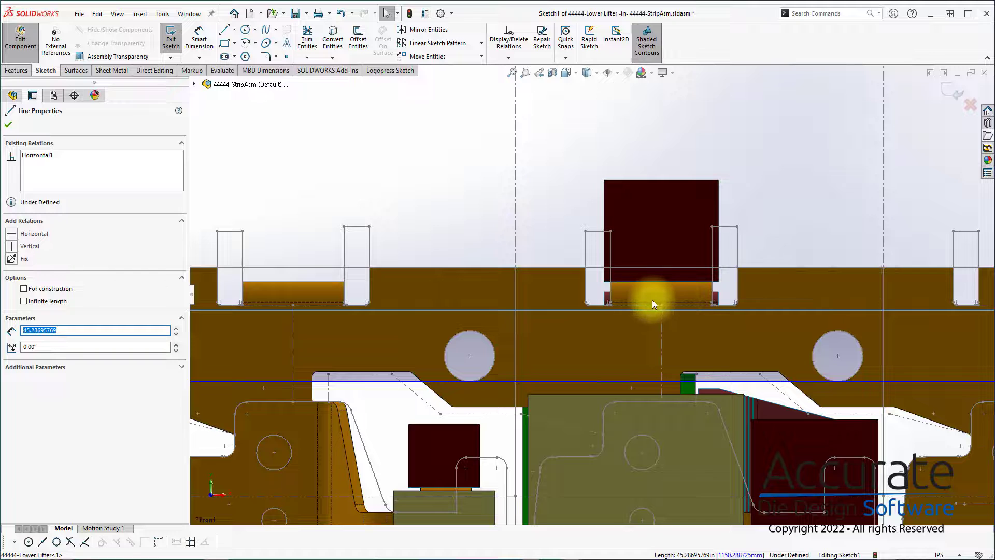
Move the lifter rectangle's lower edge down past the pilot holes to just above the part outlines.
{"action": "scroll", "coordinate": [294, 406], "scroll_direction": "up", "scroll_amount": 3}
{"action": "scroll", "coordinate": [218, 430], "scroll_direction": "down", "scroll_amount": 4}
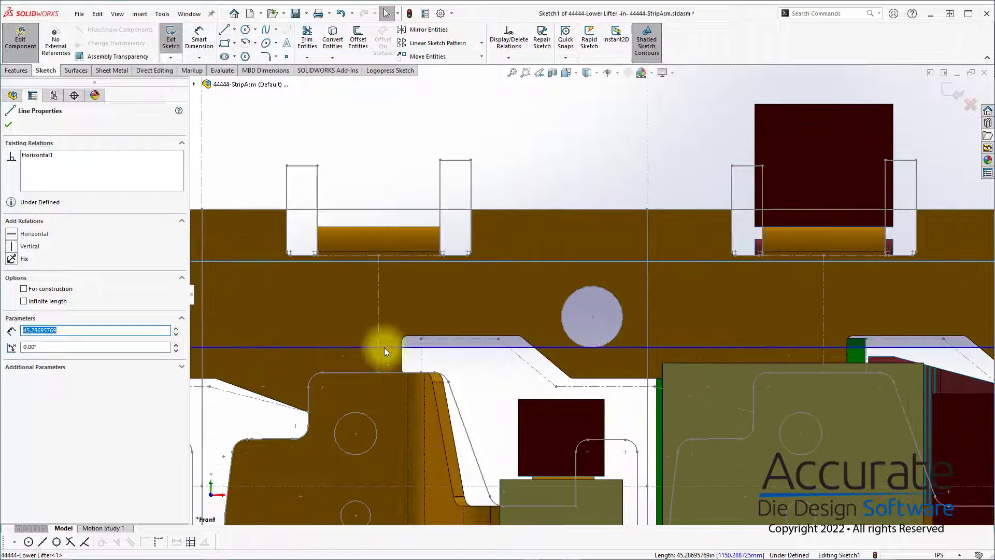
{"action": "left_click_drag", "start_coordinate": [384, 349], "coordinate": [386, 361]}
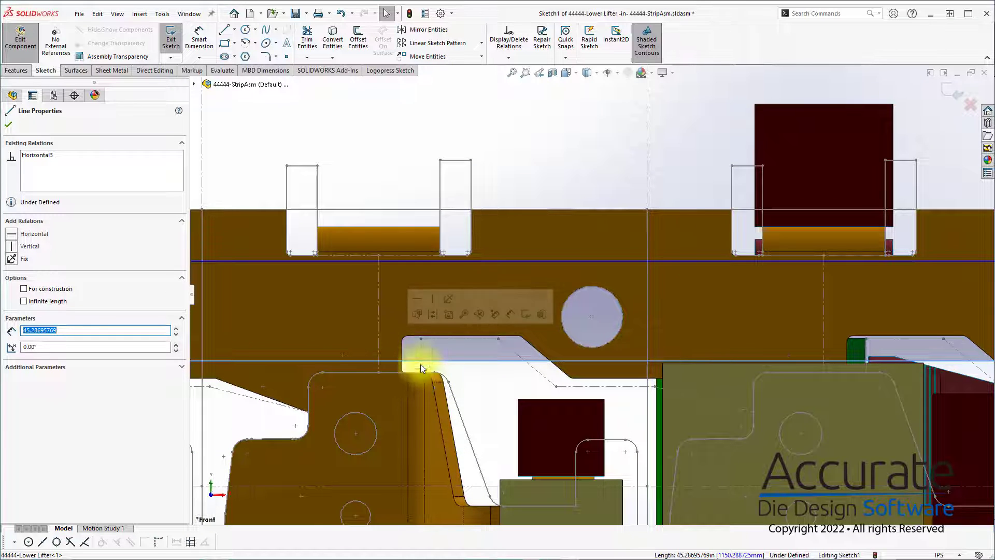
{"action": "scroll", "coordinate": [415, 366], "scroll_direction": "up", "scroll_amount": 8}
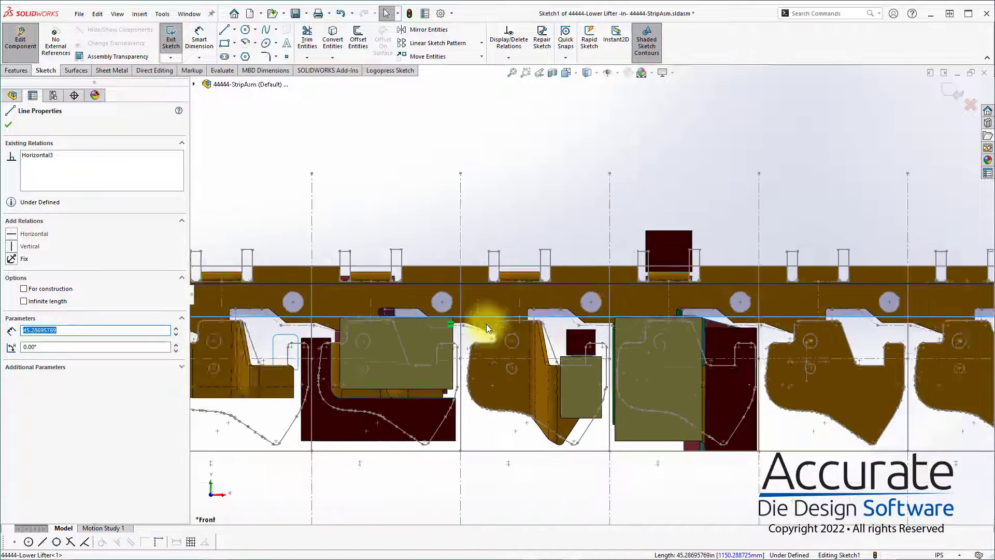
{"action": "scroll", "coordinate": [414, 319], "scroll_direction": "up", "scroll_amount": 6}
{"action": "scroll", "coordinate": [762, 296], "scroll_direction": "down", "scroll_amount": 4}
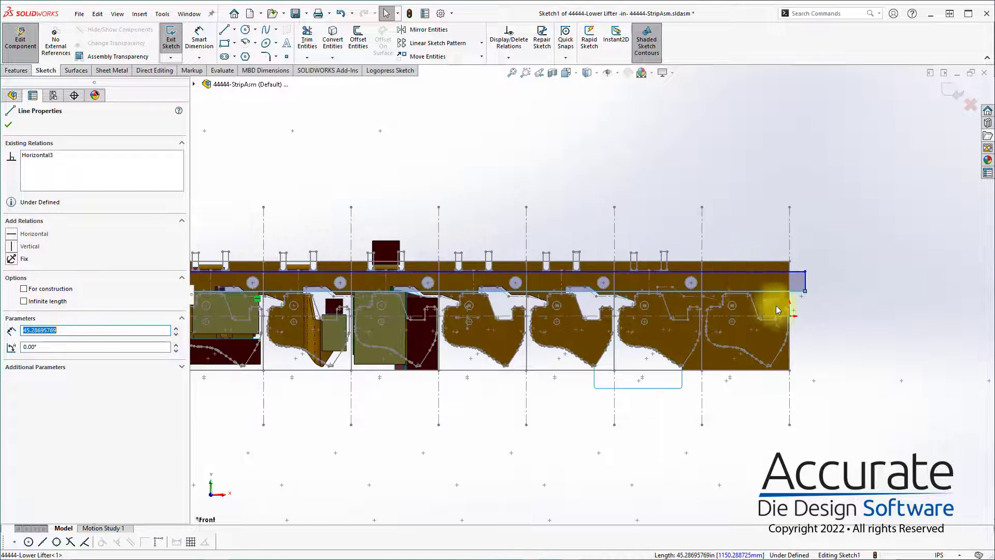
{"action": "left_click", "coordinate": [829, 314]}
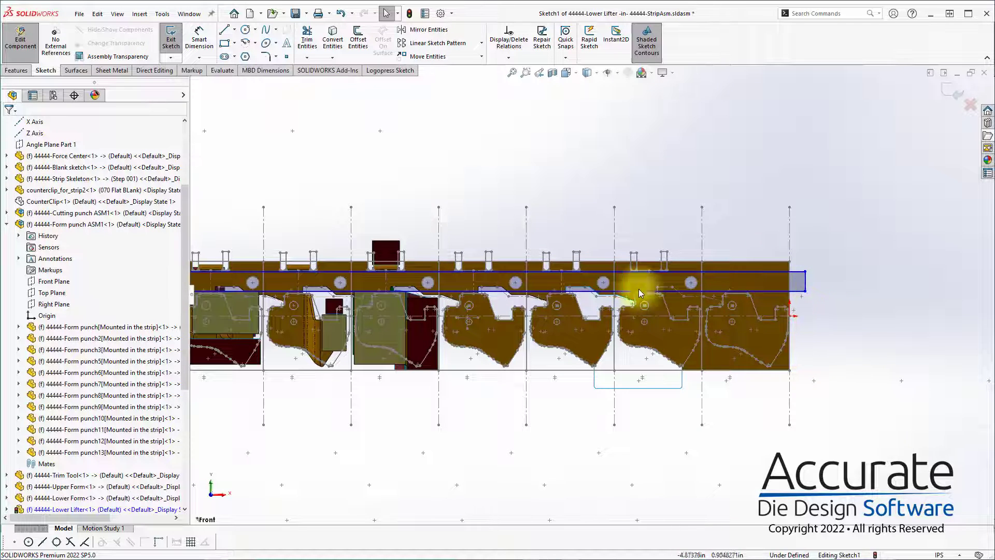
Sketch a second lifter rectangle about 14.7 by 1.1 in across the part outlines at the uncut end of the strip, and finish the sketch.
{"action": "key", "text": "s"}
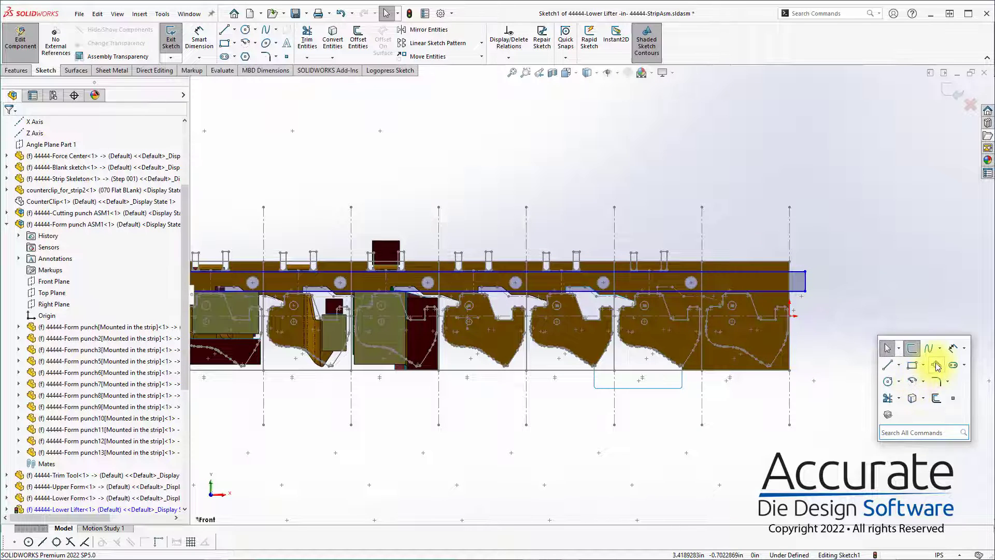
{"action": "left_click", "coordinate": [805, 327]}
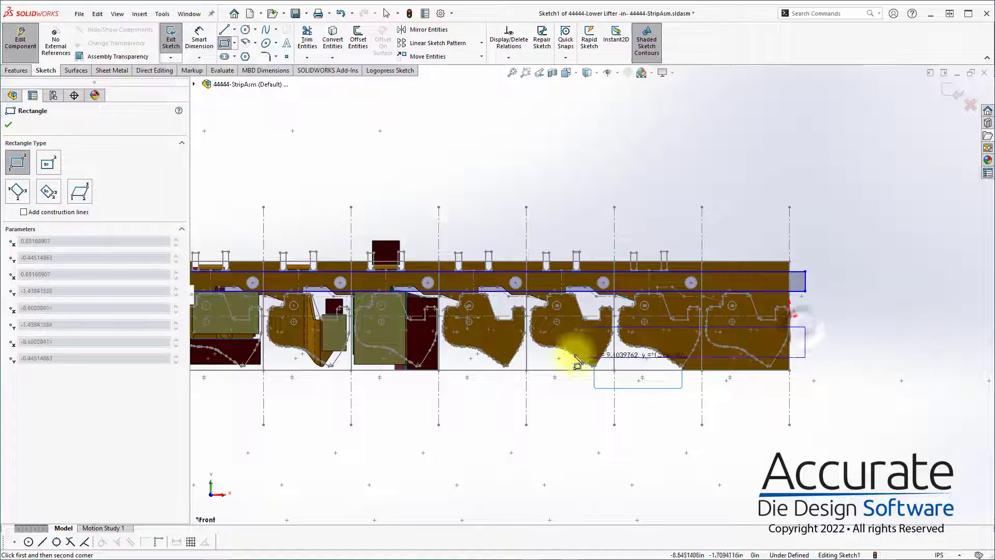
{"action": "left_click", "coordinate": [451, 353]}
{"action": "scroll", "coordinate": [800, 346], "scroll_direction": "up", "scroll_amount": 6}
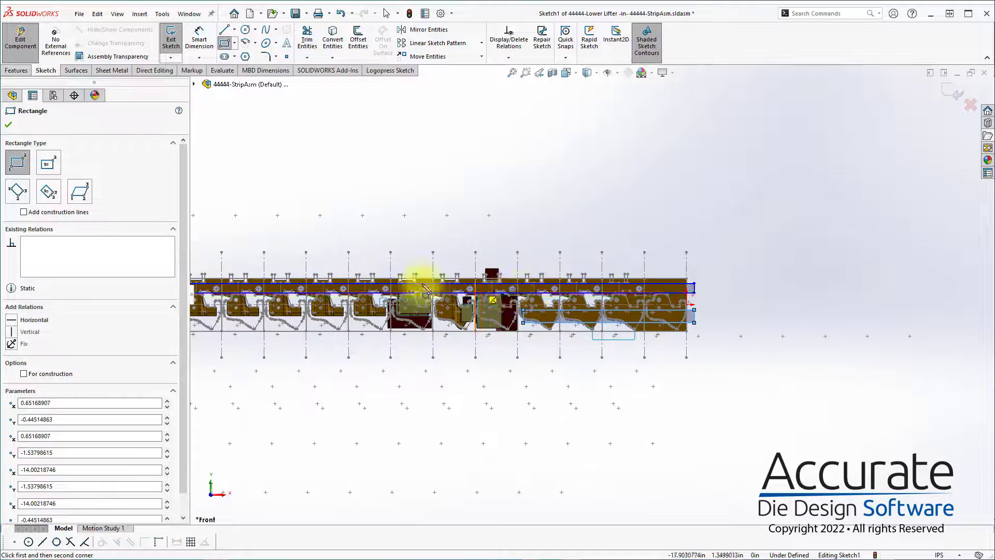
{"action": "scroll", "coordinate": [342, 291], "scroll_direction": "down", "scroll_amount": 5}
{"action": "scroll", "coordinate": [584, 298], "scroll_direction": "up", "scroll_amount": 2}
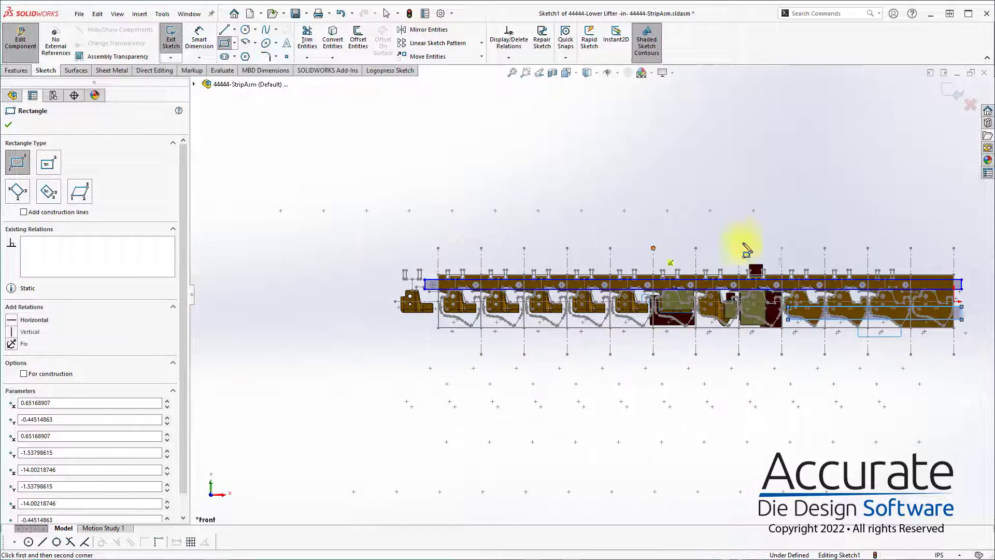
{"action": "left_click", "coordinate": [951, 96]}
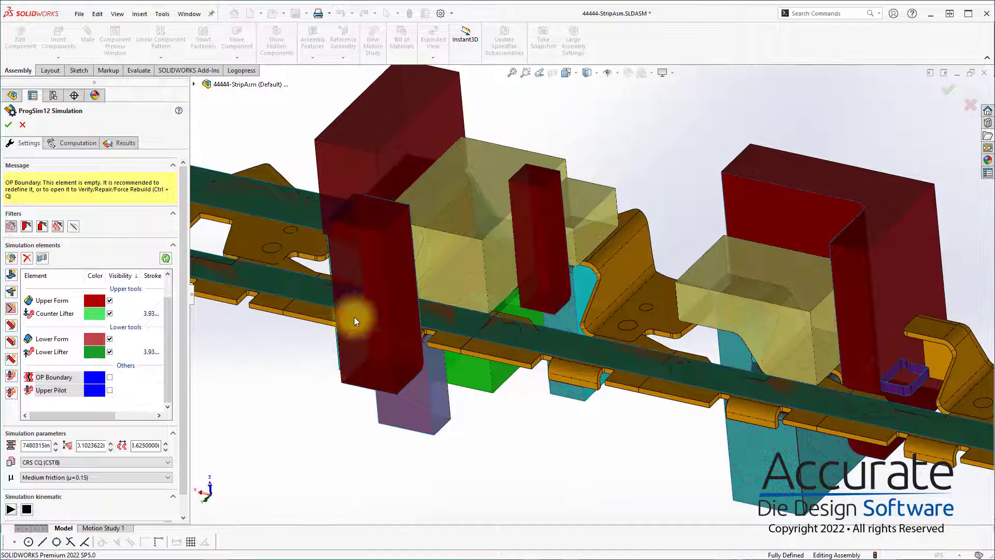
Start defining the empty OP Boundary simulation element, keeping its name OP Boundary.
{"action": "scroll", "coordinate": [373, 299], "scroll_direction": "up", "scroll_amount": 3}
{"action": "scroll", "coordinate": [283, 220], "scroll_direction": "up", "scroll_amount": 2}
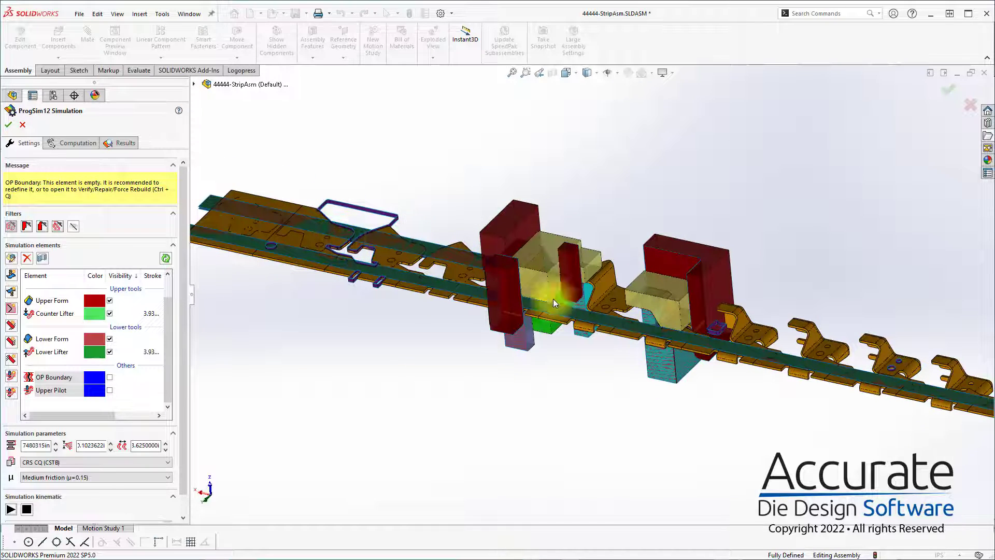
{"action": "middle_click_drag", "start_coordinate": [553, 299], "coordinate": [519, 307]}
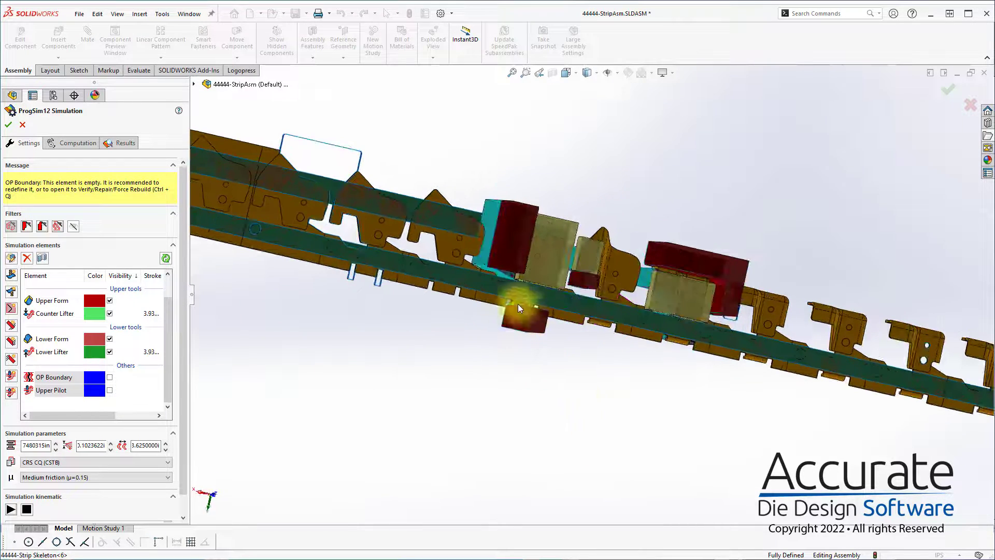
{"action": "middle_click_drag", "start_coordinate": [687, 326], "coordinate": [632, 256]}
{"action": "scroll", "coordinate": [578, 275], "scroll_direction": "down", "scroll_amount": 6}
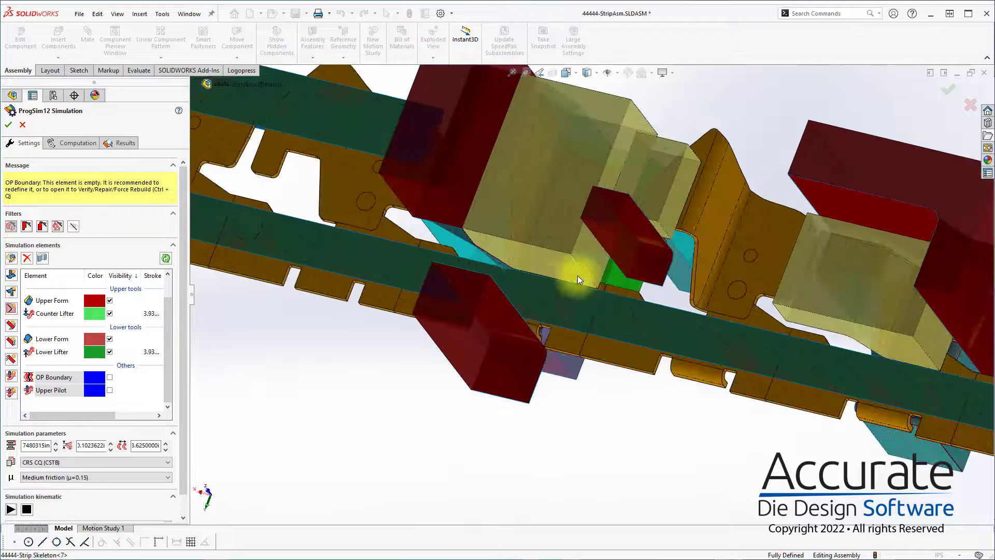
{"action": "scroll", "coordinate": [626, 306], "scroll_direction": "up", "scroll_amount": 6}
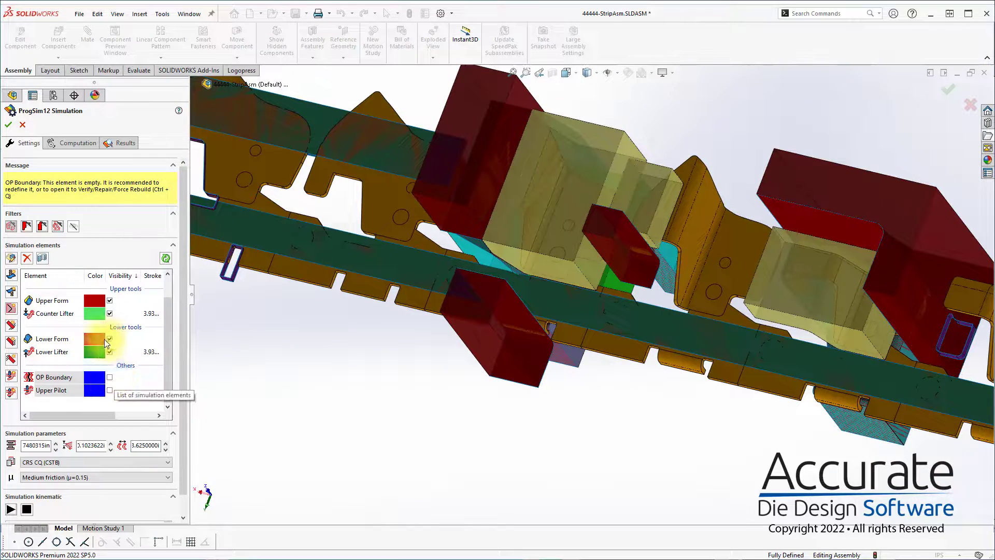
{"action": "double_click", "coordinate": [44, 378]}
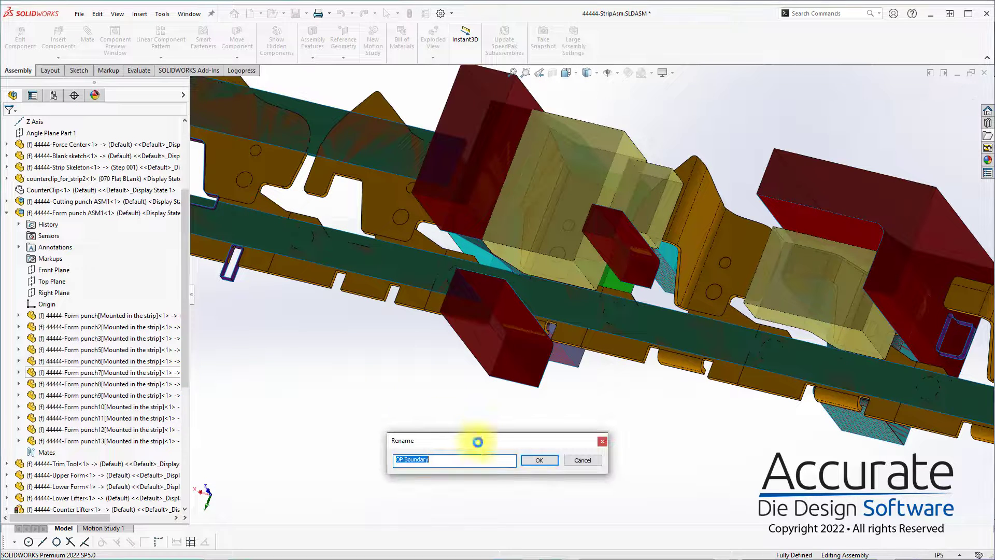
{"action": "left_click", "coordinate": [539, 460]}
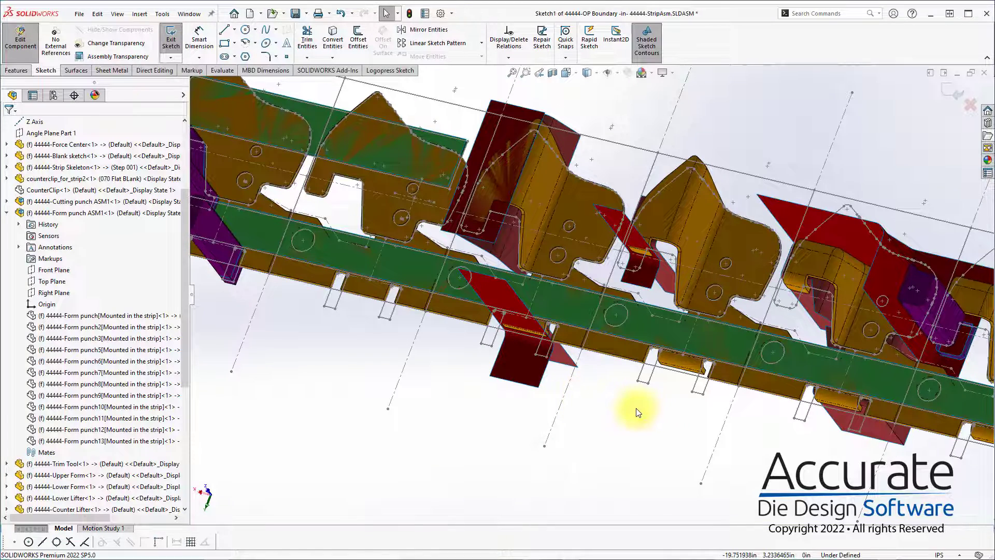
Examine the station border line beside the large cutting punch in the front view of the strip.
{"action": "scroll", "coordinate": [633, 391], "scroll_direction": "up", "scroll_amount": 3}
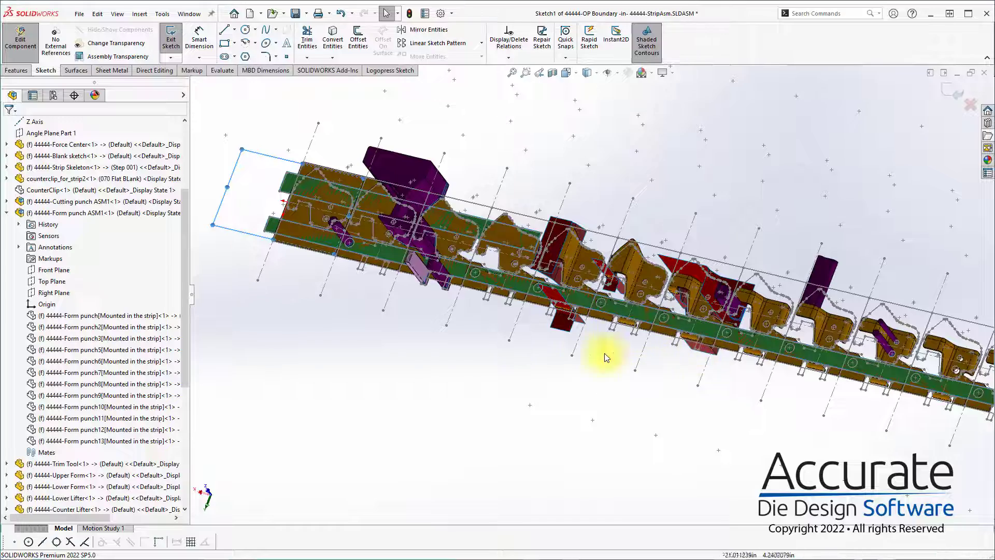
{"action": "middle_click_drag", "start_coordinate": [551, 269], "coordinate": [582, 329]}
{"action": "key", "text": "ctrl+1"}
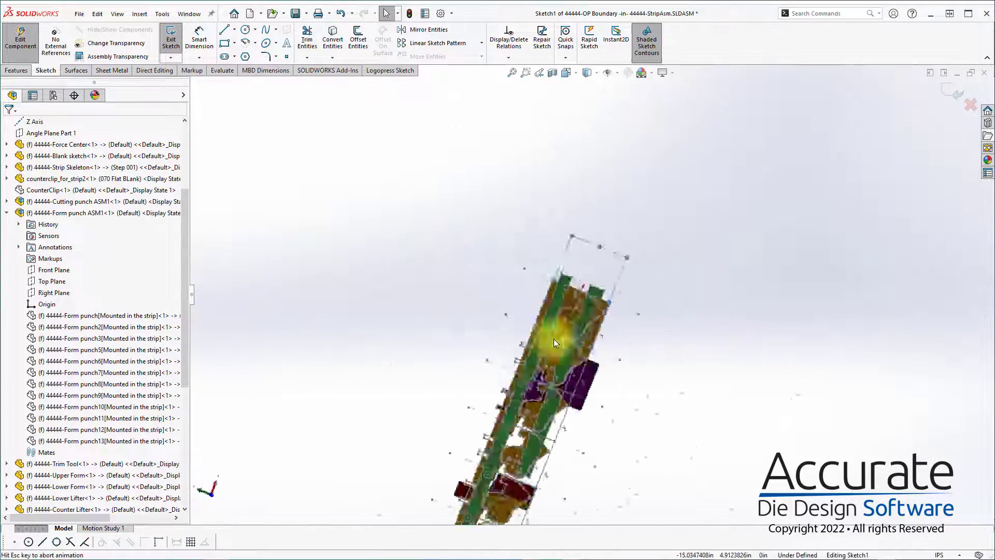
{"action": "scroll", "coordinate": [755, 279], "scroll_direction": "down", "scroll_amount": 5}
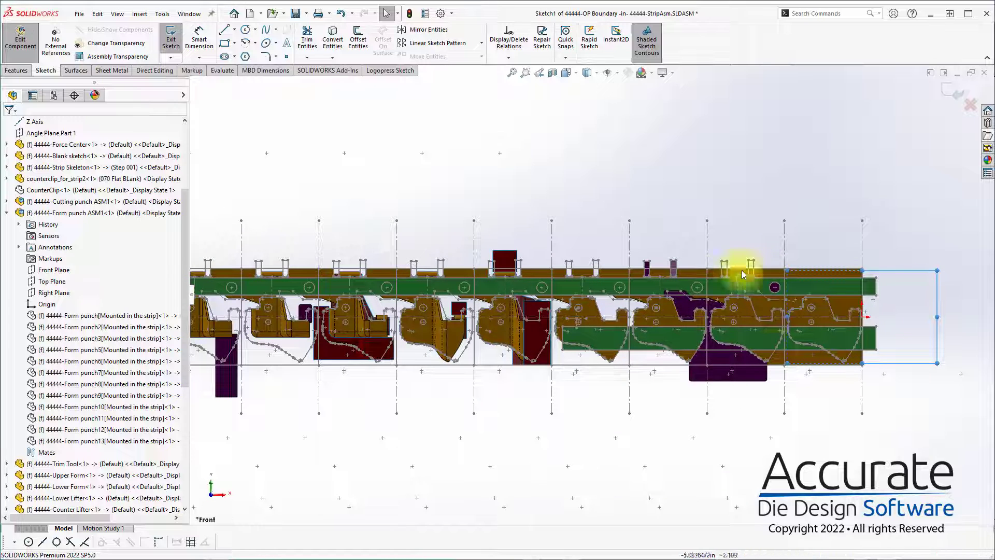
{"action": "scroll", "coordinate": [749, 292], "scroll_direction": "down", "scroll_amount": 3}
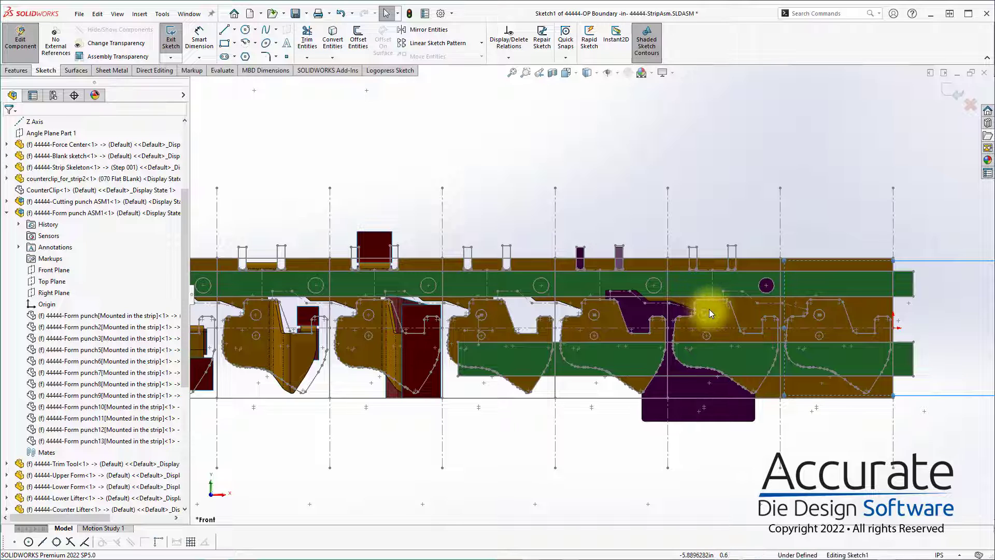
{"action": "scroll", "coordinate": [685, 290], "scroll_direction": "down", "scroll_amount": 2}
{"action": "scroll", "coordinate": [668, 277], "scroll_direction": "down", "scroll_amount": 1}
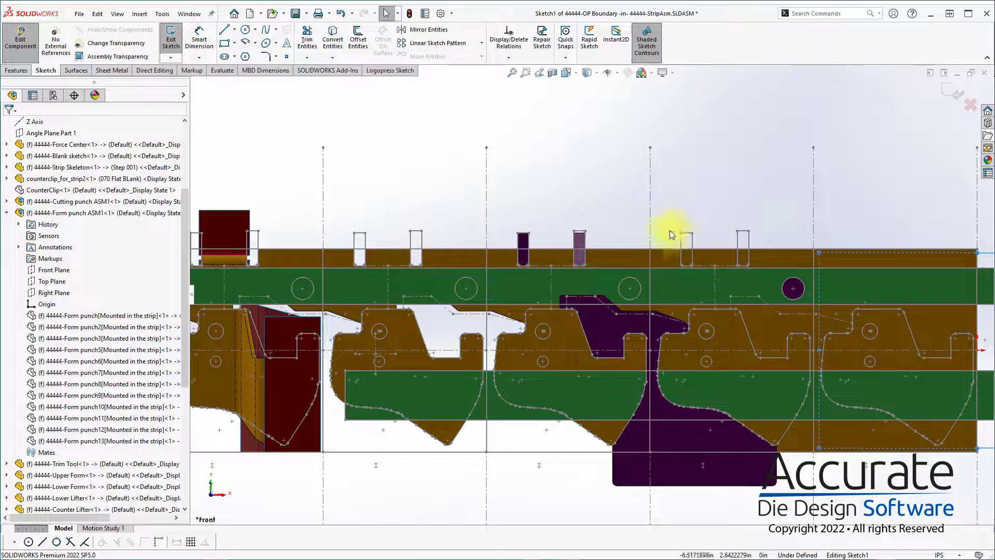
{"action": "left_click", "coordinate": [649, 254]}
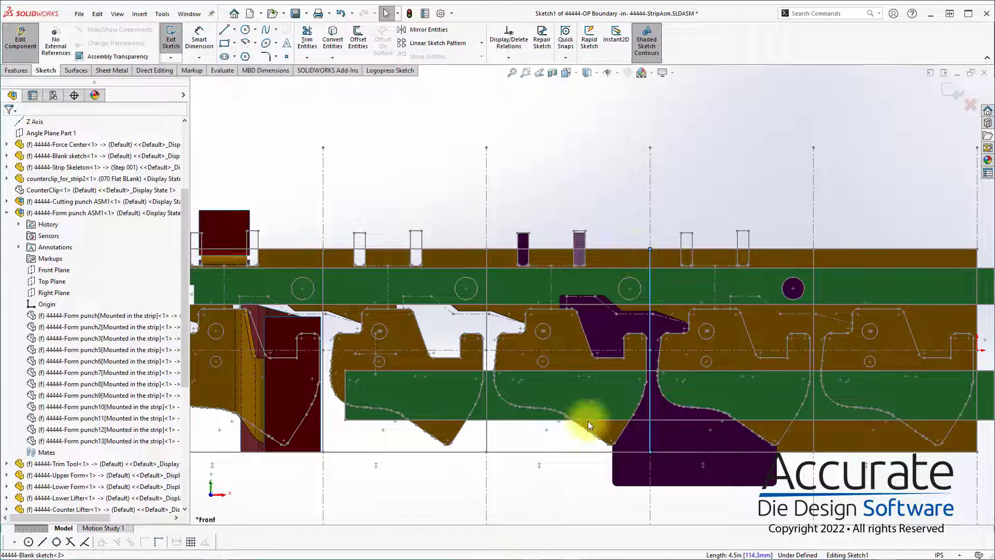
{"action": "left_click", "coordinate": [604, 221]}
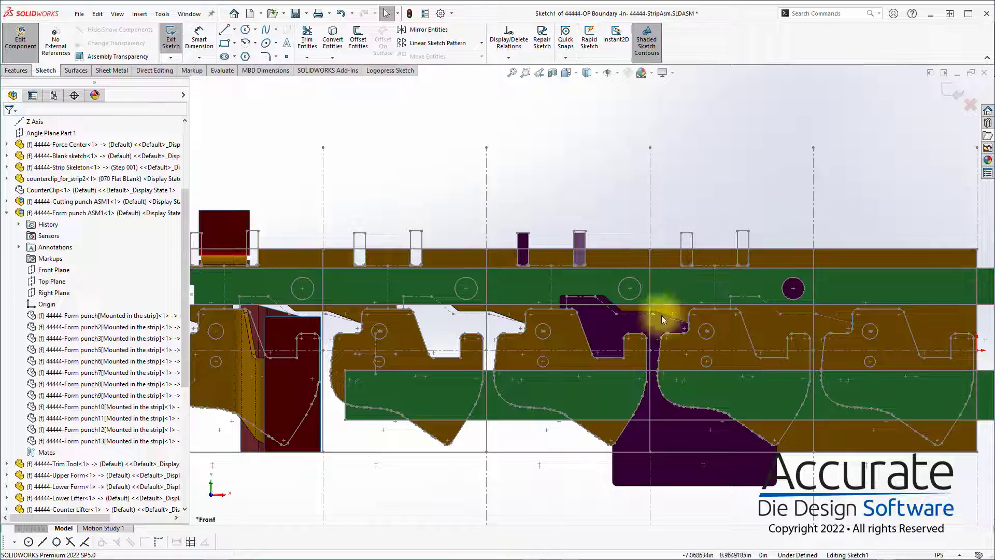
Sketch a zigzag chain of lines beside the station border, from the strip's upper edge through the large cutting punch to the strip's lower edge.
{"action": "key", "text": "s"}
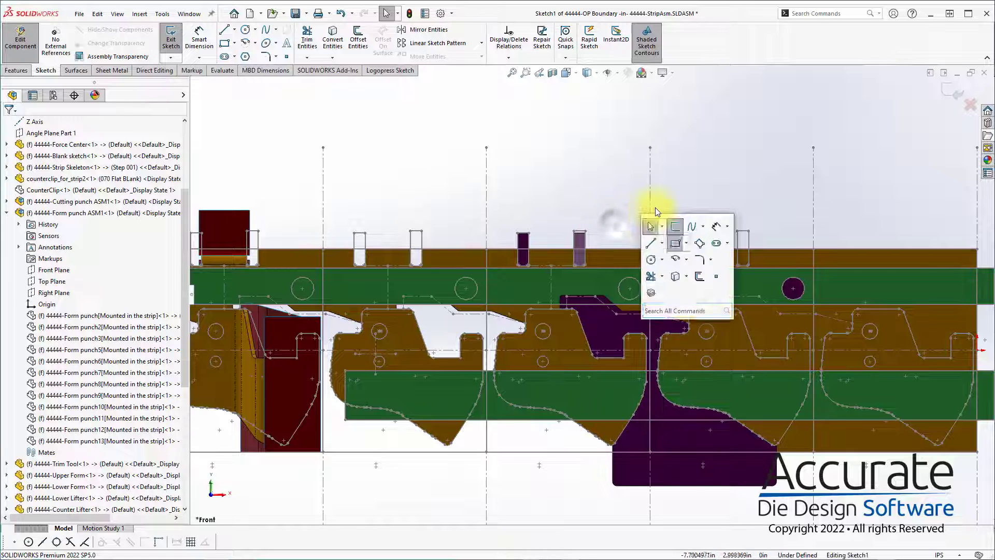
{"action": "left_click", "coordinate": [652, 243]}
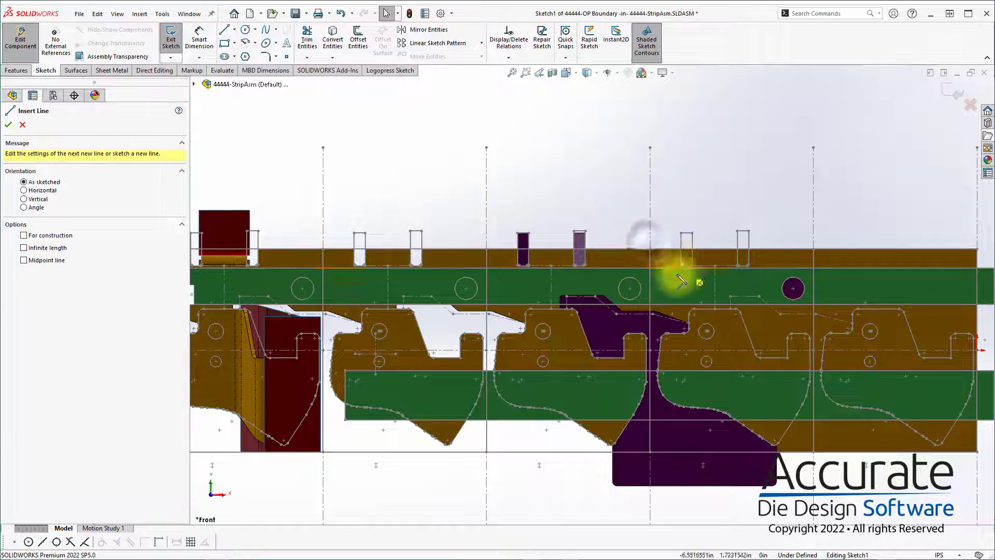
{"action": "scroll", "coordinate": [676, 269], "scroll_direction": "down", "scroll_amount": 2}
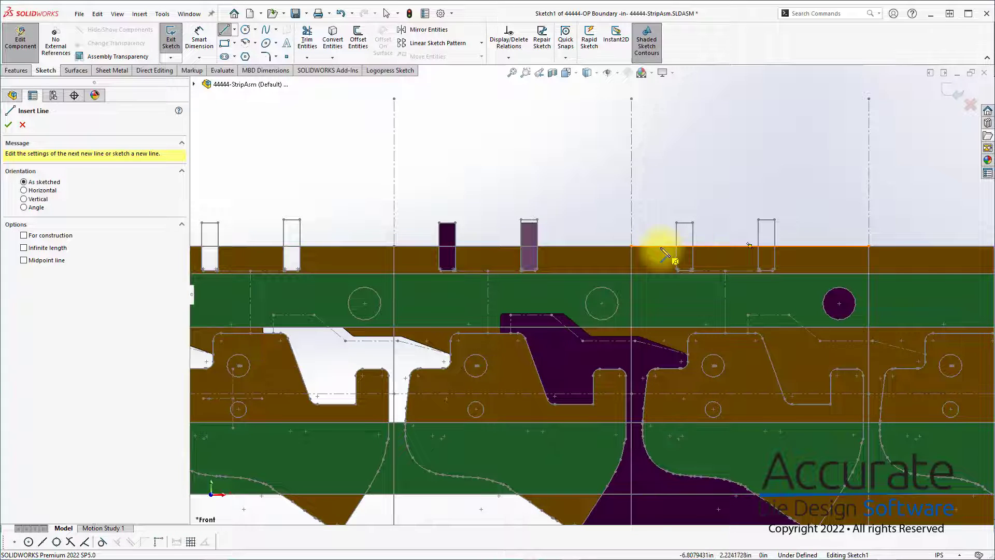
{"action": "left_click", "coordinate": [660, 246]}
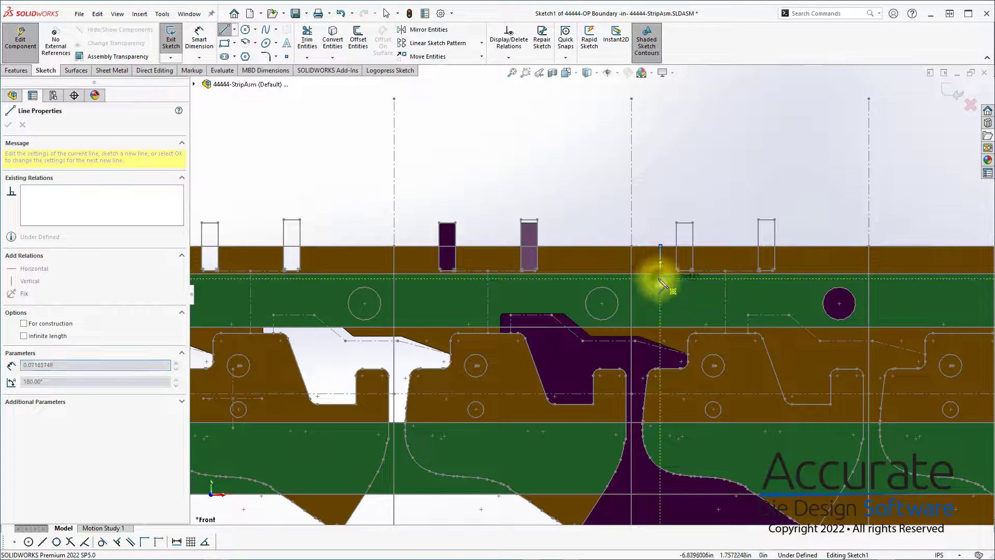
{"action": "left_click", "coordinate": [660, 274]}
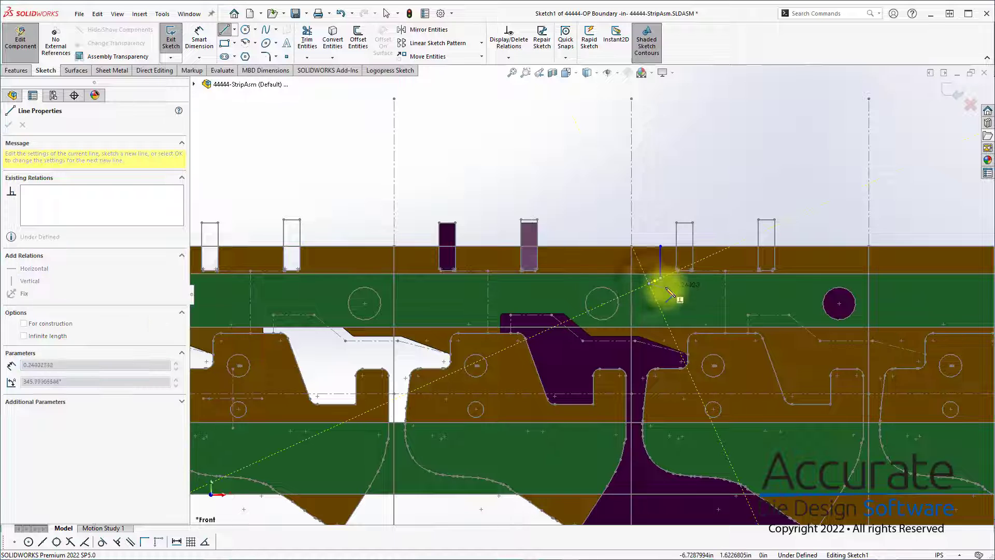
{"action": "left_click", "coordinate": [666, 289]}
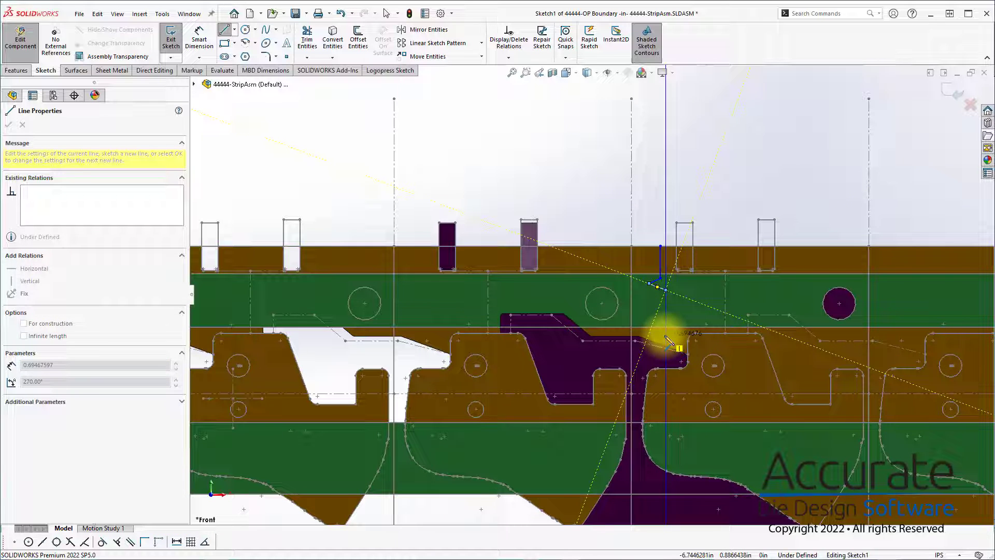
{"action": "left_click", "coordinate": [638, 311]}
{"action": "scroll", "coordinate": [651, 322], "scroll_direction": "up", "scroll_amount": 3}
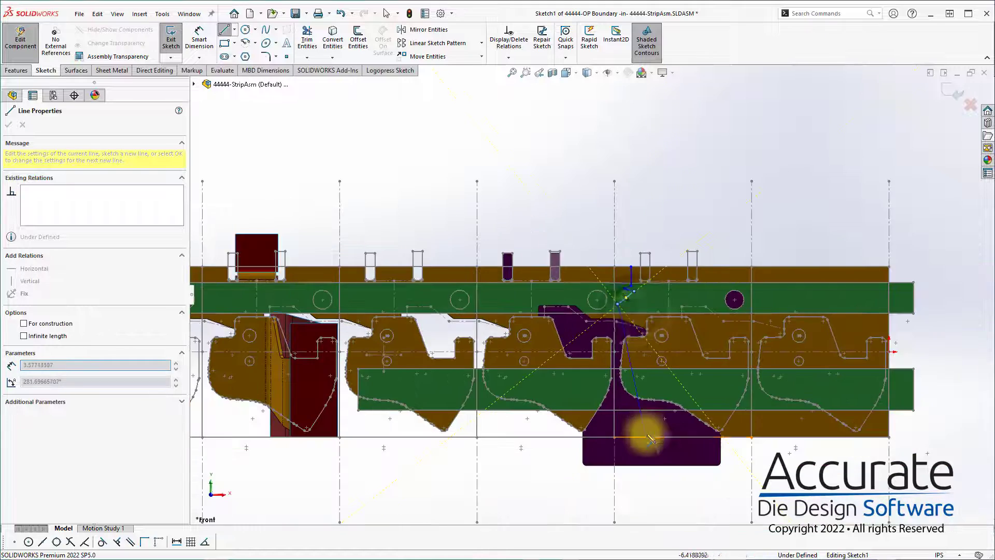
{"action": "left_click", "coordinate": [618, 437]}
{"action": "scroll", "coordinate": [618, 345], "scroll_direction": "down", "scroll_amount": 2}
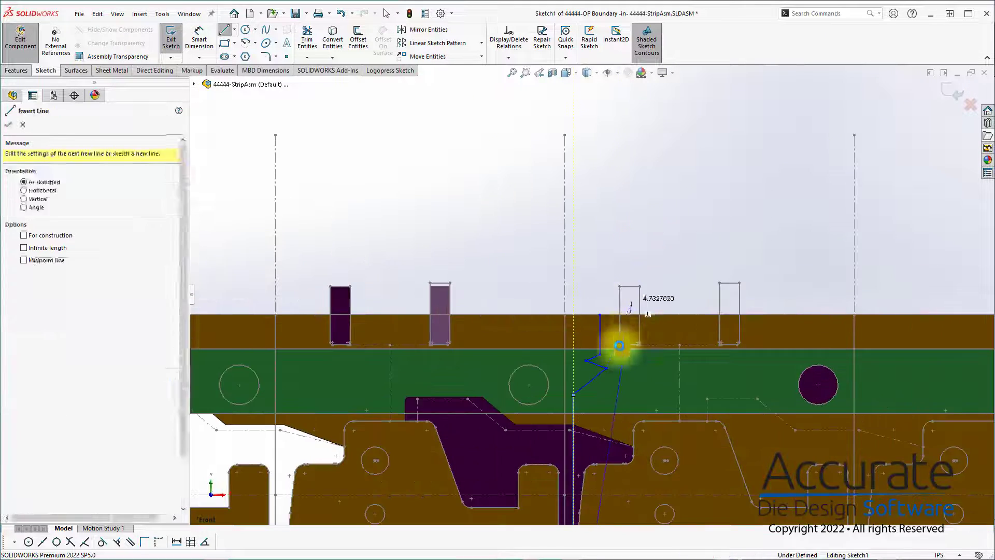
{"action": "key", "text": "Escape"}
Delete the two short zigzag segments just below the chain's upper vertical line.
{"action": "scroll", "coordinate": [614, 361], "scroll_direction": "down", "scroll_amount": 5}
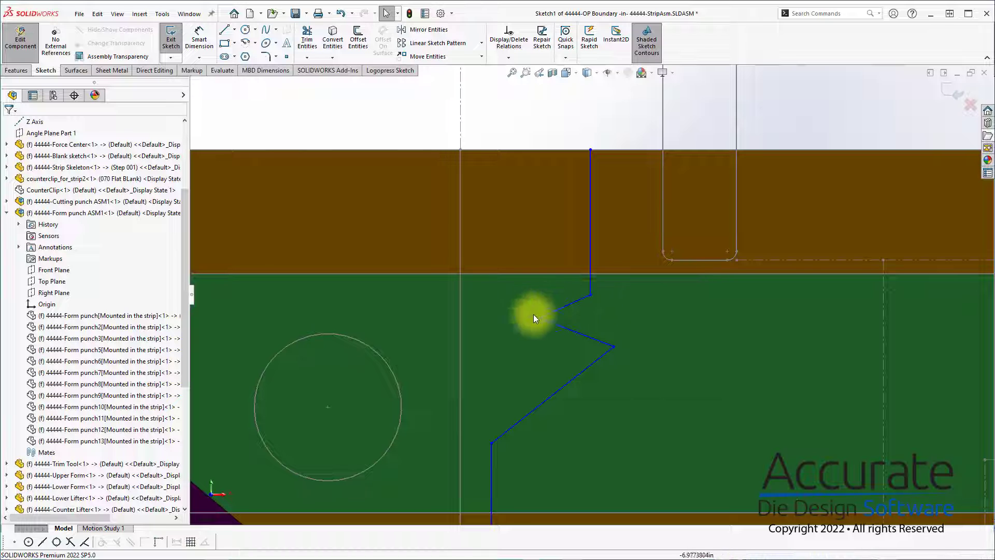
{"action": "left_click", "coordinate": [596, 340]}
{"action": "key", "text": "Delete"}
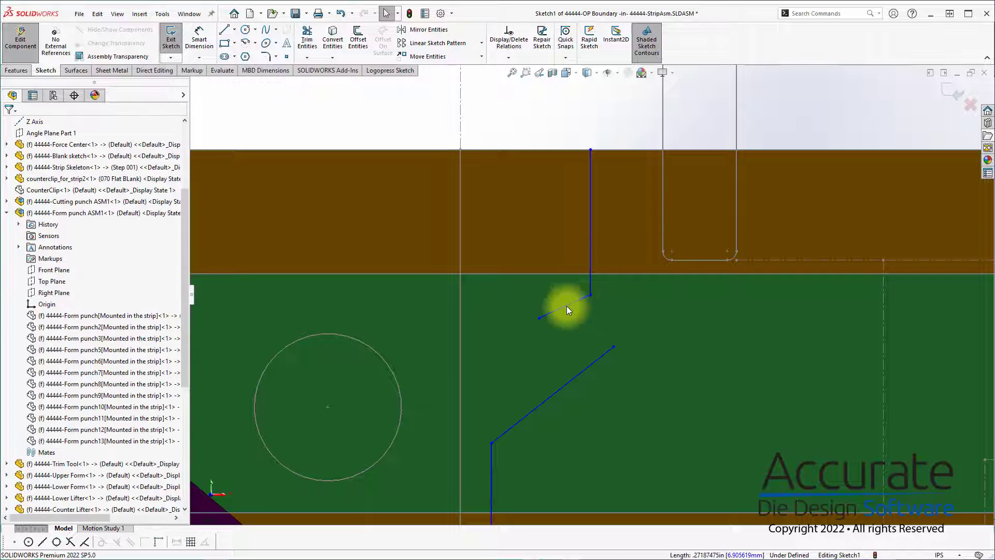
{"action": "left_click", "coordinate": [576, 300]}
{"action": "key", "text": "Delete"}
Bridge the gap in the boundary with a line from the upper vertical line's lower end to the diagonal line's free end.
{"action": "key", "text": "s"}
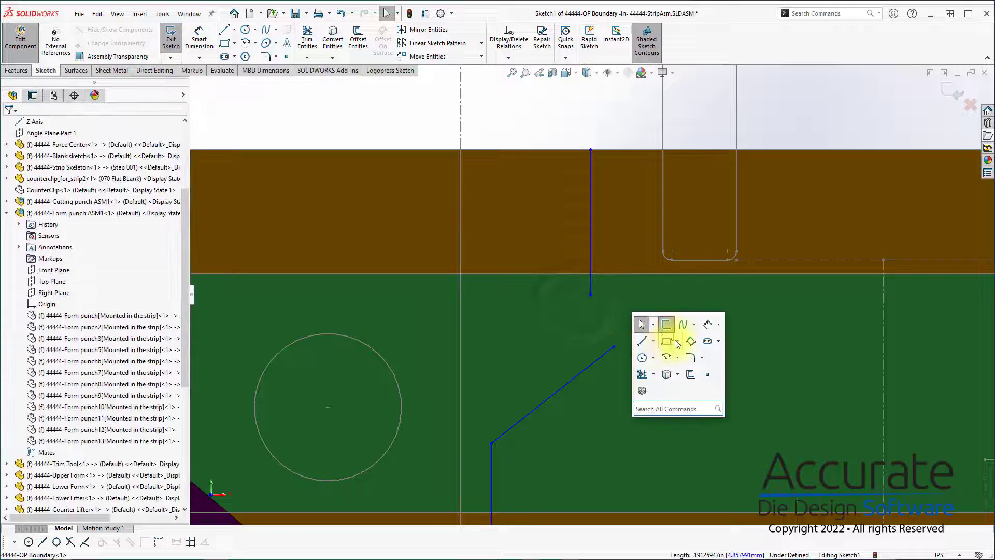
{"action": "left_click", "coordinate": [642, 341]}
{"action": "left_click", "coordinate": [591, 294]}
{"action": "left_click", "coordinate": [614, 347]}
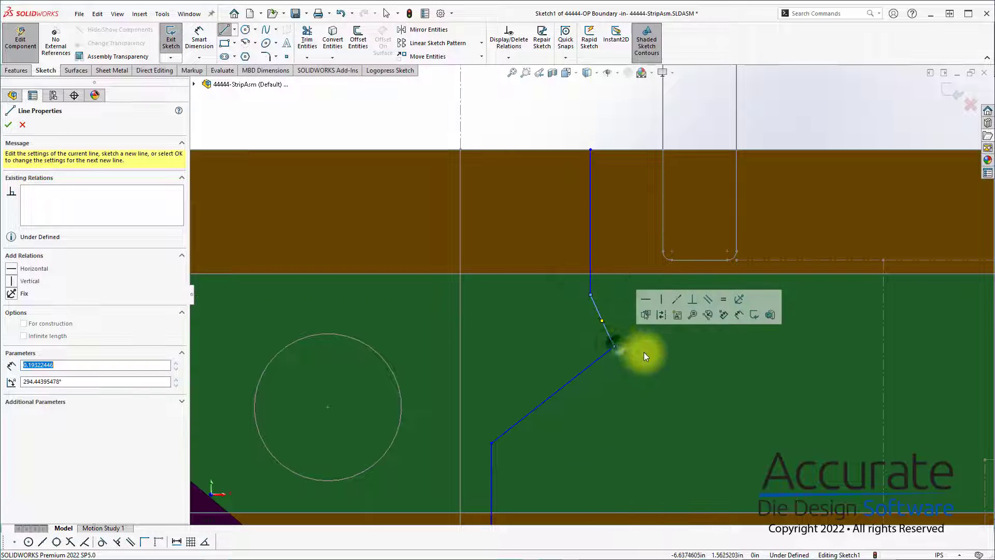
{"action": "key", "text": "Escape"}
Move the boundary's upper corner points for a small kink just inside the lifter's edge, with the kink's outer point at about X -6.75, Y 1.70 in.
{"action": "left_click_drag", "start_coordinate": [615, 346], "coordinate": [621, 320]}
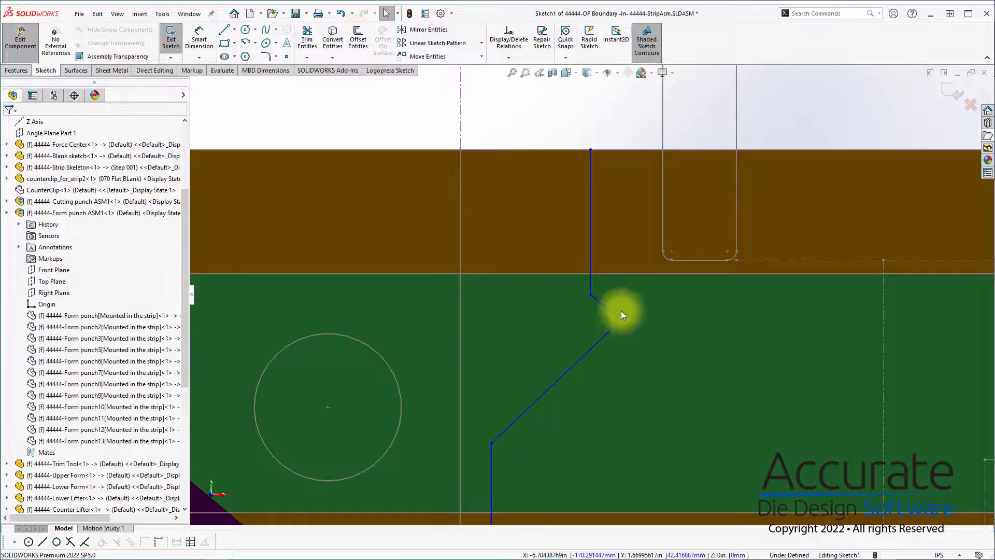
{"action": "scroll", "coordinate": [591, 294], "scroll_direction": "up", "scroll_amount": 4}
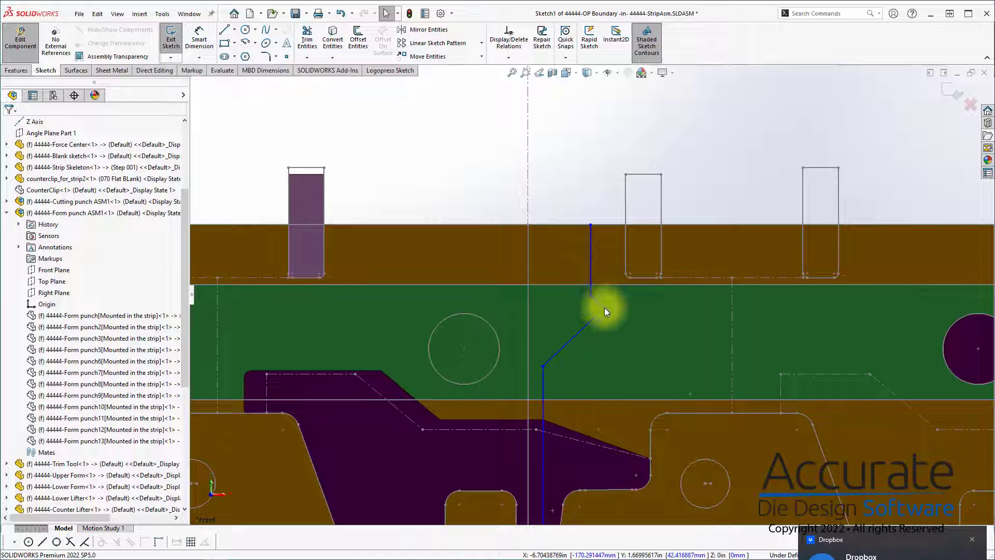
{"action": "scroll", "coordinate": [592, 298], "scroll_direction": "down", "scroll_amount": 5}
{"action": "left_click_drag", "start_coordinate": [625, 320], "coordinate": [595, 297]}
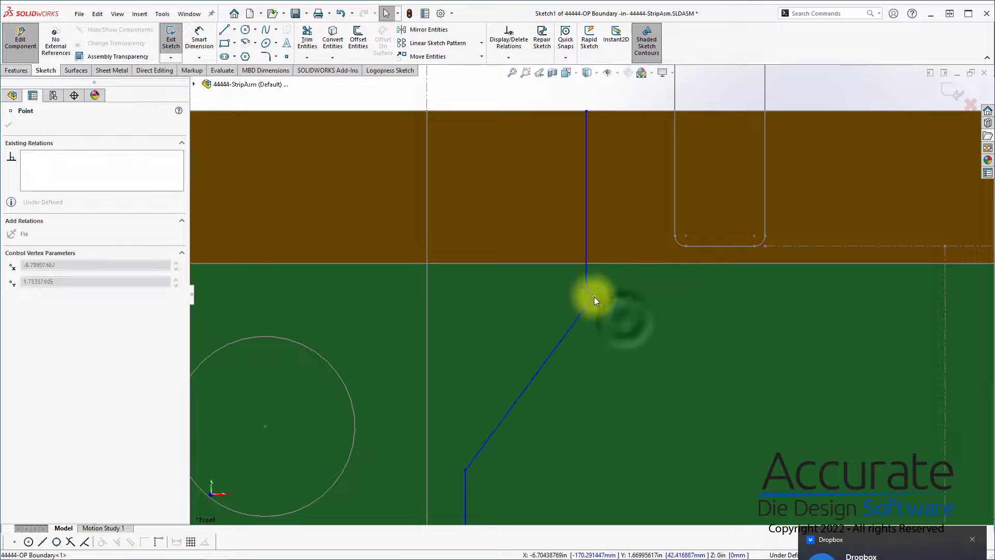
{"action": "left_click", "coordinate": [600, 306]}
{"action": "scroll", "coordinate": [625, 318], "scroll_direction": "up", "scroll_amount": 8}
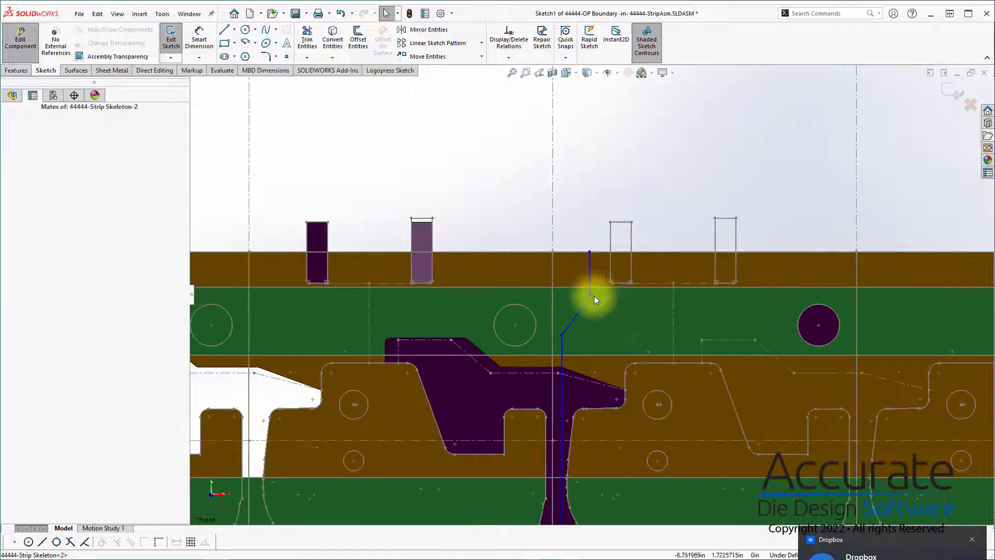
{"action": "mouse_move", "coordinate": [592, 294]}
{"action": "left_mouse_down"}
{"action": "mouse_move", "coordinate": [599, 309]}
{"action": "mouse_move", "coordinate": [584, 292]}
{"action": "mouse_move", "coordinate": [595, 298]}
{"action": "left_mouse_up"}
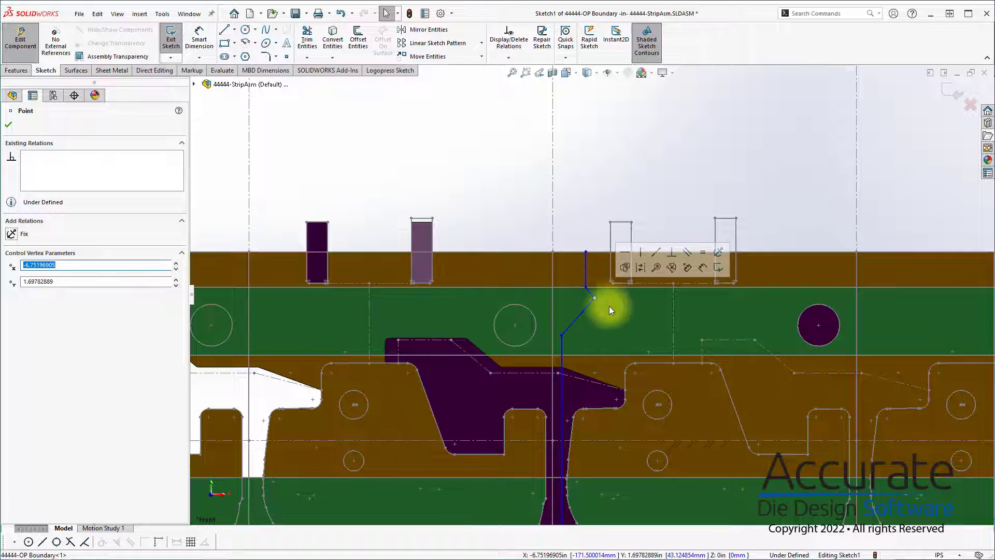
Lower the boundary kink's outer point slightly and delete the Coincident relation on the upper corner point at the lifter's edge.
{"action": "mouse_move", "coordinate": [595, 300]}
{"action": "left_mouse_down"}
{"action": "mouse_move", "coordinate": [589, 314]}
{"action": "mouse_move", "coordinate": [580, 311]}
{"action": "left_mouse_up"}
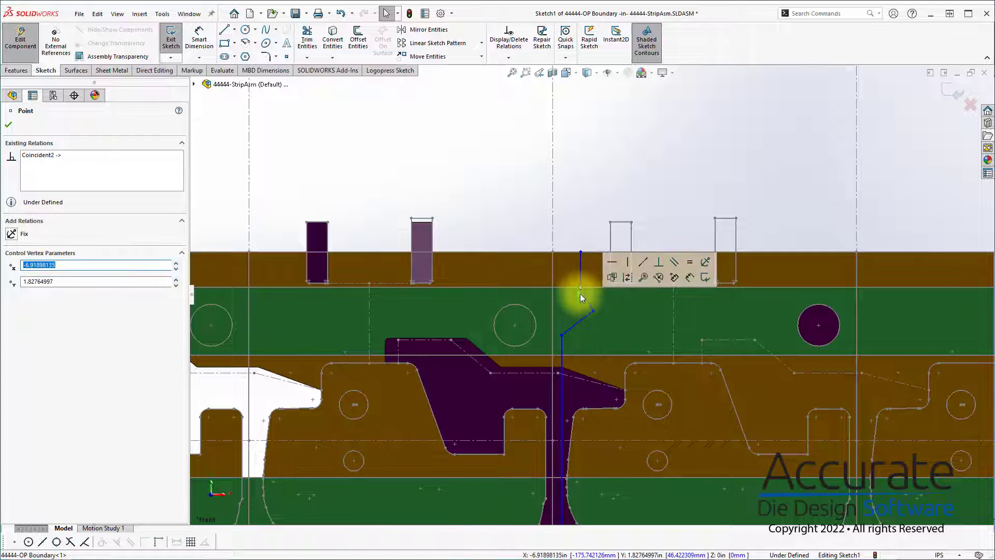
{"action": "left_click", "coordinate": [576, 218]}
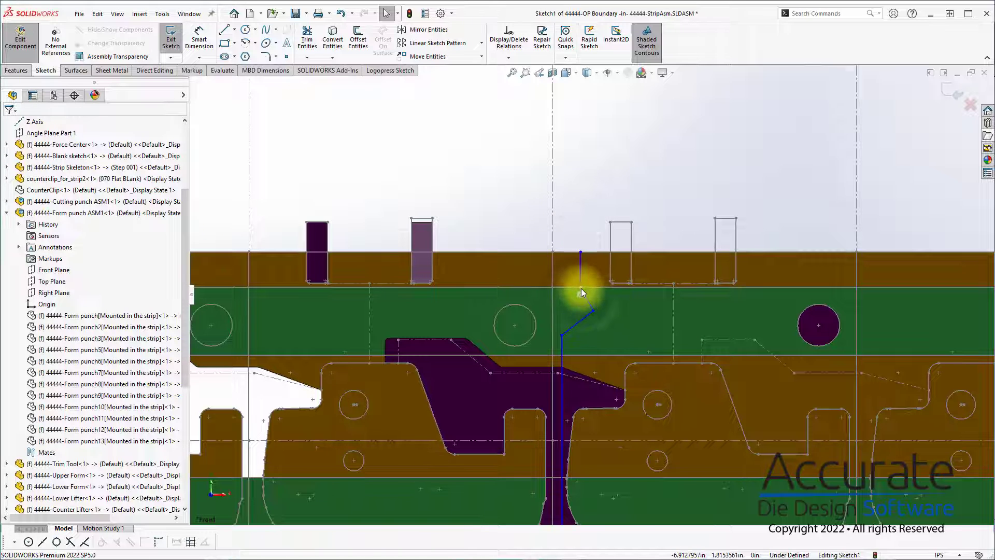
{"action": "left_click", "coordinate": [580, 288]}
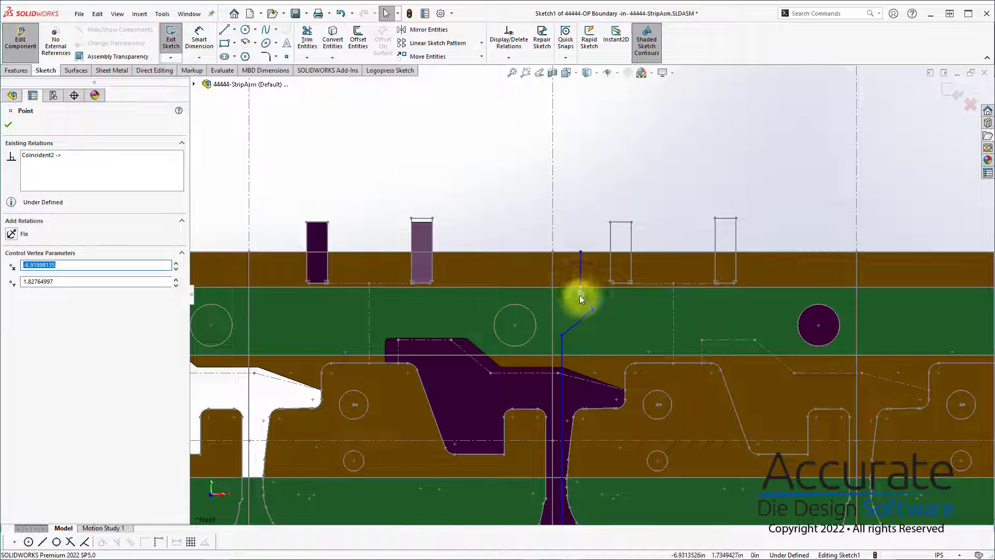
{"action": "left_click", "coordinate": [42, 155]}
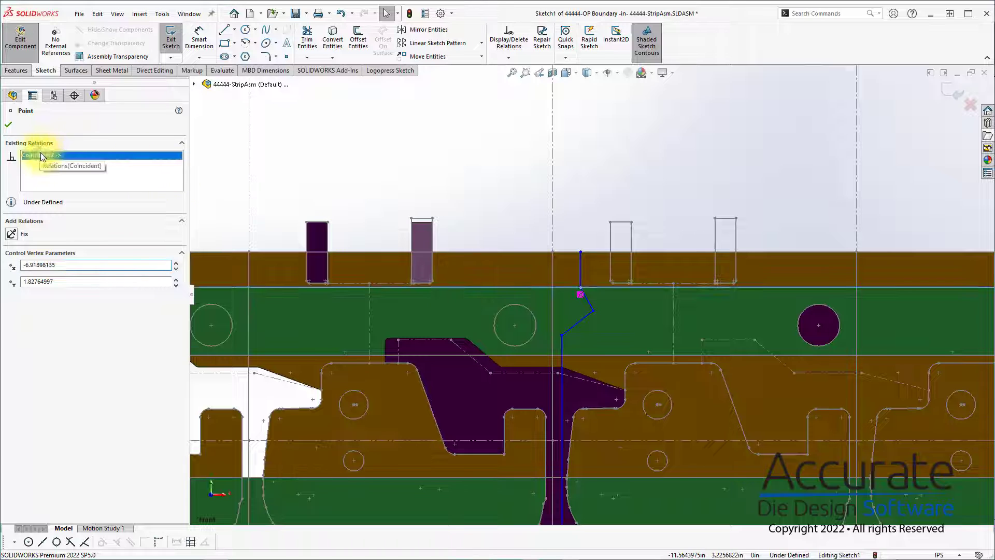
{"action": "left_click", "coordinate": [575, 179]}
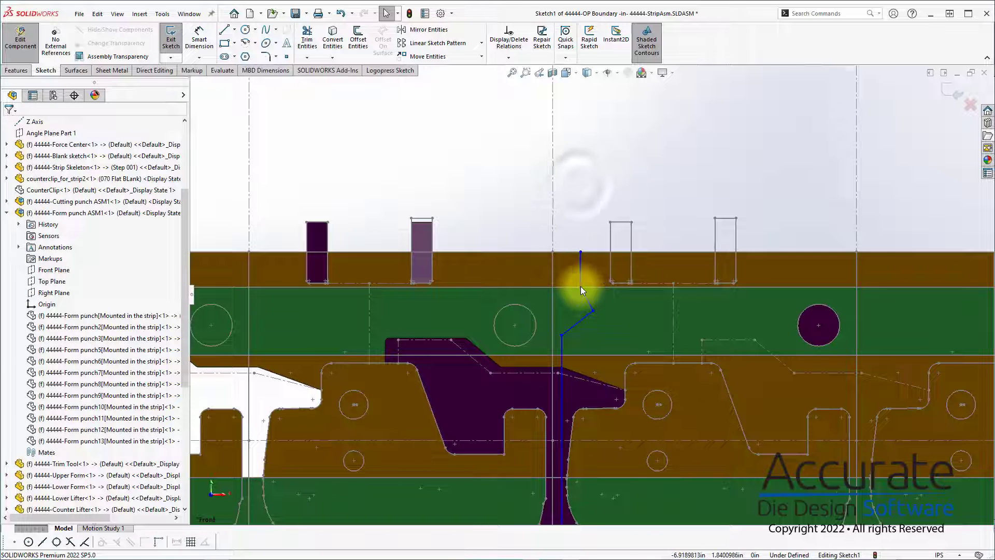
Move the freed corner point inside the lifter to about X -6.96, Y 1.64 in and exit the OP Boundary sketch.
{"action": "left_click_drag", "start_coordinate": [581, 287], "coordinate": [578, 302]}
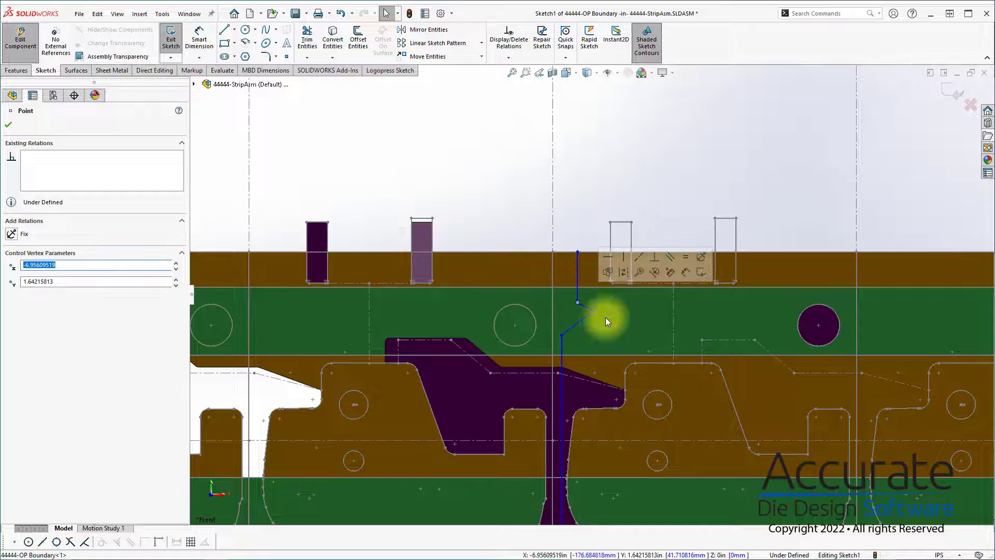
{"action": "scroll", "coordinate": [596, 363], "scroll_direction": "up", "scroll_amount": 5}
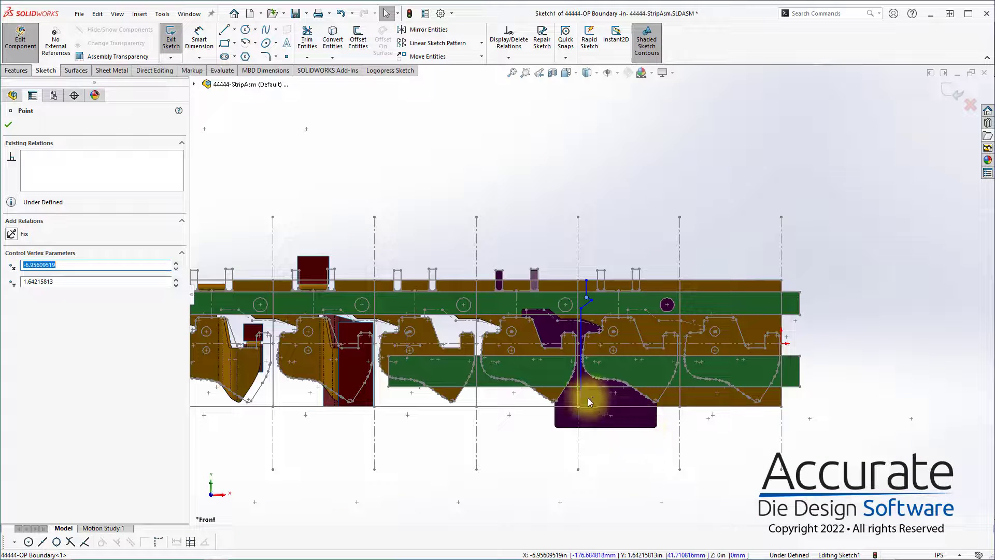
{"action": "scroll", "coordinate": [588, 397], "scroll_direction": "down", "scroll_amount": 2}
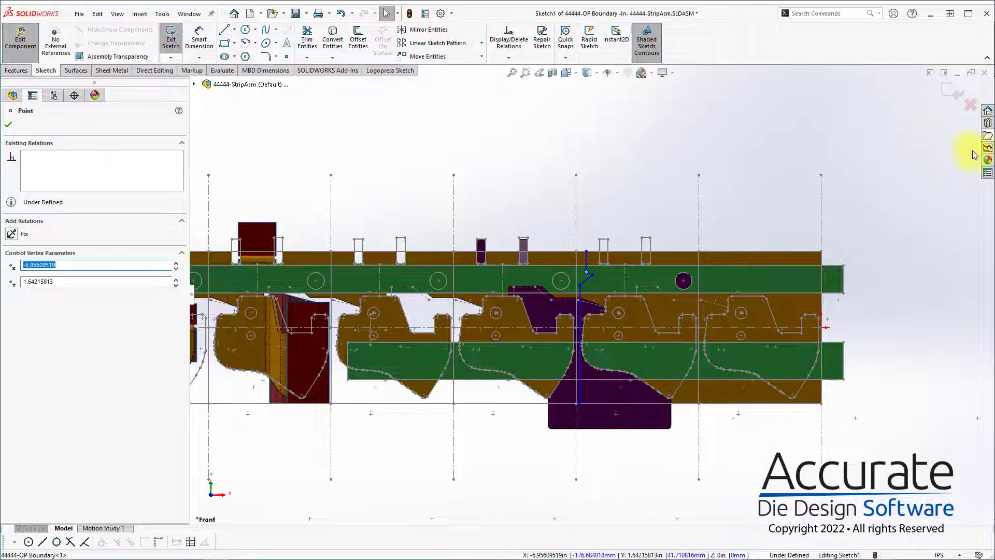
{"action": "left_click", "coordinate": [952, 94]}
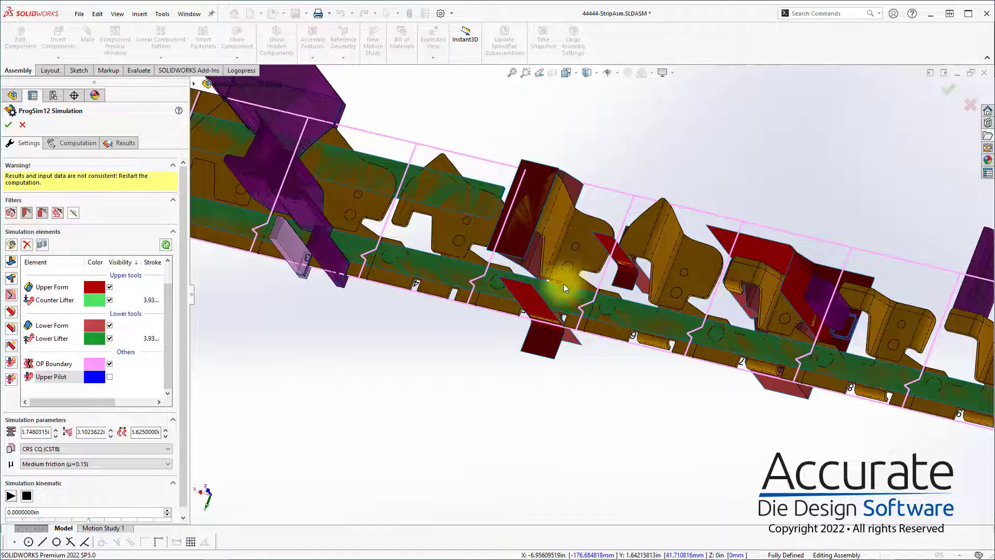
Edit the Upper Pilot element and select the strip's pilot hole edges from station 3 onward.
{"action": "middle_click_drag", "start_coordinate": [564, 284], "coordinate": [479, 281]}
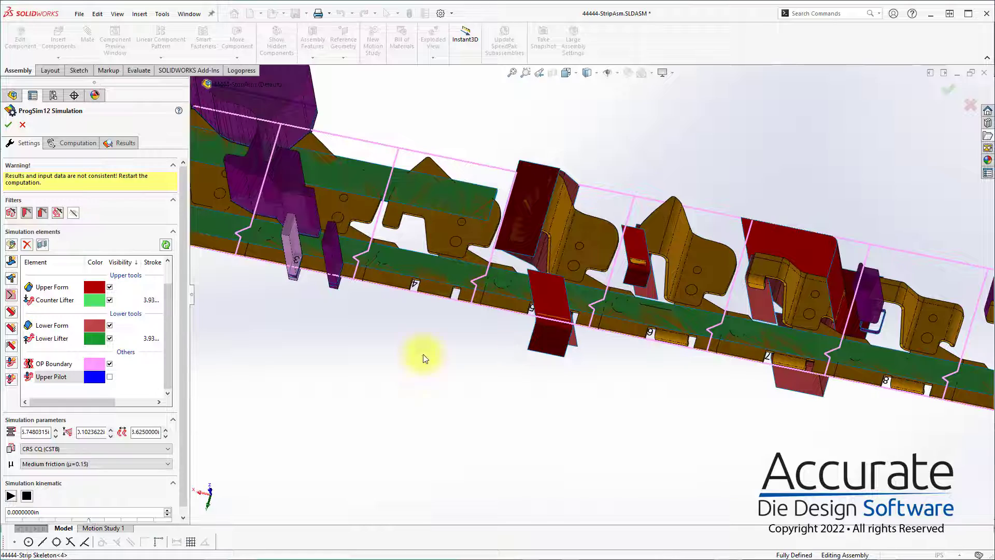
{"action": "middle_click_drag", "start_coordinate": [477, 328], "coordinate": [471, 295]}
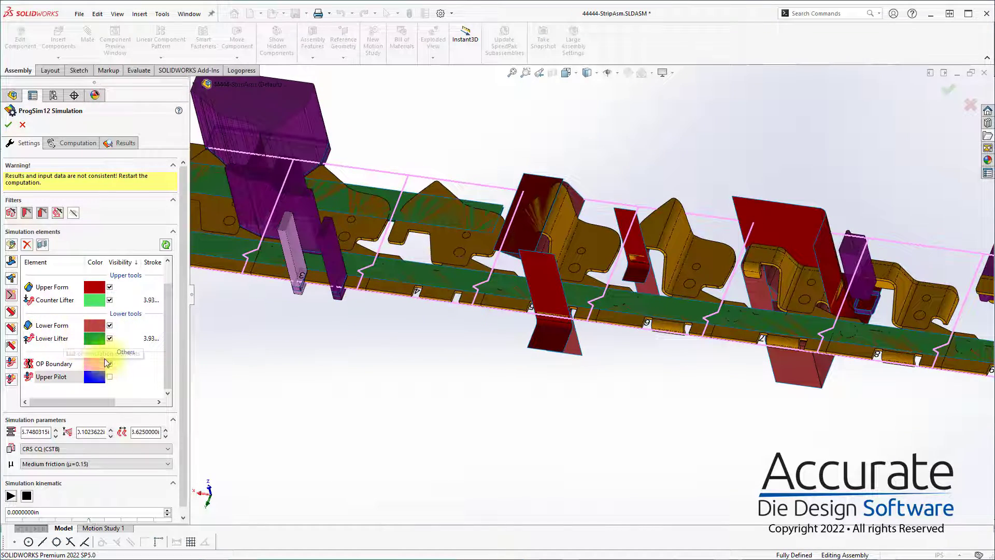
{"action": "middle_click_drag", "start_coordinate": [512, 337], "coordinate": [436, 333]}
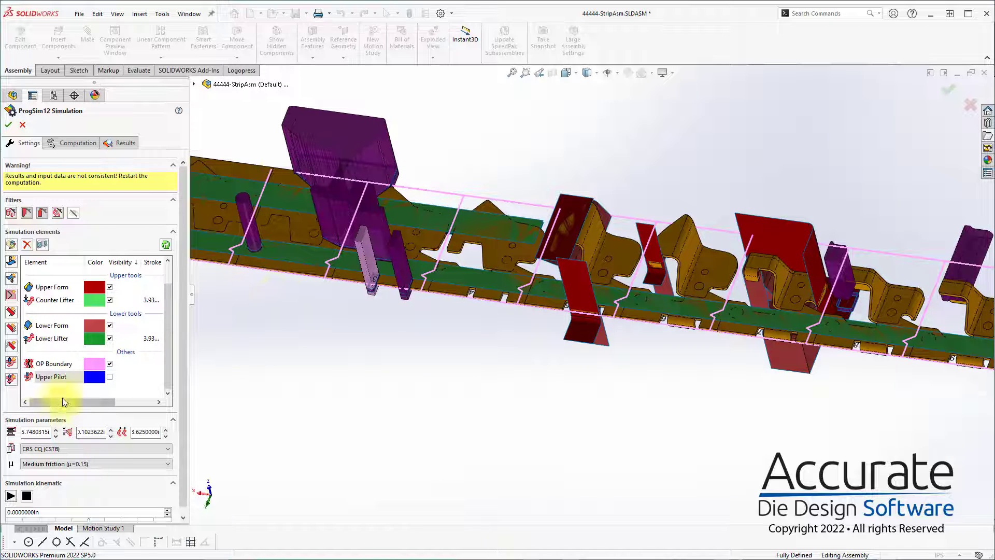
{"action": "double_click", "coordinate": [56, 378]}
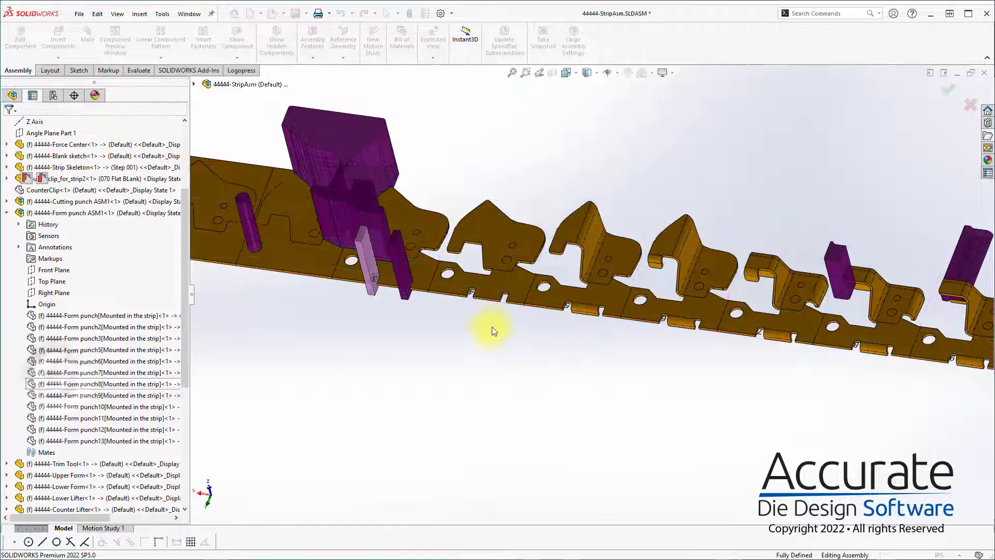
{"action": "middle_click_drag", "start_coordinate": [227, 245], "coordinate": [286, 242]}
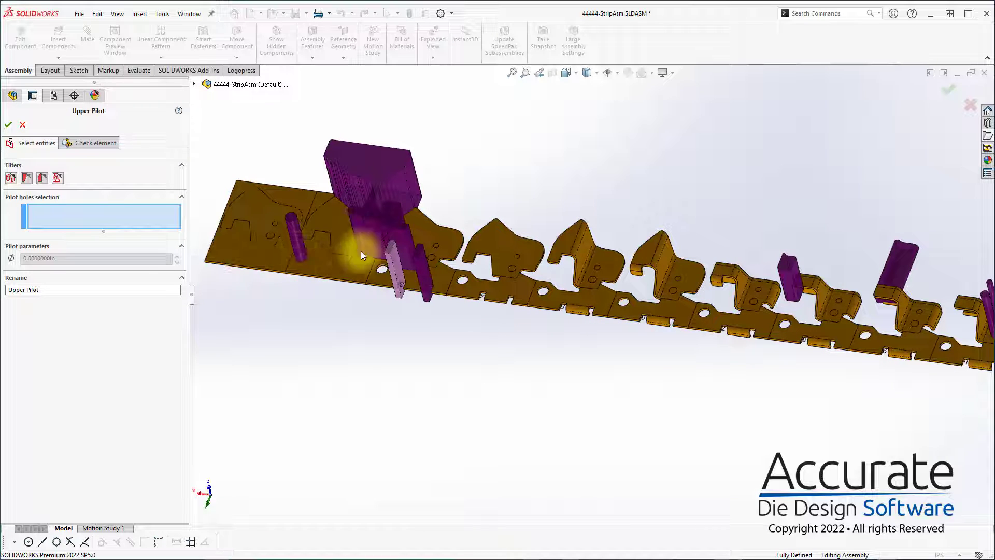
{"action": "scroll", "coordinate": [361, 251], "scroll_direction": "down", "scroll_amount": 3}
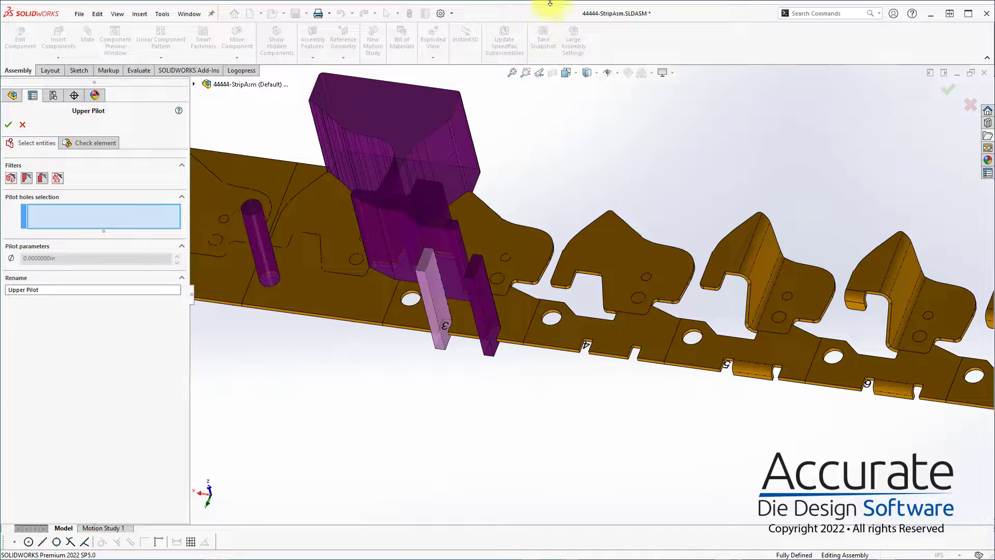
{"action": "left_click", "coordinate": [407, 293]}
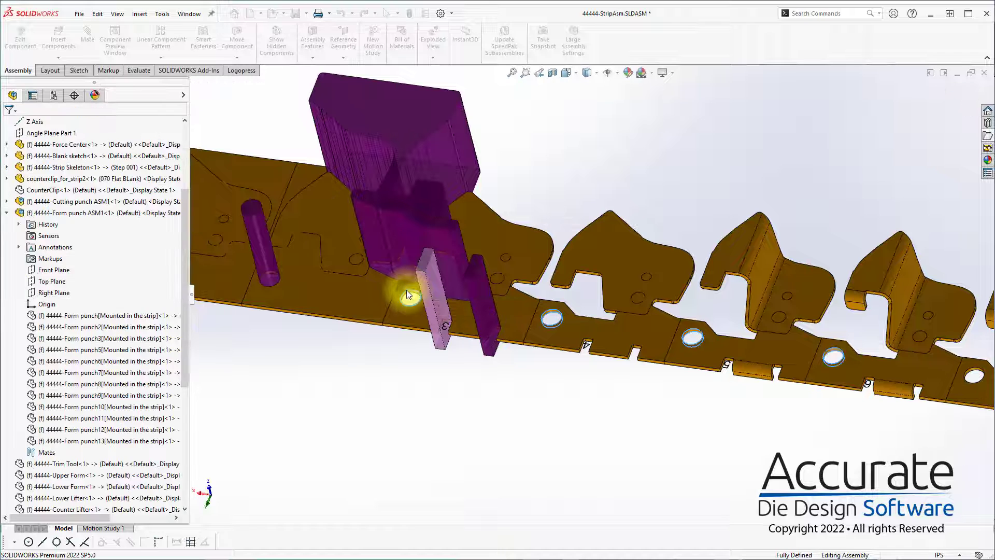
Check the selected pilot holes along the whole strip and accept the Upper Pilot element.
{"action": "scroll", "coordinate": [849, 347], "scroll_direction": "up", "scroll_amount": 8}
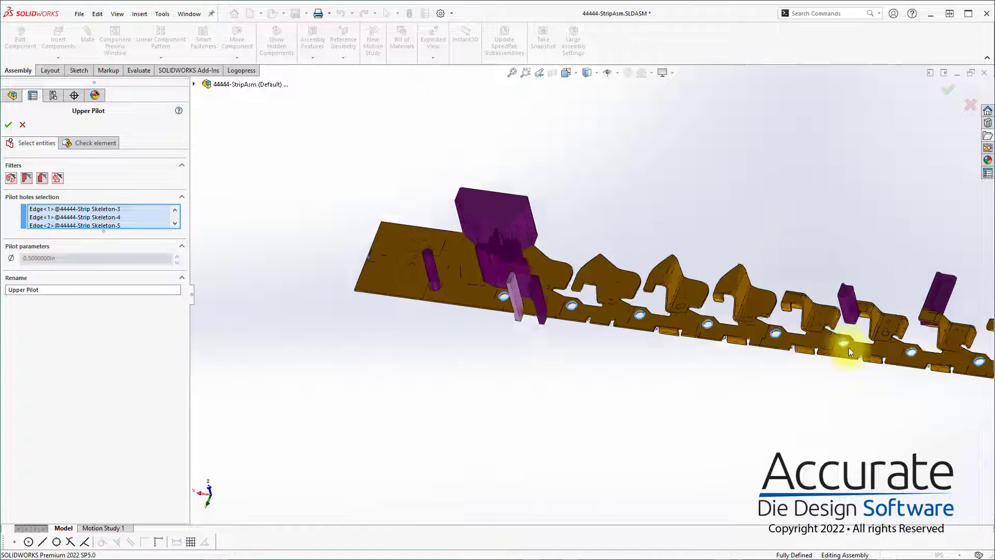
{"action": "scroll", "coordinate": [834, 332], "scroll_direction": "down", "scroll_amount": 5}
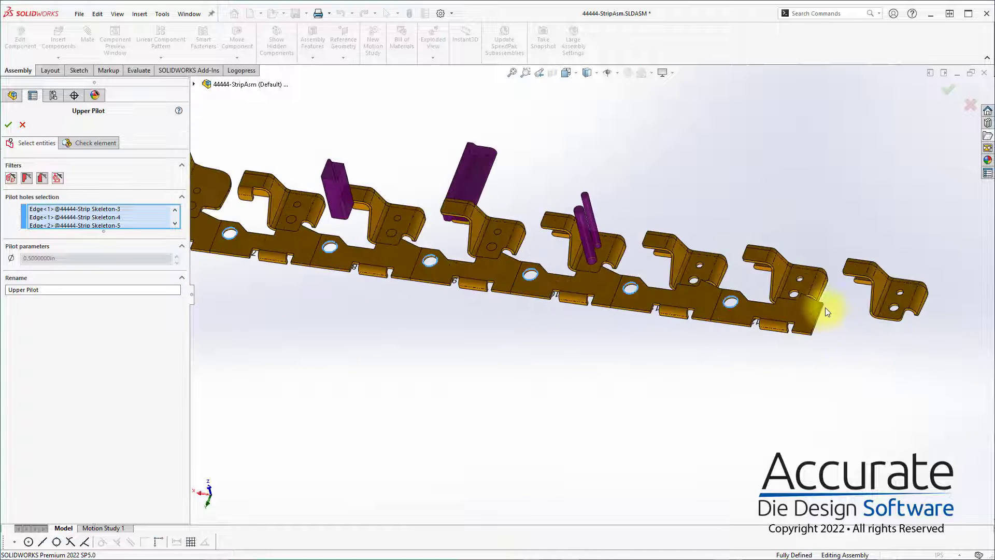
{"action": "scroll", "coordinate": [565, 335], "scroll_direction": "up", "scroll_amount": 1}
{"action": "scroll", "coordinate": [519, 311], "scroll_direction": "up", "scroll_amount": 3}
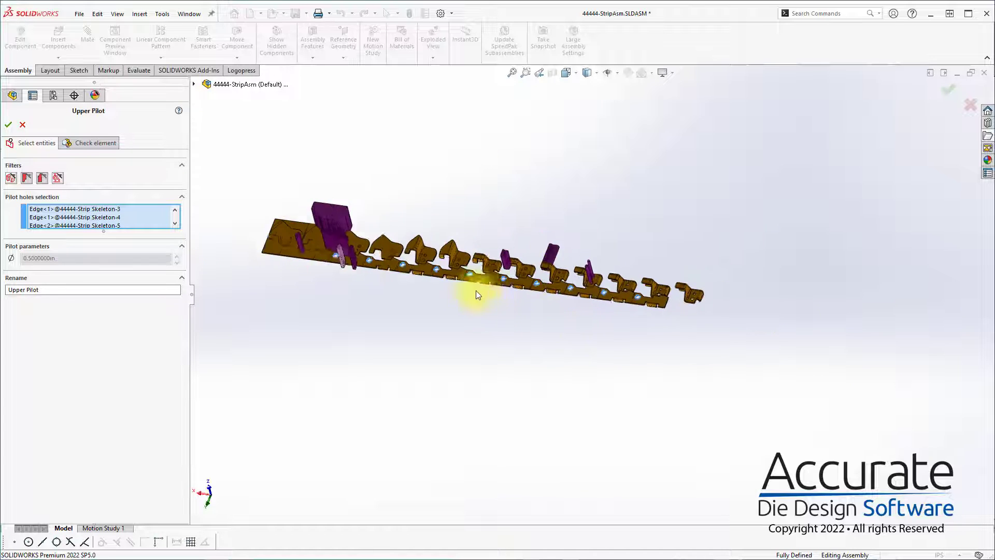
{"action": "scroll", "coordinate": [497, 262], "scroll_direction": "down", "scroll_amount": 4}
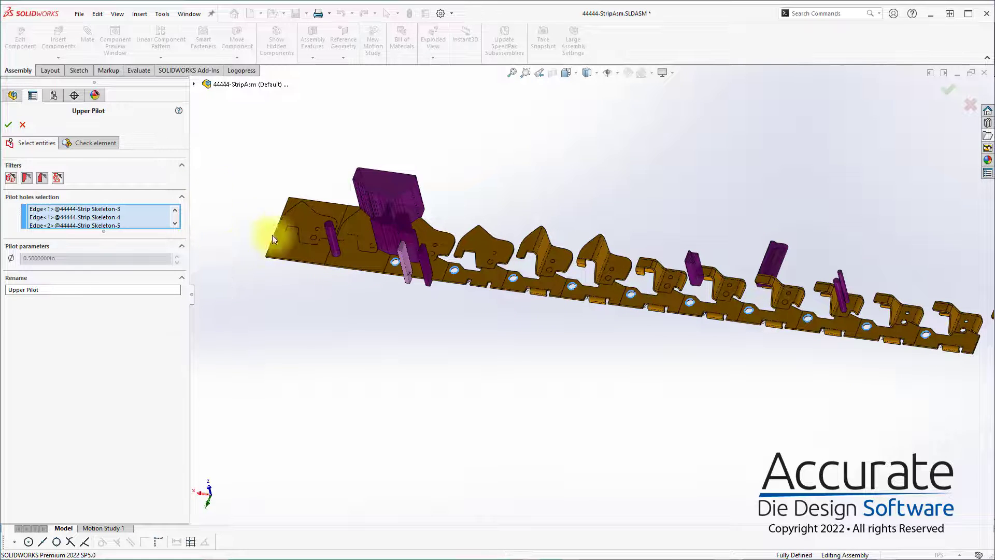
{"action": "left_click", "coordinate": [9, 126]}
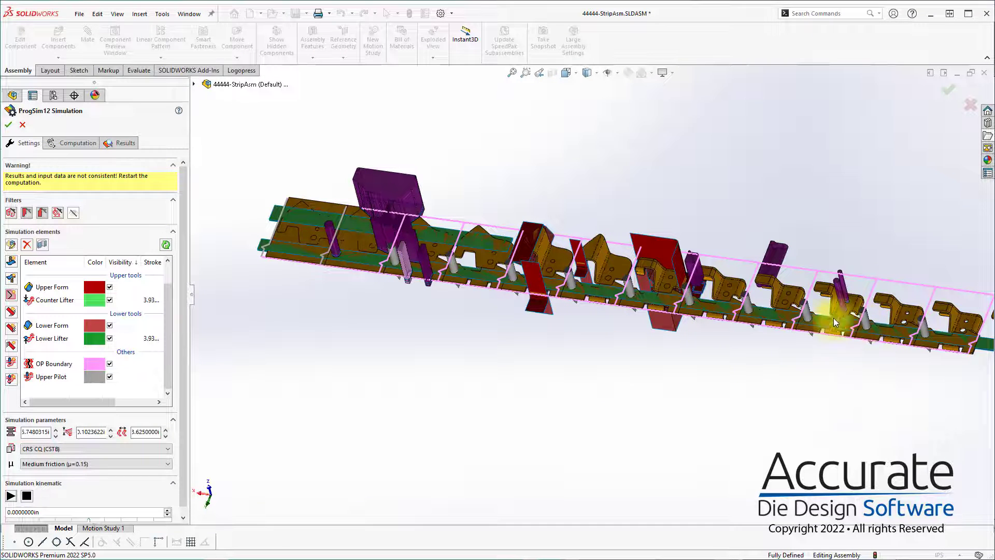
Start a new Upper Pad element for the simulation.
{"action": "scroll", "coordinate": [736, 309], "scroll_direction": "down", "scroll_amount": 4}
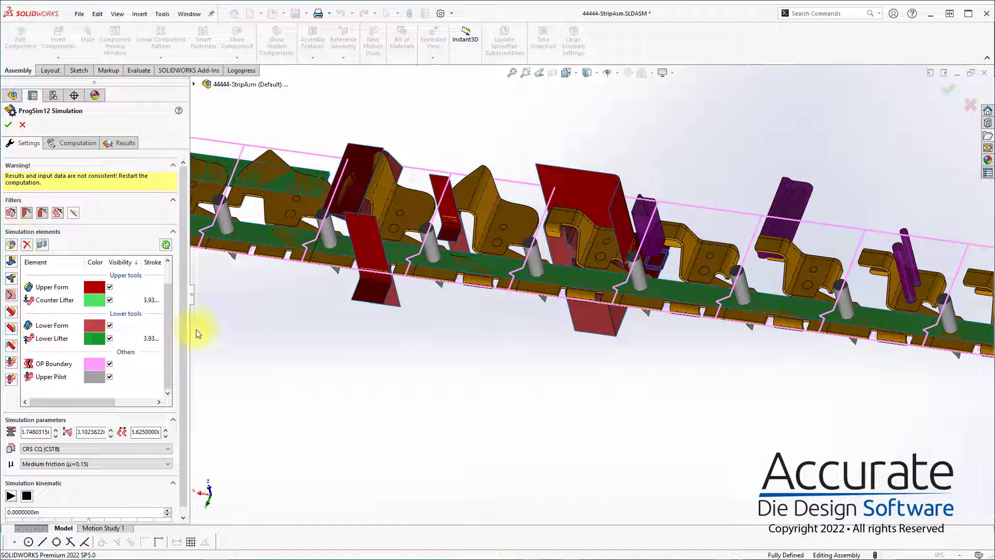
{"action": "left_click_drag", "start_coordinate": [174, 303], "coordinate": [171, 340]}
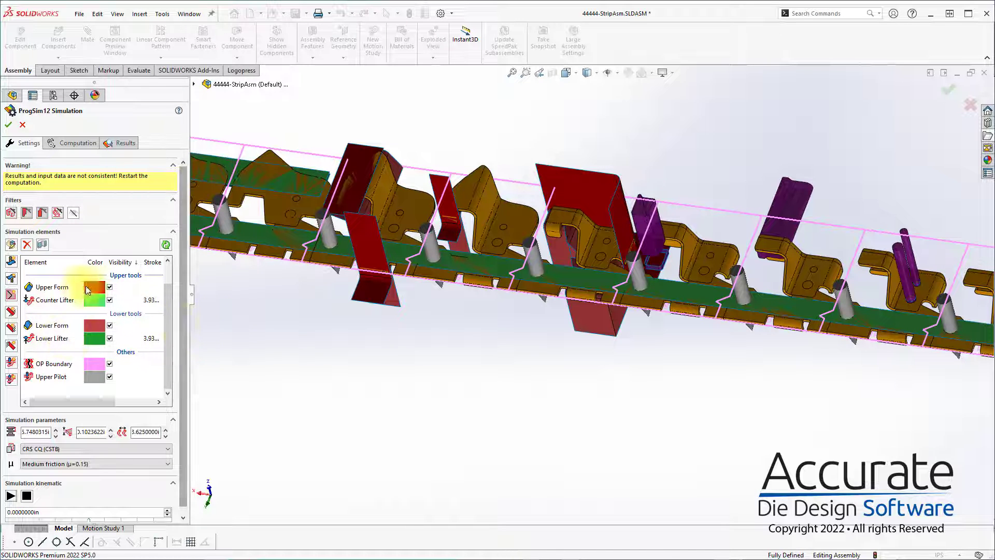
{"action": "scroll", "coordinate": [383, 267], "scroll_direction": "down", "scroll_amount": 5}
{"action": "scroll", "coordinate": [605, 266], "scroll_direction": "up", "scroll_amount": 4}
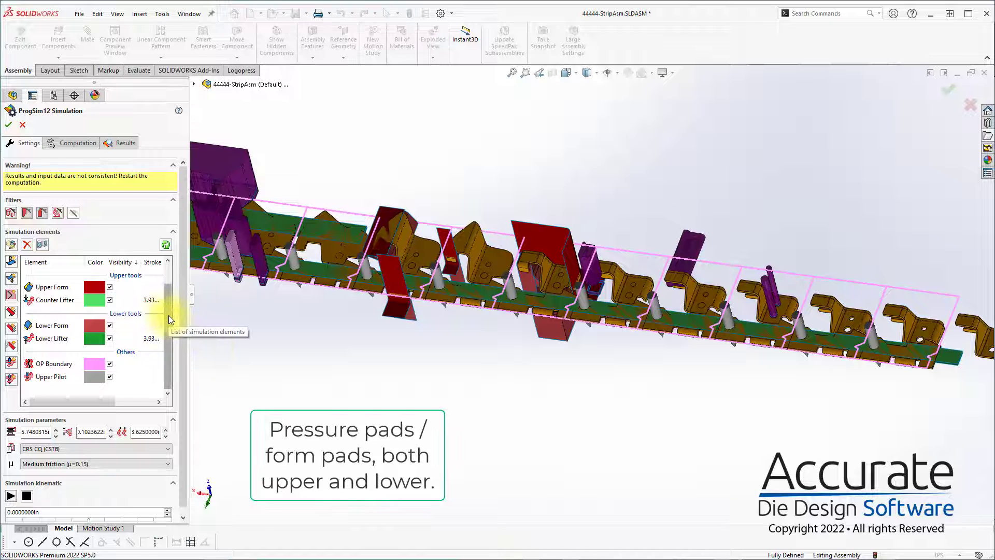
{"action": "left_click", "coordinate": [13, 263]}
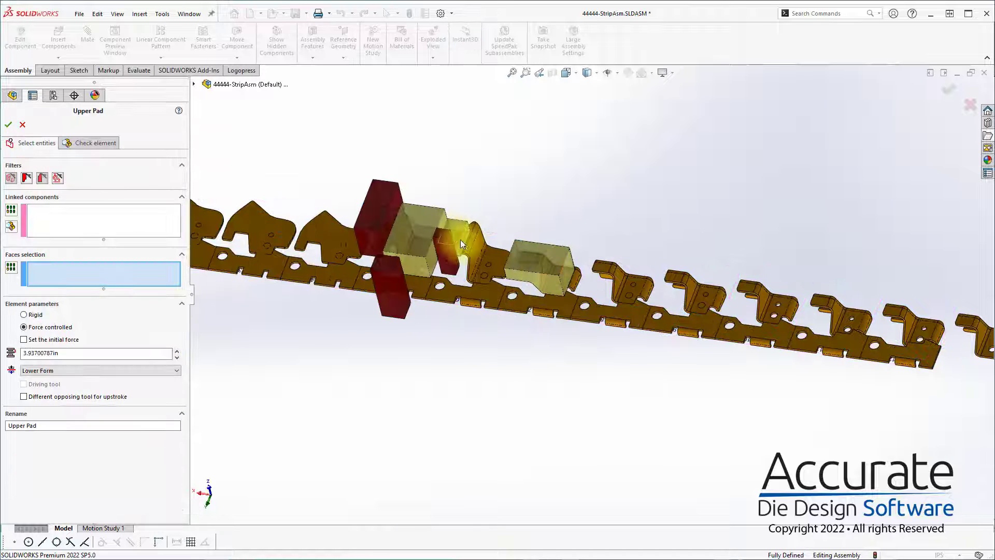
Link the large yellow form punch near station 5 to the Upper Pad, with its lower forming faces as the face selection.
{"action": "scroll", "coordinate": [450, 234], "scroll_direction": "down", "scroll_amount": 4}
{"action": "mouse_move", "coordinate": [457, 232]}
{"action": "middle_mouse_down"}
{"action": "mouse_move", "coordinate": [466, 179]}
{"action": "mouse_move", "coordinate": [474, 190]}
{"action": "mouse_move", "coordinate": [456, 213]}
{"action": "middle_mouse_up"}
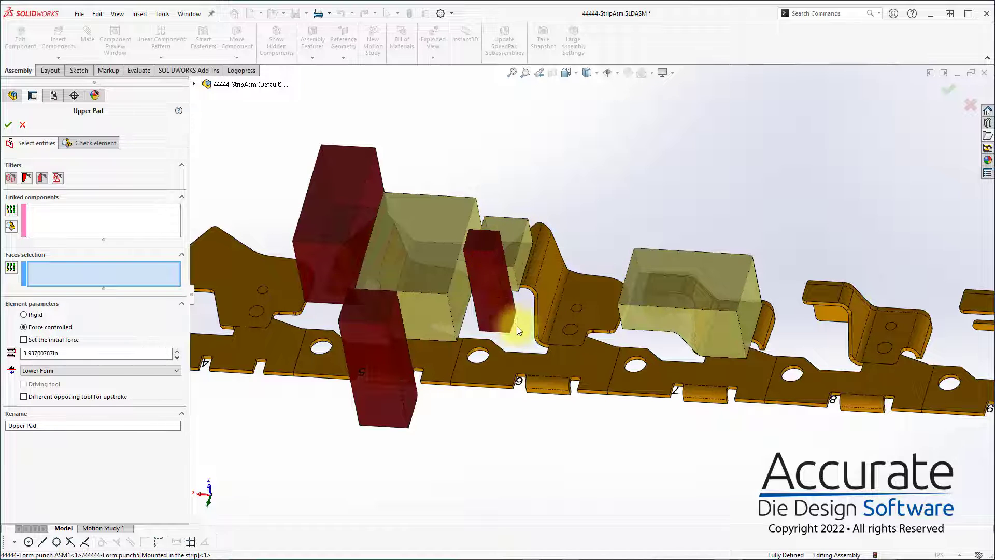
{"action": "middle_click_drag", "start_coordinate": [536, 295], "coordinate": [520, 251]}
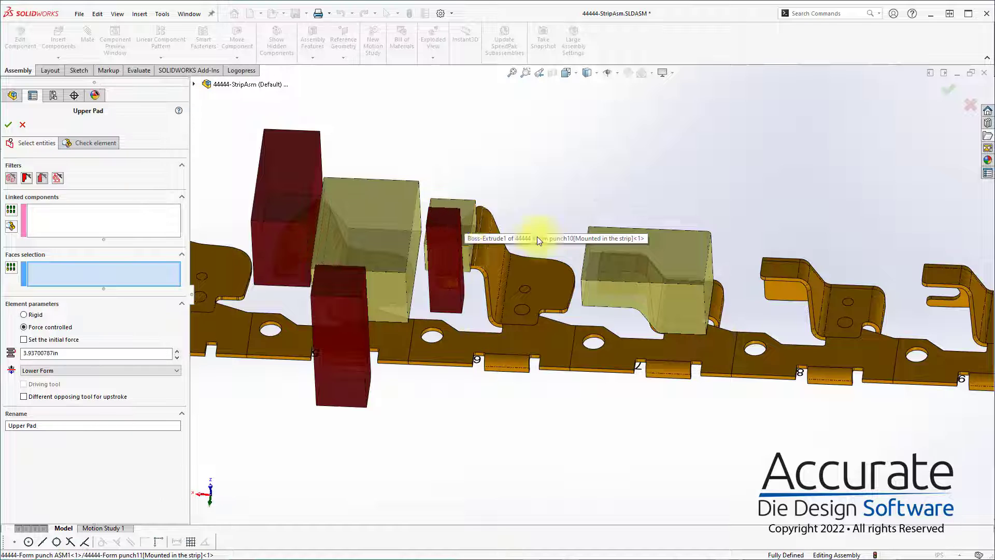
{"action": "middle_click_drag", "start_coordinate": [474, 228], "coordinate": [368, 242]}
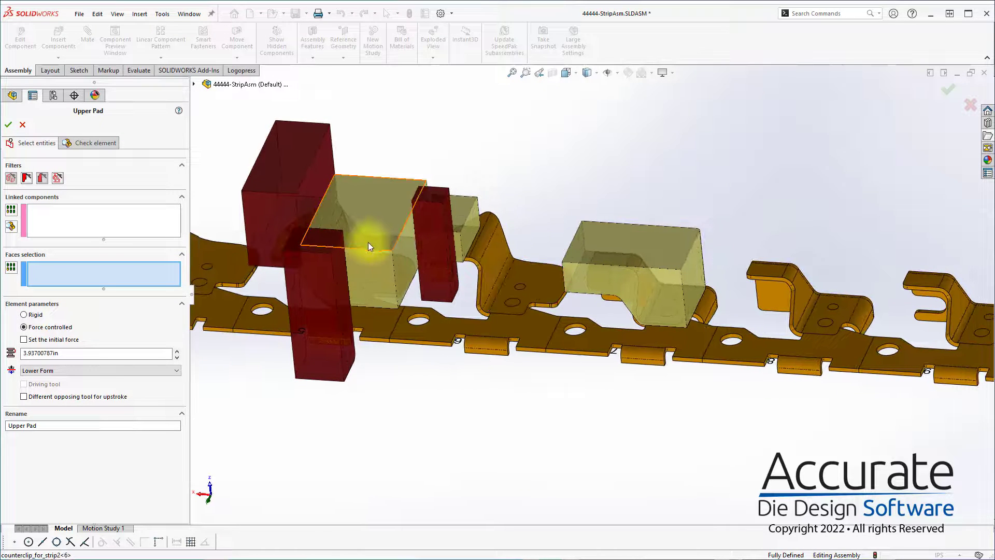
{"action": "mouse_move", "coordinate": [392, 299]}
{"action": "middle_mouse_down"}
{"action": "mouse_move", "coordinate": [382, 237]}
{"action": "mouse_move", "coordinate": [403, 307]}
{"action": "middle_mouse_up"}
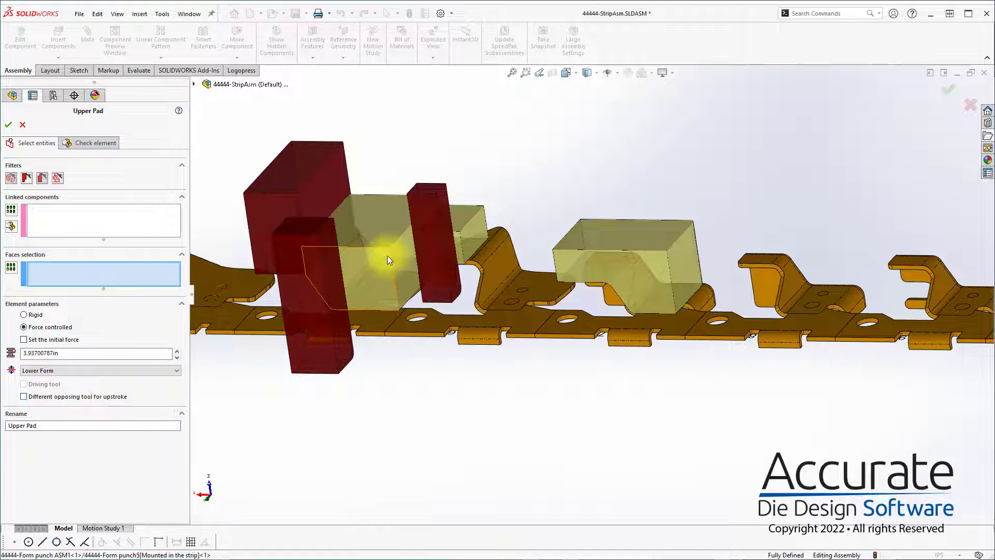
{"action": "middle_click_drag", "start_coordinate": [524, 240], "coordinate": [390, 244]}
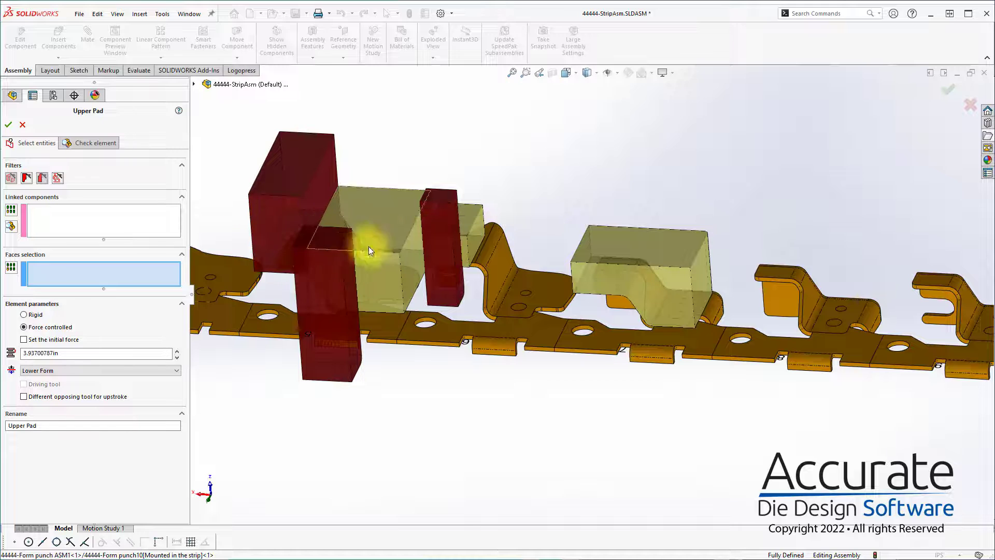
{"action": "left_click", "coordinate": [66, 228]}
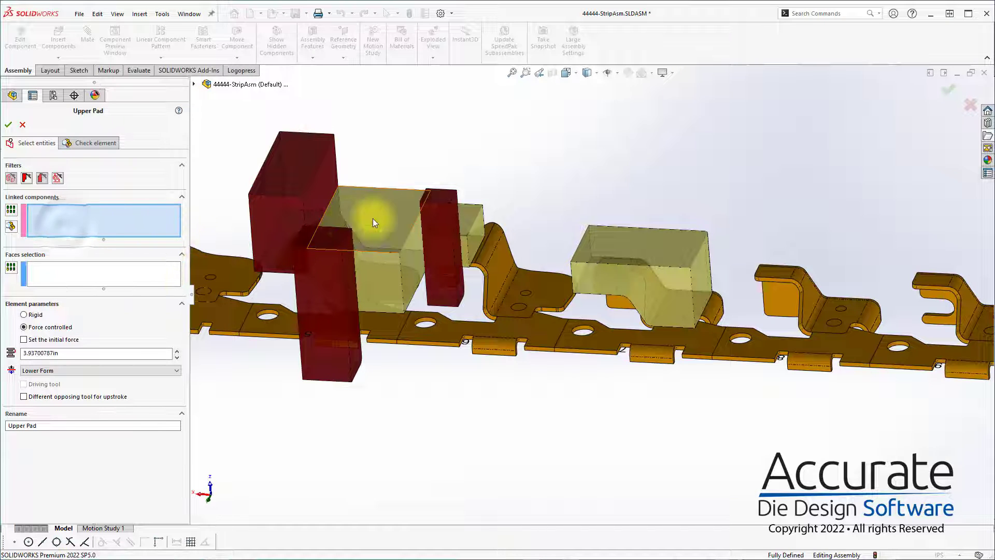
{"action": "left_click", "coordinate": [408, 210]}
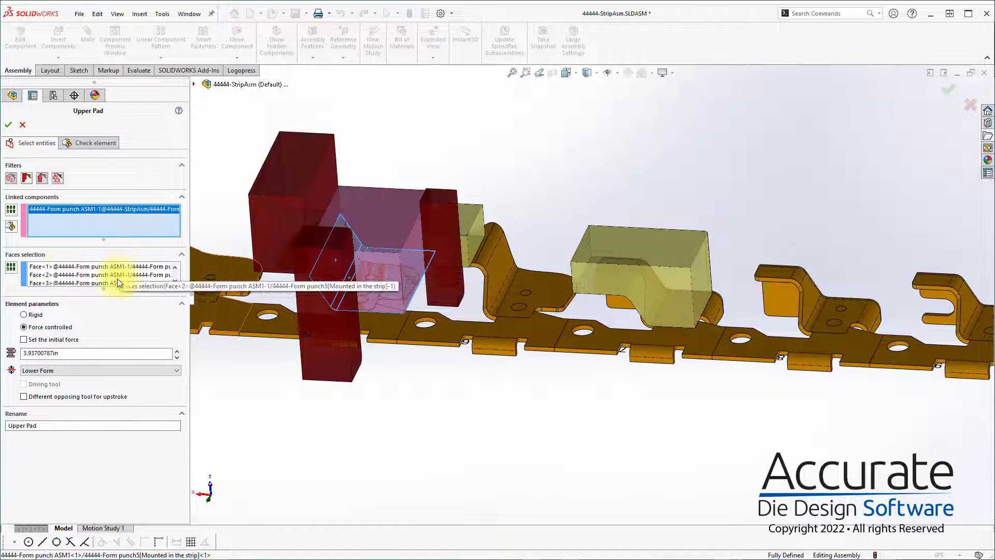
Set the force-controlled Upper Pad's stroke to 1.625 in.
{"action": "double_click", "coordinate": [72, 353]}
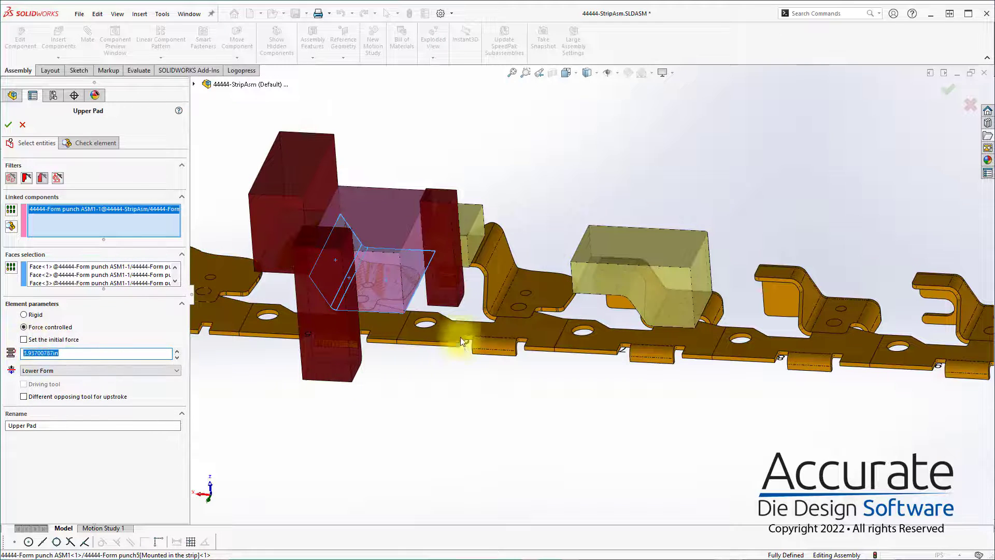
{"action": "type", "text": "1."}
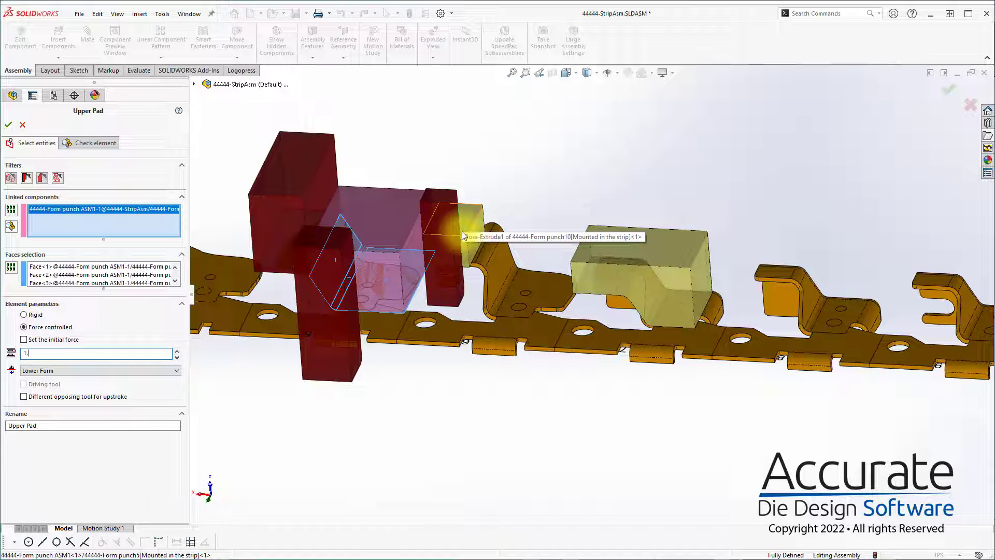
{"action": "type", "text": "6250000in"}
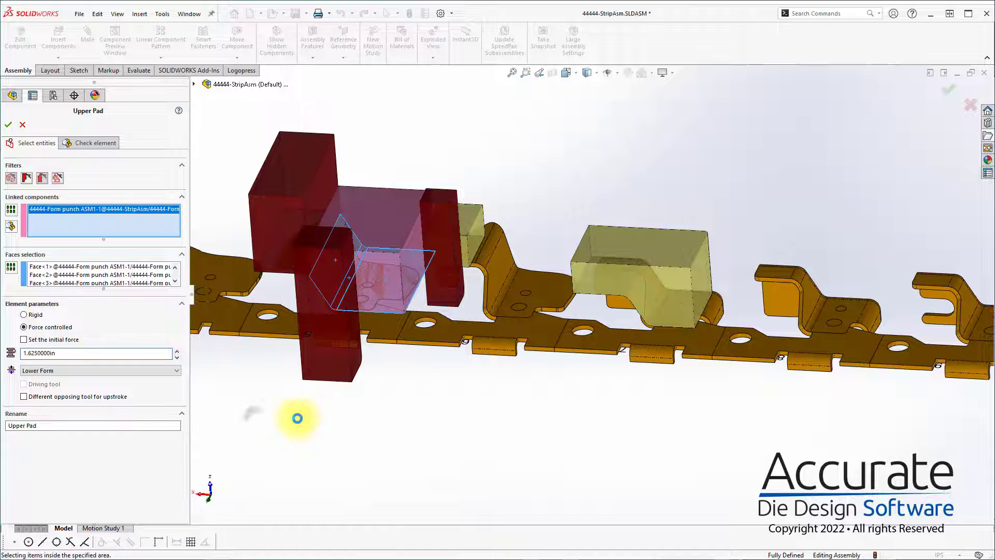
Give the force-controlled Upper Pad an initial force of 2000 lbf.
{"action": "left_click", "coordinate": [72, 340]}
{"action": "left_click", "coordinate": [82, 357]}
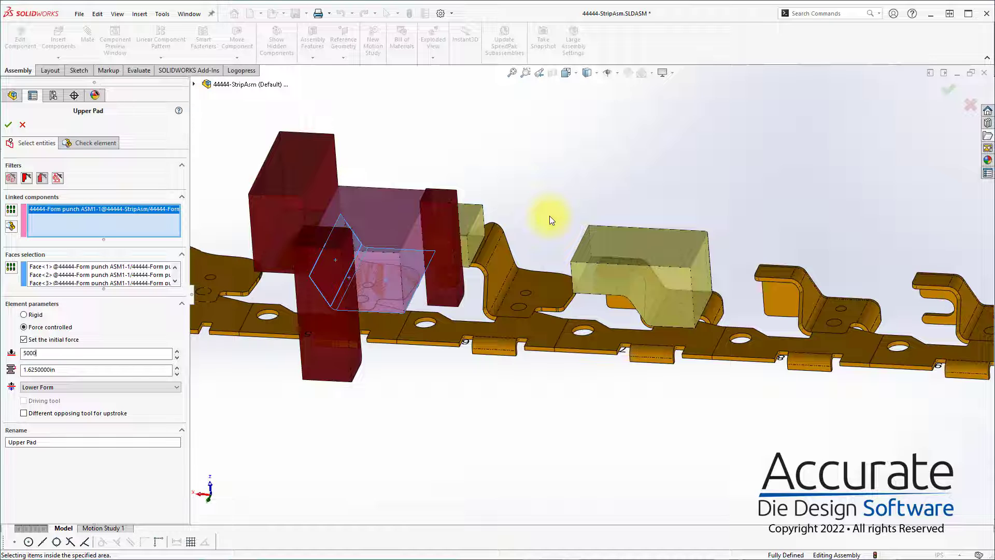
{"action": "double_click", "coordinate": [55, 353]}
{"action": "type", "text": "2000"}
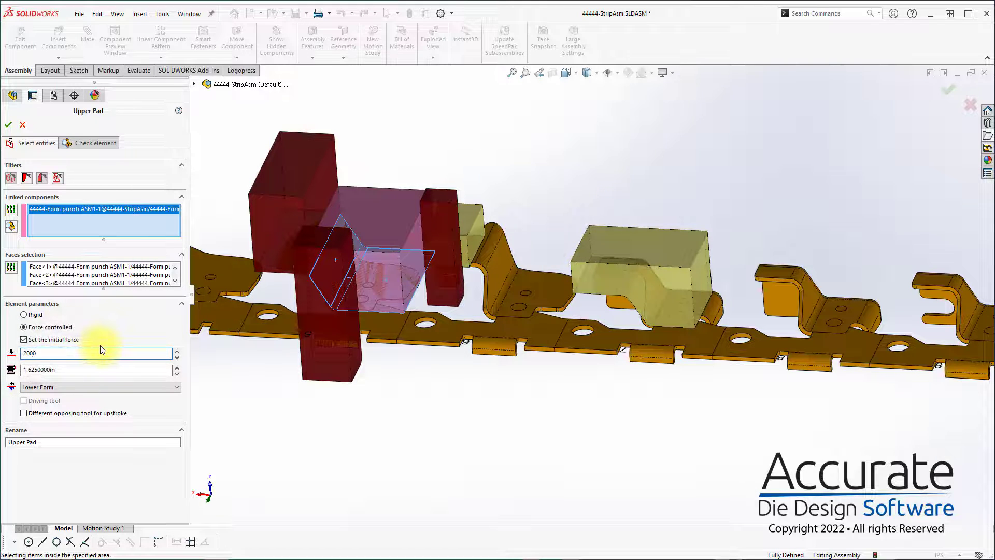
{"action": "left_click", "coordinate": [238, 435]}
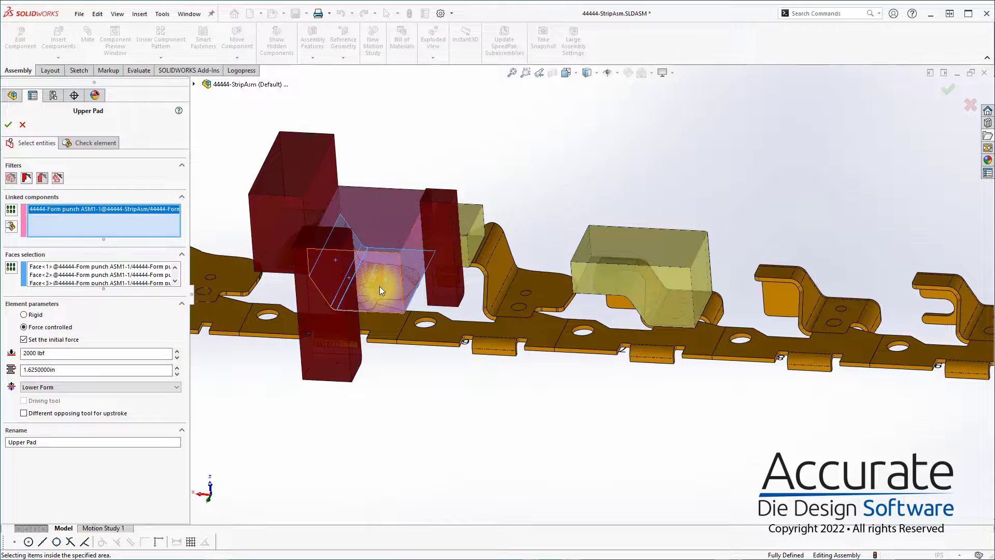
Keep Lower Form as the Upper Pad's opposing tool and accept the element.
{"action": "middle_click_drag", "start_coordinate": [380, 286], "coordinate": [375, 330]}
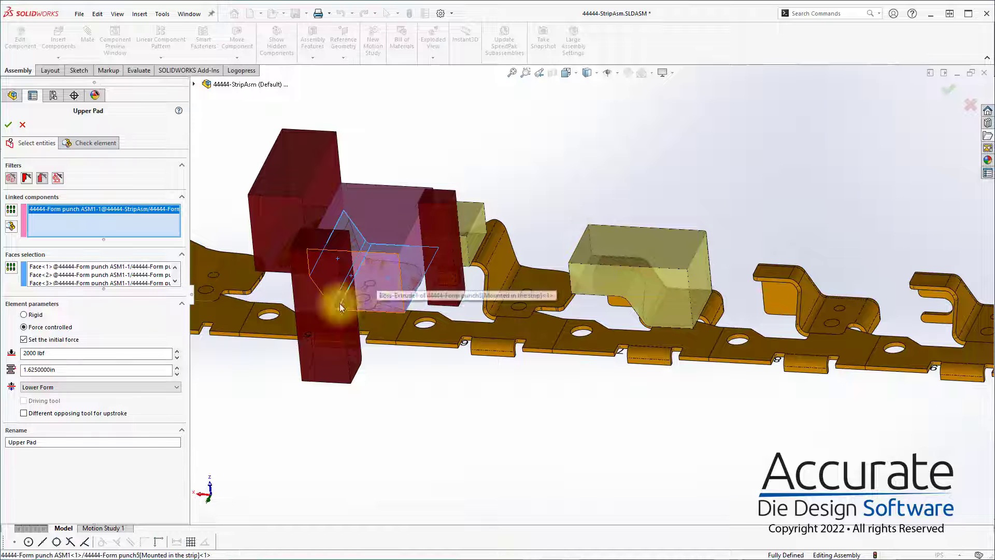
{"action": "left_click", "coordinate": [99, 388]}
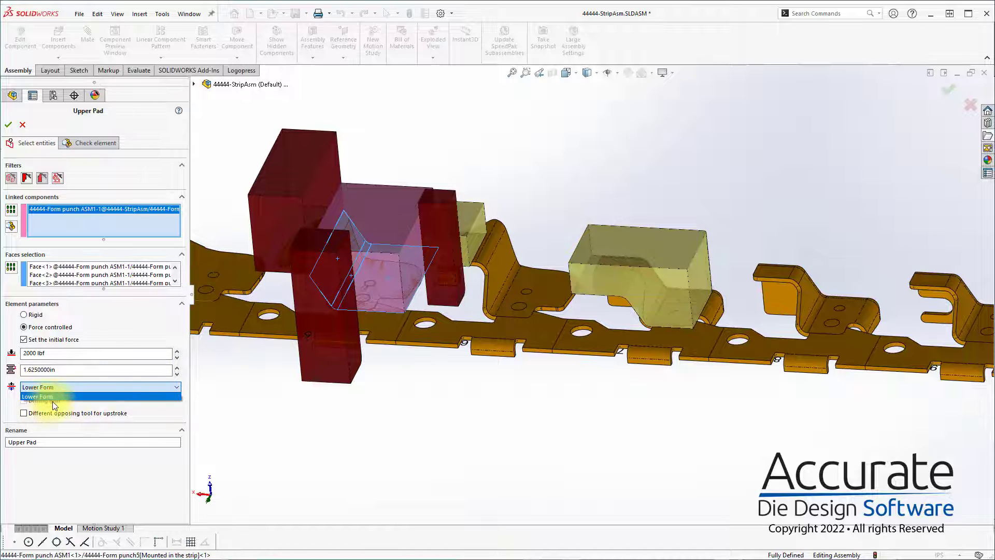
{"action": "left_click", "coordinate": [210, 402]}
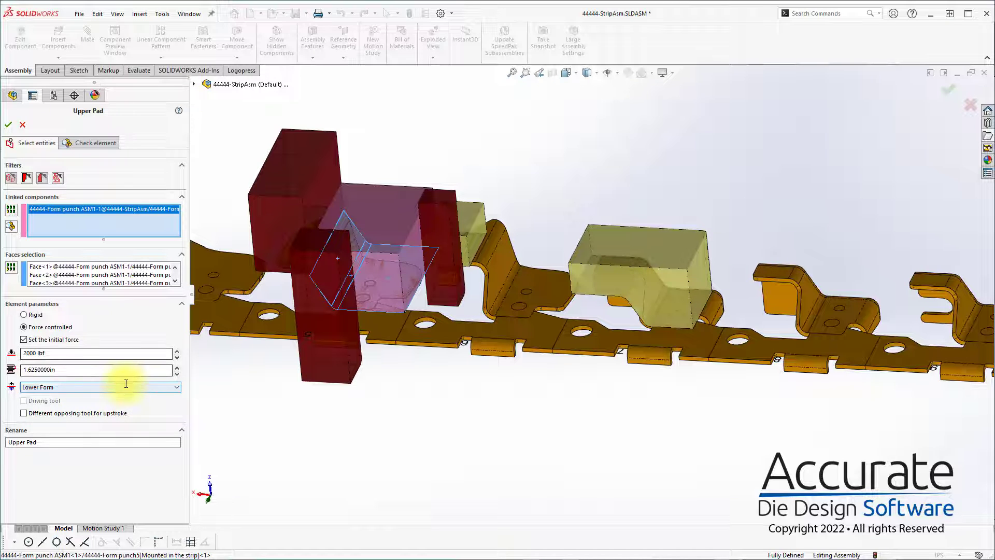
{"action": "left_click", "coordinate": [9, 125]}
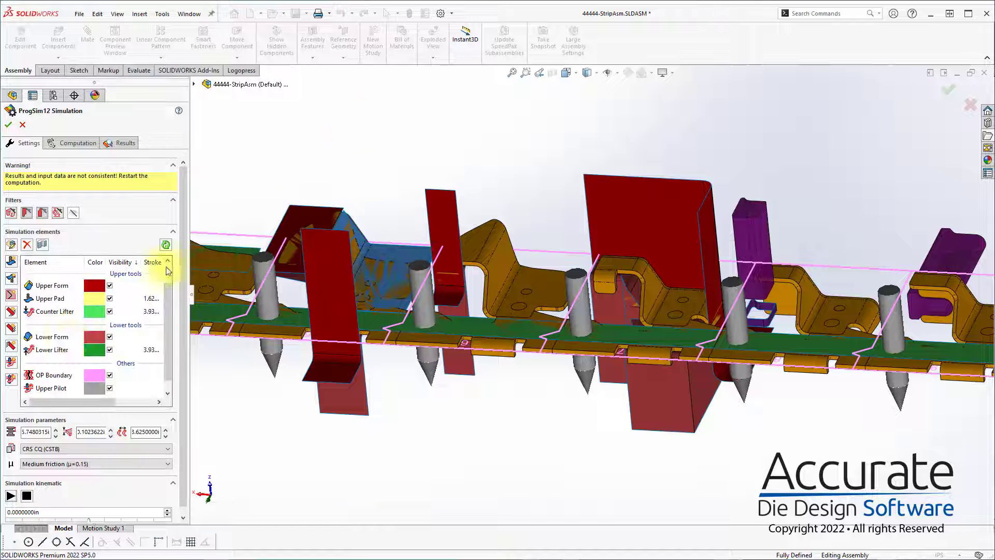
Start a second Upper Pad element and link the two remaining yellow form punches with their lower forming faces.
{"action": "left_click", "coordinate": [12, 263]}
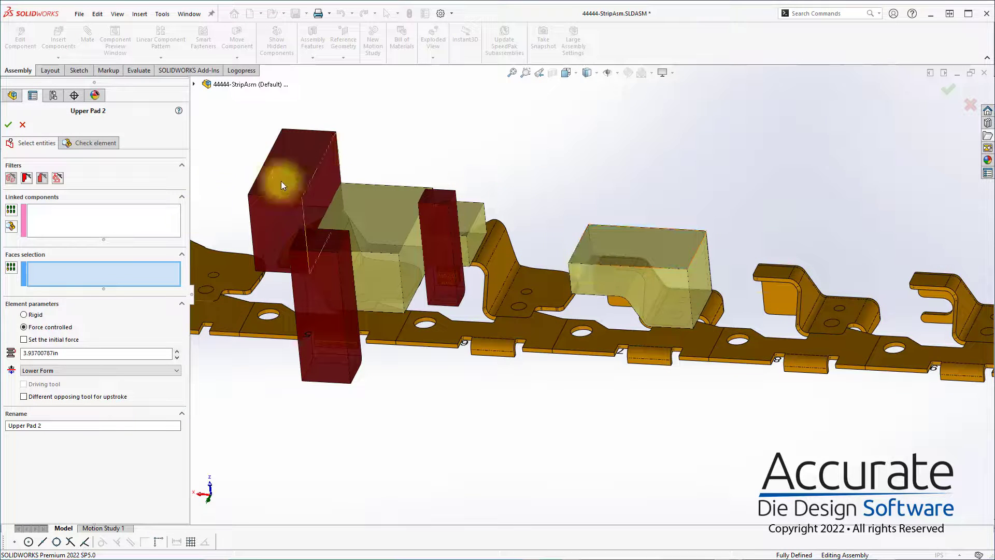
{"action": "left_click", "coordinate": [131, 228]}
{"action": "left_click", "coordinate": [472, 210]}
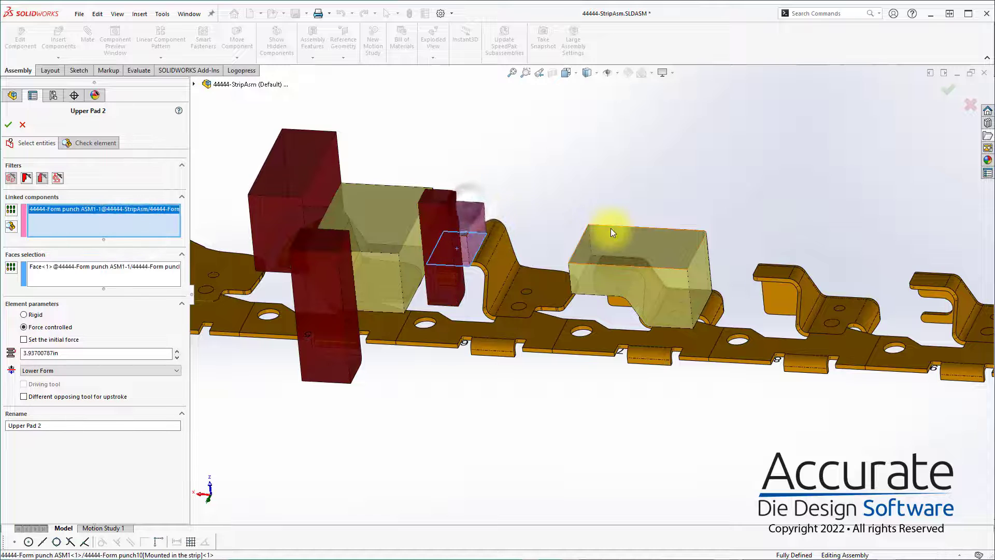
{"action": "left_click", "coordinate": [647, 249]}
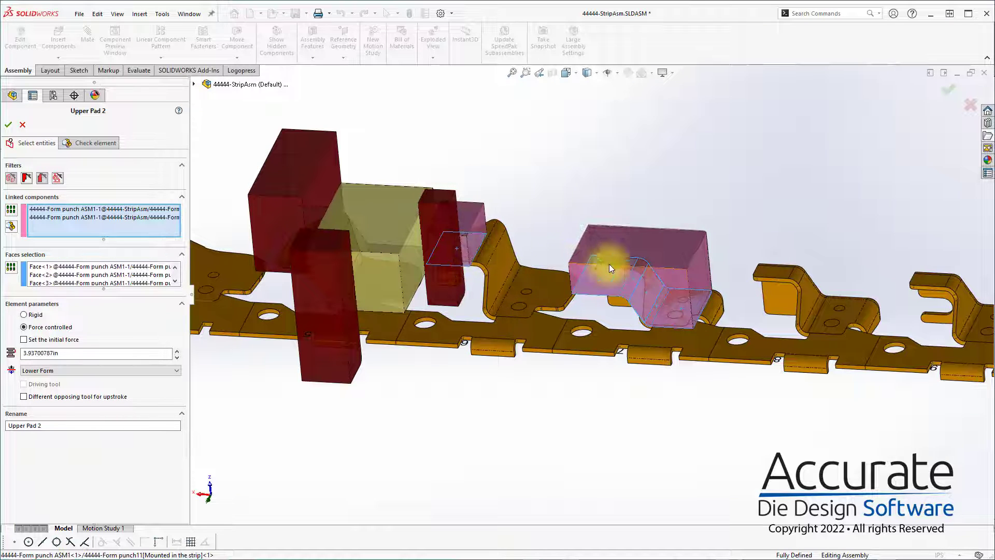
Set Upper Pad 2 to an initial force of 5000 lbf and a 1.625 in stroke, and accept it.
{"action": "left_click", "coordinate": [55, 340]}
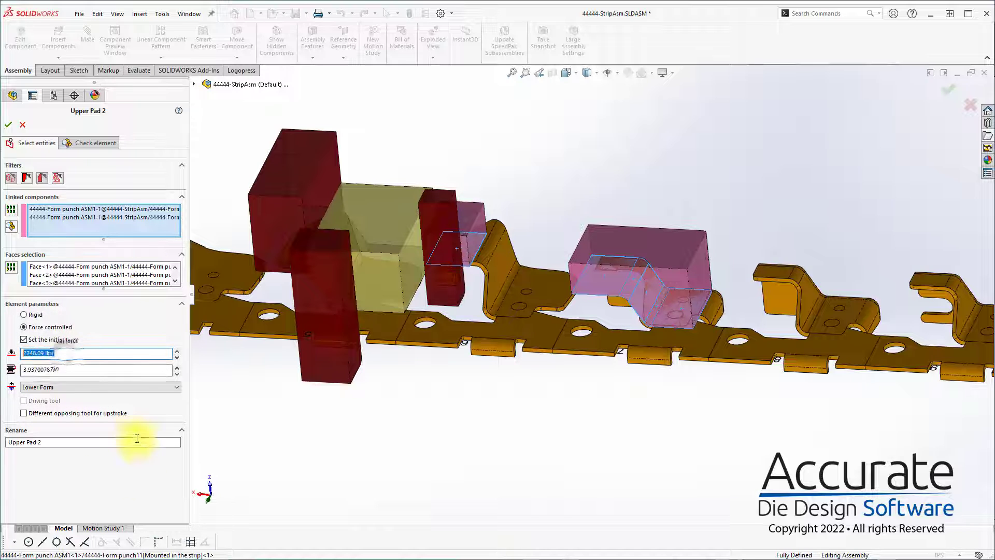
{"action": "type", "text": "5000"}
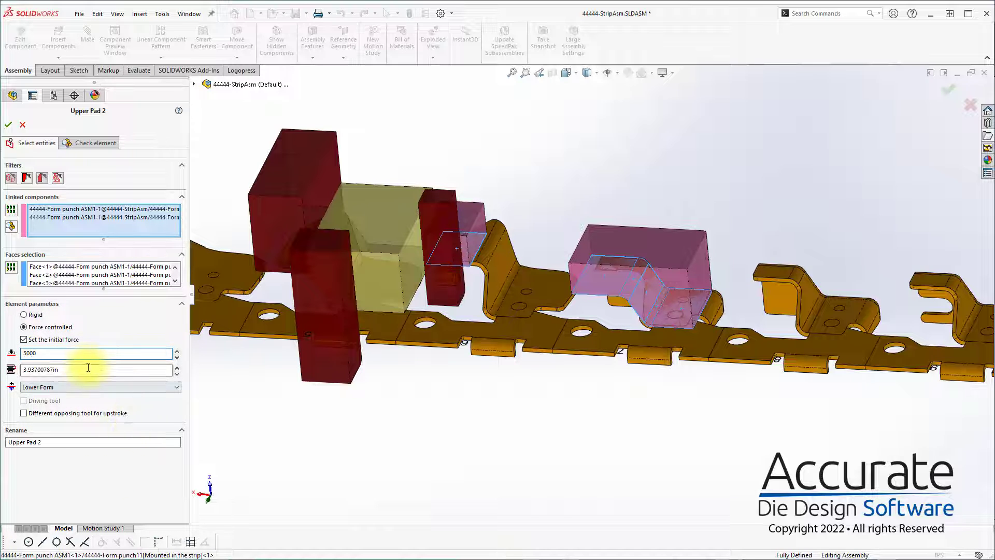
{"action": "left_click", "coordinate": [88, 367]}
{"action": "type", "text": "1.6250000in"}
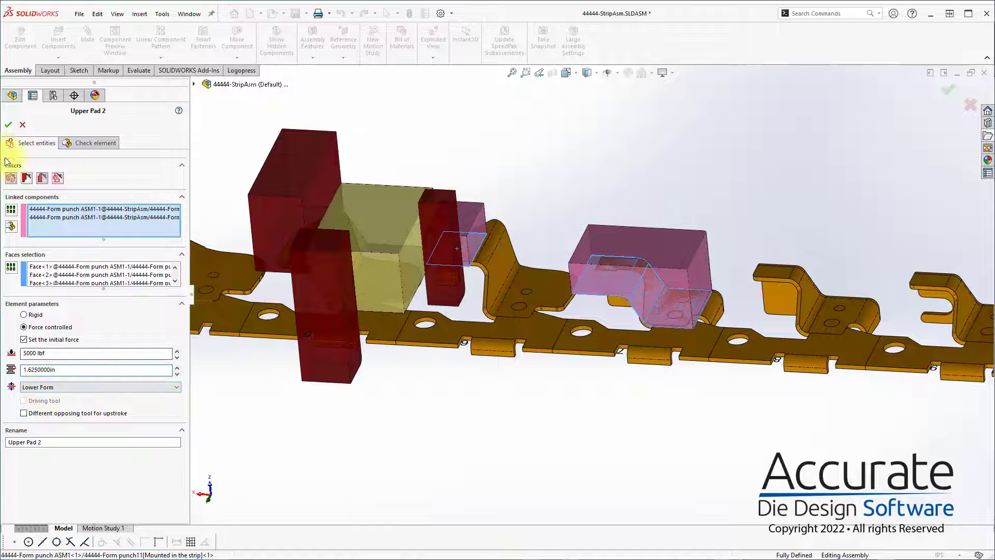
{"action": "left_click", "coordinate": [10, 125]}
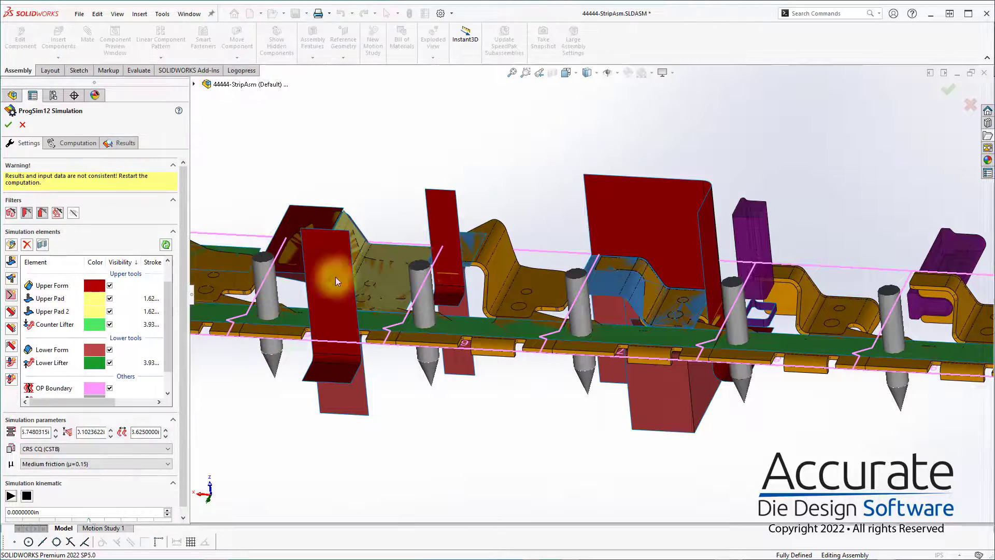
Start a Lower Pad element and link the green form punch beneath the strip, with its top face as the face selection.
{"action": "middle_click_drag", "start_coordinate": [384, 245], "coordinate": [355, 290]}
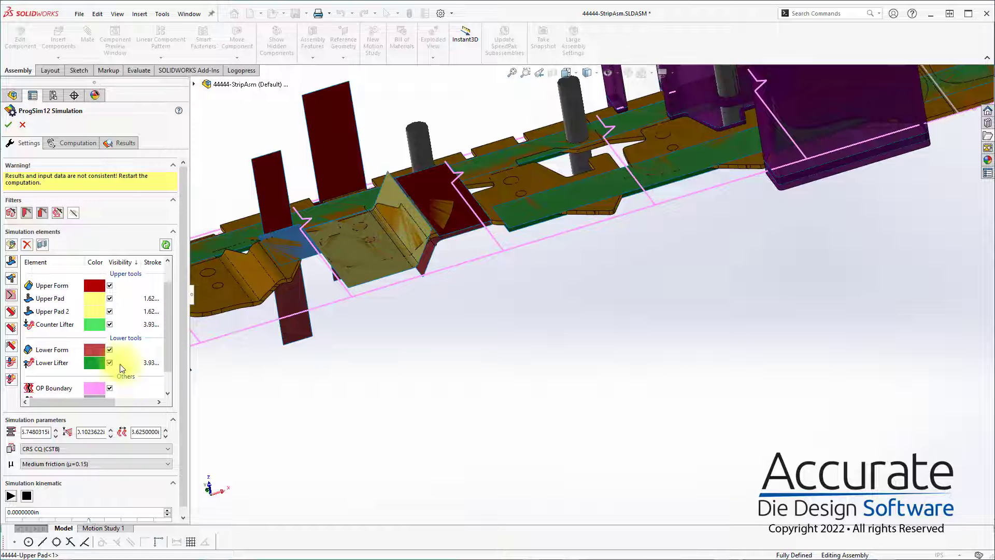
{"action": "left_click", "coordinate": [11, 280]}
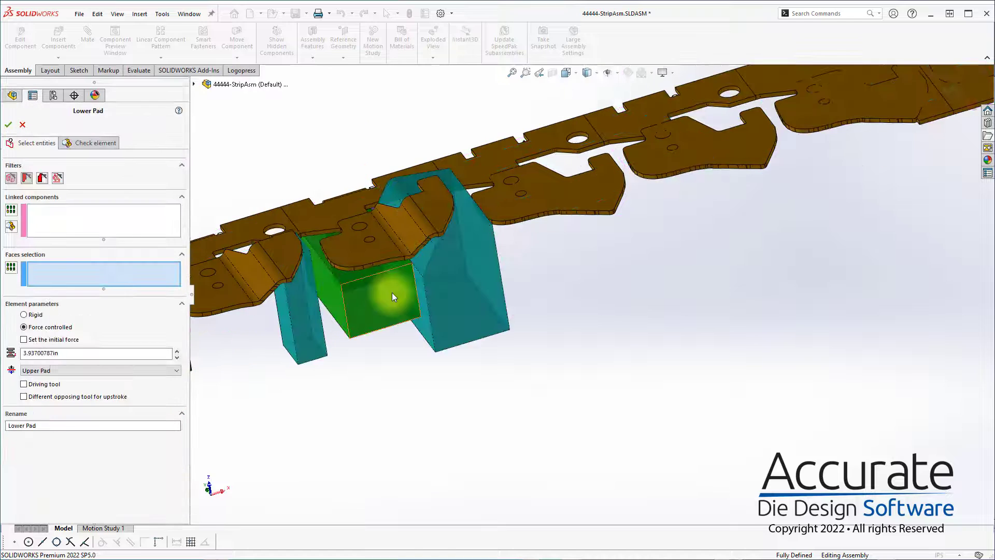
{"action": "left_click", "coordinate": [117, 228]}
{"action": "left_click", "coordinate": [381, 310]}
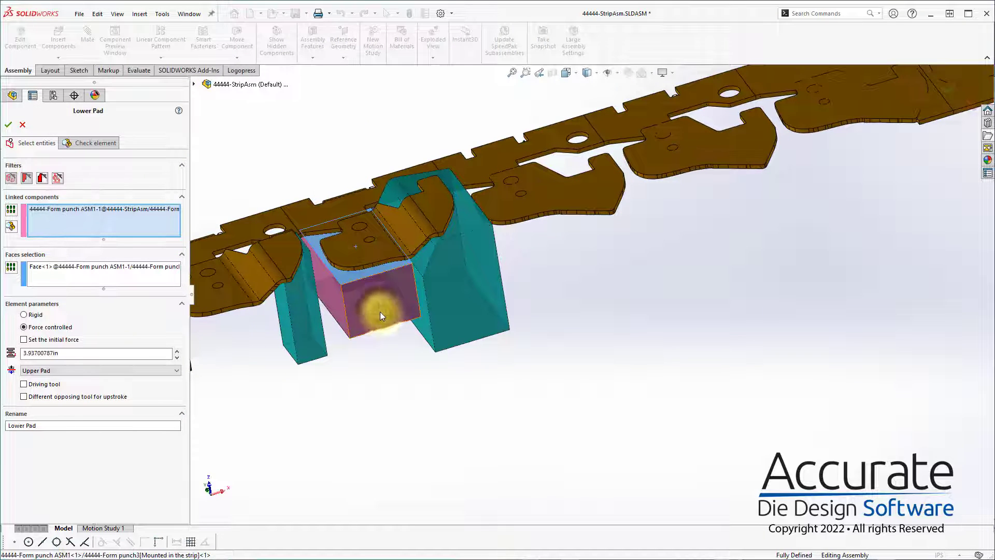
{"action": "mouse_move", "coordinate": [341, 244]}
{"action": "middle_mouse_down"}
{"action": "mouse_move", "coordinate": [378, 311]}
{"action": "mouse_move", "coordinate": [349, 240]}
{"action": "mouse_move", "coordinate": [354, 247]}
{"action": "middle_mouse_up"}
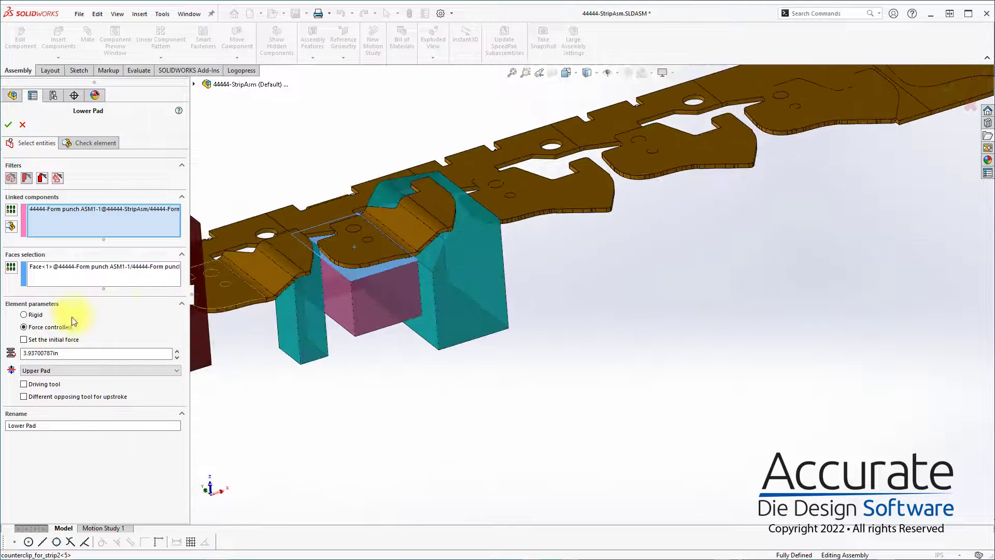
Set the Lower Pad's initial force to 1500 lbf and its stroke to 0.75 in.
{"action": "left_click", "coordinate": [52, 341]}
{"action": "type", "text": "1500 lbf"}
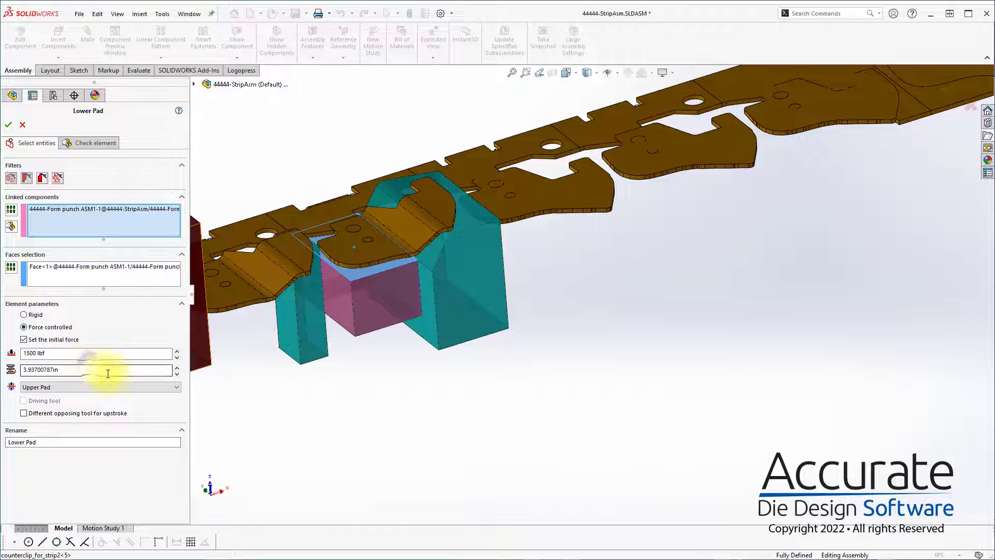
{"action": "left_click_drag", "start_coordinate": [93, 369], "coordinate": [22, 371]}
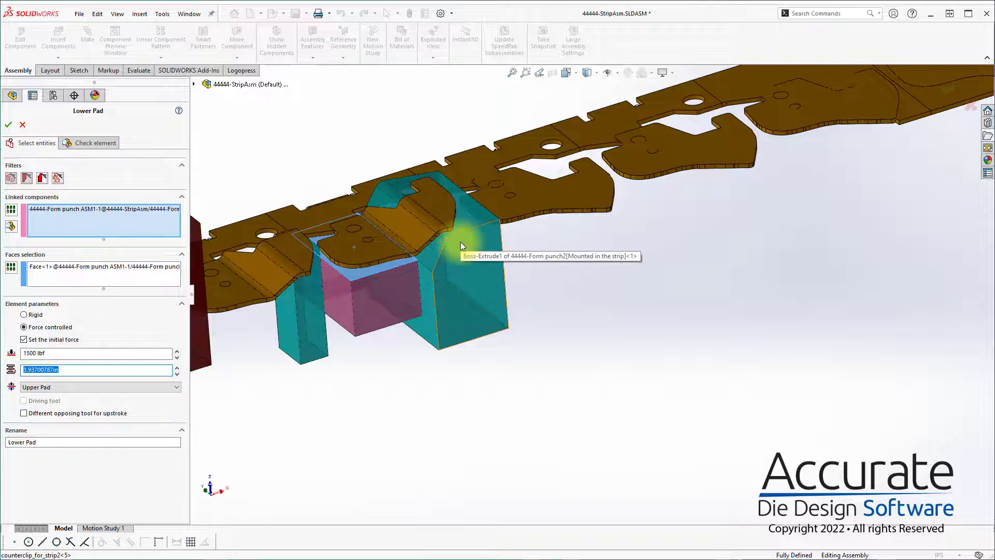
{"action": "type", "text": ".75"}
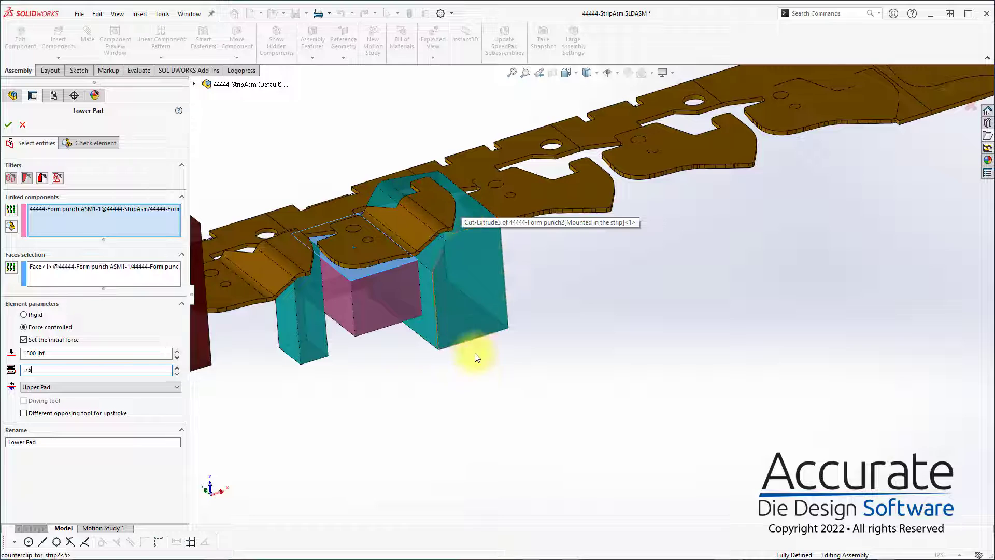
{"action": "left_click", "coordinate": [449, 401]}
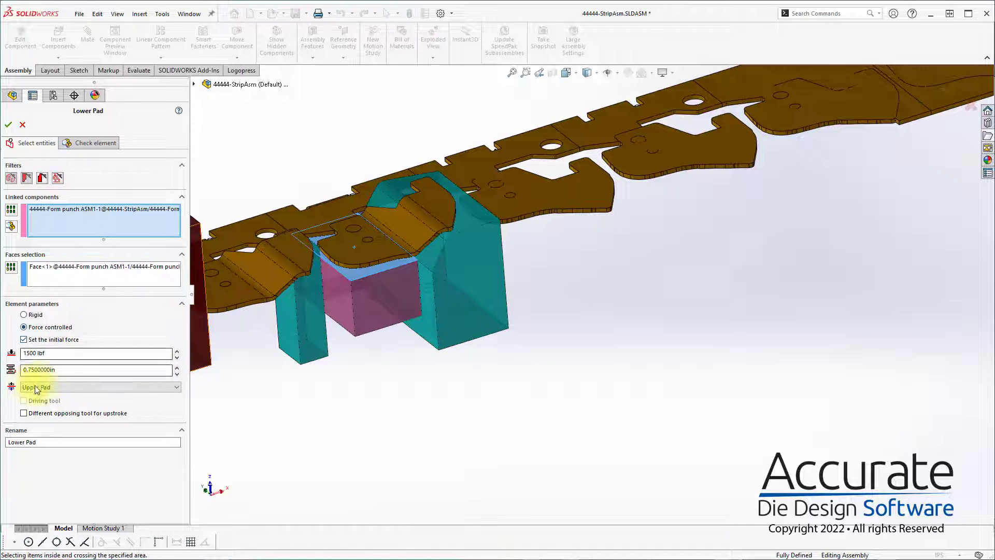
Change the Lower Pad's stroke to 0.875 in and accept the element.
{"action": "left_click_drag", "start_coordinate": [64, 369], "coordinate": [14, 382]}
{"action": "type", "text": ".875"}
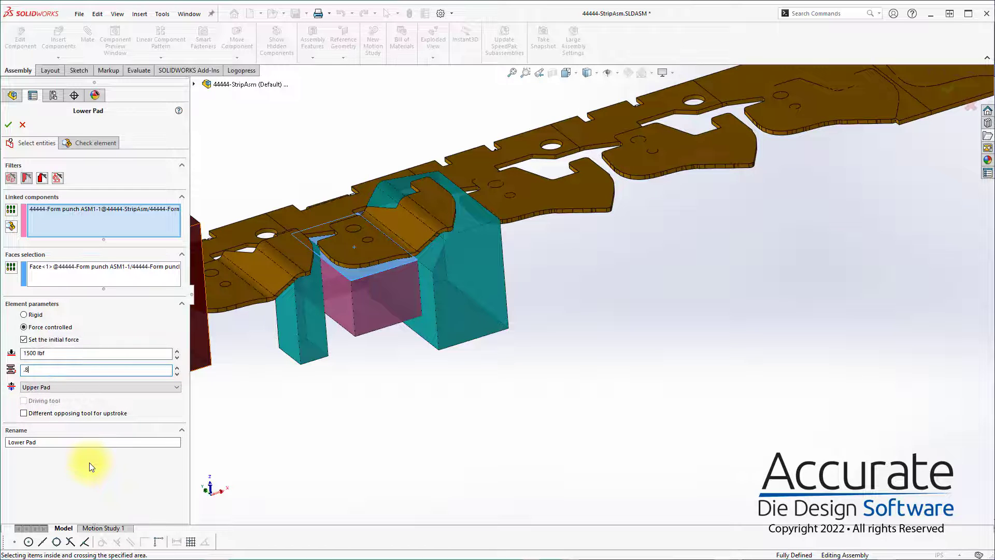
{"action": "left_click", "coordinate": [317, 439]}
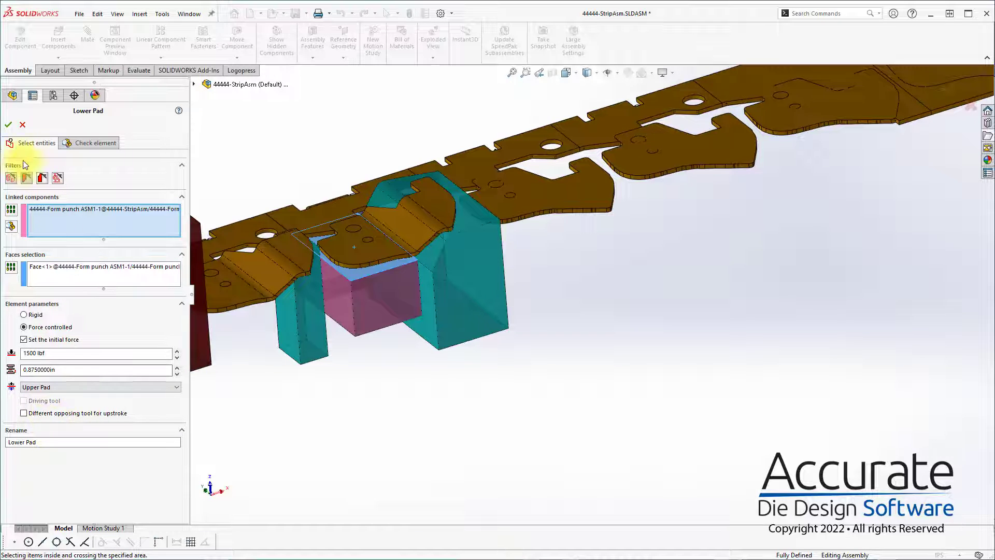
{"action": "left_click", "coordinate": [8, 124]}
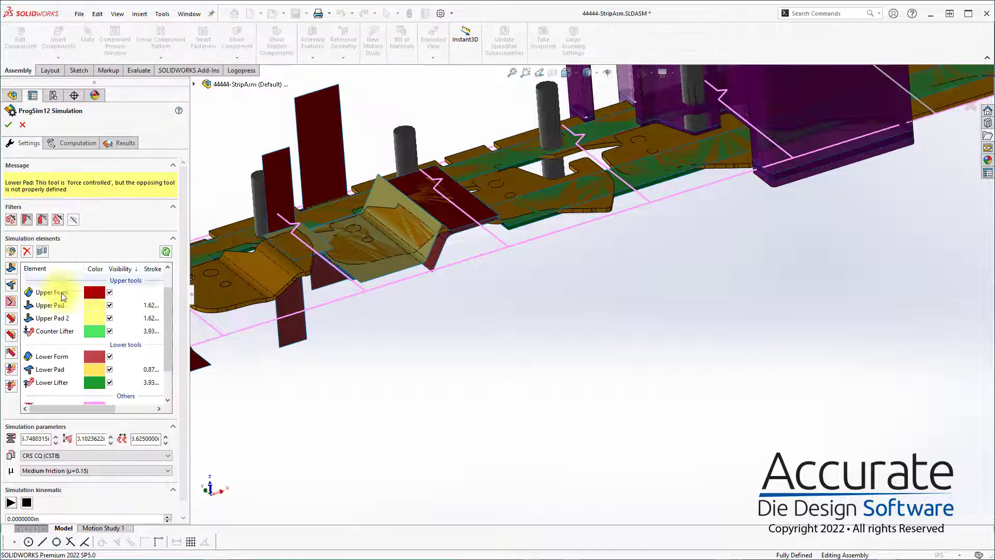
Edit the first Upper Pad element so that its opposing tool is Lower Pad, and accept the change.
{"action": "left_click", "coordinate": [50, 304]}
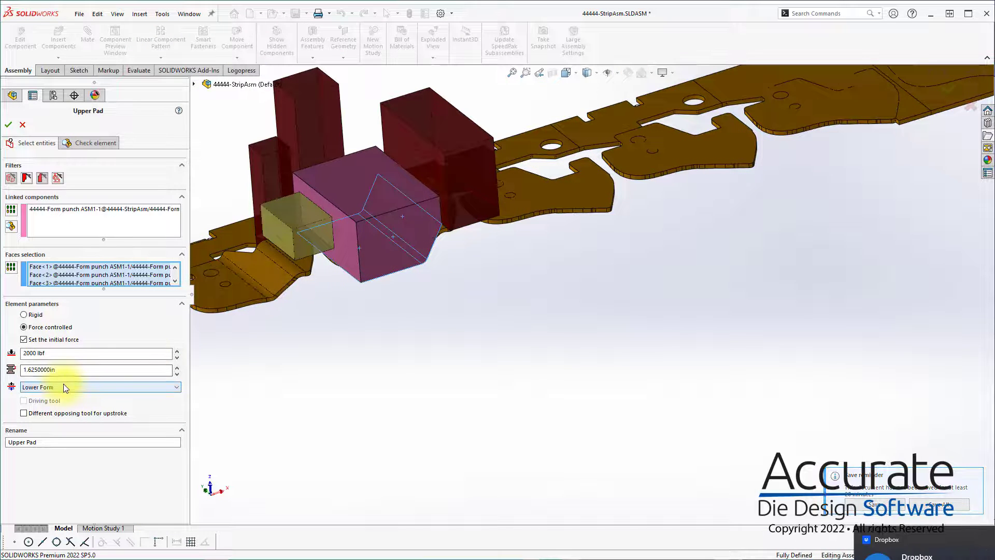
{"action": "left_click", "coordinate": [63, 387]}
{"action": "left_click", "coordinate": [54, 396]}
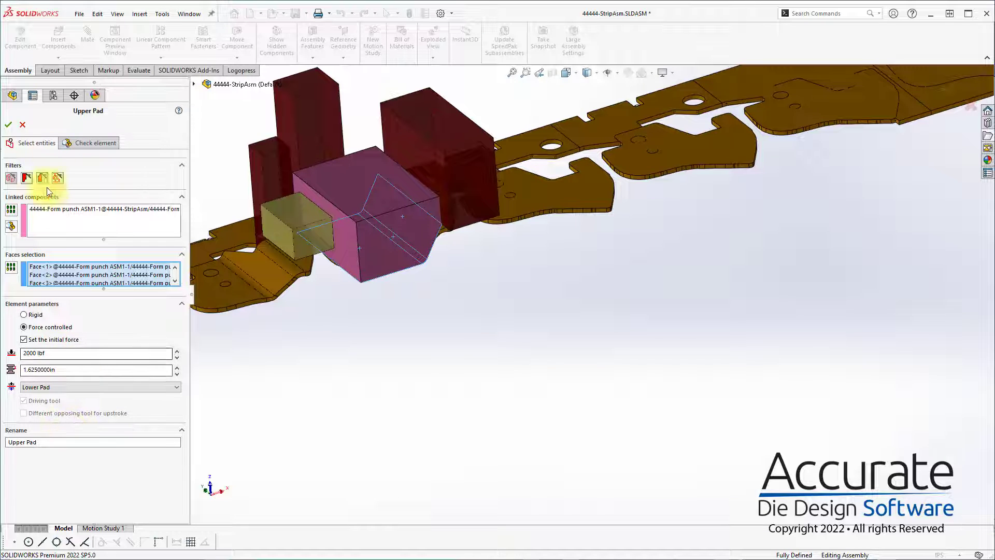
{"action": "left_click", "coordinate": [10, 125]}
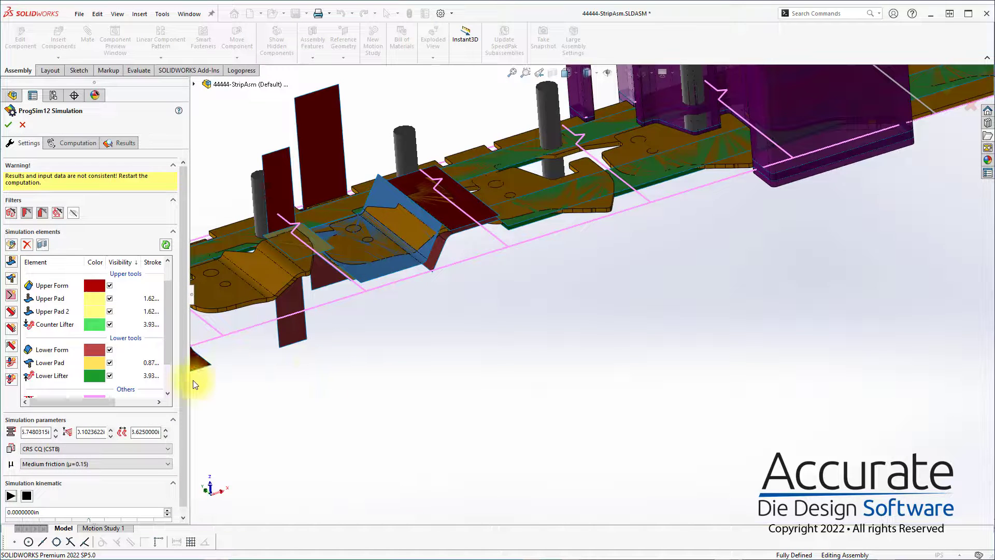
Set the Counter Lifter's stroke to 1.625 in and the Lower Lifter's stroke to 0.875 in in the simulation elements list.
{"action": "left_click_drag", "start_coordinate": [206, 381], "coordinate": [259, 382]}
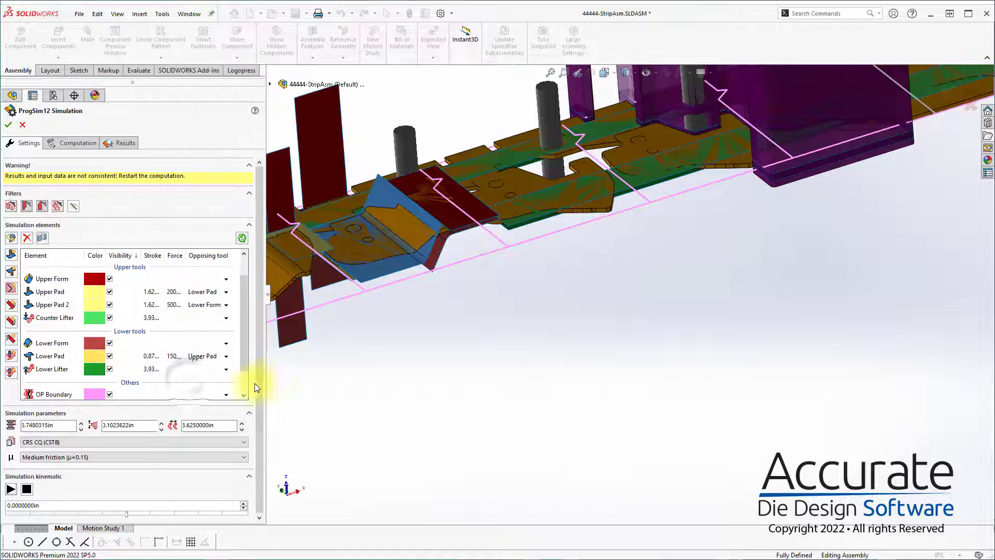
{"action": "left_click", "coordinate": [151, 317]}
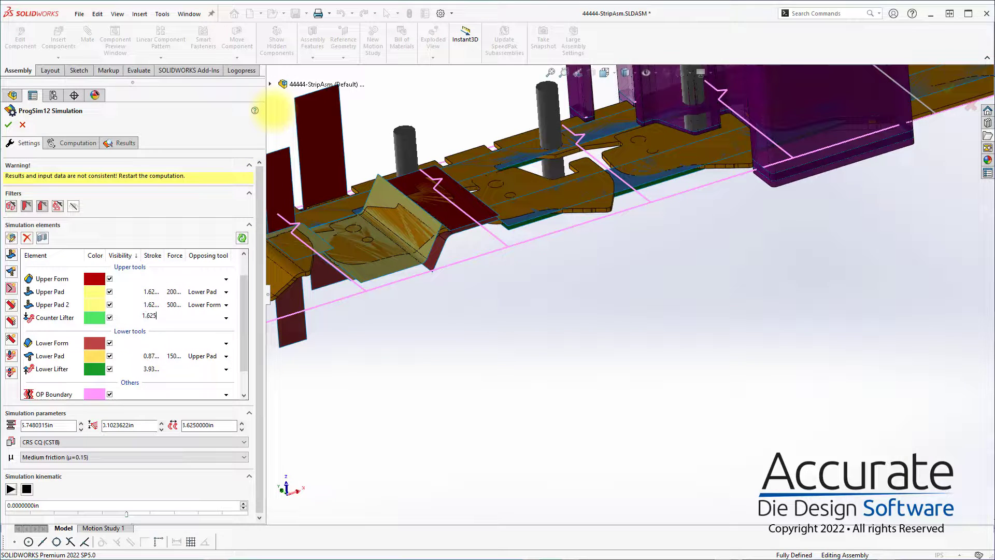
{"action": "key", "text": "Return"}
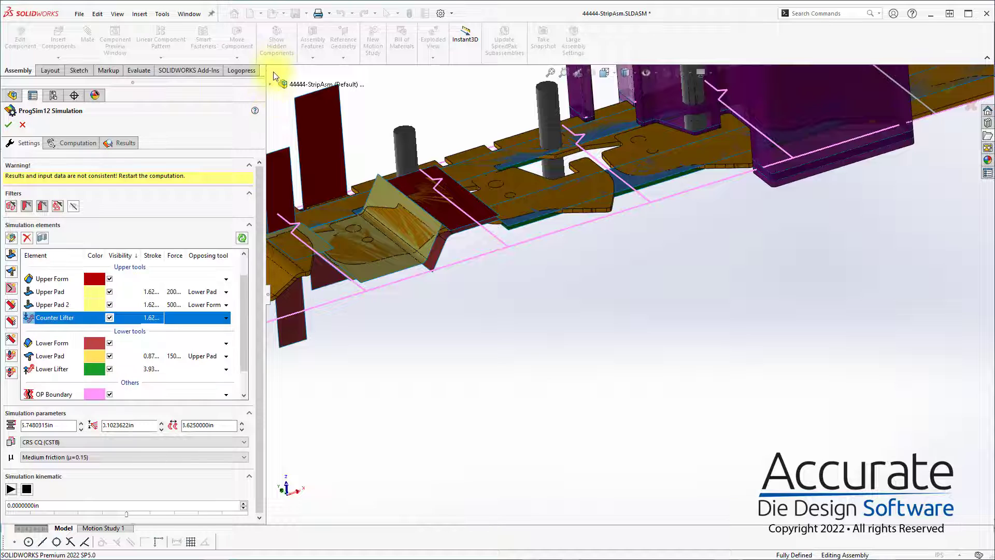
{"action": "left_click", "coordinate": [149, 369]}
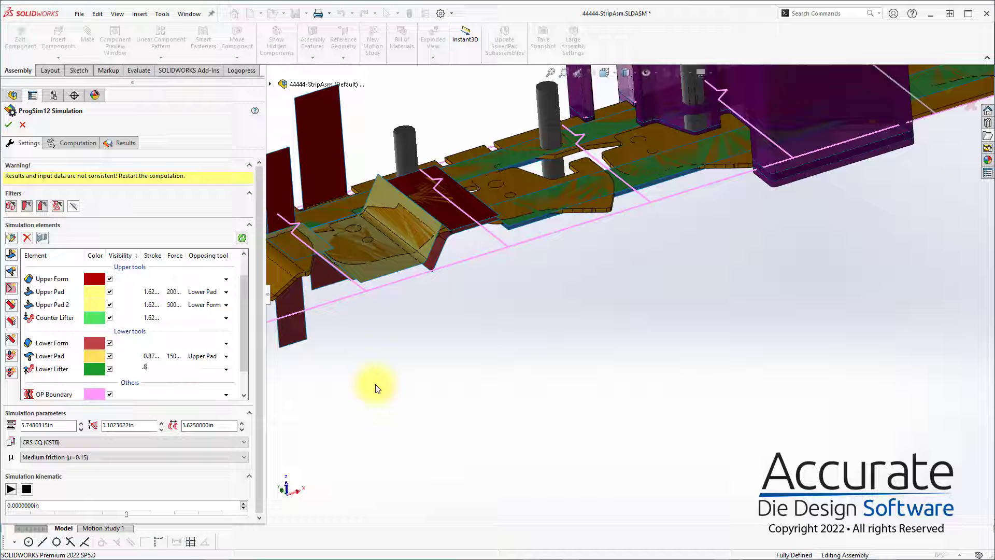
{"action": "type", "text": ".875"}
{"action": "key", "text": "Return"}
{"action": "left_click", "coordinate": [394, 313]}
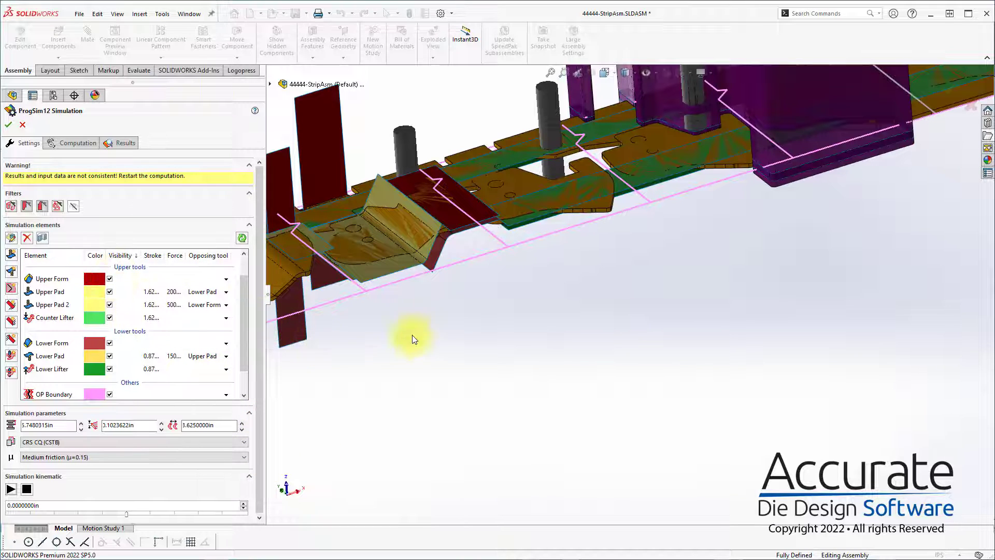
{"action": "scroll", "coordinate": [415, 340], "scroll_direction": "up", "scroll_amount": 10}
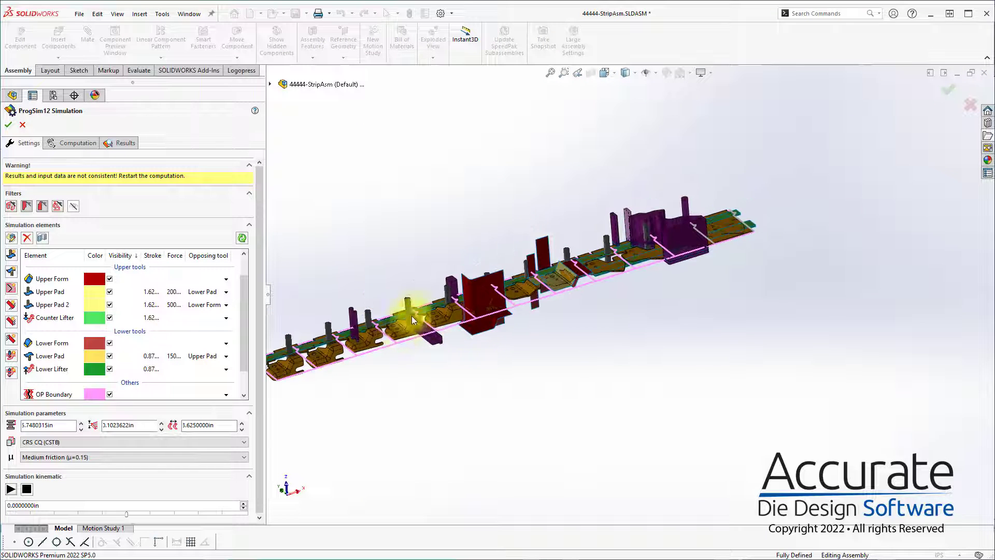
{"action": "scroll", "coordinate": [397, 329], "scroll_direction": "down", "scroll_amount": 8}
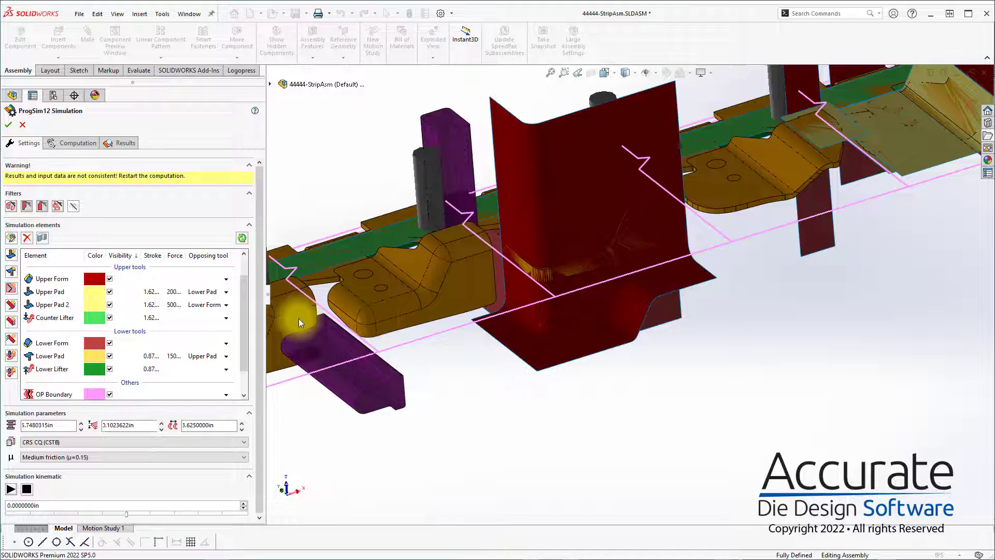
Examine the horizontal side punch and the slot station it cuts from both sides of the strip.
{"action": "scroll", "coordinate": [315, 315], "scroll_direction": "down", "scroll_amount": 5}
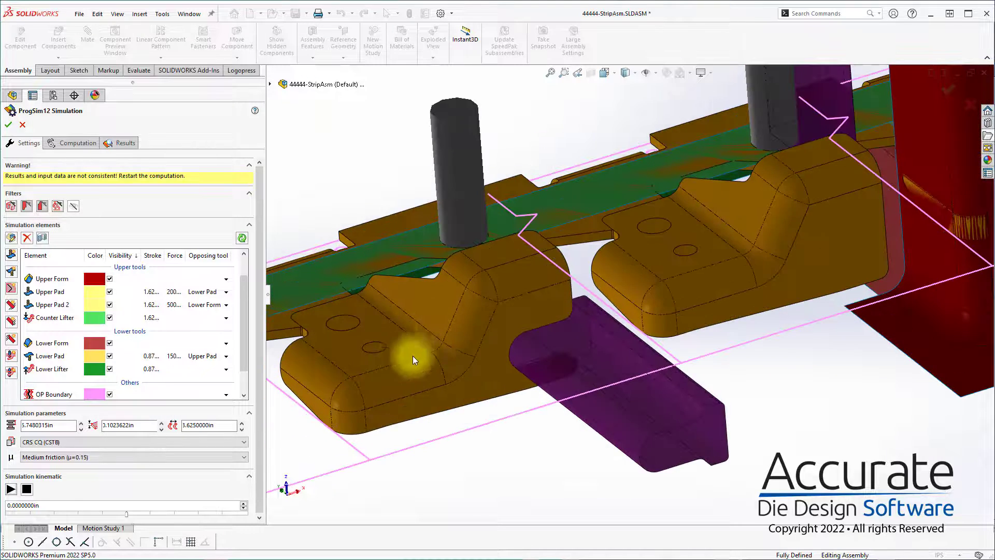
{"action": "scroll", "coordinate": [541, 326], "scroll_direction": "up", "scroll_amount": 3}
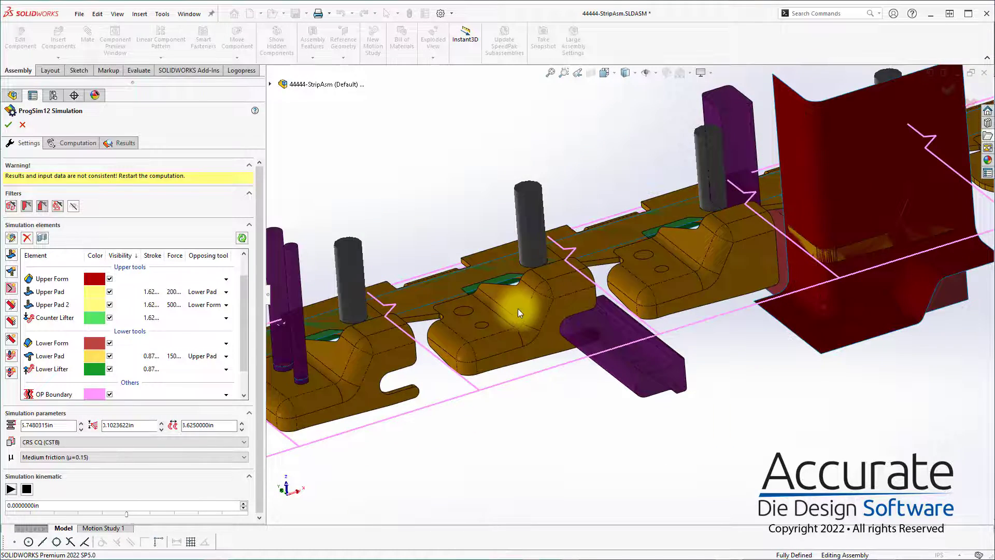
{"action": "mouse_move", "coordinate": [518, 309]}
{"action": "middle_mouse_down"}
{"action": "mouse_move", "coordinate": [515, 286]}
{"action": "mouse_move", "coordinate": [533, 322]}
{"action": "mouse_move", "coordinate": [523, 310]}
{"action": "middle_mouse_up"}
{"action": "scroll", "coordinate": [569, 320], "scroll_direction": "down", "scroll_amount": 1}
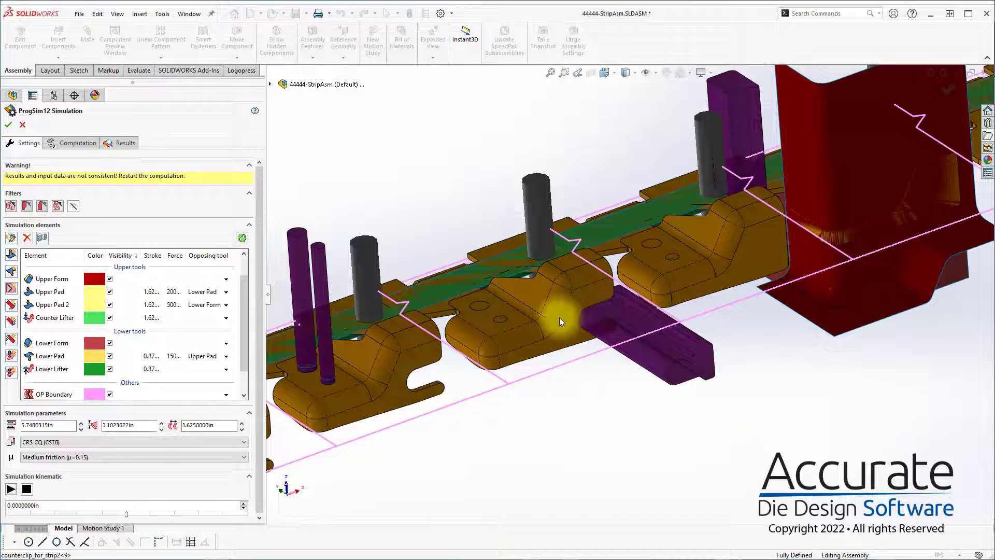
{"action": "middle_click_drag", "start_coordinate": [555, 322], "coordinate": [503, 313]}
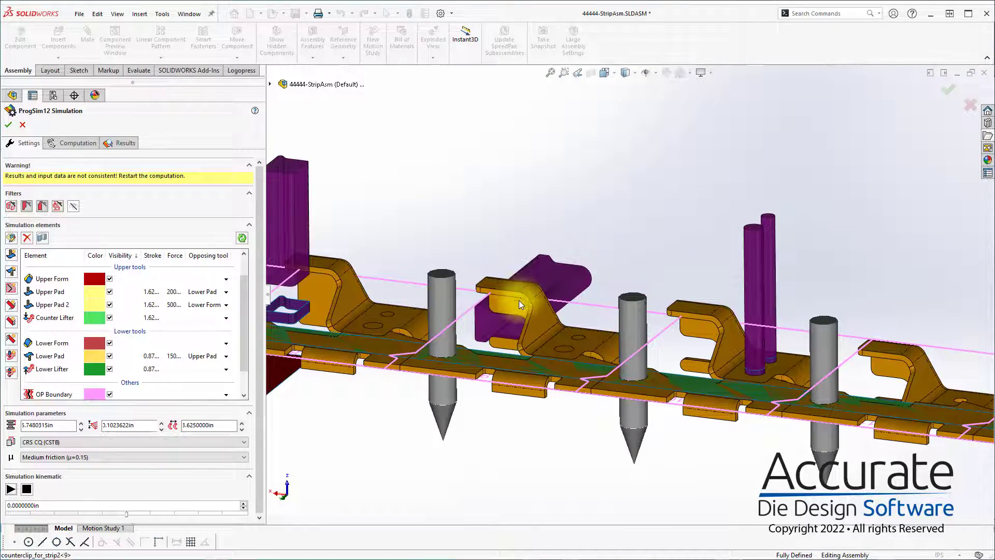
{"action": "middle_click_drag", "start_coordinate": [522, 314], "coordinate": [566, 227]}
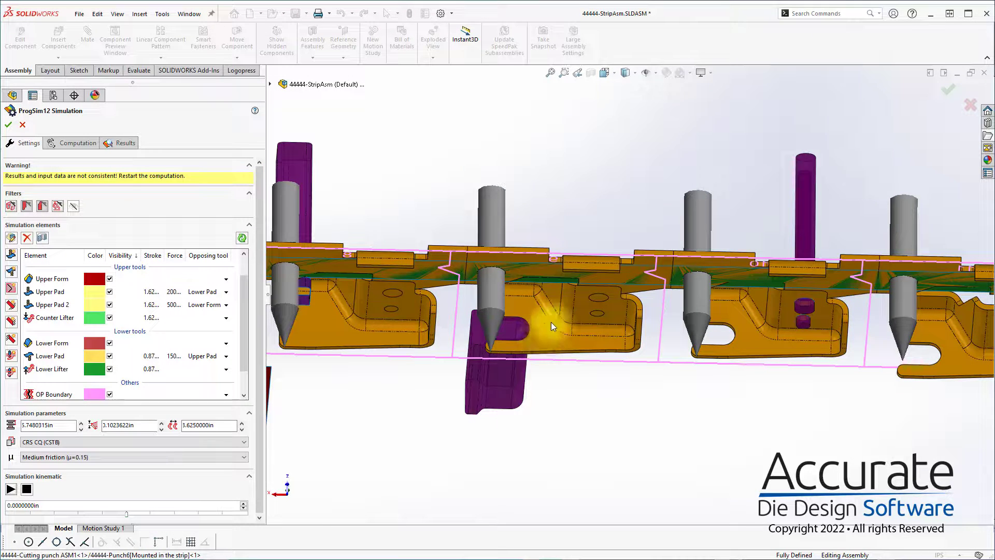
{"action": "middle_click_drag", "start_coordinate": [546, 326], "coordinate": [389, 452]}
{"action": "middle_click_drag", "start_coordinate": [546, 353], "coordinate": [629, 301]}
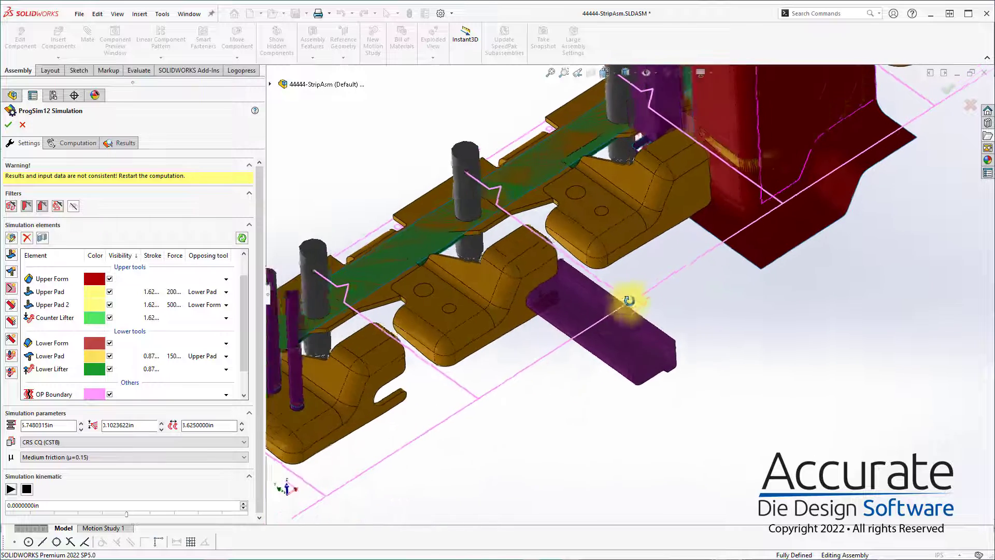
Start a Cam Trim Tool element and link the horizontal side punch, 44444-Punch6, as its component.
{"action": "left_click", "coordinate": [11, 306]}
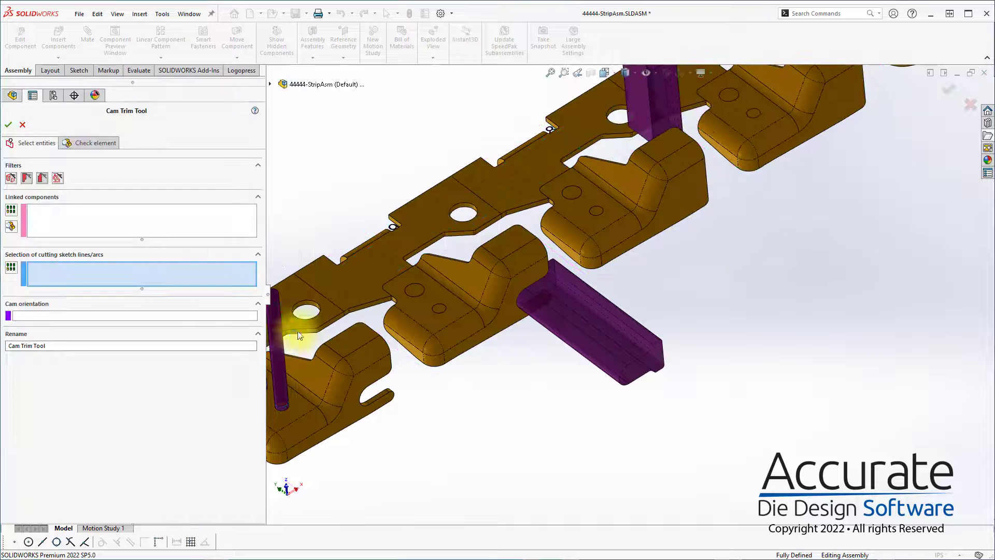
{"action": "left_click", "coordinate": [43, 237]}
{"action": "left_click", "coordinate": [599, 347]}
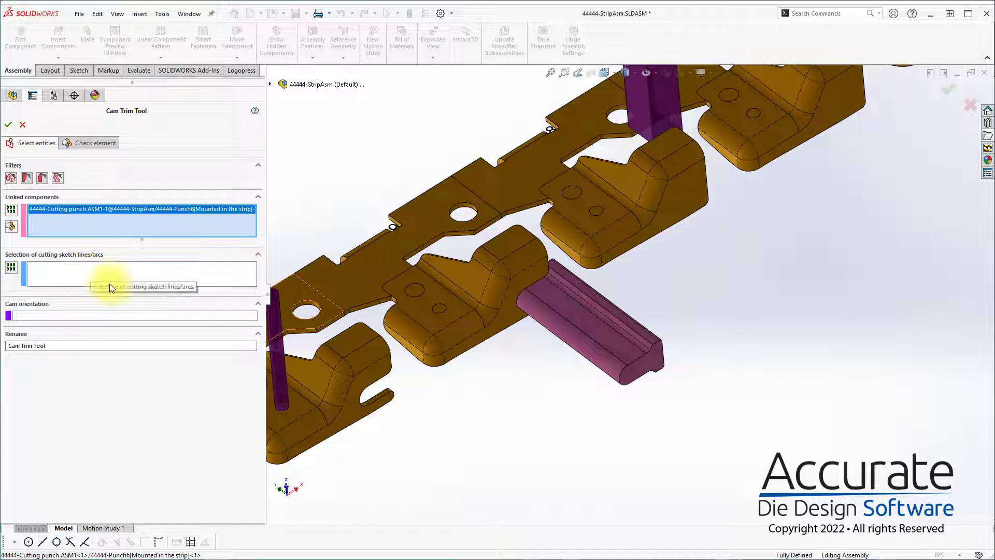
{"action": "left_click", "coordinate": [97, 145]}
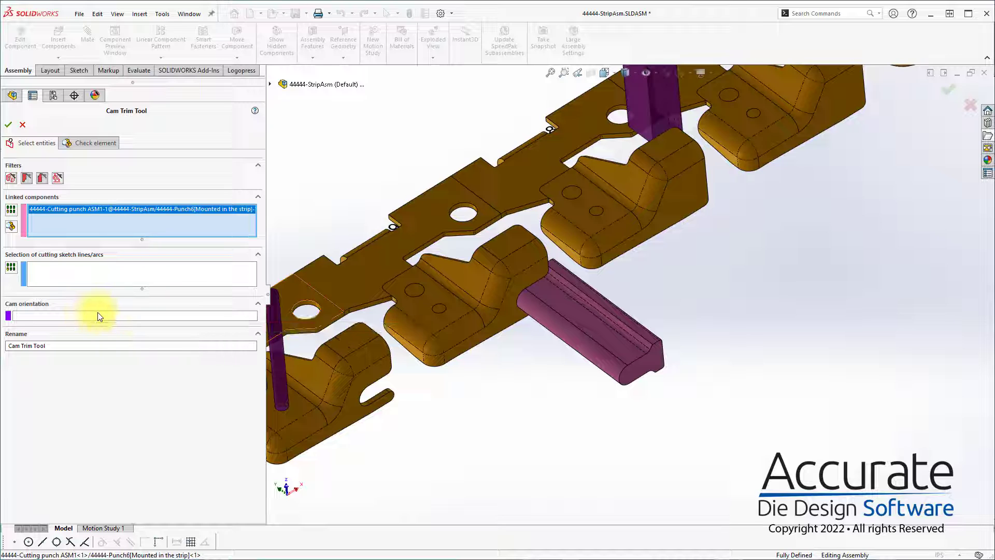
Set the side punch's Punch sketch plane as the cam orientation of the Cam Trim Tool.
{"action": "left_click", "coordinate": [99, 317]}
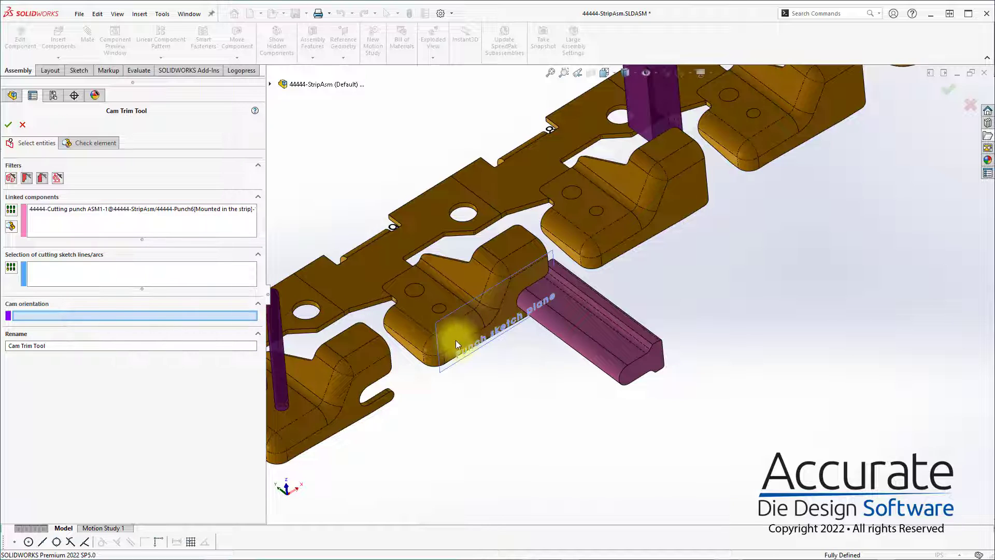
{"action": "middle_click_drag", "start_coordinate": [449, 319], "coordinate": [392, 208]}
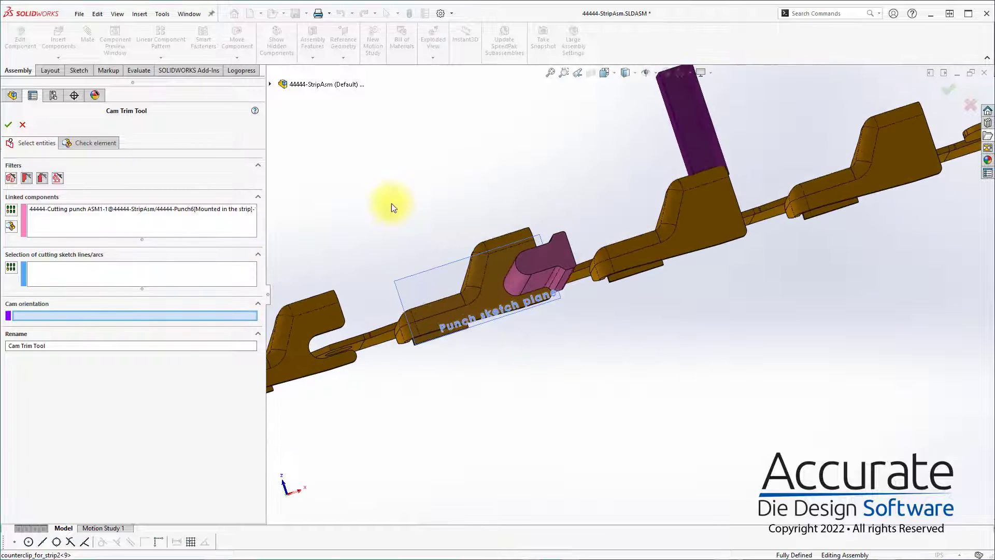
{"action": "left_click", "coordinate": [441, 268]}
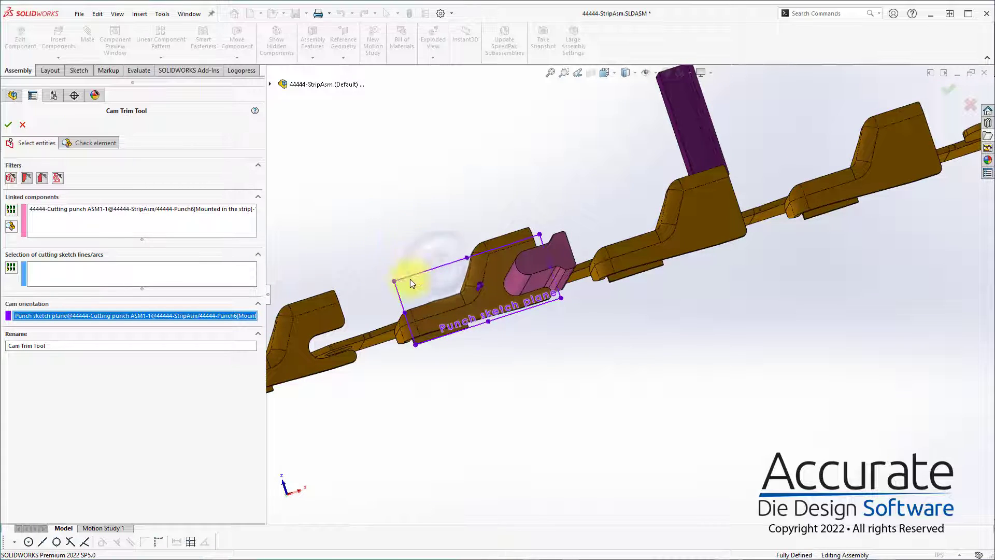
{"action": "mouse_move", "coordinate": [409, 278]}
{"action": "middle_mouse_down"}
{"action": "mouse_move", "coordinate": [428, 358]}
{"action": "mouse_move", "coordinate": [535, 351]}
{"action": "mouse_move", "coordinate": [558, 371]}
{"action": "mouse_move", "coordinate": [568, 327]}
{"action": "mouse_move", "coordinate": [603, 299]}
{"action": "middle_mouse_up"}
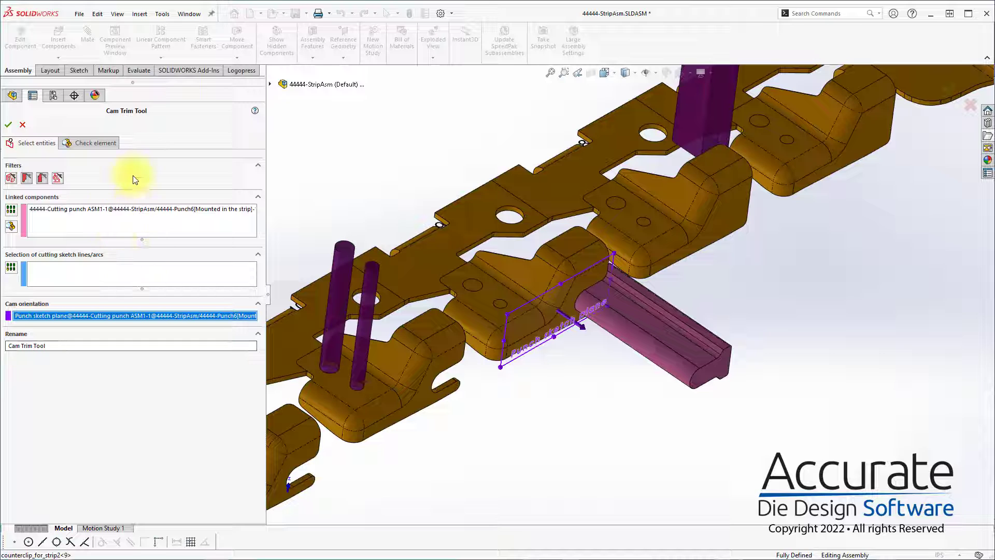
Check the Cam Trim Tool element against the strip and return to its entity selection.
{"action": "left_click", "coordinate": [97, 143]}
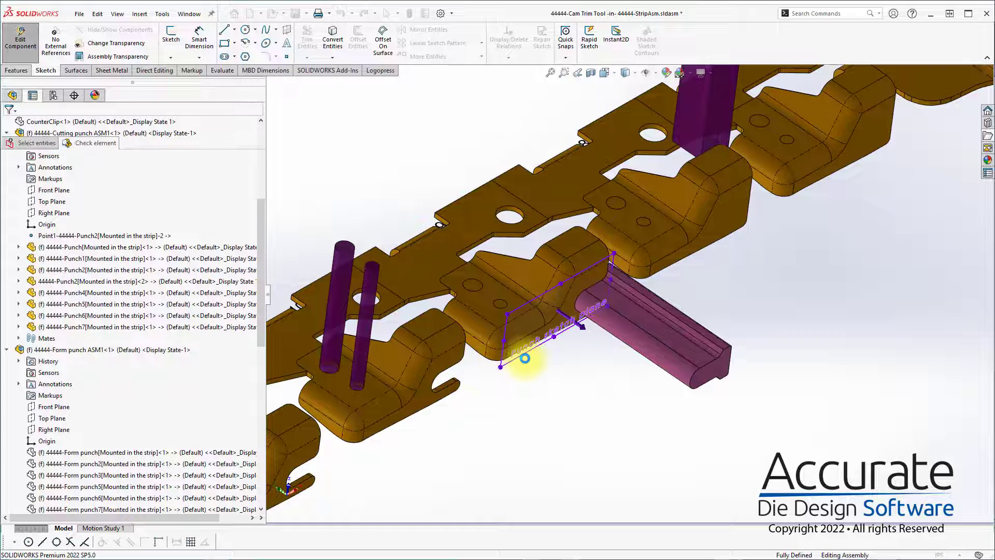
{"action": "middle_click_drag", "start_coordinate": [589, 311], "coordinate": [620, 298]}
{"action": "left_click", "coordinate": [37, 143]}
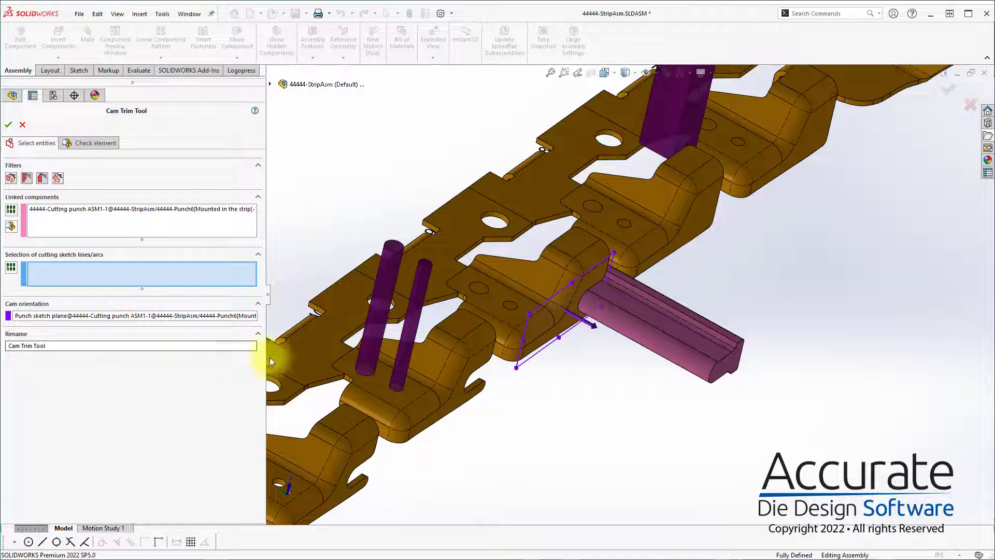
Flip the cam's punching direction inward and back outward, and accept the Cam Trim Tool element.
{"action": "left_click", "coordinate": [590, 325]}
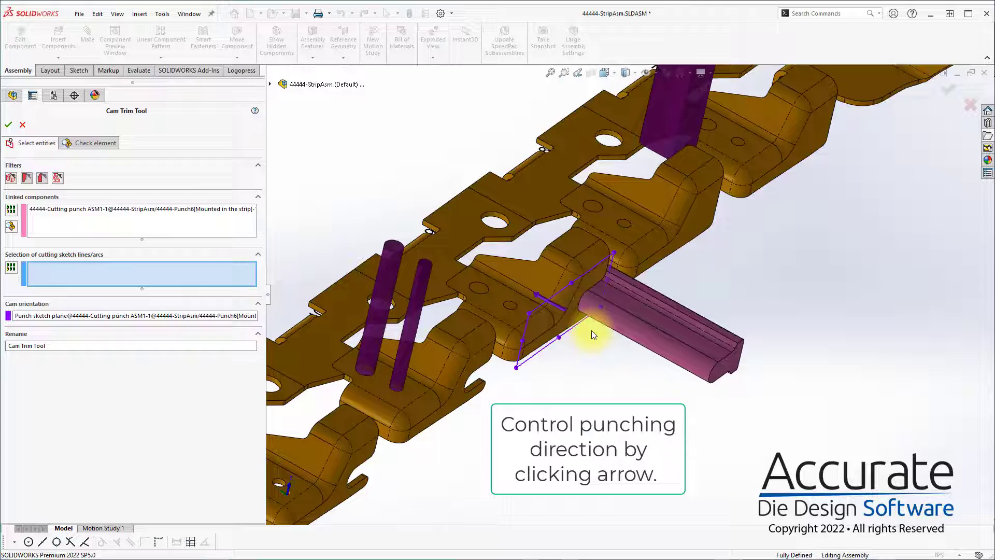
{"action": "mouse_move", "coordinate": [585, 329]}
{"action": "middle_mouse_down"}
{"action": "mouse_move", "coordinate": [493, 329]}
{"action": "mouse_move", "coordinate": [440, 359]}
{"action": "mouse_move", "coordinate": [413, 428]}
{"action": "mouse_move", "coordinate": [511, 338]}
{"action": "mouse_move", "coordinate": [595, 329]}
{"action": "mouse_move", "coordinate": [600, 337]}
{"action": "middle_mouse_up"}
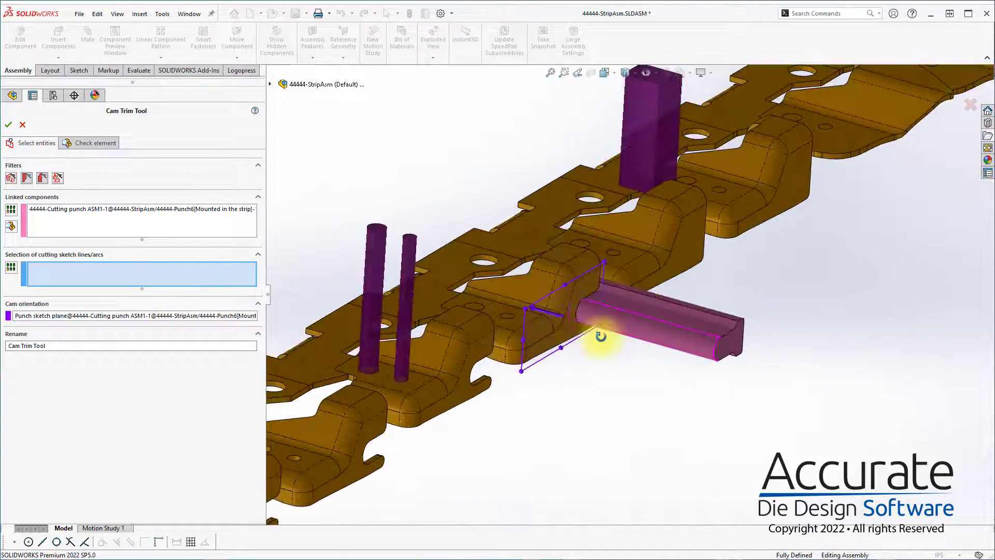
{"action": "left_click", "coordinate": [552, 314]}
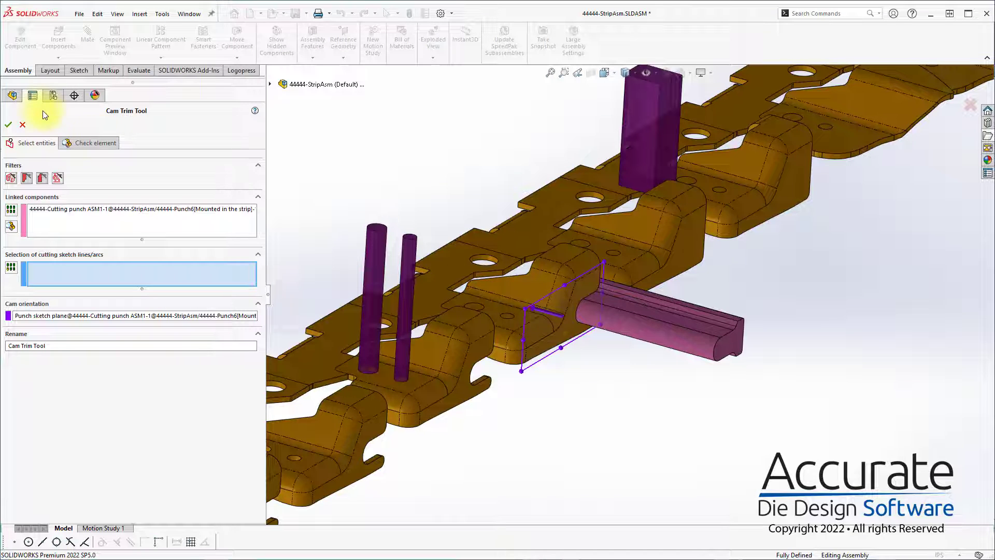
{"action": "left_click", "coordinate": [9, 126]}
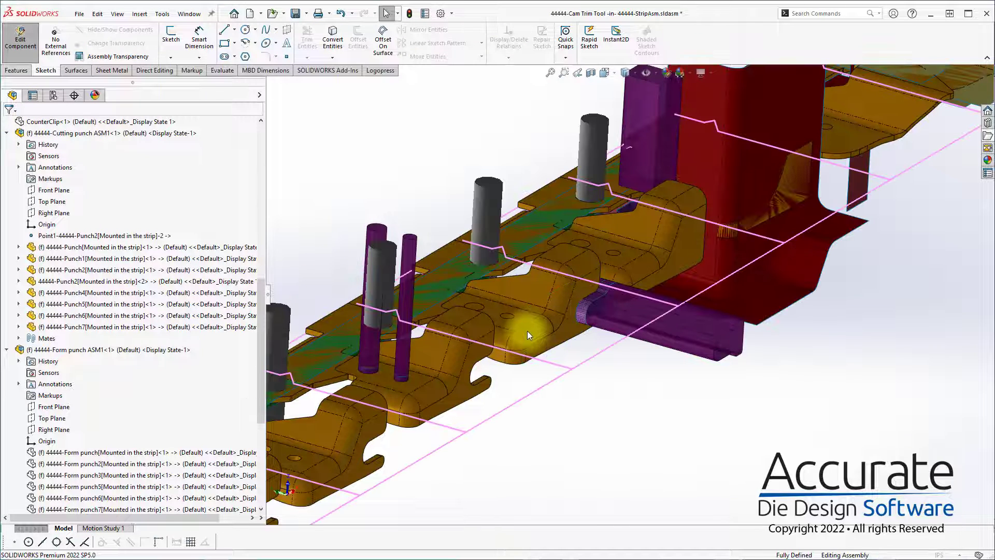
Set the press stroke to 6 in in the simulation parameters and keep medium friction (μ=0.15).
{"action": "middle_click_drag", "start_coordinate": [635, 301], "coordinate": [941, 113]}
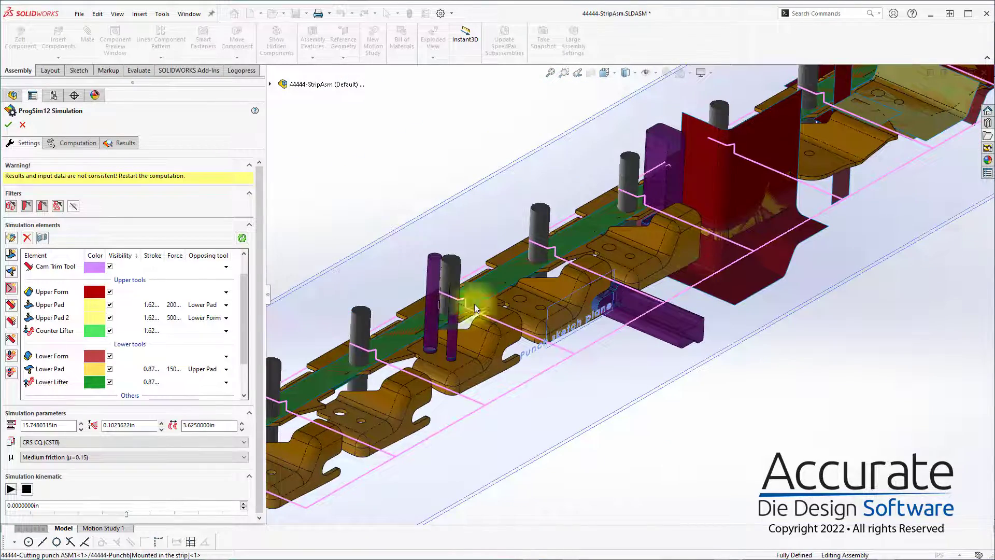
{"action": "double_click", "coordinate": [47, 426]}
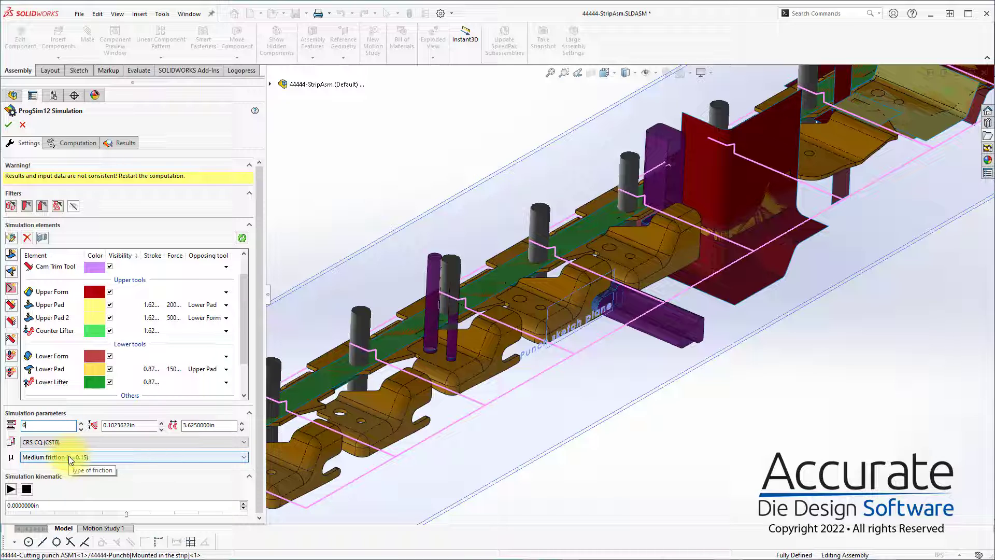
{"action": "left_click", "coordinate": [113, 459]}
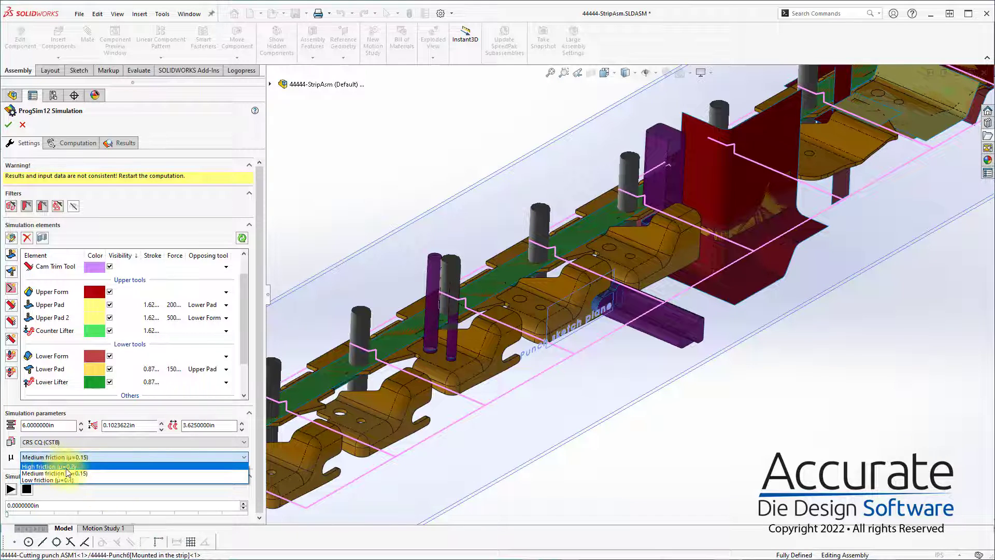
{"action": "left_click", "coordinate": [128, 492]}
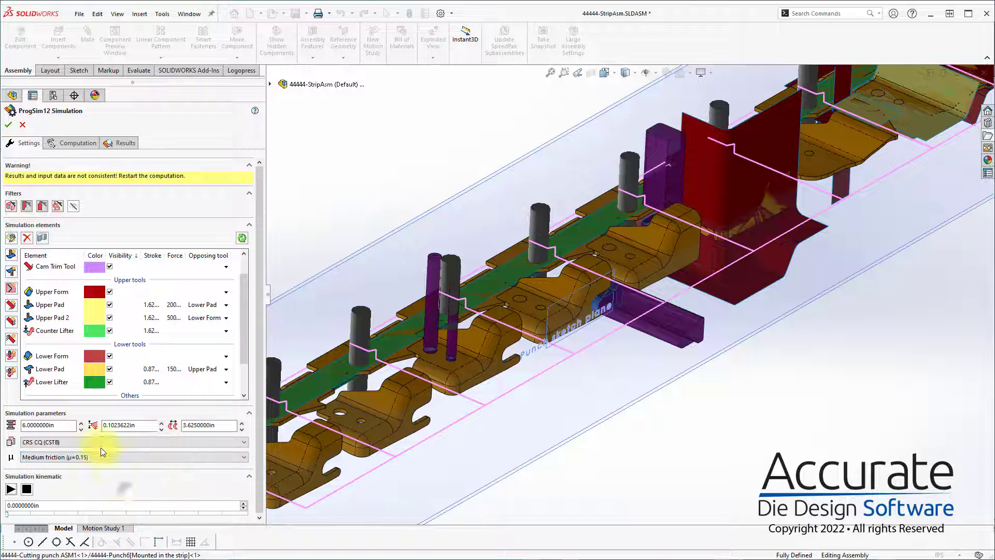
Play the simulation kinematic, inspect the motion of the tools and pilots along the strip, and stop it.
{"action": "scroll", "coordinate": [525, 318], "scroll_direction": "up", "scroll_amount": 2}
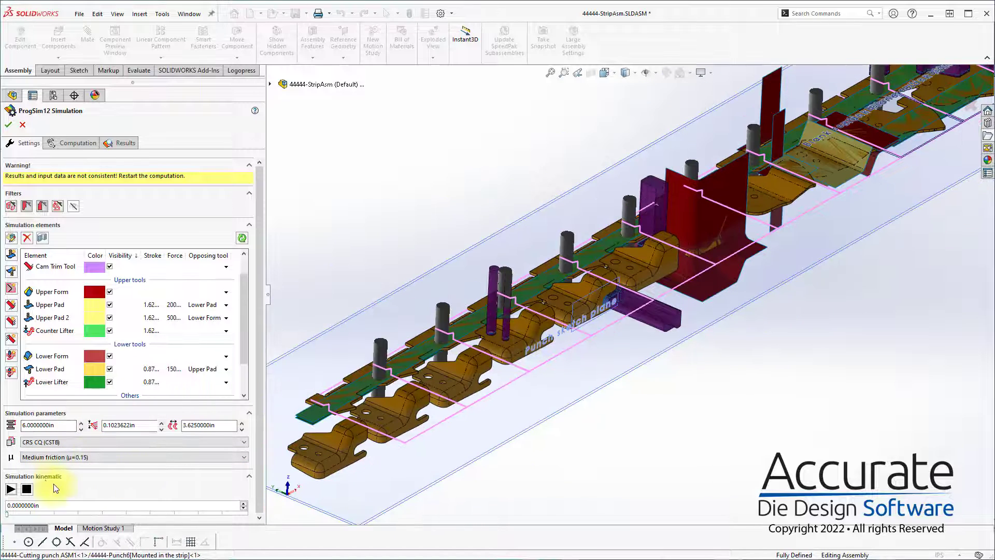
{"action": "left_click", "coordinate": [10, 490]}
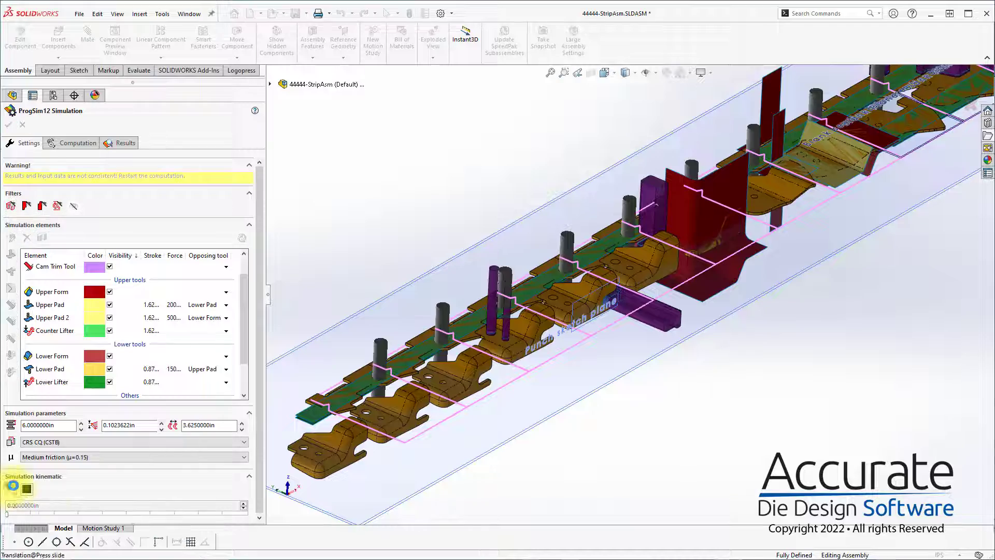
{"action": "scroll", "coordinate": [669, 243], "scroll_direction": "up", "scroll_amount": 3}
{"action": "scroll", "coordinate": [664, 238], "scroll_direction": "down", "scroll_amount": 1}
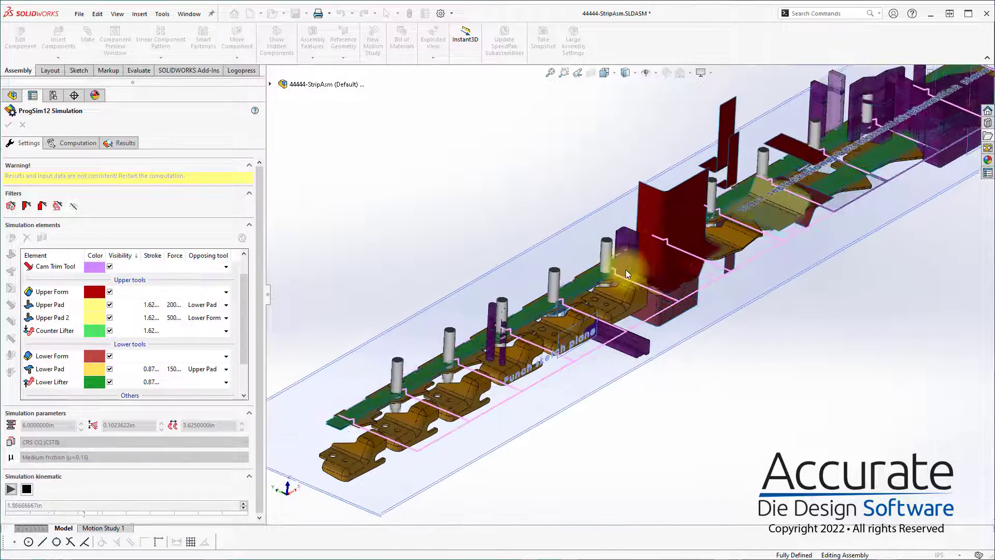
{"action": "scroll", "coordinate": [627, 292], "scroll_direction": "up", "scroll_amount": 1}
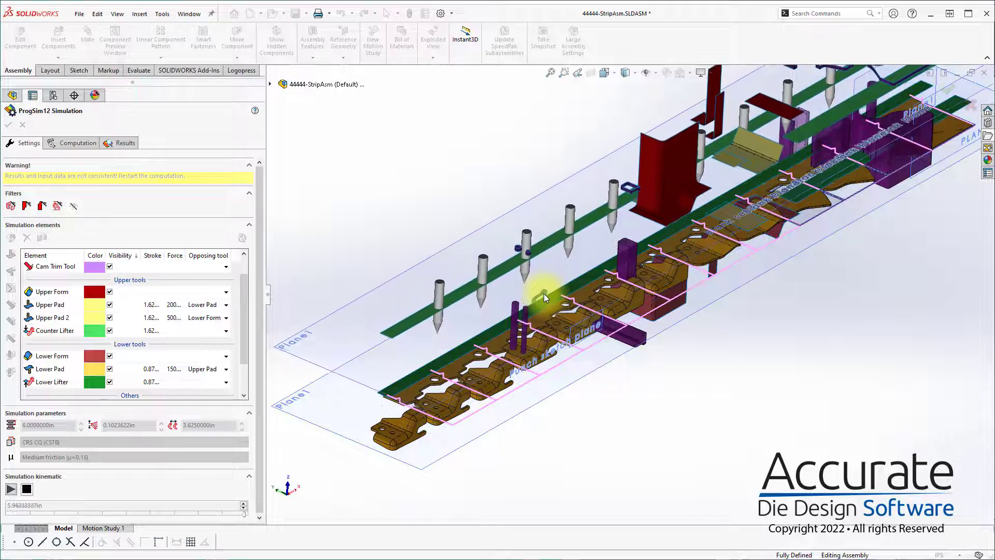
{"action": "middle_click_drag", "start_coordinate": [746, 206], "coordinate": [659, 200]}
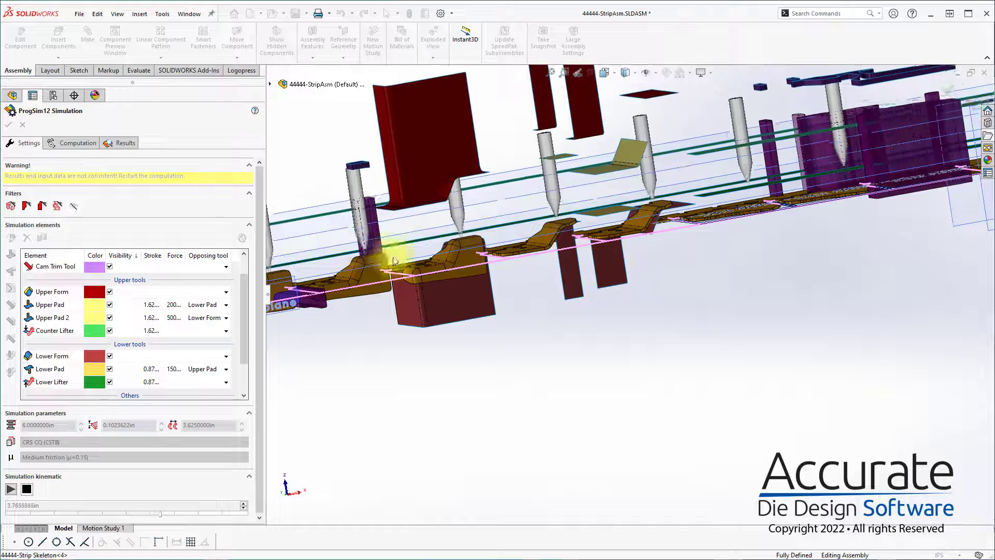
{"action": "left_click", "coordinate": [28, 489]}
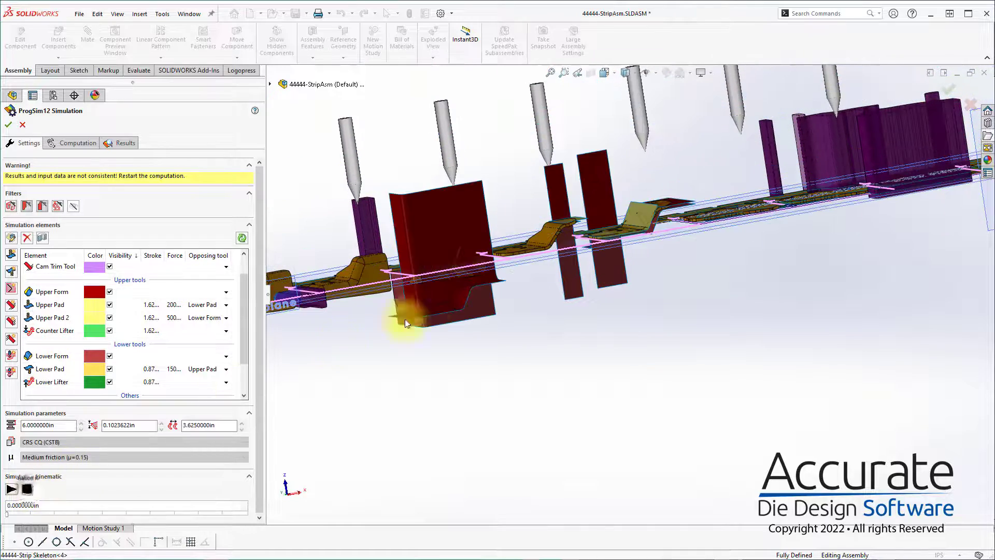
Review the Cam Trim Tool element's settings, accept it as is, and briefly replay the simulation kinematic.
{"action": "scroll", "coordinate": [391, 329], "scroll_direction": "up", "scroll_amount": 1}
{"action": "scroll", "coordinate": [391, 328], "scroll_direction": "down", "scroll_amount": 3}
{"action": "middle_click_drag", "start_coordinate": [446, 299], "coordinate": [473, 362]}
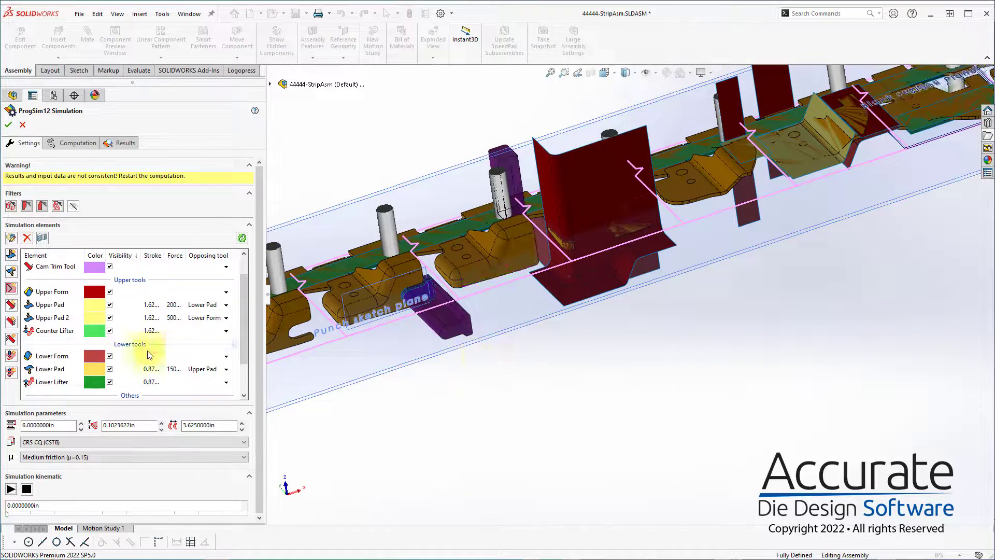
{"action": "scroll", "coordinate": [74, 311], "scroll_direction": "up", "scroll_amount": 1}
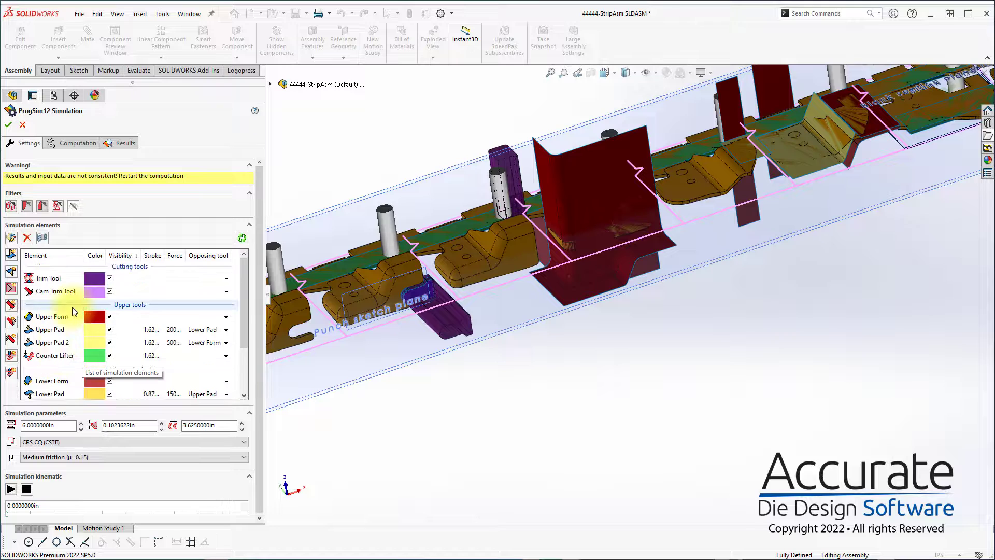
{"action": "double_click", "coordinate": [46, 291]}
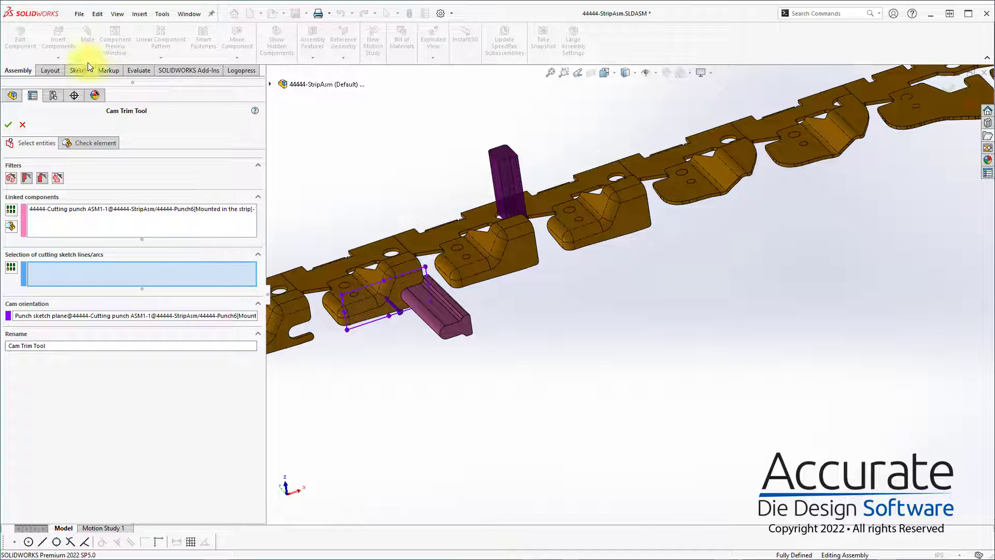
{"action": "left_click", "coordinate": [9, 126]}
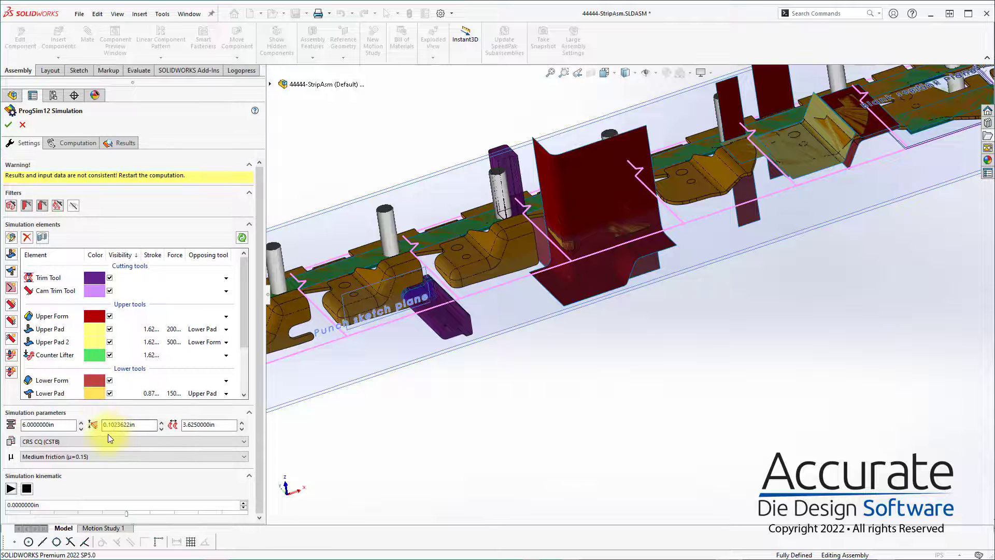
{"action": "left_click", "coordinate": [9, 490]}
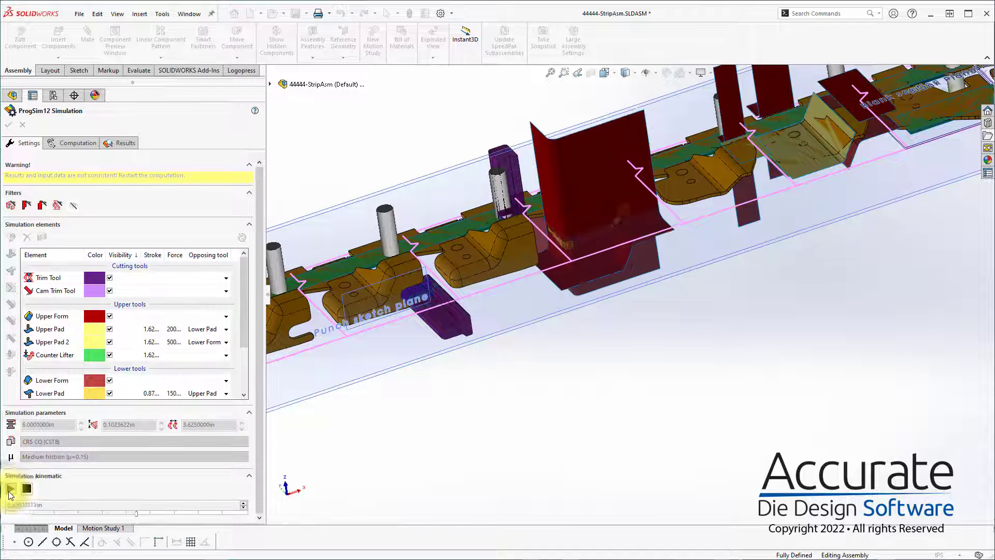
{"action": "left_click", "coordinate": [30, 491]}
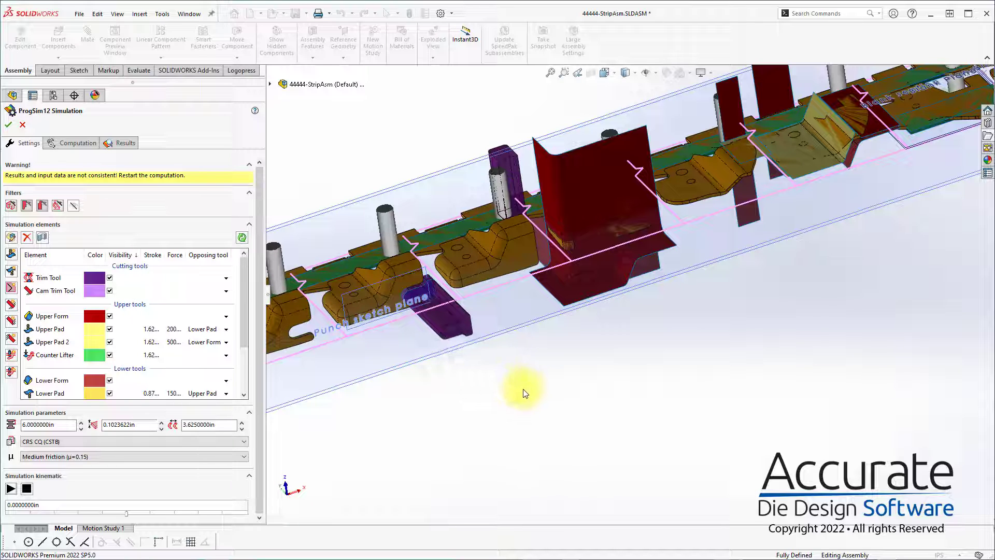
Run the simulation computation with 'Elastic Plastic Shell' elements (EPS).
{"action": "scroll", "coordinate": [626, 278], "scroll_direction": "up", "scroll_amount": 3}
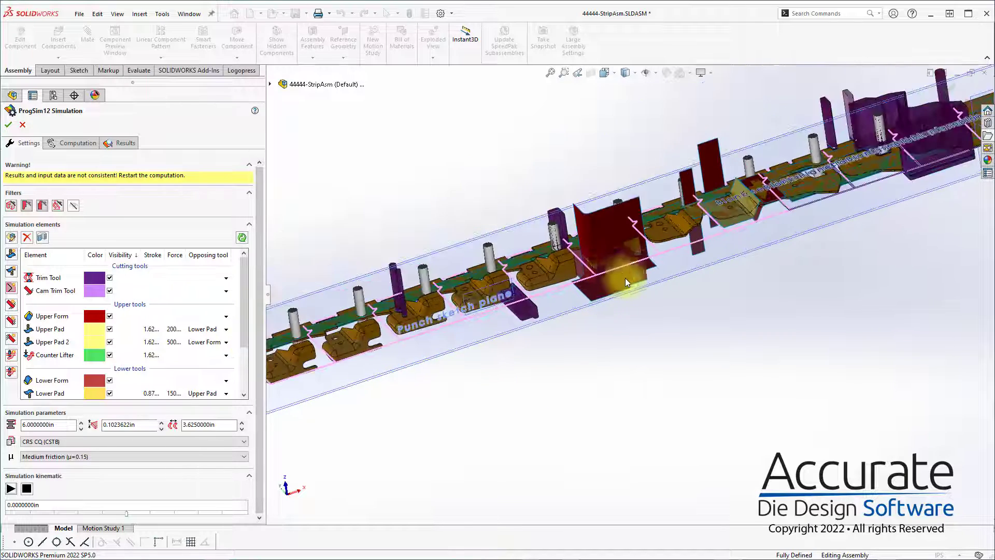
{"action": "middle_click_drag", "start_coordinate": [625, 278], "coordinate": [609, 269]}
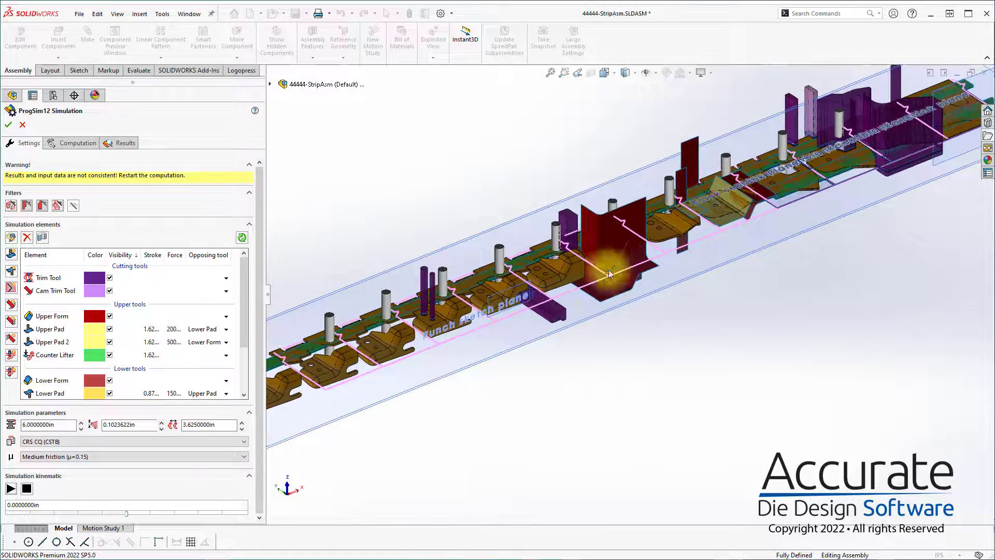
{"action": "scroll", "coordinate": [430, 328], "scroll_direction": "up", "scroll_amount": 2}
{"action": "scroll", "coordinate": [454, 333], "scroll_direction": "down", "scroll_amount": 2}
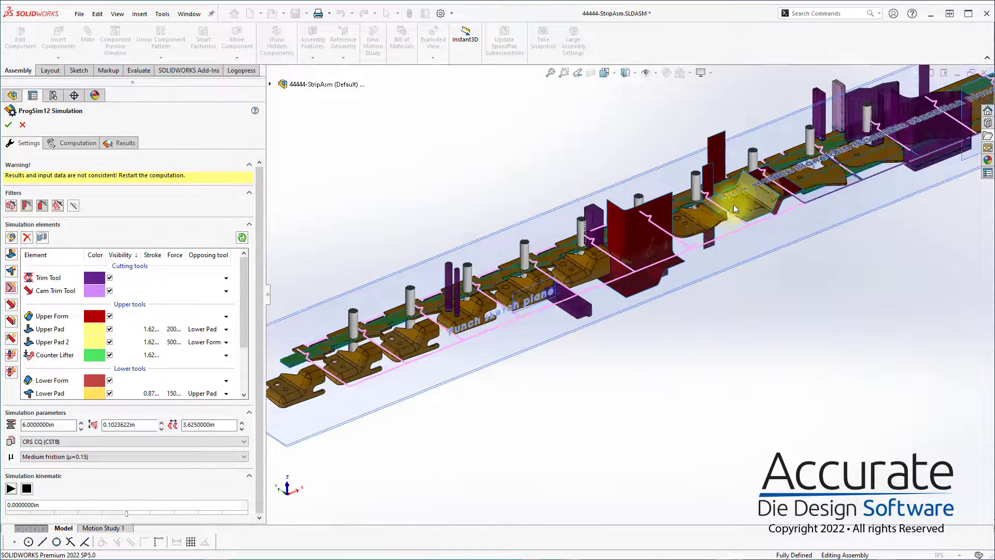
{"action": "scroll", "coordinate": [733, 204], "scroll_direction": "down", "scroll_amount": 2}
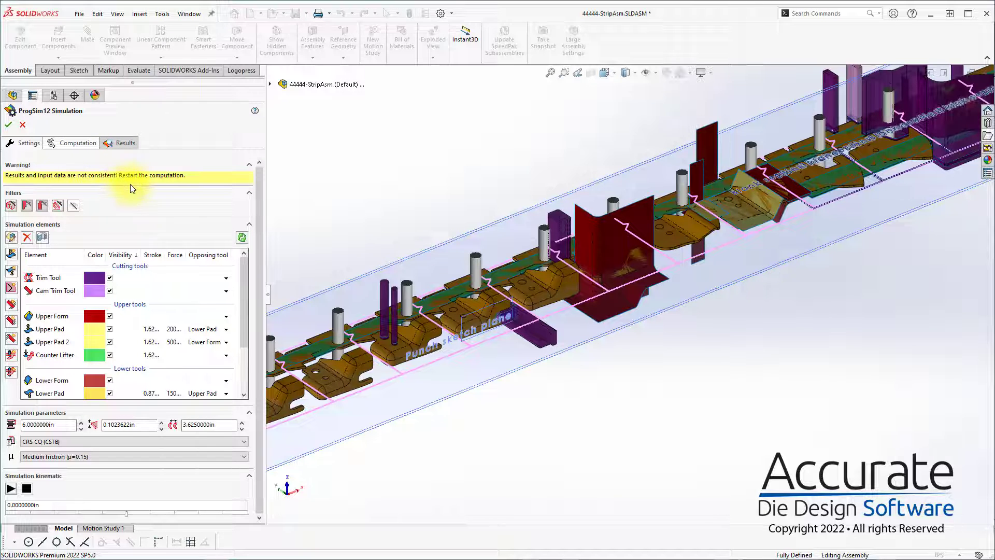
{"action": "left_click", "coordinate": [83, 140]}
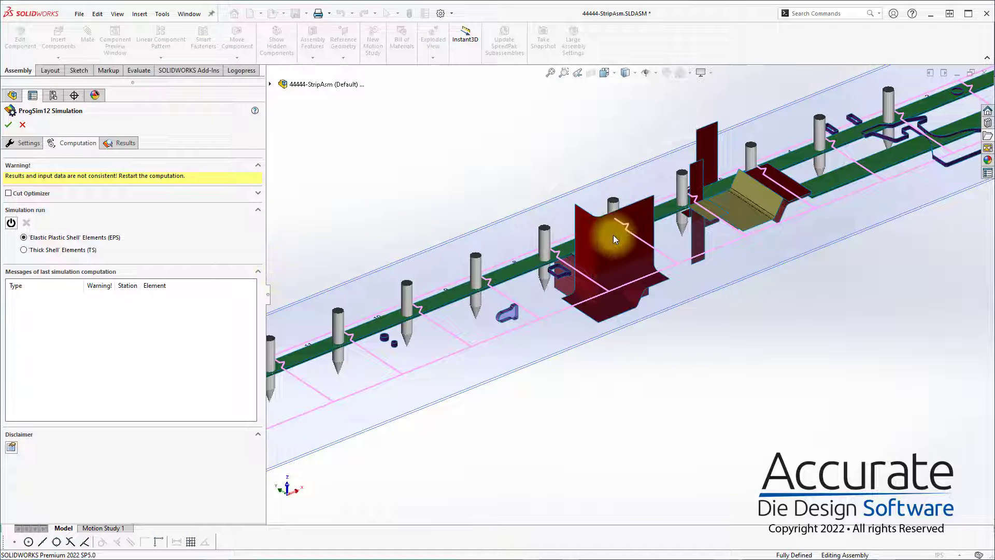
{"action": "mouse_move", "coordinate": [726, 225]}
{"action": "middle_mouse_down"}
{"action": "mouse_move", "coordinate": [738, 223]}
{"action": "mouse_move", "coordinate": [759, 249]}
{"action": "mouse_move", "coordinate": [722, 233]}
{"action": "middle_mouse_up"}
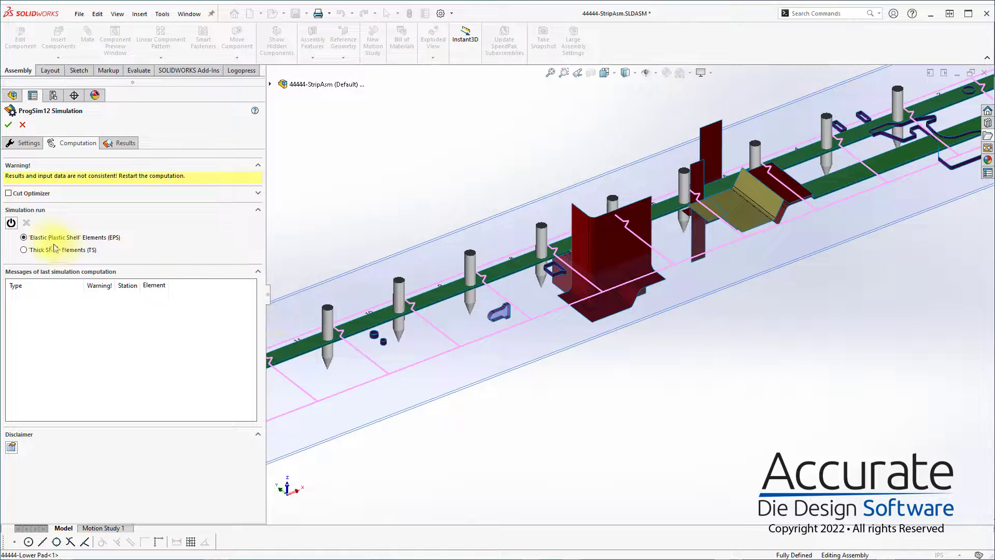
{"action": "left_click", "coordinate": [10, 223]}
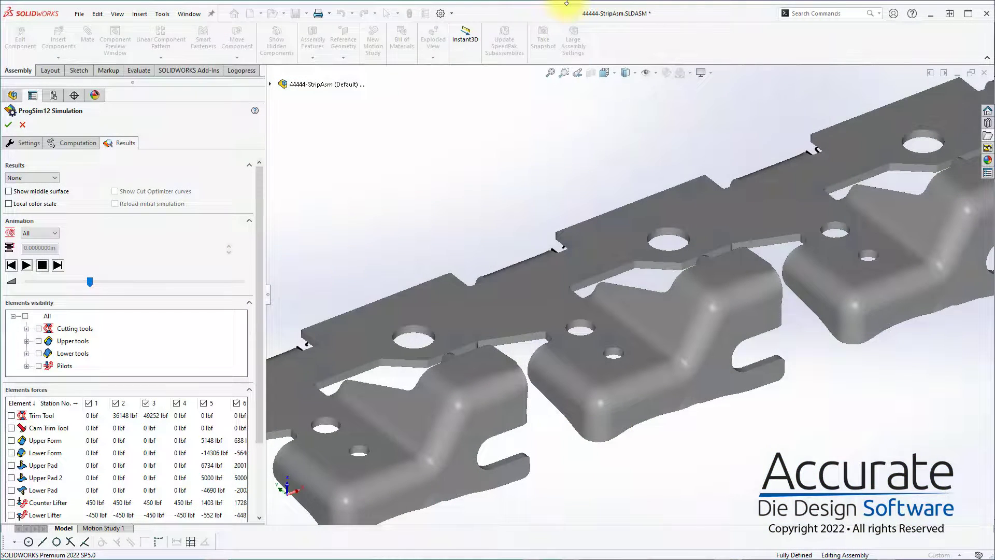
Examine the computed strip along its full length and the formed part near station 9 in close-up.
{"action": "left_click", "coordinate": [407, 183]}
{"action": "scroll", "coordinate": [437, 191], "scroll_direction": "up", "scroll_amount": 4}
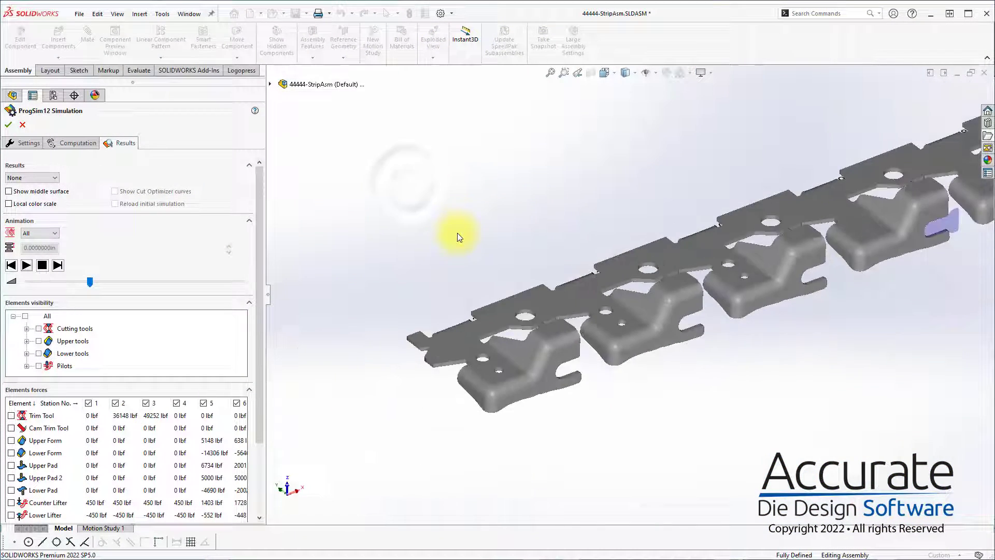
{"action": "scroll", "coordinate": [774, 278], "scroll_direction": "up", "scroll_amount": 4}
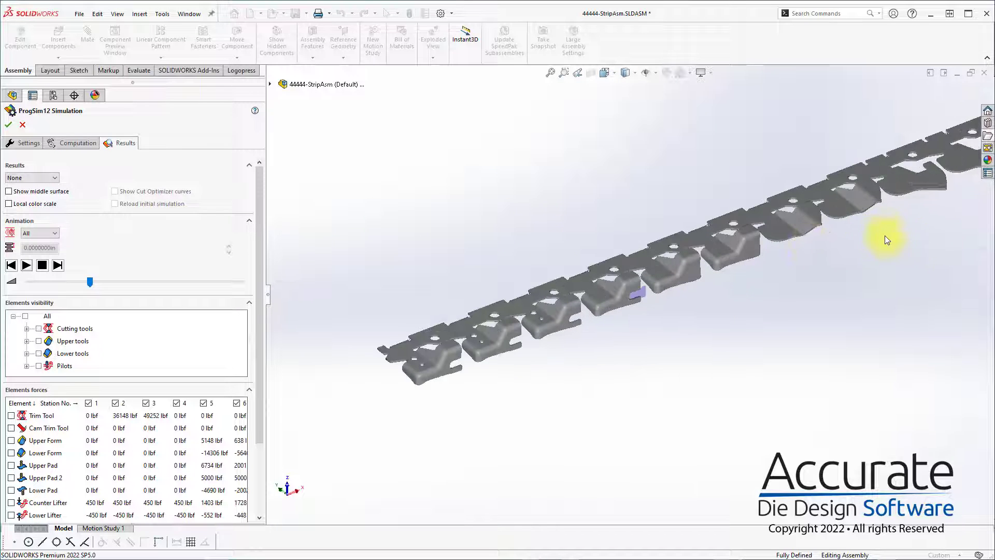
{"action": "middle_click_drag", "start_coordinate": [791, 247], "coordinate": [753, 369]}
{"action": "scroll", "coordinate": [564, 282], "scroll_direction": "down", "scroll_amount": 3}
{"action": "scroll", "coordinate": [565, 282], "scroll_direction": "down", "scroll_amount": 6}
{"action": "scroll", "coordinate": [702, 345], "scroll_direction": "down", "scroll_amount": 1}
{"action": "scroll", "coordinate": [788, 396], "scroll_direction": "down", "scroll_amount": 5}
{"action": "scroll", "coordinate": [738, 329], "scroll_direction": "up", "scroll_amount": 3}
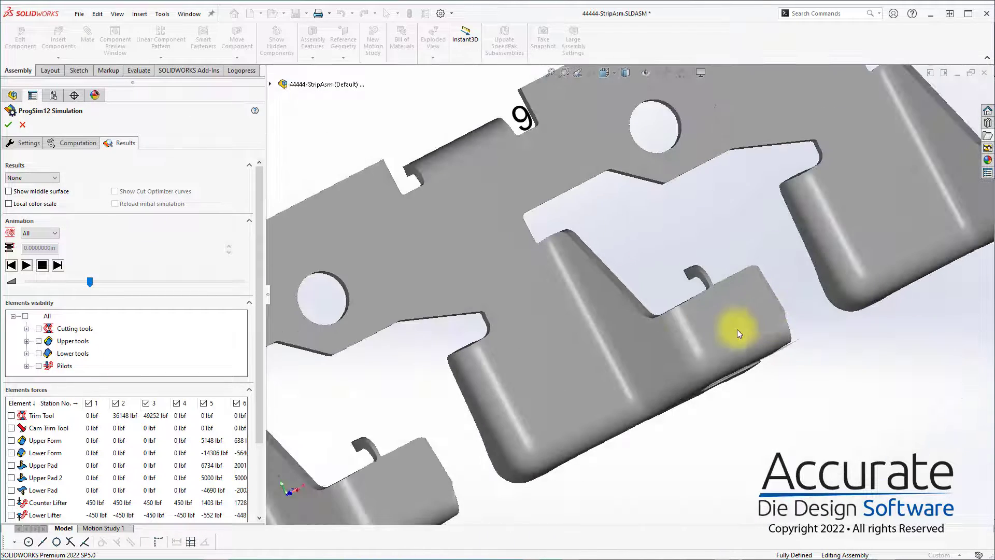
{"action": "scroll", "coordinate": [738, 327], "scroll_direction": "up", "scroll_amount": 3}
{"action": "middle_click_drag", "start_coordinate": [731, 324], "coordinate": [758, 293]}
{"action": "scroll", "coordinate": [835, 292], "scroll_direction": "up", "scroll_amount": 8}
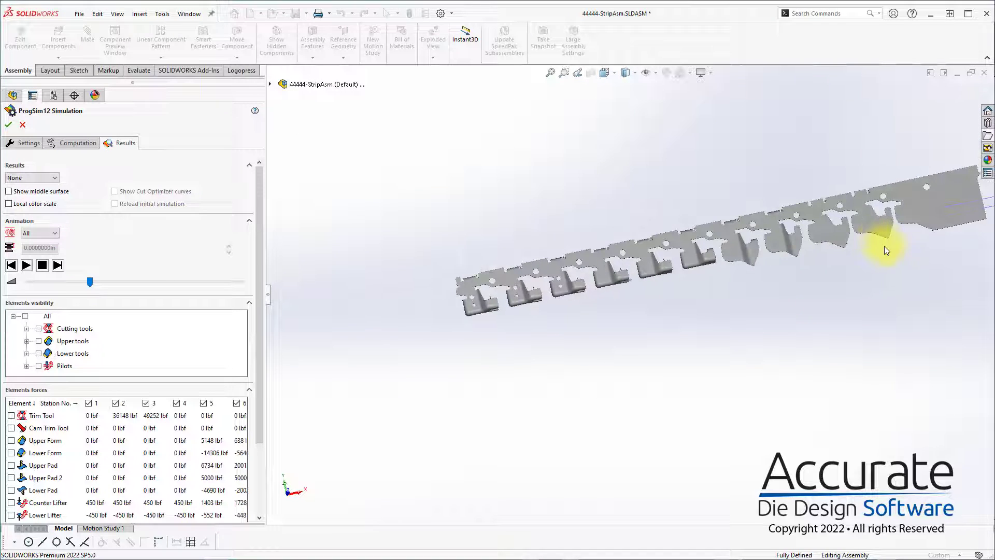
Examine the computed strip from the side and from above, comparing the forming progression around stations 6 and 7.
{"action": "scroll", "coordinate": [837, 232], "scroll_direction": "down", "scroll_amount": 4}
{"action": "middle_click_drag", "start_coordinate": [730, 257], "coordinate": [613, 241]}
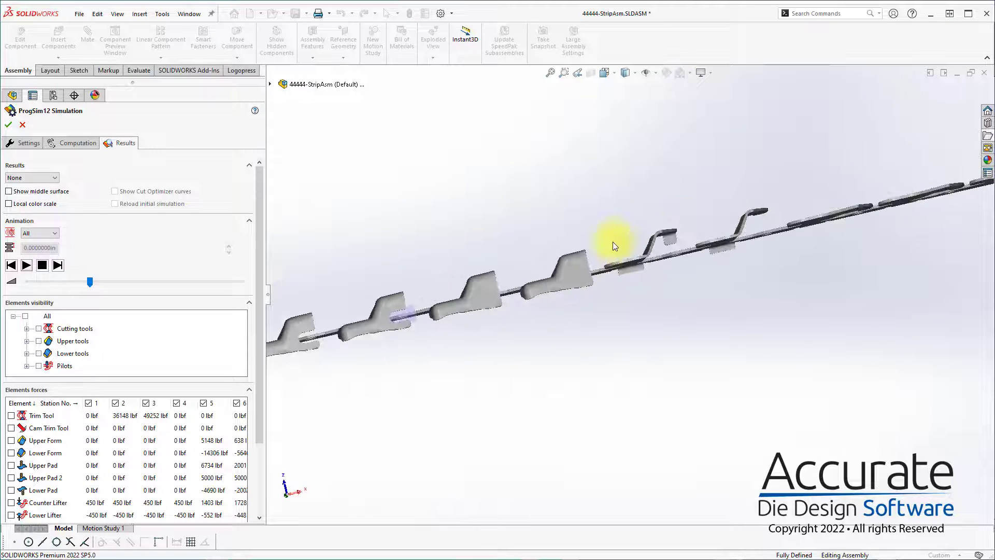
{"action": "mouse_move", "coordinate": [518, 297]}
{"action": "middle_mouse_down"}
{"action": "mouse_move", "coordinate": [554, 286]}
{"action": "mouse_move", "coordinate": [569, 311]}
{"action": "mouse_move", "coordinate": [530, 309]}
{"action": "middle_mouse_up"}
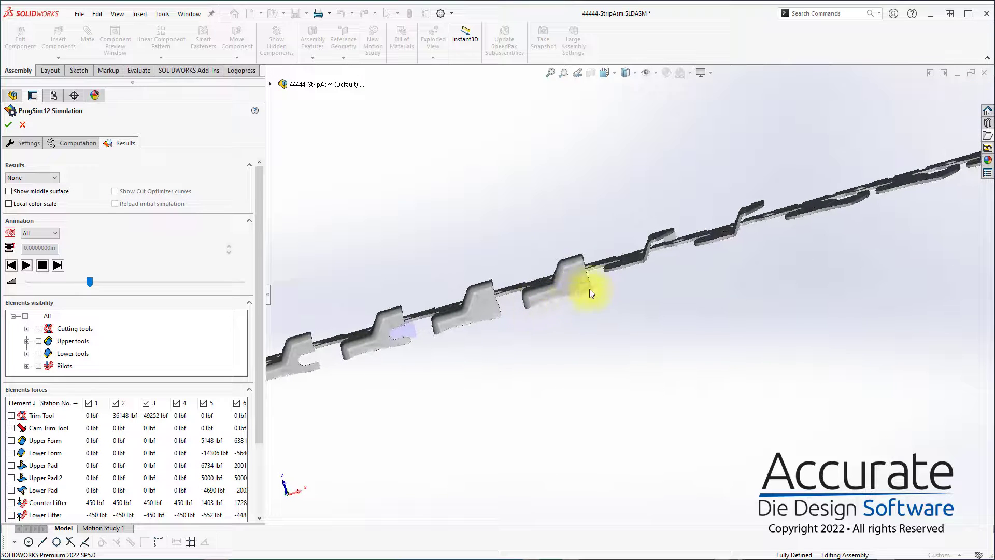
{"action": "middle_click_drag", "start_coordinate": [591, 293], "coordinate": [646, 434]}
{"action": "scroll", "coordinate": [674, 241], "scroll_direction": "down", "scroll_amount": 5}
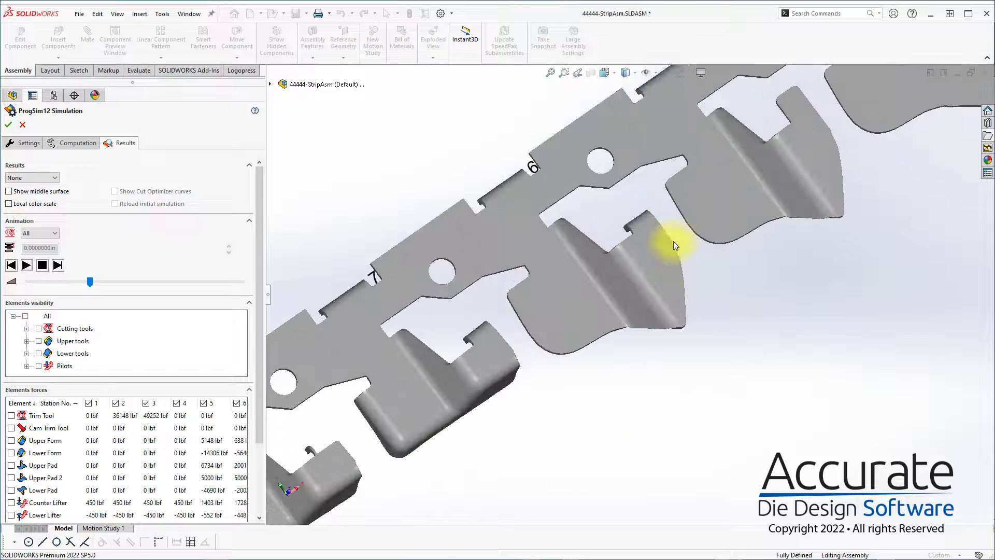
{"action": "scroll", "coordinate": [598, 291], "scroll_direction": "up", "scroll_amount": 6}
{"action": "scroll", "coordinate": [432, 453], "scroll_direction": "up", "scroll_amount": 1}
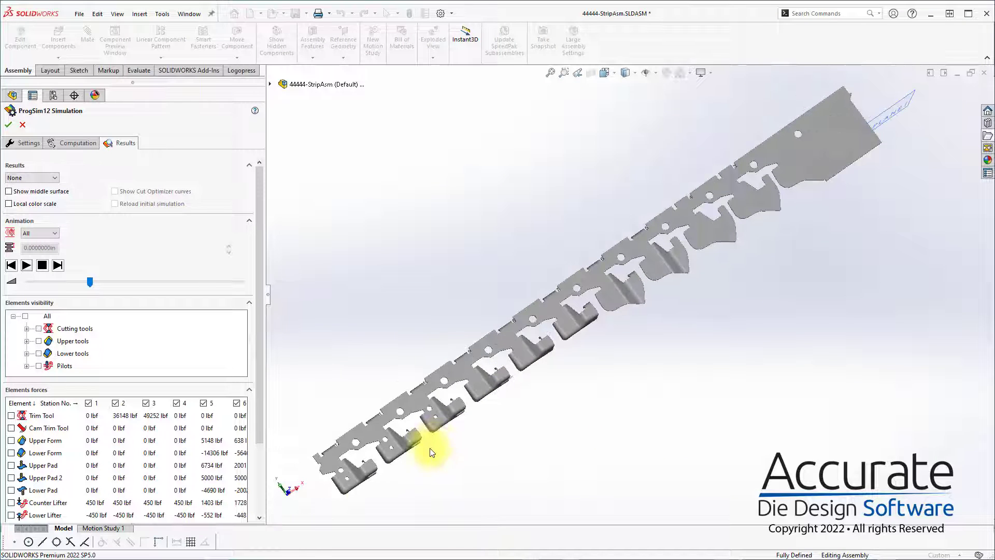
{"action": "scroll", "coordinate": [431, 450], "scroll_direction": "down", "scroll_amount": 2}
{"action": "middle_click_drag", "start_coordinate": [452, 444], "coordinate": [424, 403]}
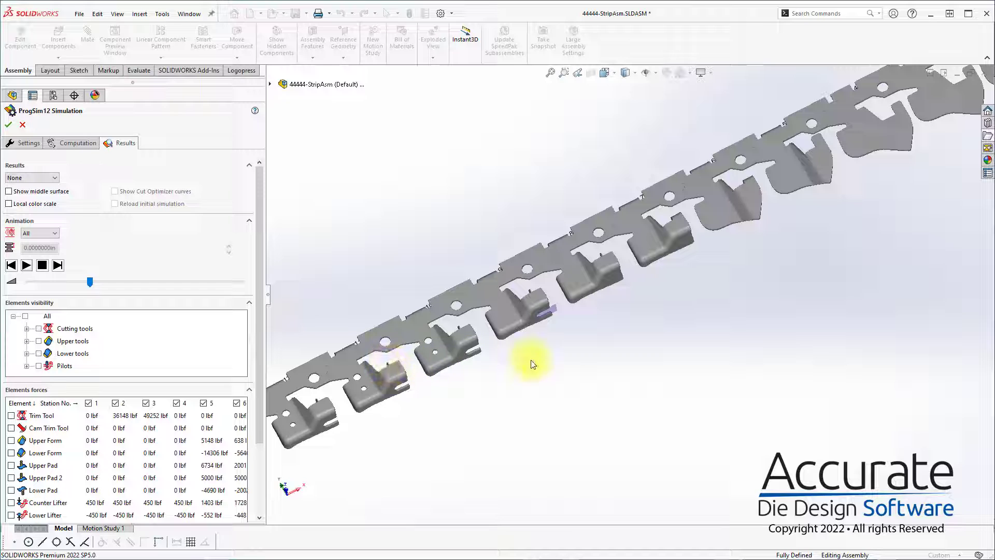
{"action": "middle_click_drag", "start_coordinate": [534, 359], "coordinate": [549, 325]}
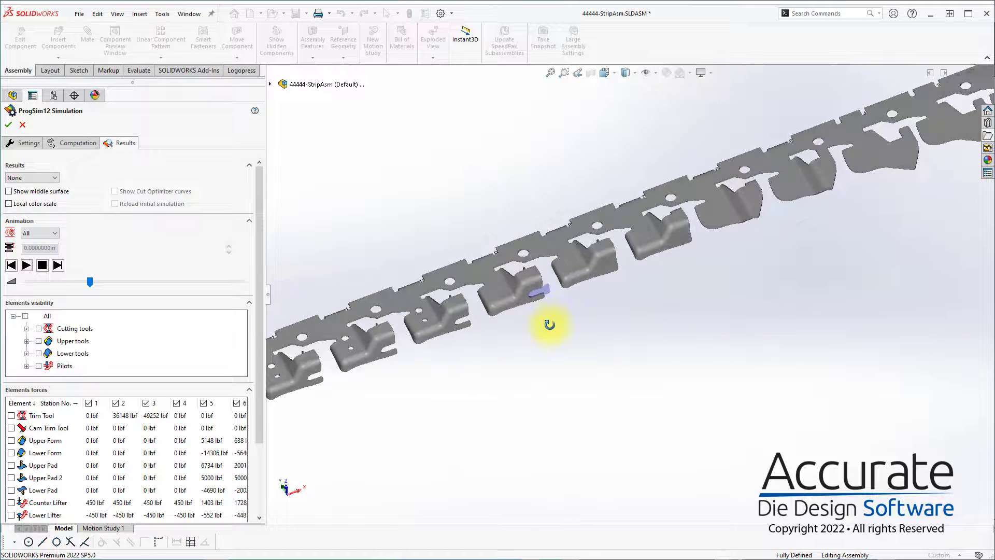
Display the Formability result on the computed strip.
{"action": "left_click", "coordinate": [45, 177]}
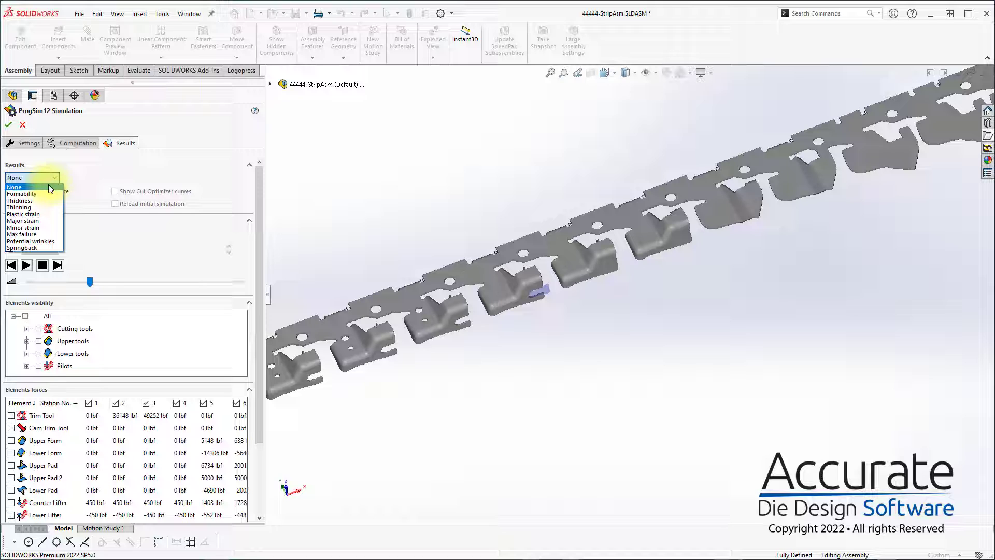
{"action": "left_click", "coordinate": [36, 194]}
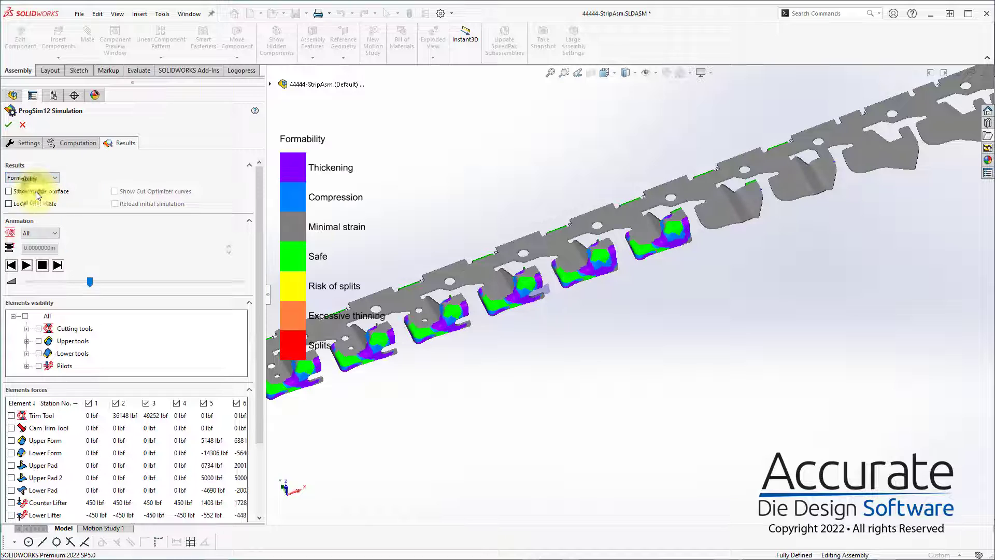
{"action": "middle_click_drag", "start_coordinate": [444, 268], "coordinate": [632, 270]}
{"action": "scroll", "coordinate": [710, 242], "scroll_direction": "down", "scroll_amount": 6}
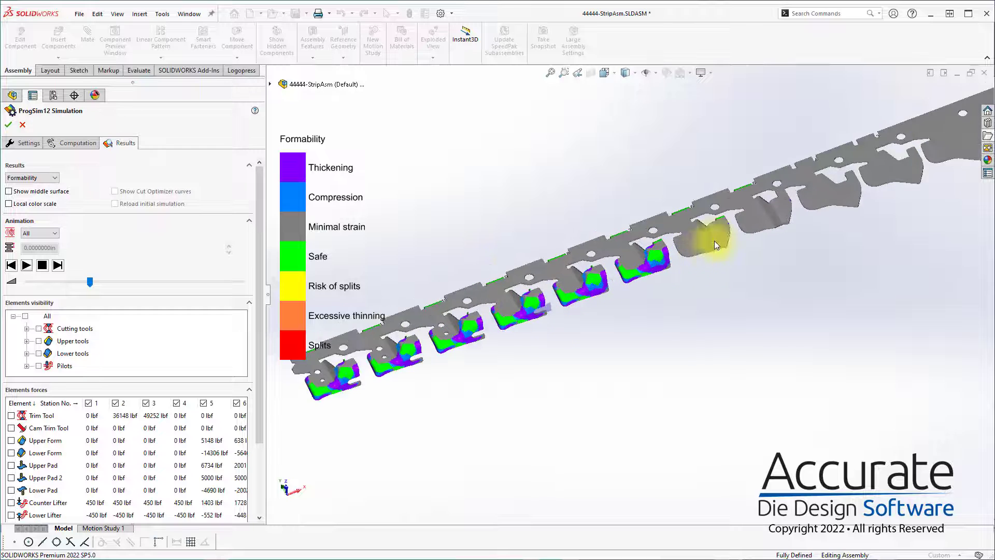
Examine the formability zones on the formed parts up close and along the strip, comparing them with the color legend.
{"action": "middle_click_drag", "start_coordinate": [577, 267], "coordinate": [673, 144]}
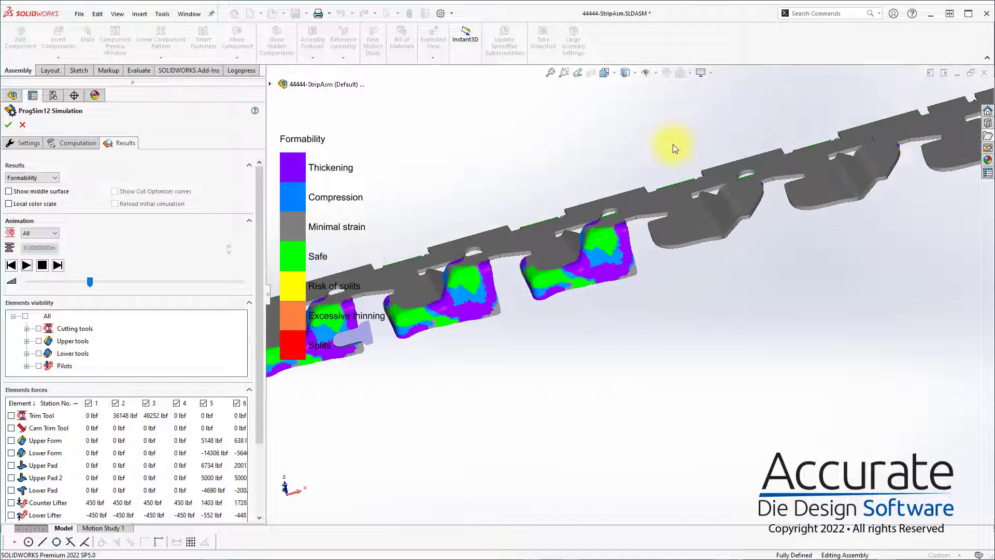
{"action": "scroll", "coordinate": [633, 158], "scroll_direction": "down", "scroll_amount": 1}
{"action": "scroll", "coordinate": [535, 253], "scroll_direction": "up", "scroll_amount": 1}
{"action": "scroll", "coordinate": [531, 253], "scroll_direction": "down", "scroll_amount": 2}
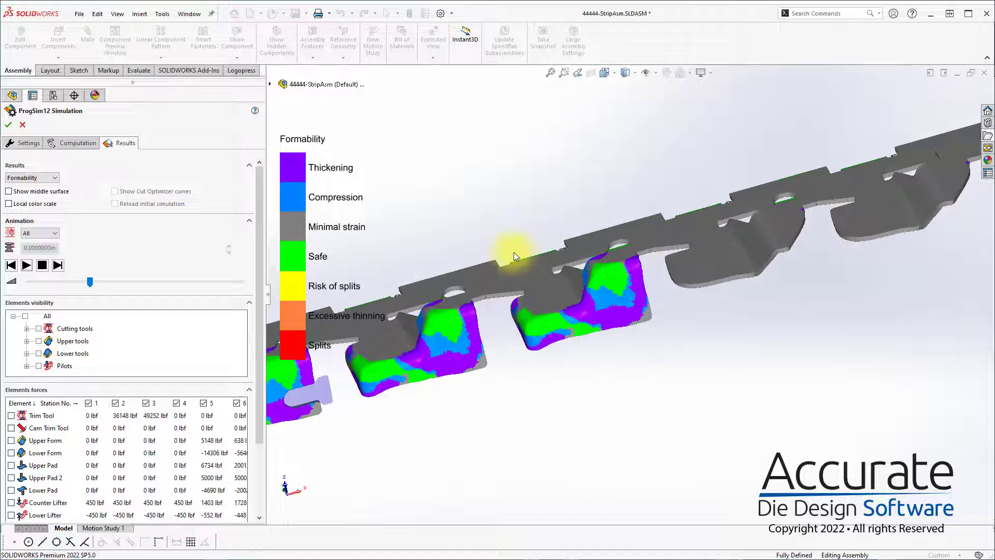
{"action": "scroll", "coordinate": [510, 241], "scroll_direction": "down", "scroll_amount": 3}
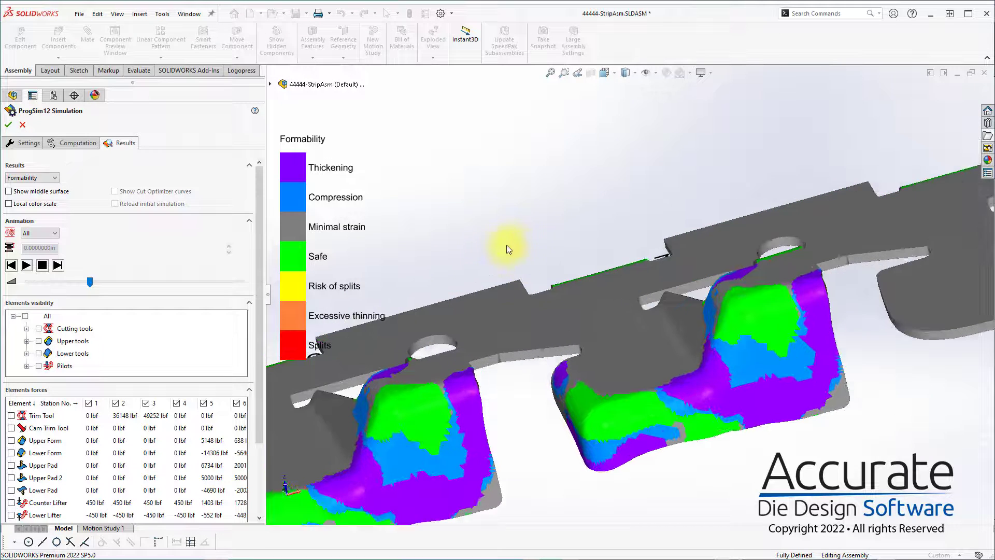
{"action": "scroll", "coordinate": [490, 254], "scroll_direction": "up", "scroll_amount": 1}
{"action": "scroll", "coordinate": [757, 356], "scroll_direction": "up", "scroll_amount": 2}
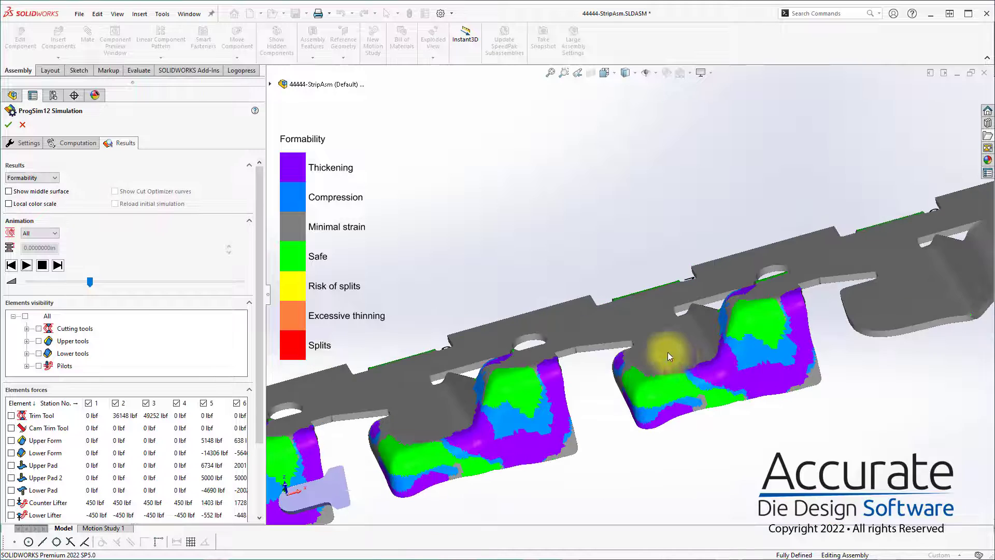
{"action": "middle_click_drag", "start_coordinate": [668, 352], "coordinate": [676, 360]}
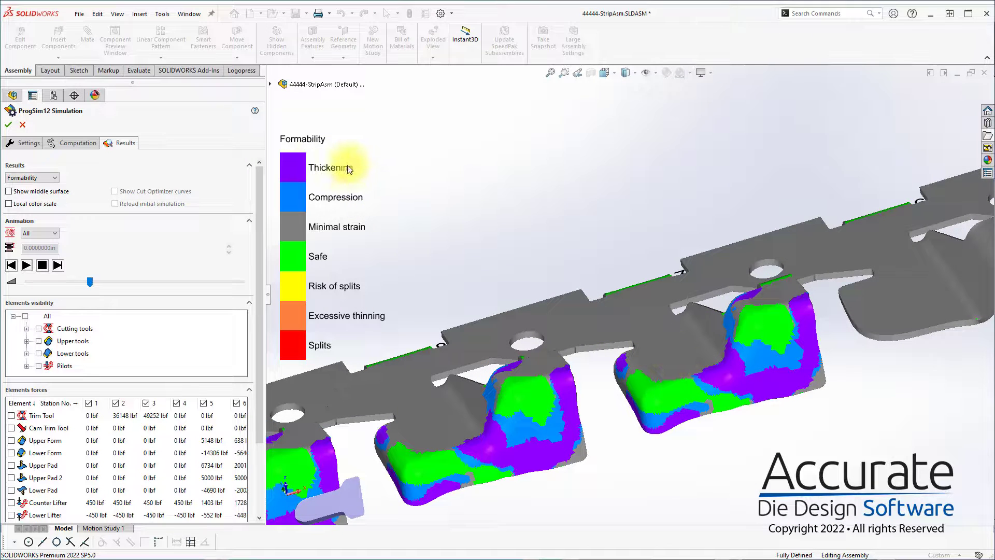
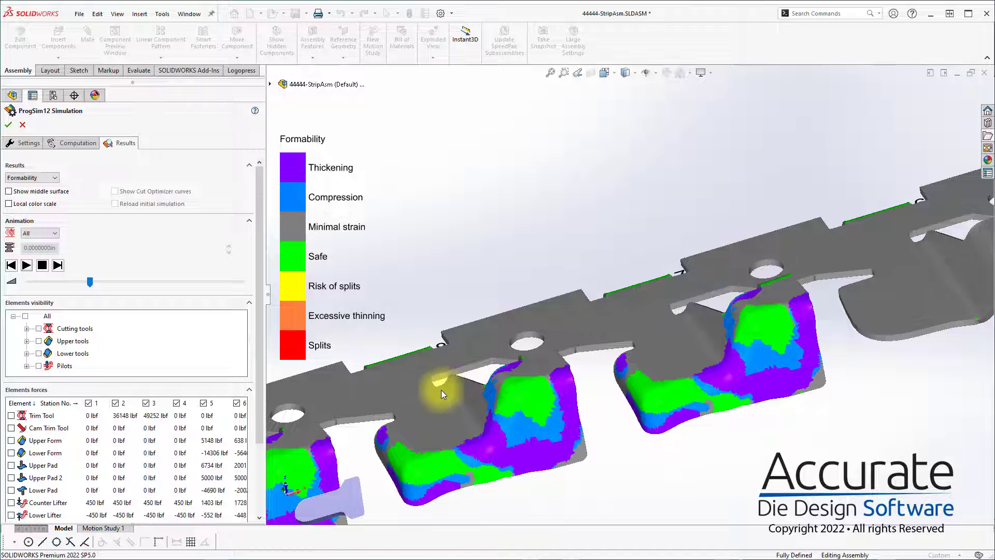
{"action": "middle_click_drag", "start_coordinate": [455, 400], "coordinate": [506, 398]}
{"action": "key", "text": "f"}
{"action": "scroll", "coordinate": [633, 330], "scroll_direction": "down", "scroll_amount": 8}
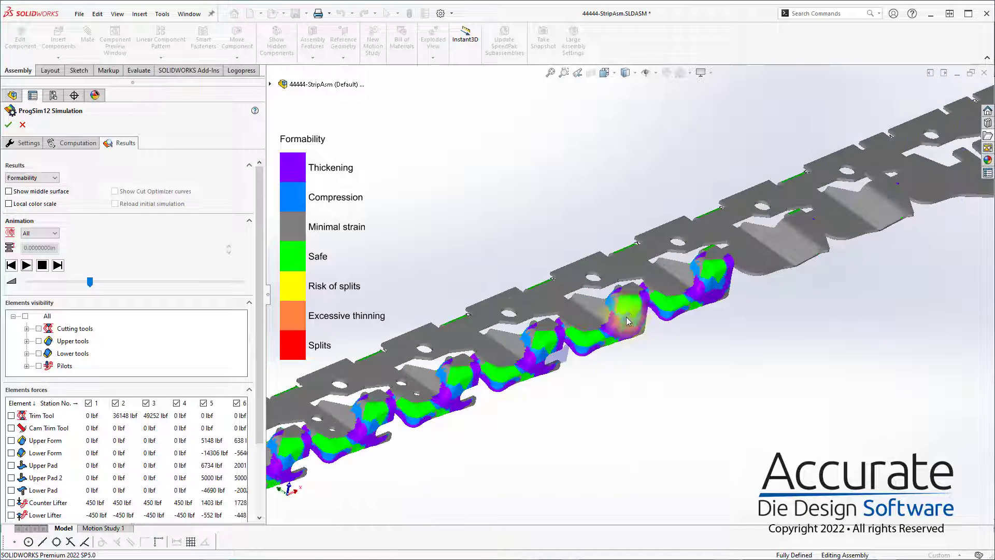
Display the Thickness result and probe the thickness at a point on a formed part.
{"action": "left_click", "coordinate": [38, 178]}
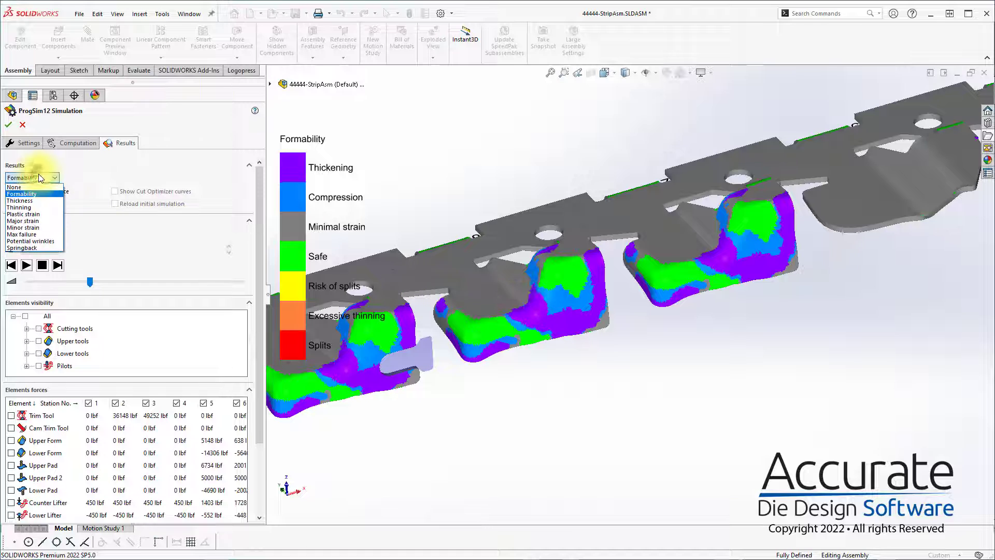
{"action": "left_click", "coordinate": [46, 200]}
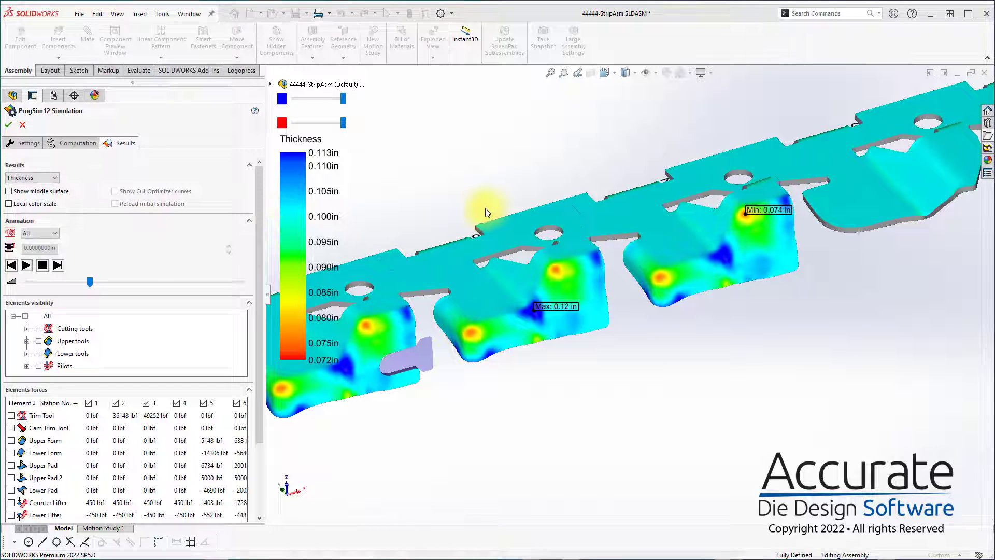
{"action": "middle_click_drag", "start_coordinate": [486, 212], "coordinate": [488, 211]}
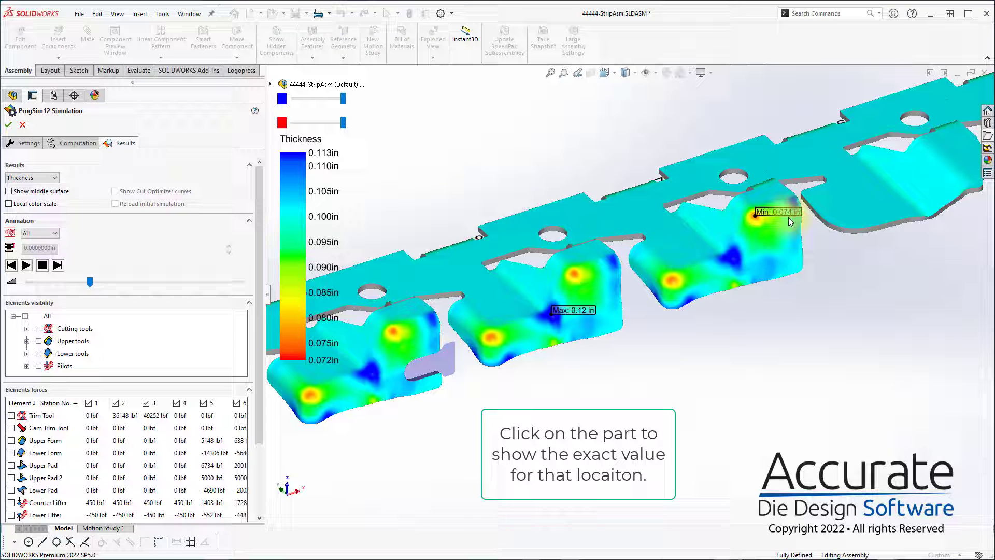
{"action": "left_click", "coordinate": [580, 333]}
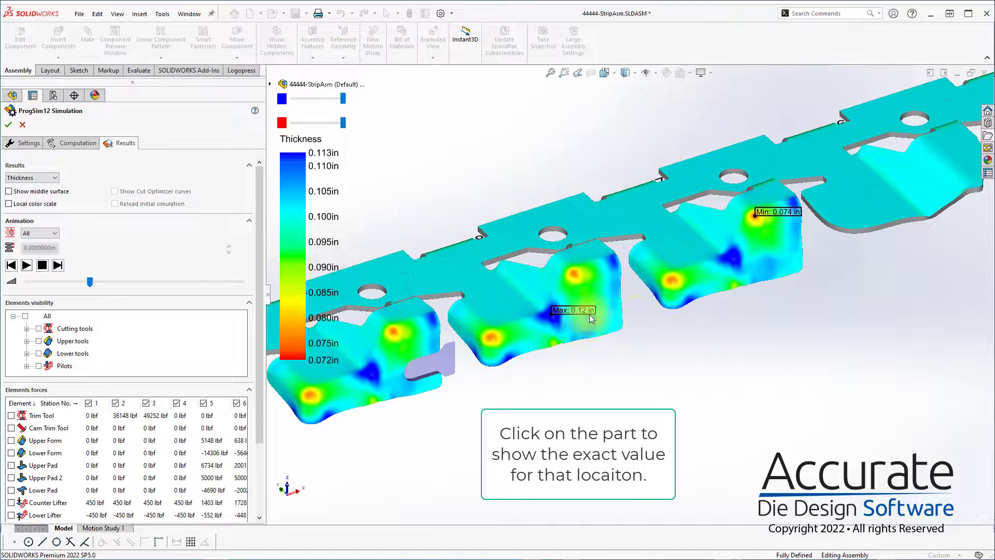
Review the Thinning and Plastic strain results on the formed parts and open the choice of result types again.
{"action": "left_click", "coordinate": [26, 180]}
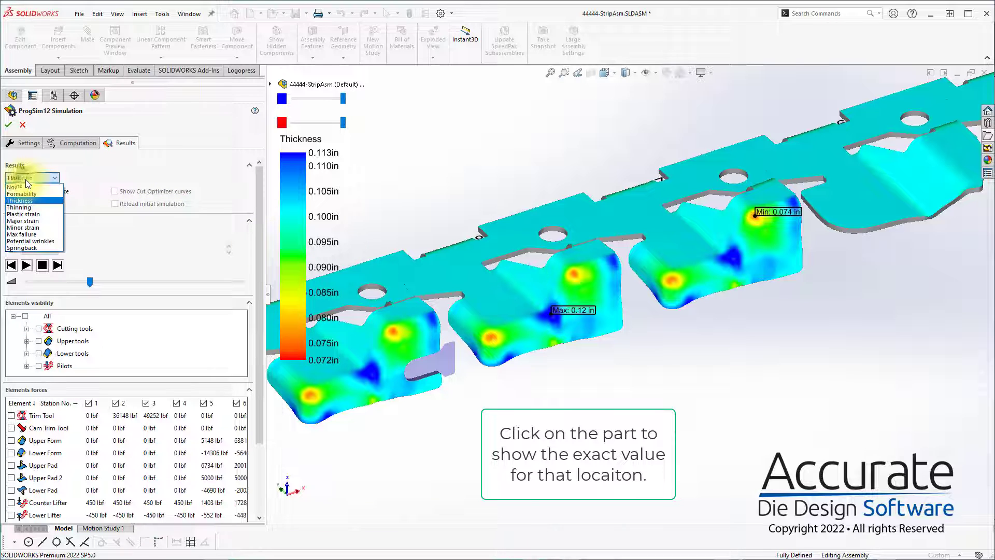
{"action": "left_click", "coordinate": [32, 207]}
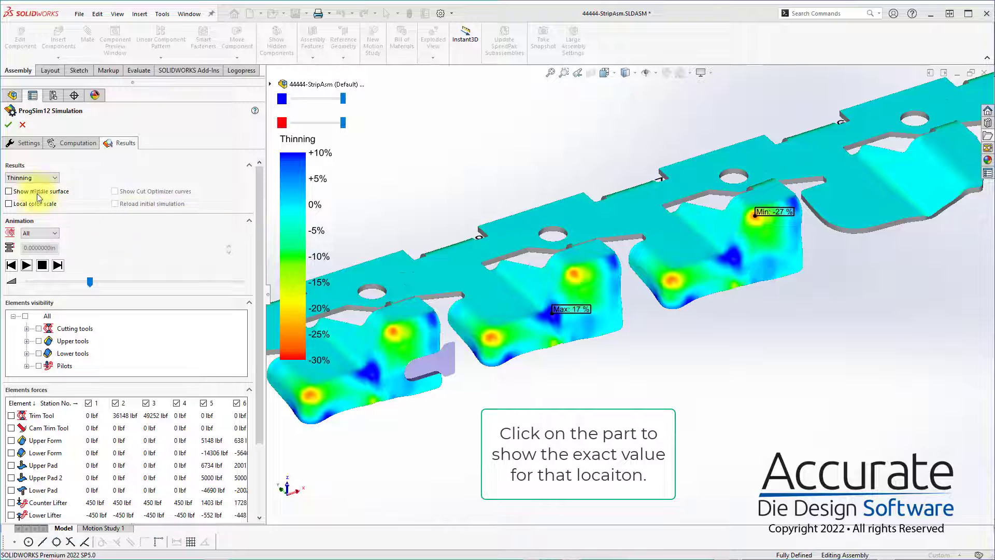
{"action": "left_click", "coordinate": [31, 178]}
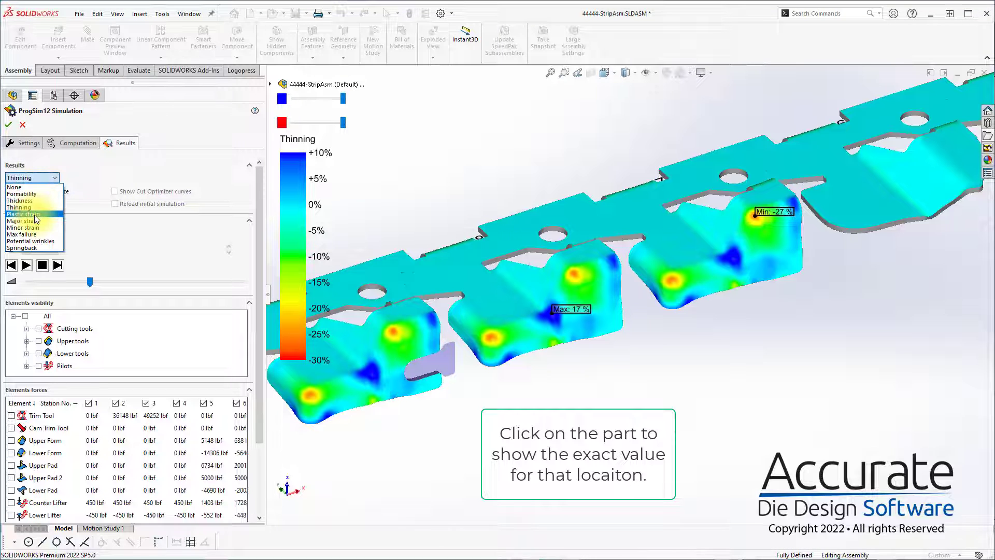
{"action": "left_click", "coordinate": [34, 215]}
{"action": "middle_click_drag", "start_coordinate": [640, 338], "coordinate": [645, 333]}
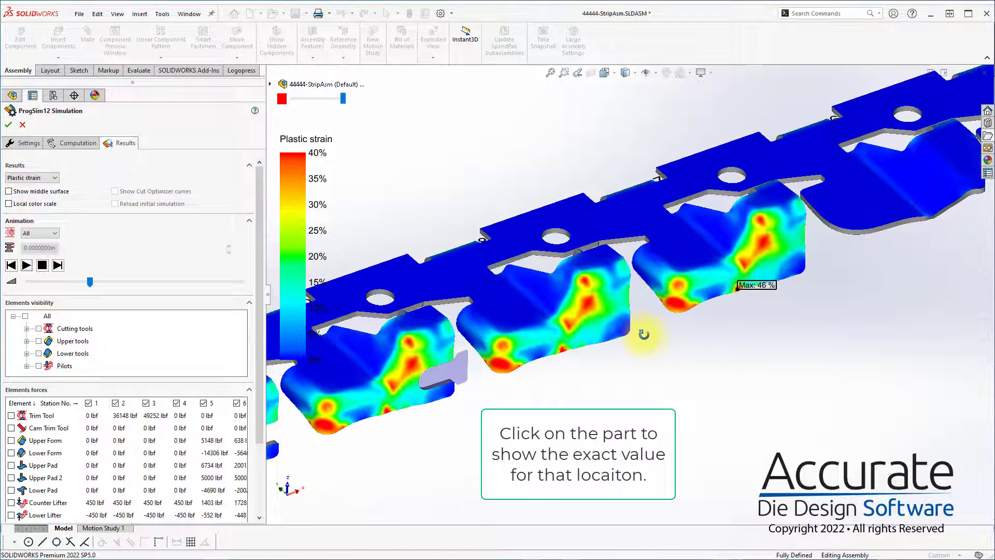
{"action": "left_click", "coordinate": [37, 177]}
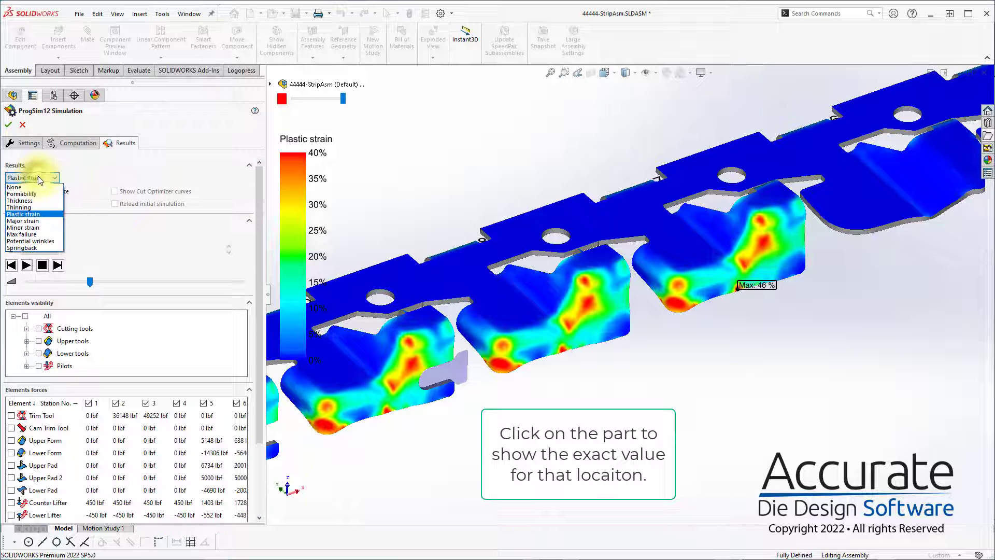
Display the Major strain result on the strip, followed by the Minor strain result.
{"action": "left_click", "coordinate": [48, 220]}
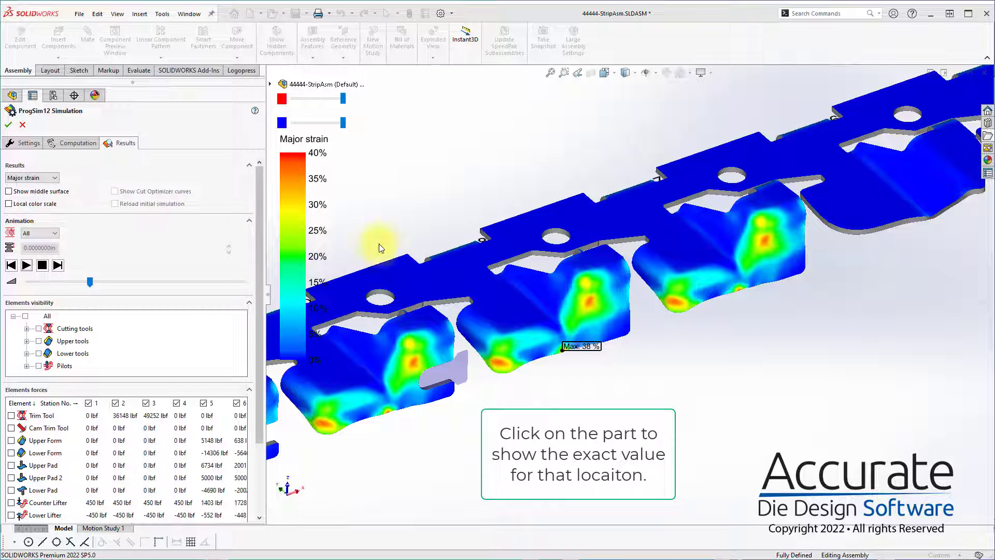
{"action": "mouse_move", "coordinate": [532, 311]}
{"action": "middle_mouse_down"}
{"action": "mouse_move", "coordinate": [540, 324]}
{"action": "mouse_move", "coordinate": [518, 320]}
{"action": "middle_mouse_up"}
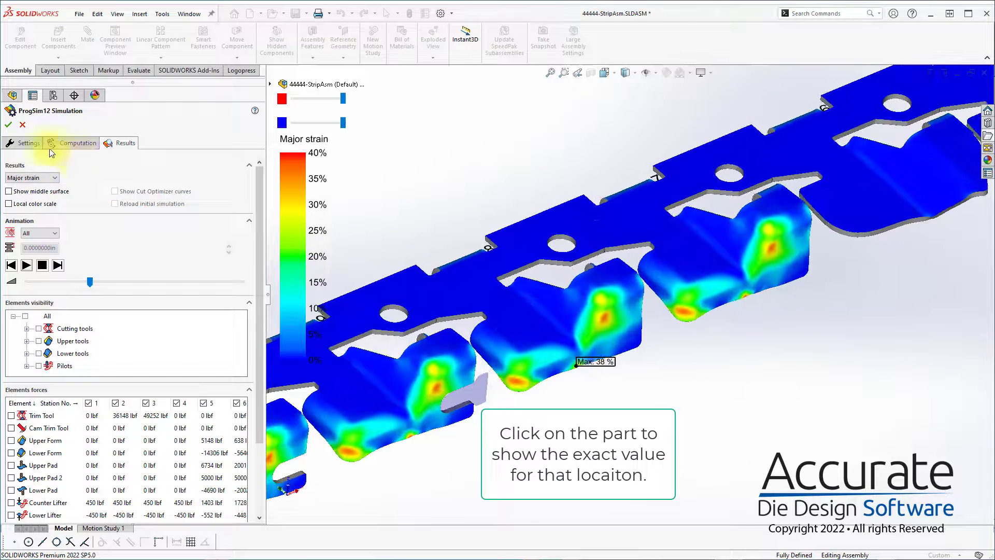
{"action": "left_click", "coordinate": [32, 178]}
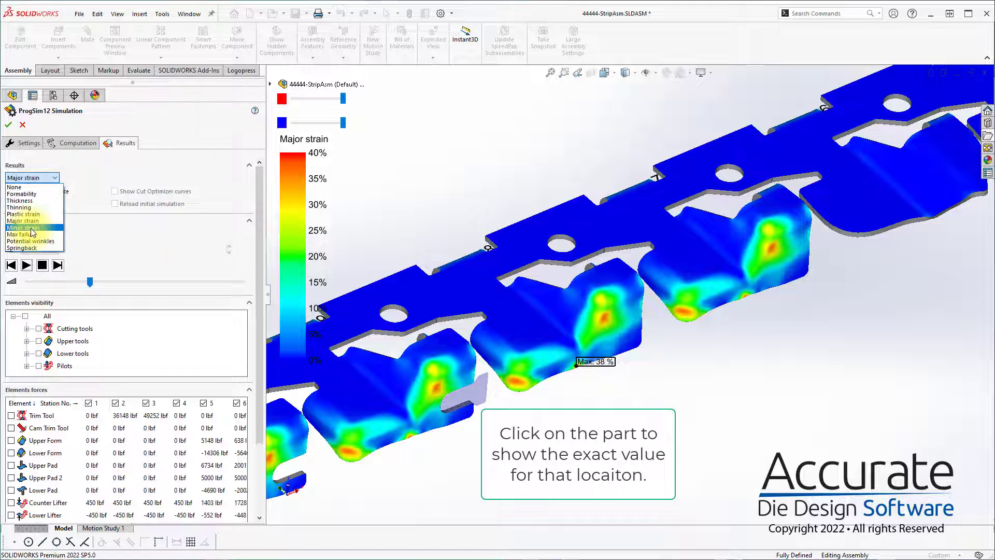
{"action": "left_click", "coordinate": [23, 227]}
{"action": "middle_click_drag", "start_coordinate": [726, 349], "coordinate": [620, 346]}
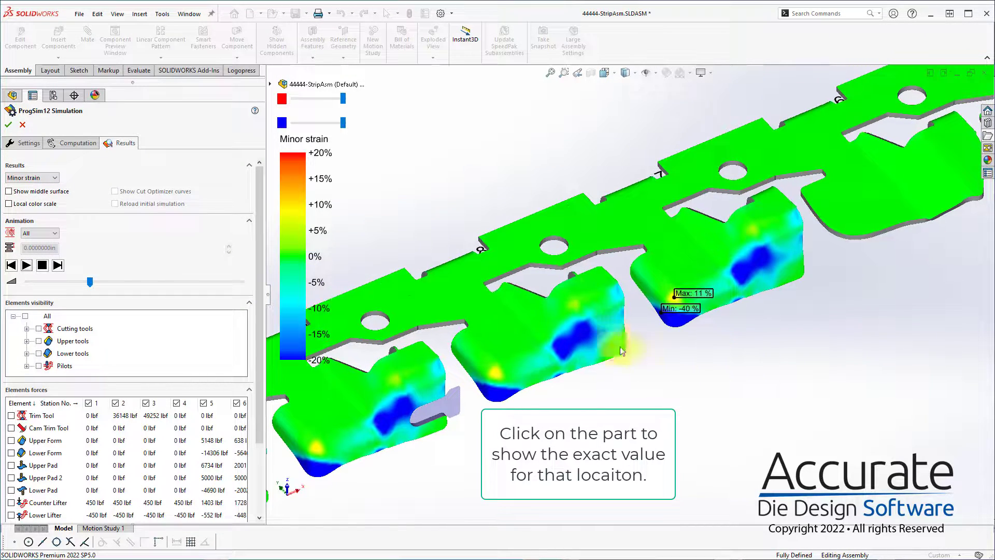
Review the Potential wrinkles result on the formed stations, followed by the Formability result.
{"action": "left_click", "coordinate": [45, 179]}
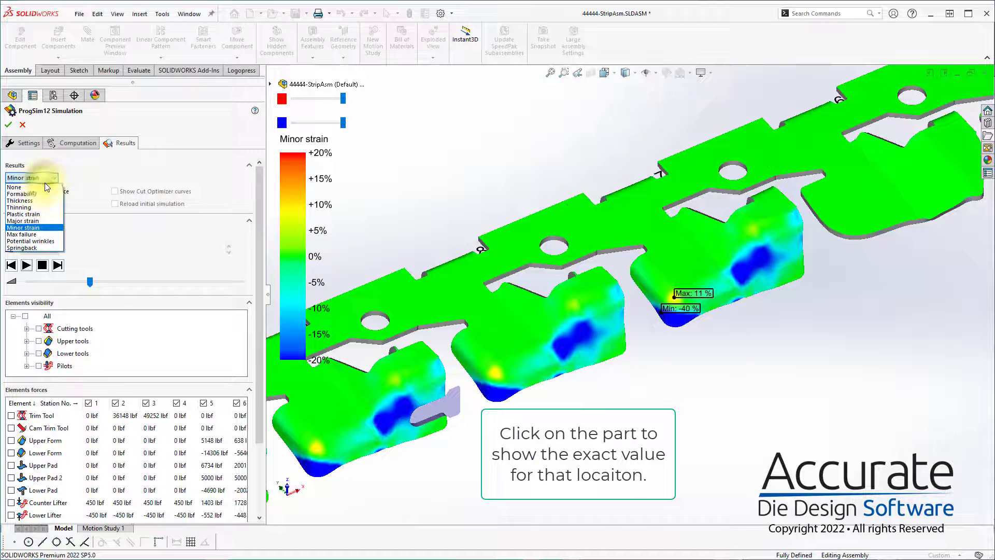
{"action": "left_click", "coordinate": [51, 242]}
{"action": "middle_click_drag", "start_coordinate": [739, 313], "coordinate": [663, 291]}
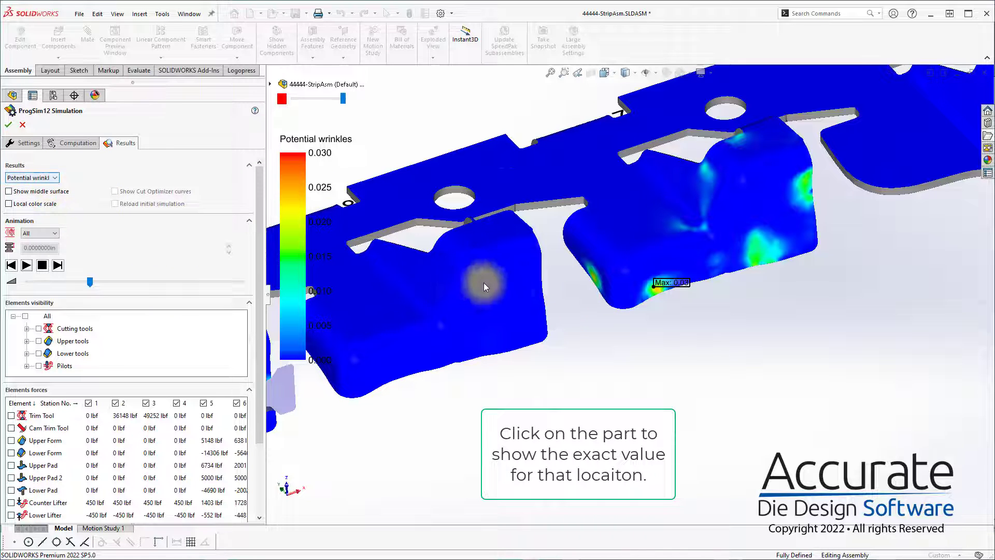
{"action": "left_click", "coordinate": [51, 178]}
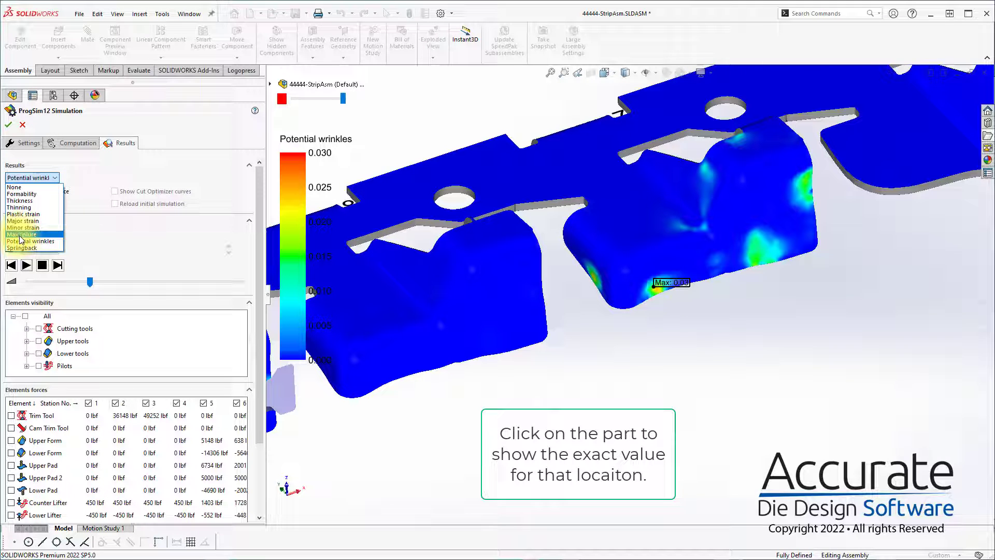
{"action": "left_click", "coordinate": [29, 194]}
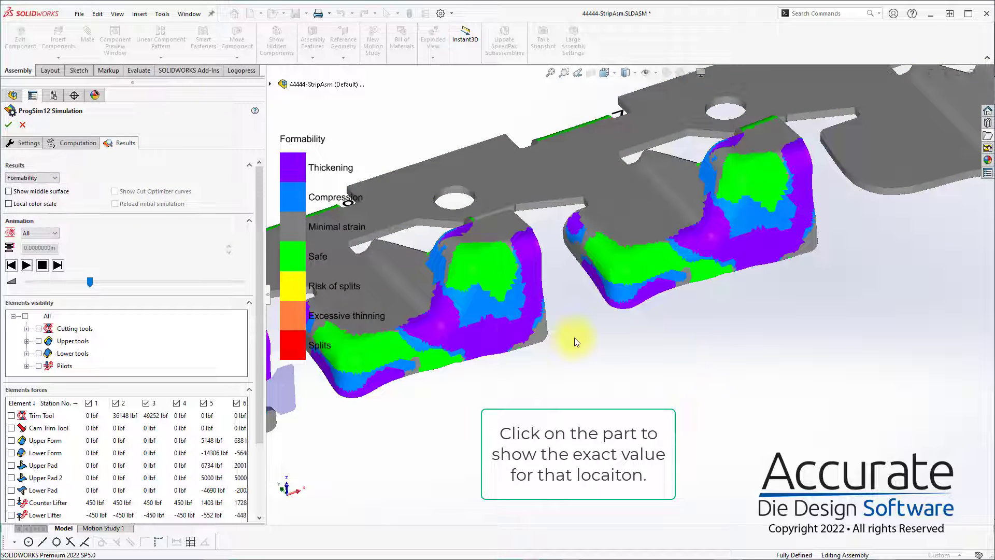
Display the Max failure result and examine it across the formed stations of the strip.
{"action": "left_click", "coordinate": [38, 178]}
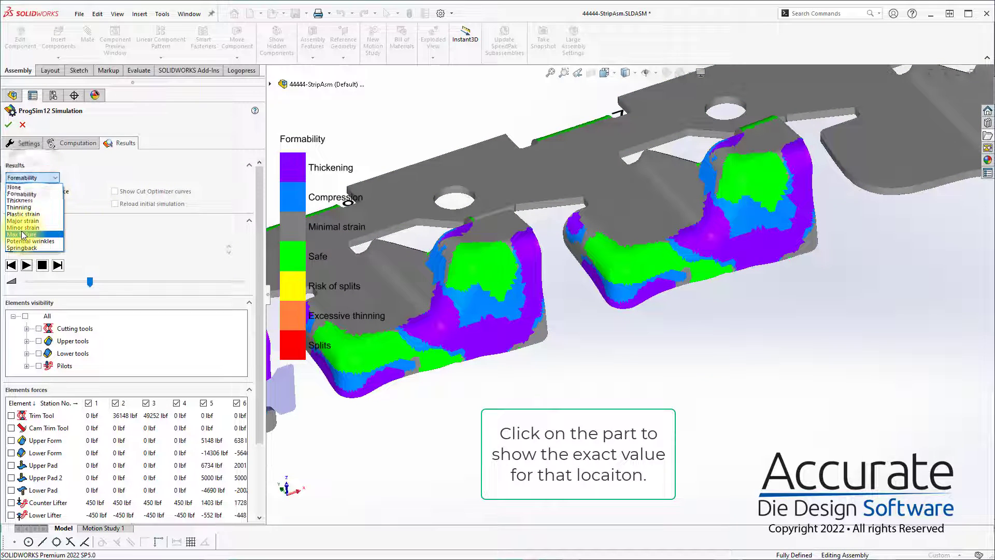
{"action": "left_click", "coordinate": [42, 235]}
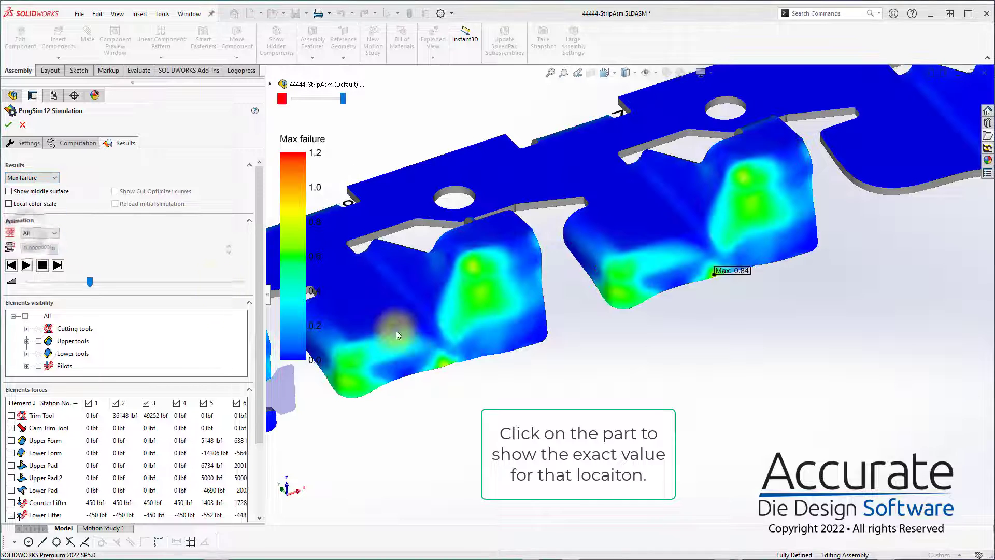
{"action": "left_click", "coordinate": [617, 351]}
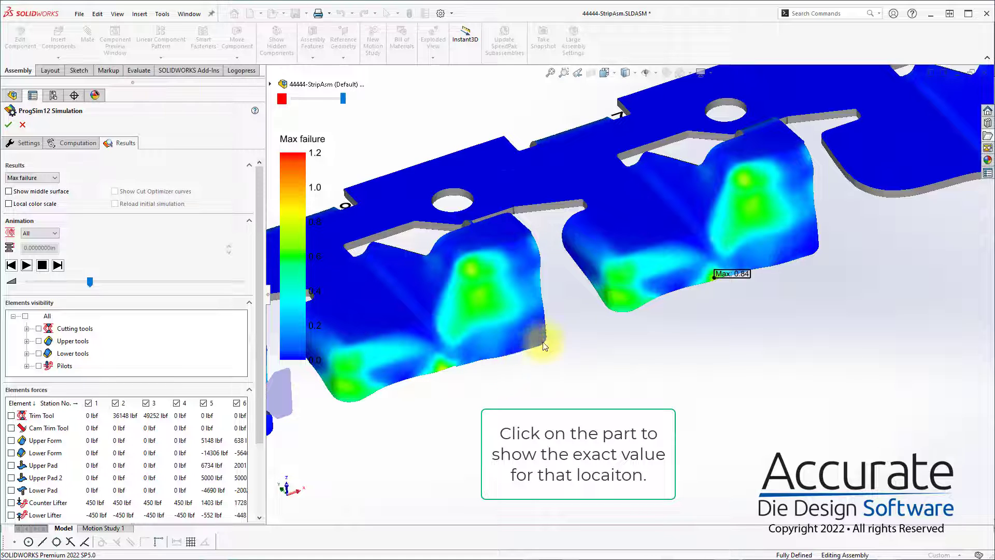
{"action": "scroll", "coordinate": [400, 204], "scroll_direction": "up", "scroll_amount": 1}
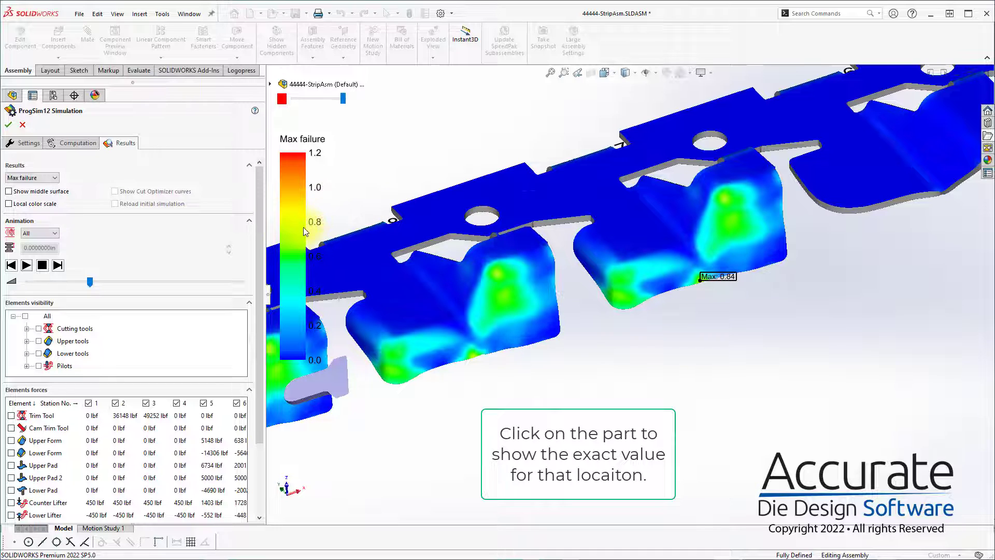
{"action": "scroll", "coordinate": [726, 278], "scroll_direction": "down", "scroll_amount": 2}
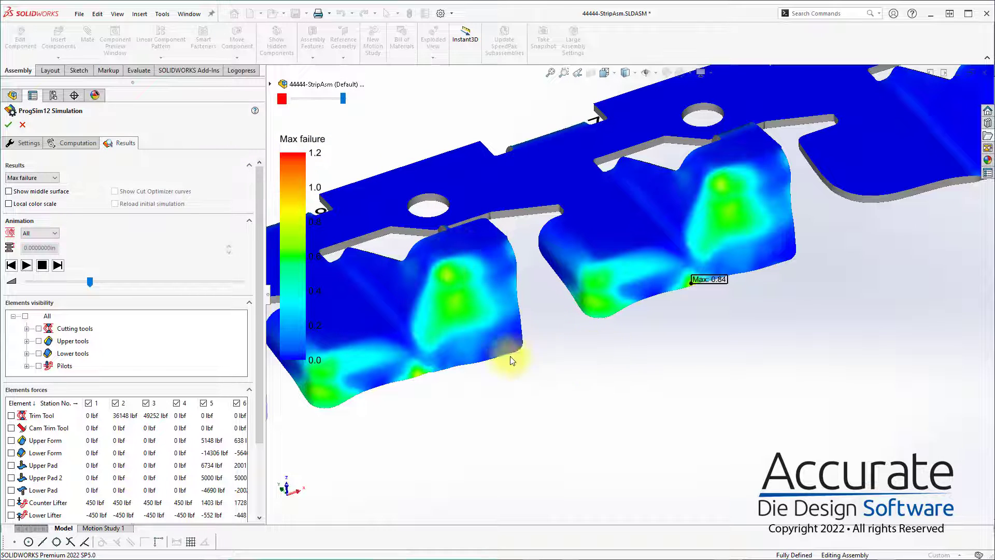
{"action": "scroll", "coordinate": [535, 374], "scroll_direction": "up", "scroll_amount": 5}
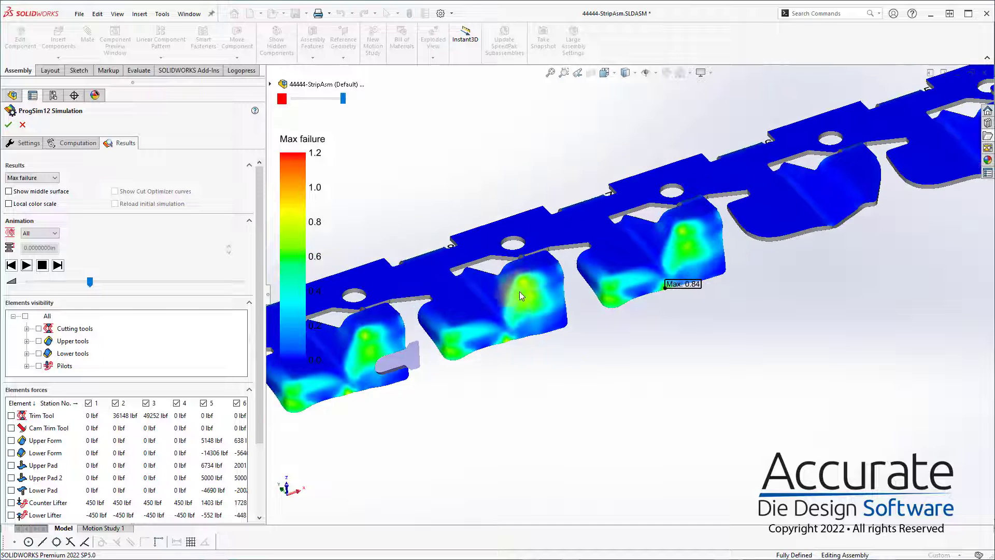
{"action": "middle_click_drag", "start_coordinate": [366, 375], "coordinate": [460, 361]}
{"action": "scroll", "coordinate": [726, 395], "scroll_direction": "up", "scroll_amount": 3}
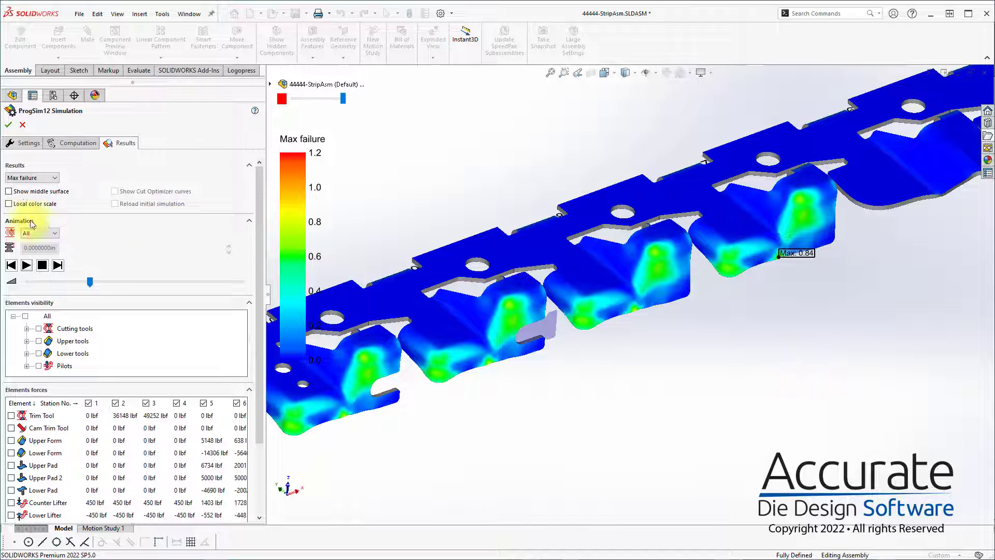
Display the Springback result on the strip and examine the formed part at station 7.
{"action": "left_click", "coordinate": [29, 178]}
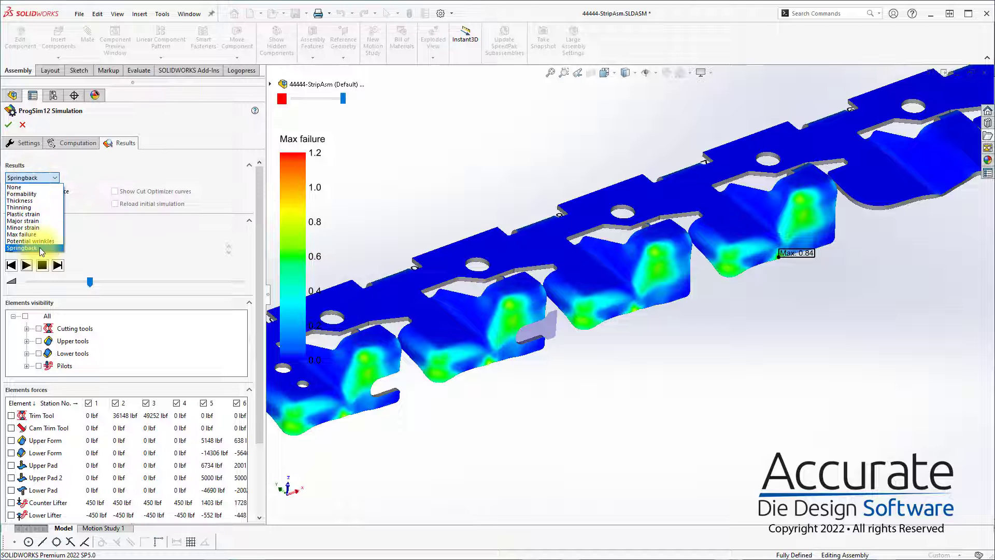
{"action": "left_click", "coordinate": [39, 248]}
{"action": "middle_click_drag", "start_coordinate": [854, 234], "coordinate": [853, 180]}
{"action": "scroll", "coordinate": [854, 179], "scroll_direction": "down", "scroll_amount": 2}
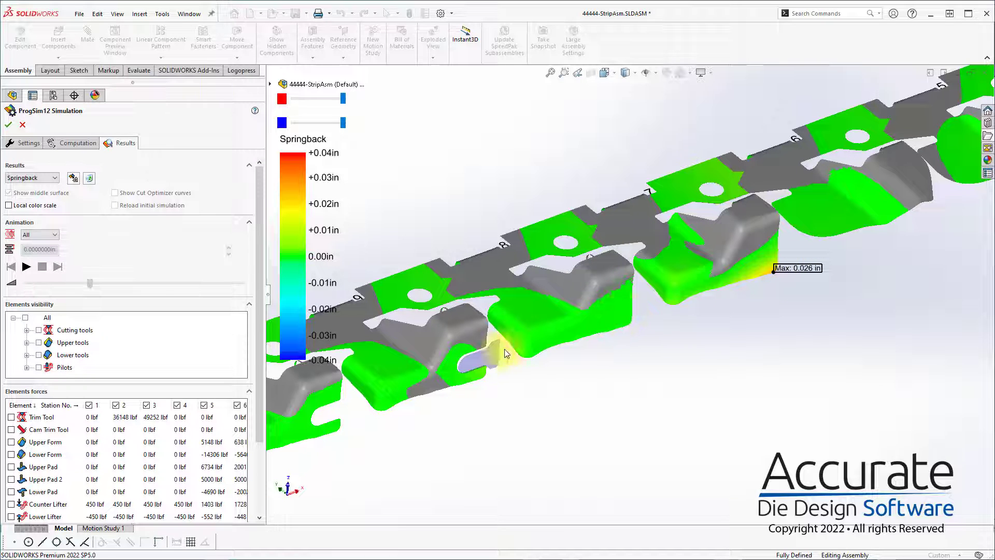
{"action": "scroll", "coordinate": [685, 275], "scroll_direction": "down", "scroll_amount": 2}
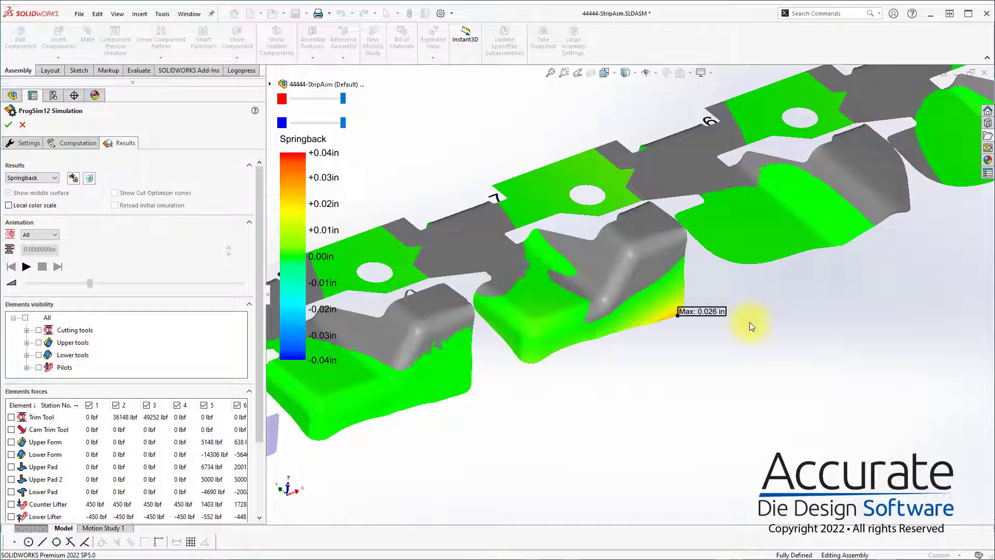
{"action": "middle_click_drag", "start_coordinate": [683, 308], "coordinate": [656, 315]}
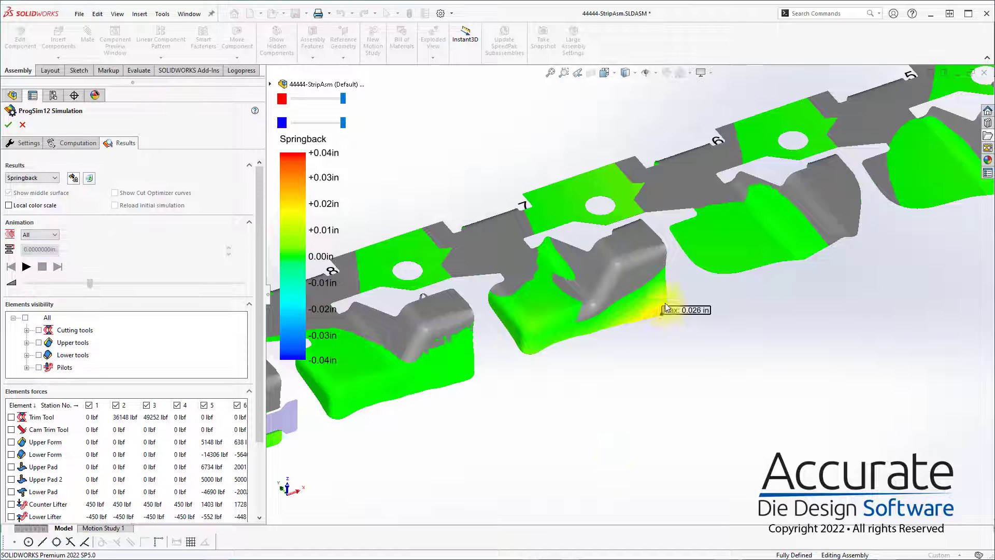
Adjust the springback alignment at station 6 using three adjustment points on the carrier strip.
{"action": "left_click_drag", "start_coordinate": [260, 306], "coordinate": [253, 425]}
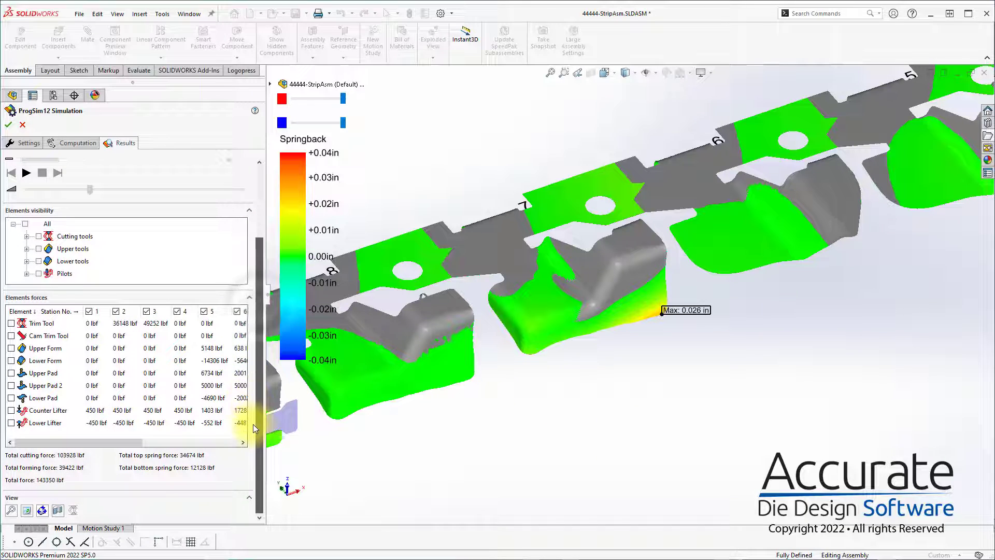
{"action": "left_click", "coordinate": [41, 511]}
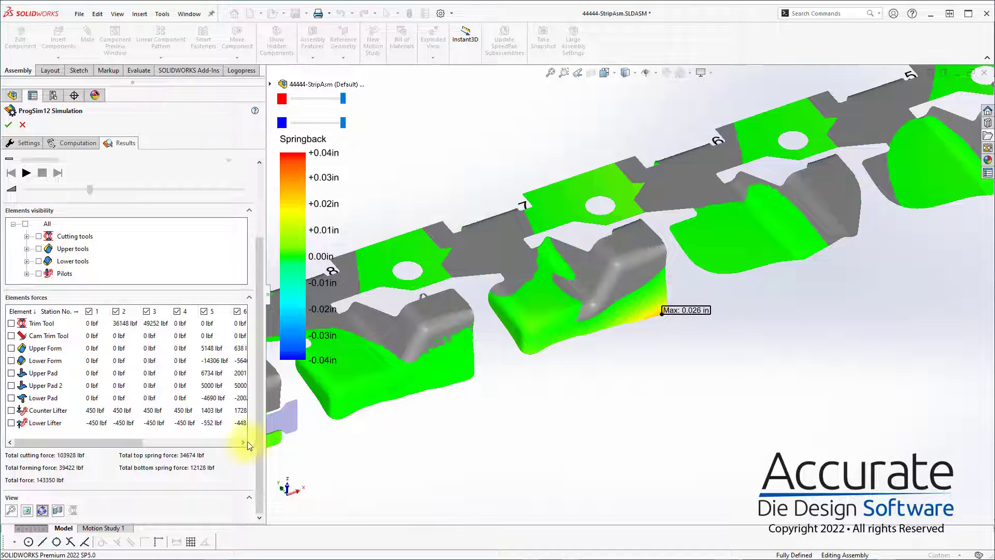
{"action": "left_click", "coordinate": [654, 176]}
{"action": "left_click", "coordinate": [795, 139]}
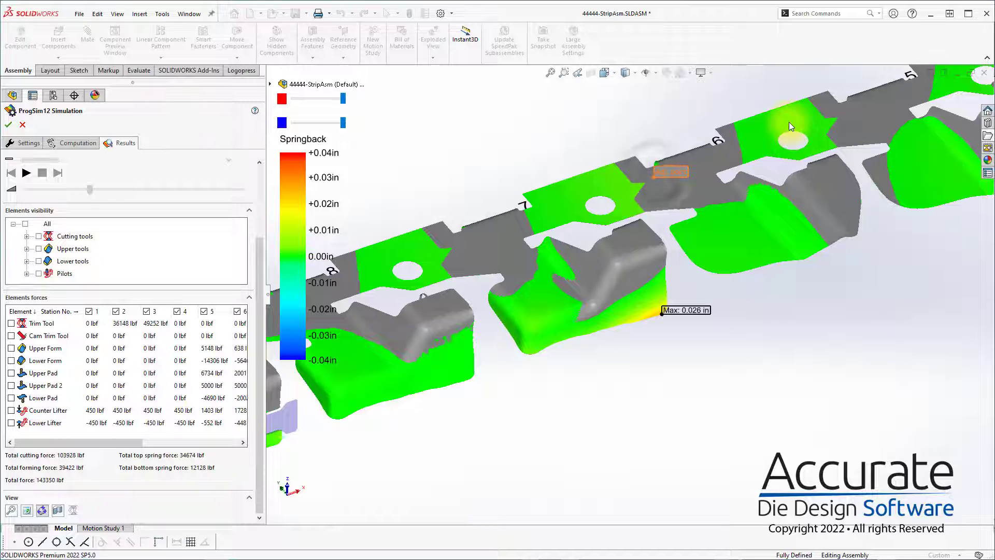
{"action": "left_click", "coordinate": [703, 190]}
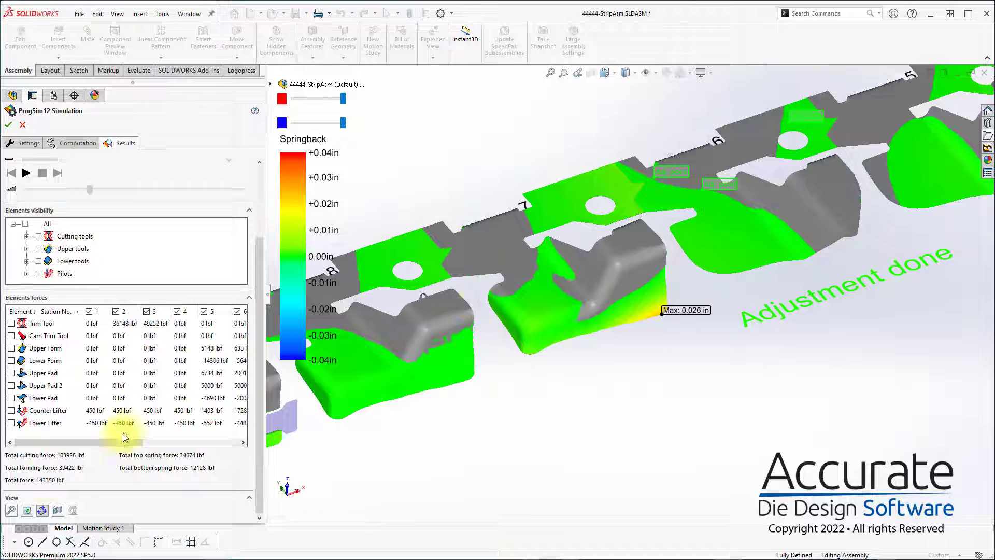
Probe the springback values at three locations on the station 6 part.
{"action": "left_click", "coordinate": [40, 514]}
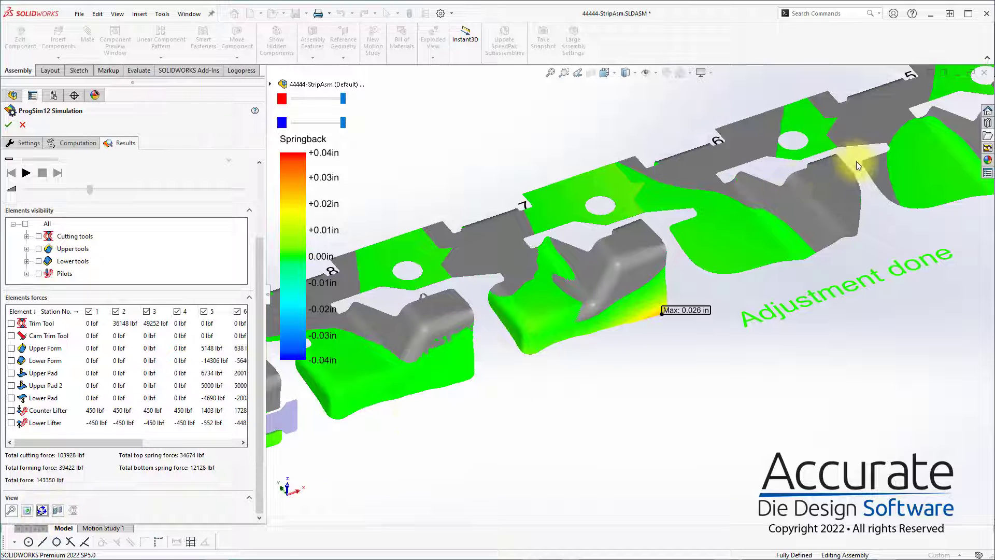
{"action": "left_click", "coordinate": [824, 176]}
{"action": "left_click", "coordinate": [846, 214]}
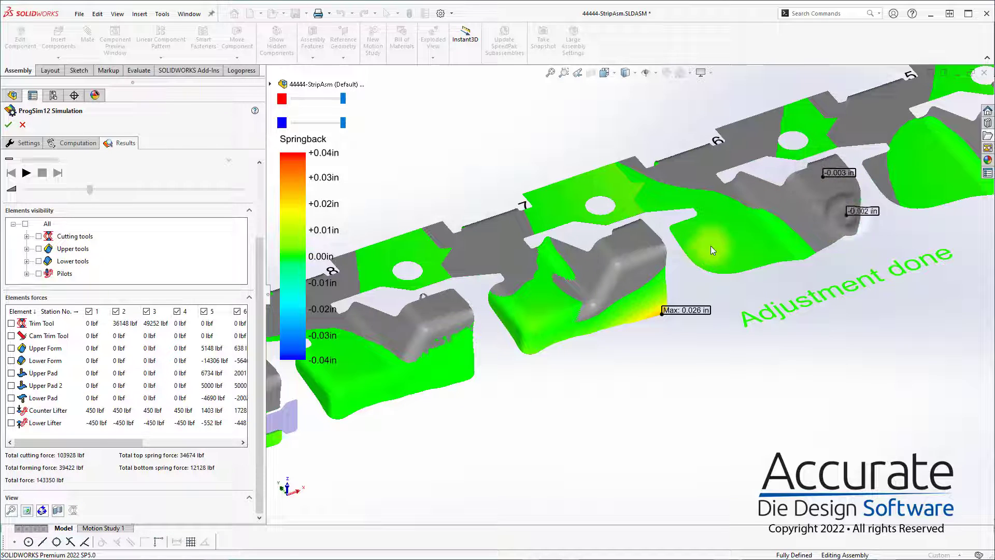
{"action": "left_click", "coordinate": [724, 245]}
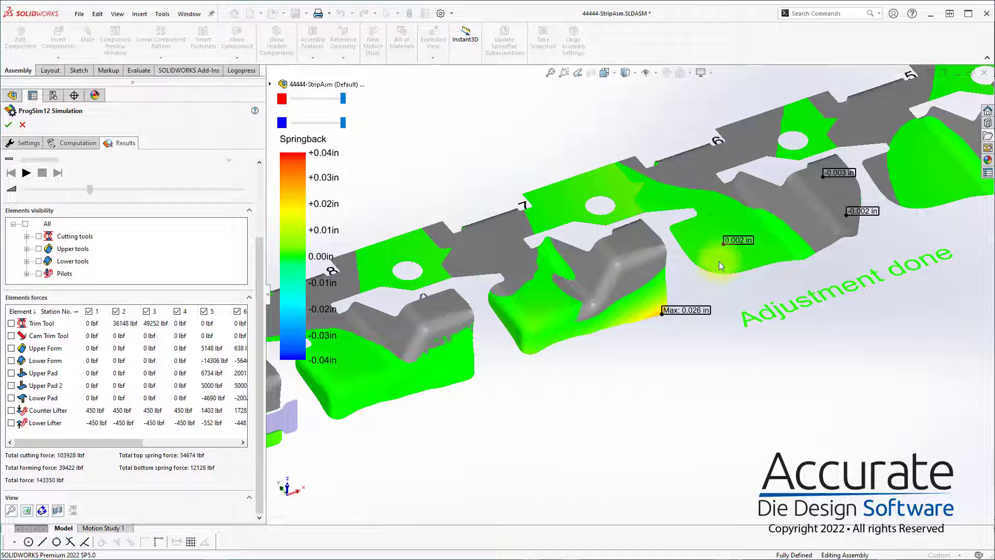
Try to place another springback adjustment point on the formed part at station 6.
{"action": "left_click", "coordinate": [31, 512]}
{"action": "left_click", "coordinate": [42, 509]}
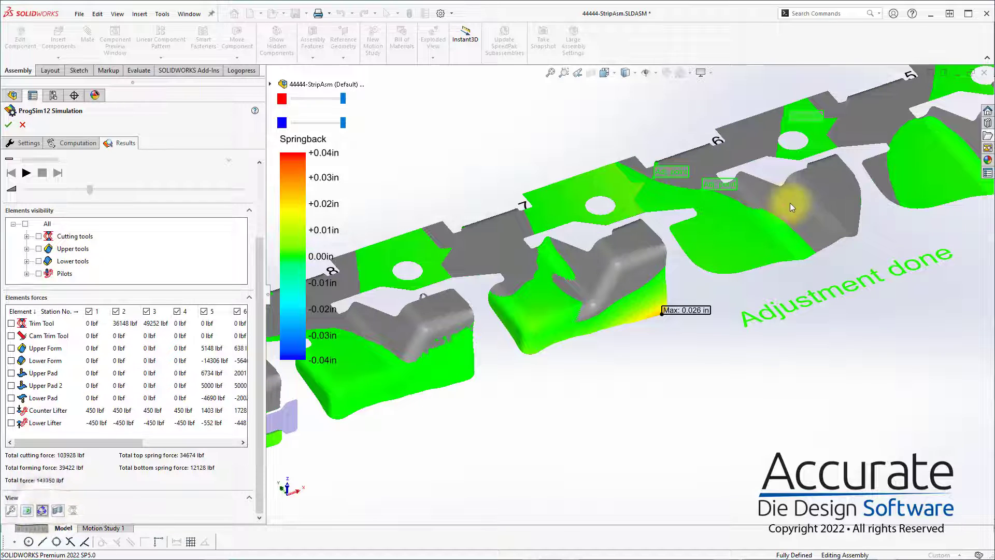
{"action": "left_click", "coordinate": [831, 183]}
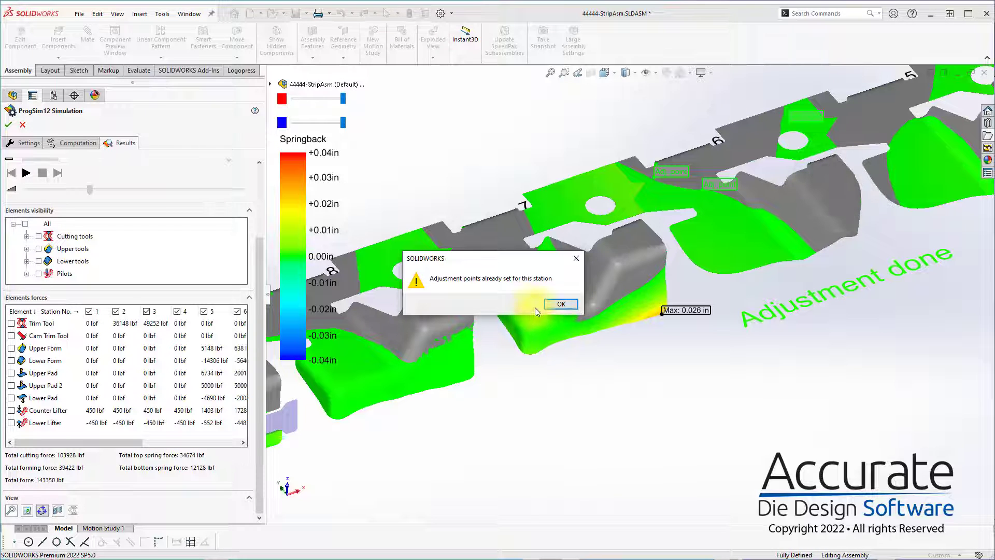
{"action": "left_click", "coordinate": [561, 304]}
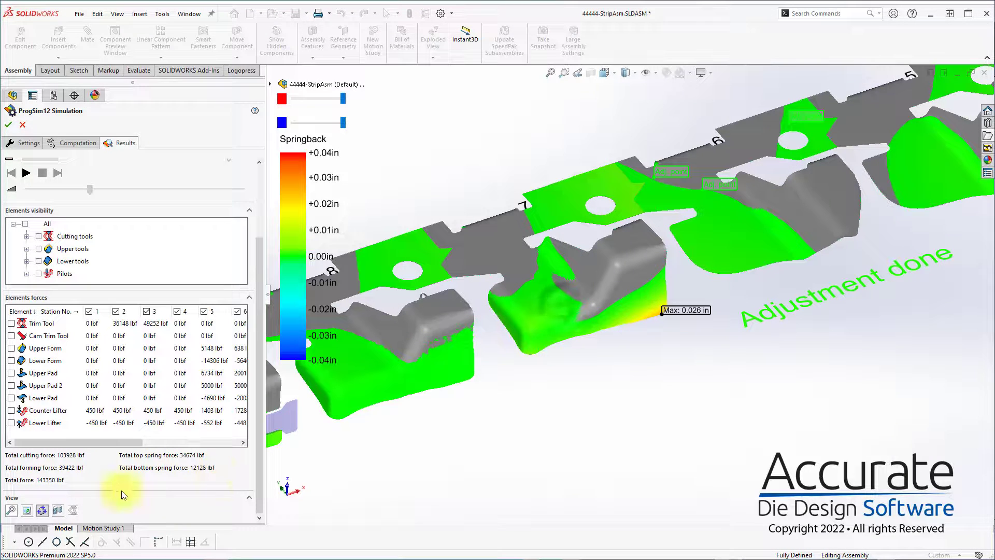
Probe the springback value on the formed flange of the station 6 part.
{"action": "left_click", "coordinate": [42, 512]}
{"action": "left_click", "coordinate": [827, 211]}
{"action": "left_click", "coordinate": [841, 191]}
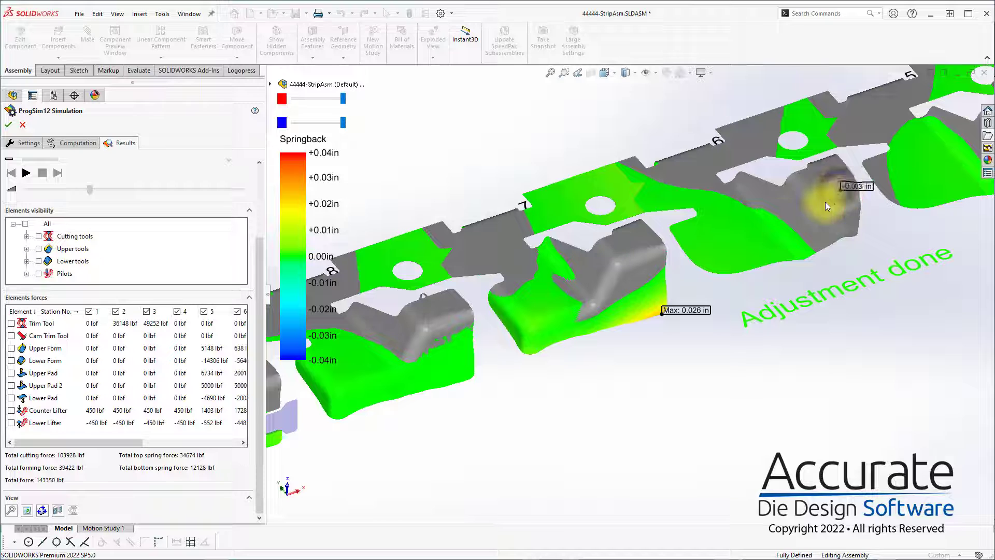
Remove the adjustment points from the carrier strip at station 6 and realign the springback with three points on the formed part.
{"action": "left_click", "coordinate": [42, 511]}
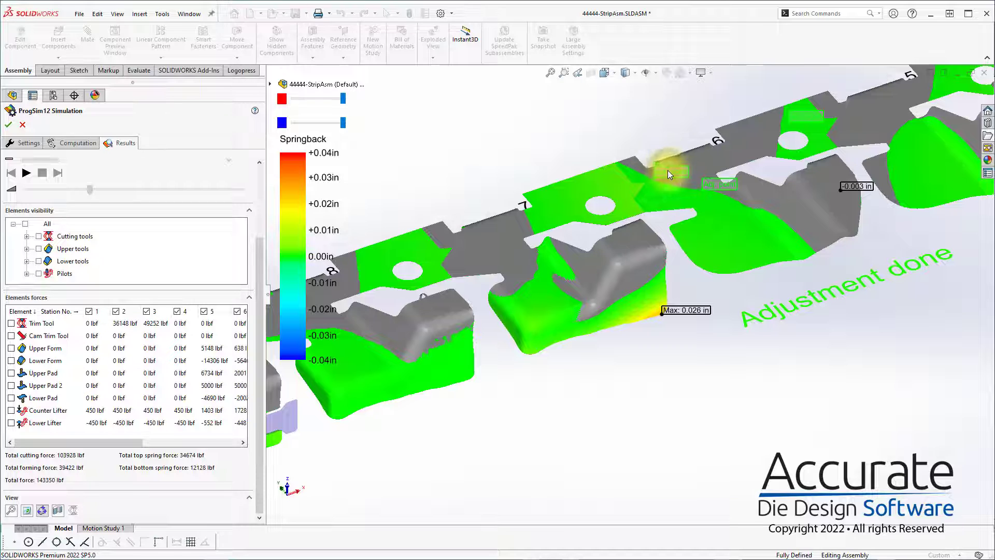
{"action": "left_click", "coordinate": [716, 181]}
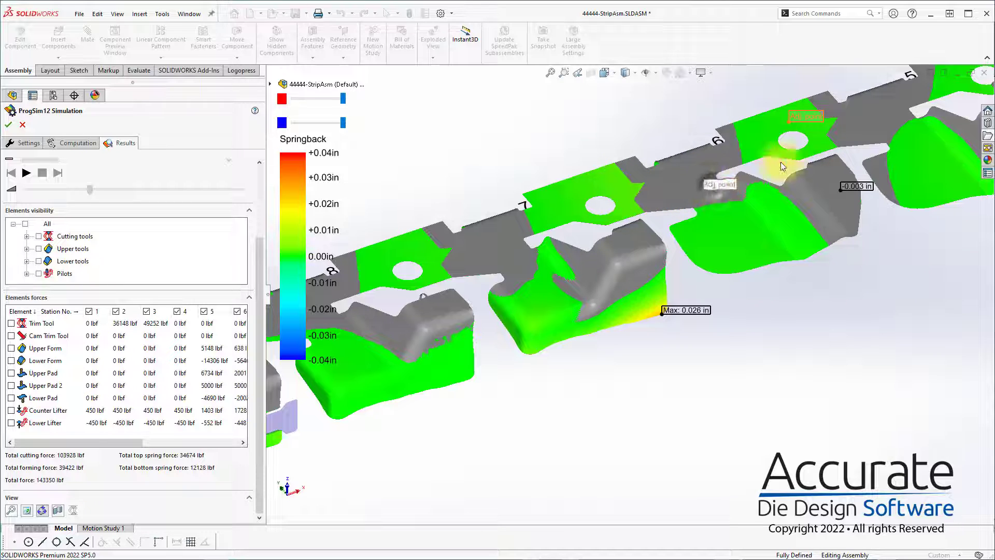
{"action": "left_click", "coordinate": [805, 118]}
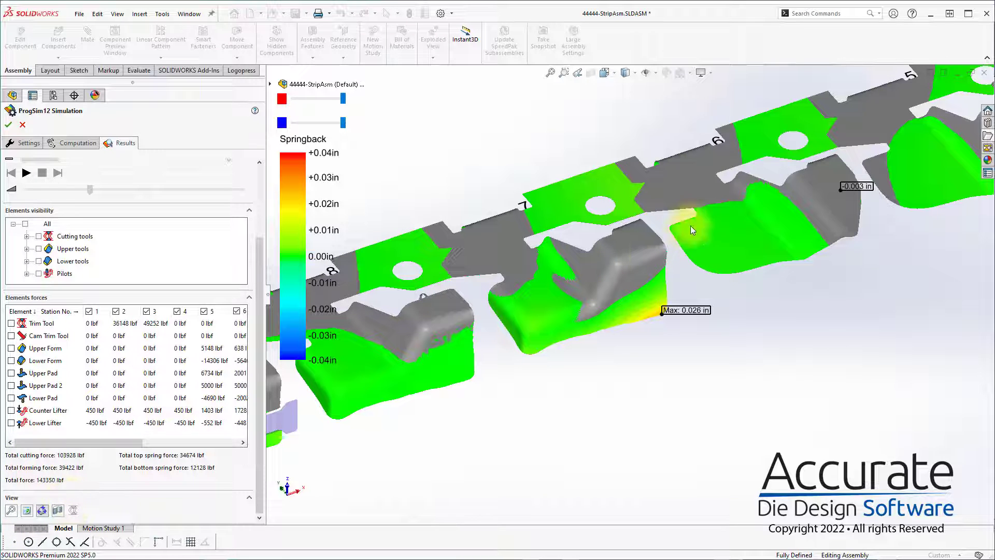
{"action": "left_click", "coordinate": [827, 180]}
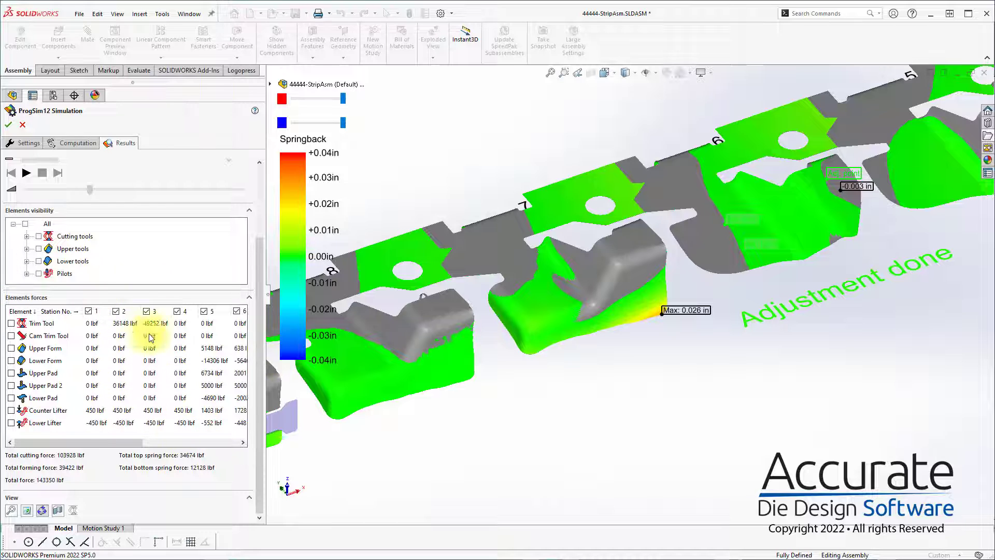
{"action": "scroll", "coordinate": [254, 331], "scroll_direction": "up", "scroll_amount": 3}
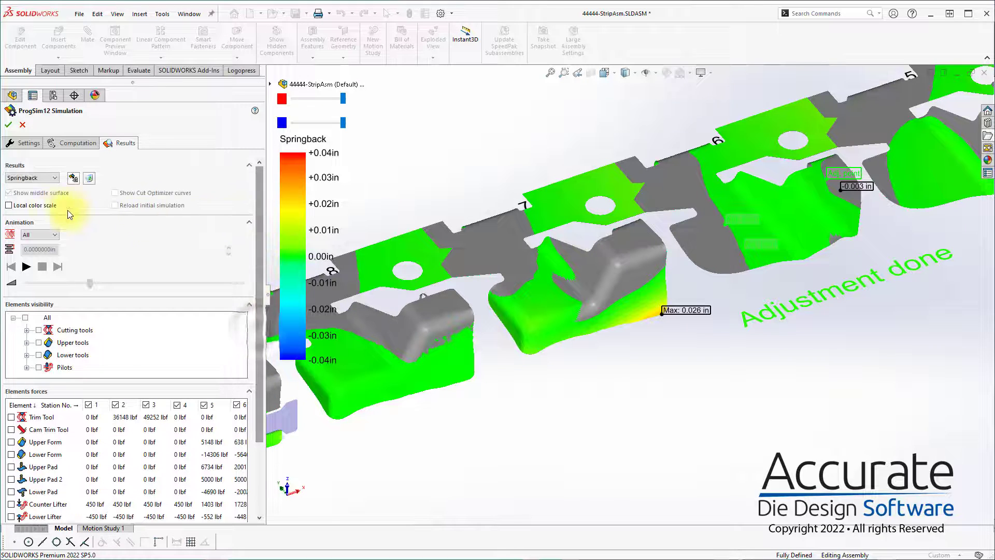
Display the Formability result with the middle surface hidden and examine the formed parts around stations 7 and 8.
{"action": "left_click", "coordinate": [36, 178]}
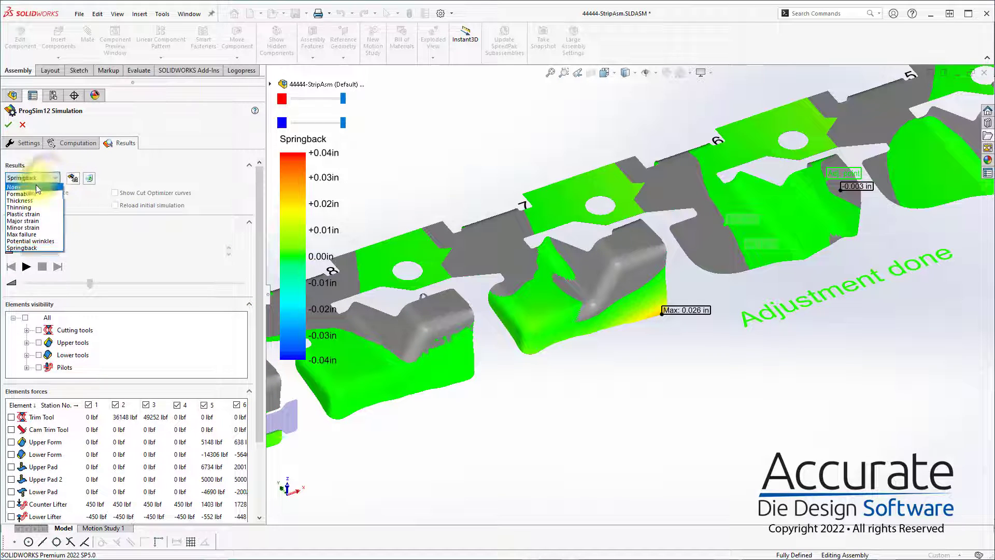
{"action": "left_click", "coordinate": [34, 195]}
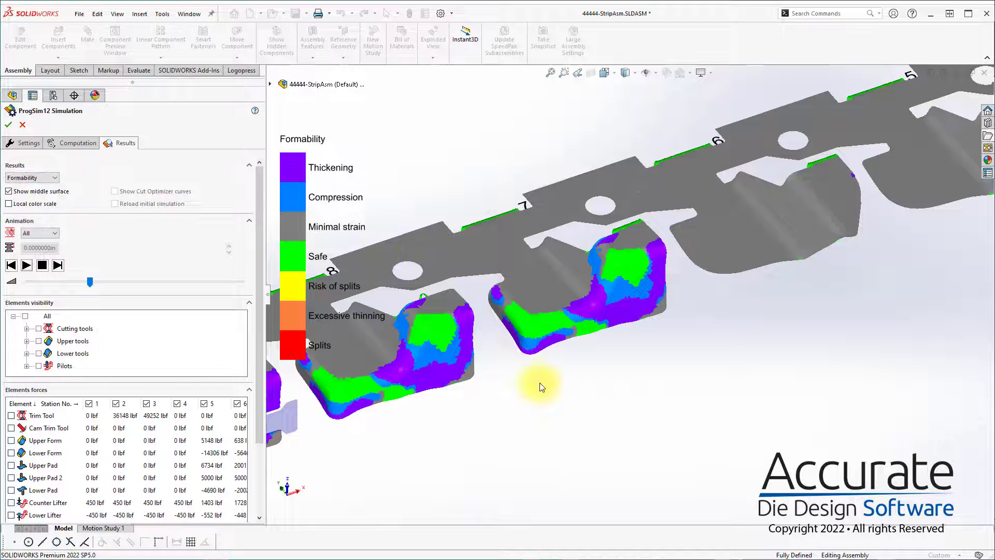
{"action": "key", "text": "z"}
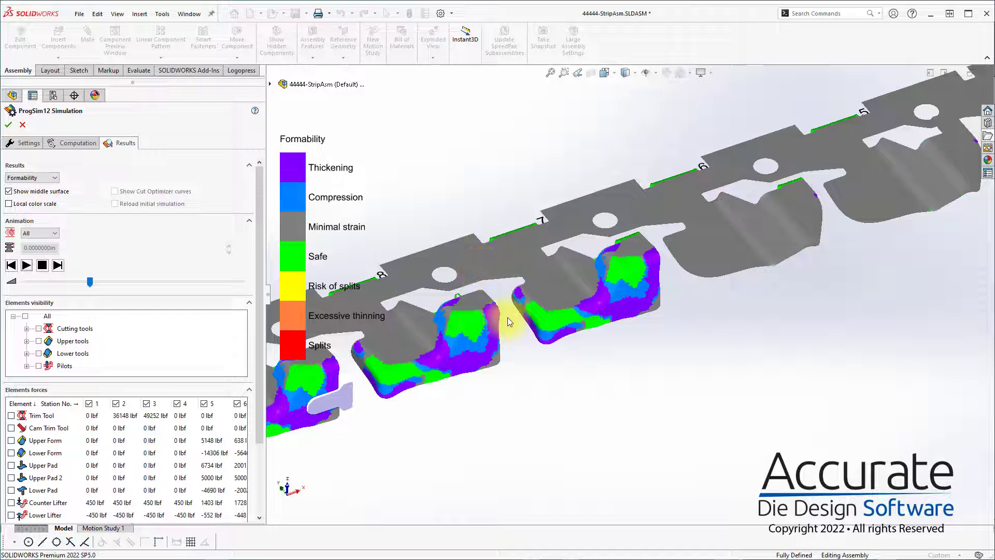
{"action": "left_click", "coordinate": [26, 190]}
{"action": "scroll", "coordinate": [597, 256], "scroll_direction": "down", "scroll_amount": 3}
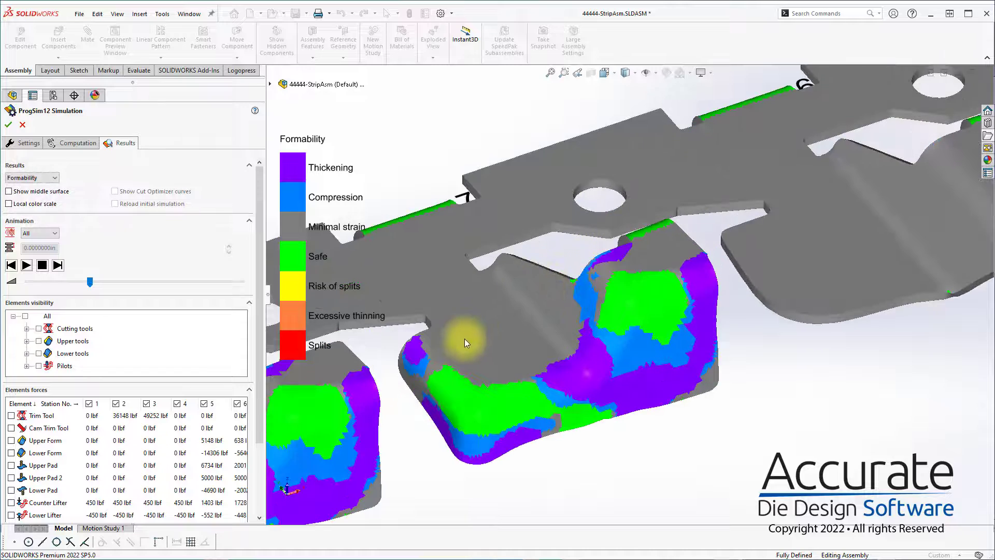
{"action": "scroll", "coordinate": [413, 381], "scroll_direction": "up", "scroll_amount": 4}
{"action": "scroll", "coordinate": [488, 345], "scroll_direction": "down", "scroll_amount": 3}
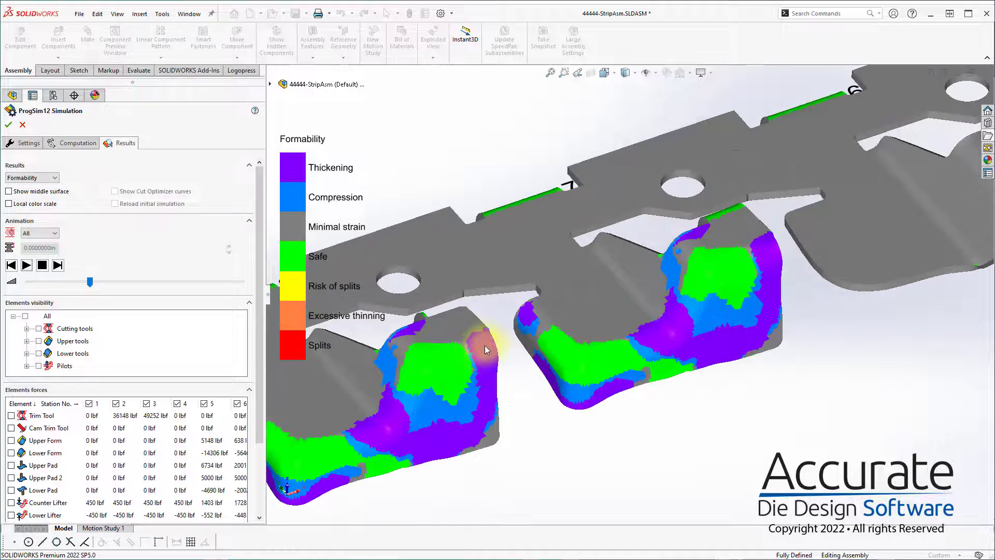
{"action": "middle_click_drag", "start_coordinate": [462, 342], "coordinate": [598, 346]}
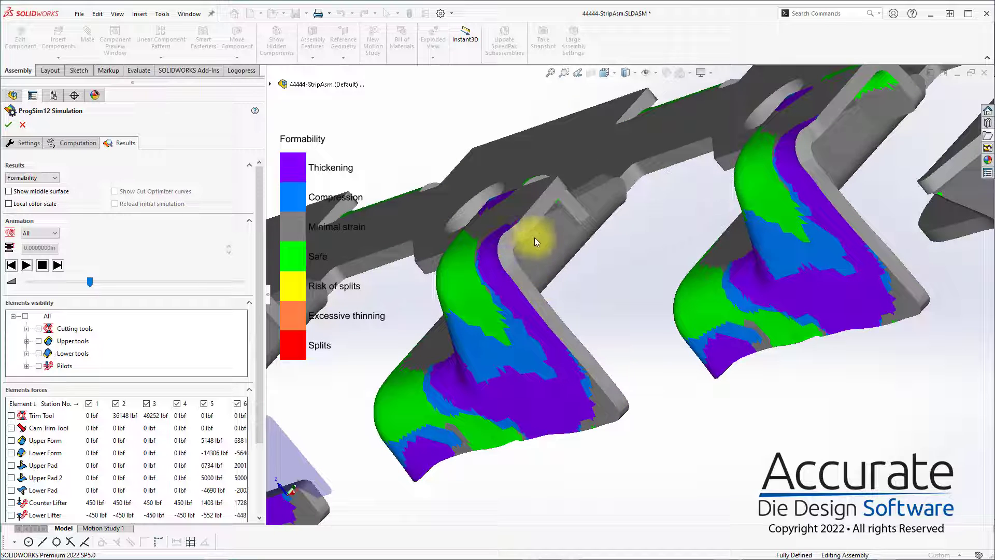
{"action": "middle_click_drag", "start_coordinate": [633, 297], "coordinate": [742, 247]}
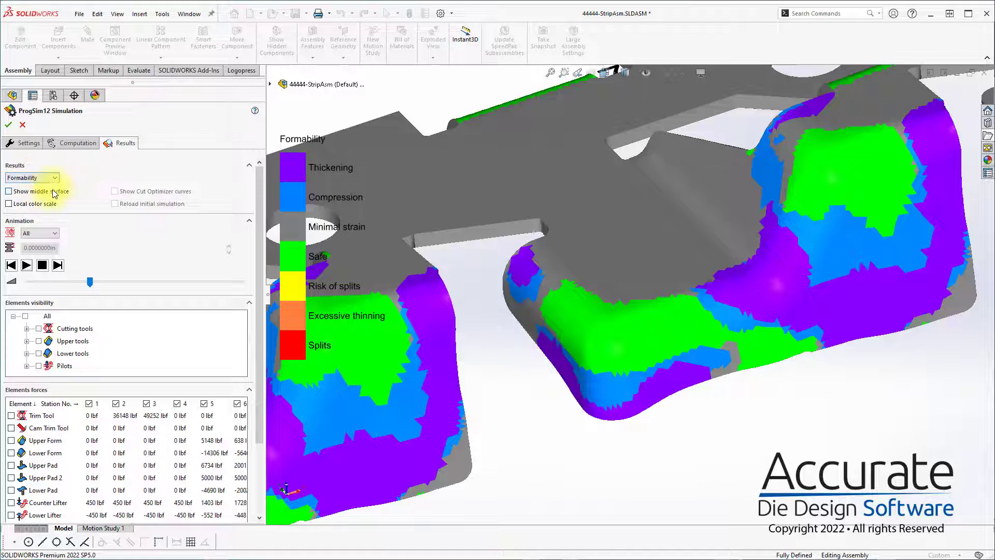
Compare the formability display of the formed parts with the middle surface shown and hidden.
{"action": "left_click", "coordinate": [52, 191]}
{"action": "middle_click_drag", "start_coordinate": [646, 359], "coordinate": [741, 322]}
{"action": "left_click", "coordinate": [21, 192]}
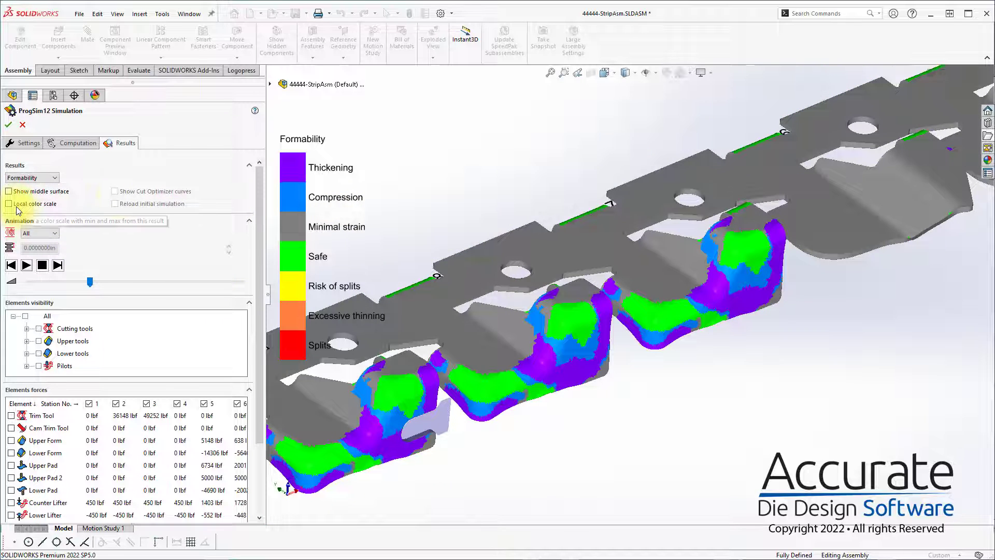
Display the Max failure result and compare it on the local and default color scales.
{"action": "left_click", "coordinate": [26, 178]}
{"action": "left_click", "coordinate": [38, 234]}
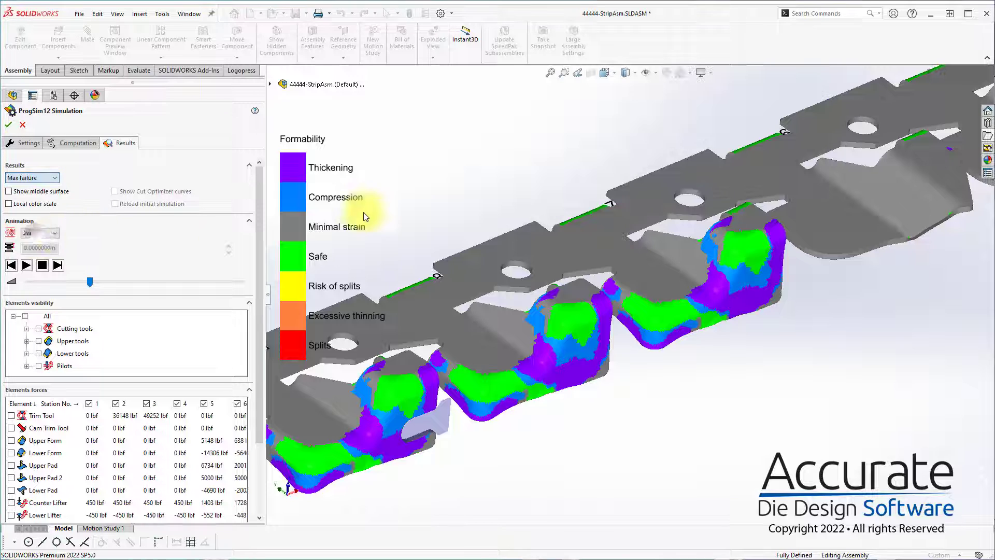
{"action": "scroll", "coordinate": [343, 374], "scroll_direction": "up", "scroll_amount": 1}
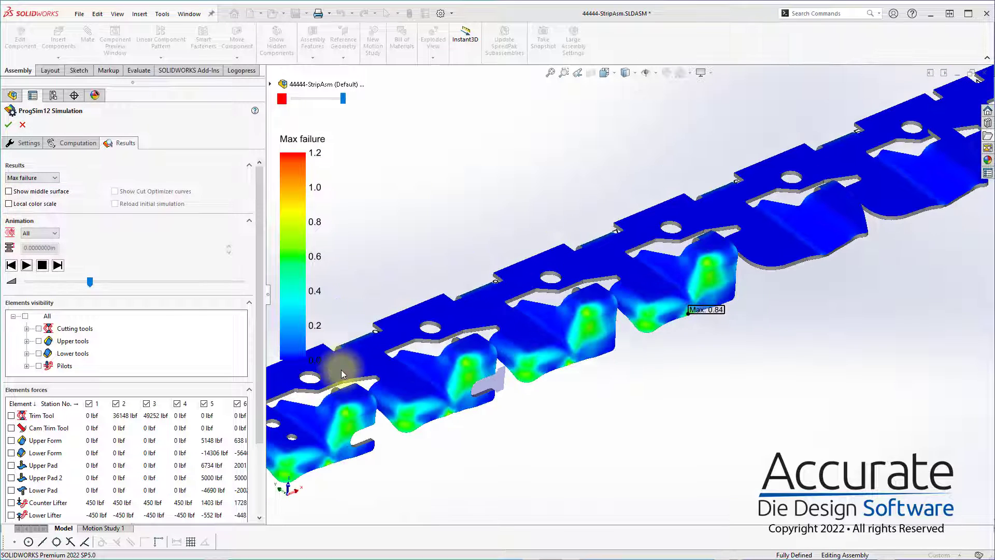
{"action": "left_click", "coordinate": [33, 206]}
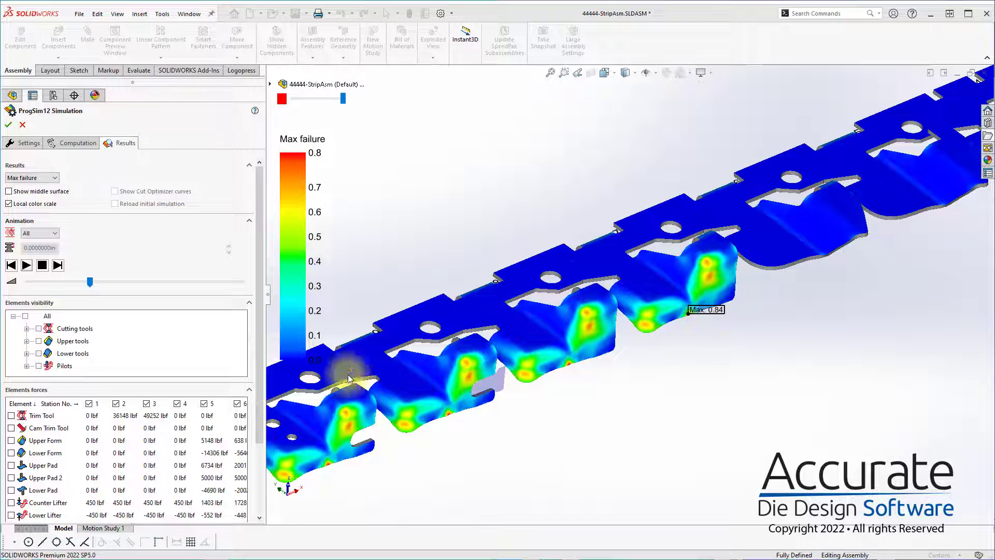
{"action": "scroll", "coordinate": [652, 300], "scroll_direction": "down", "scroll_amount": 3}
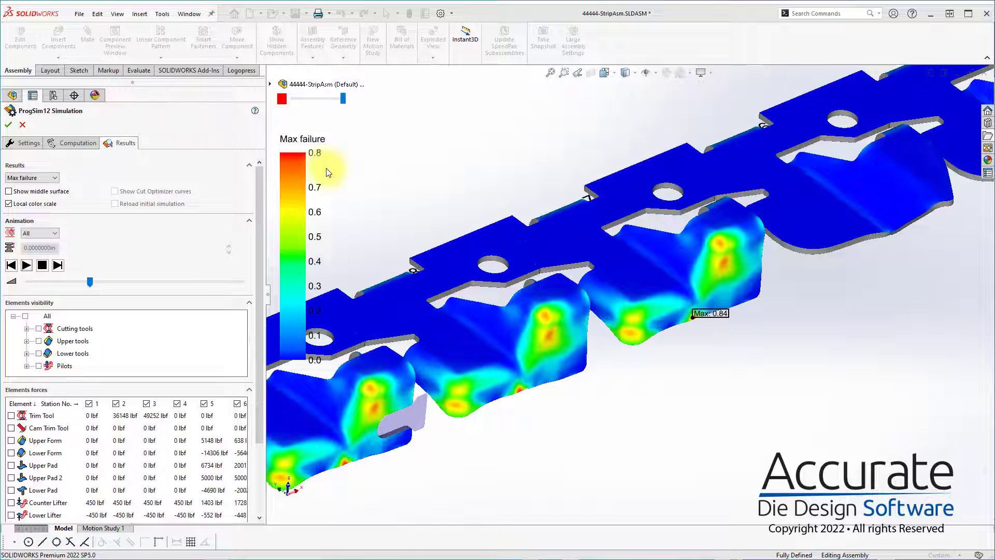
{"action": "left_click", "coordinate": [9, 204]}
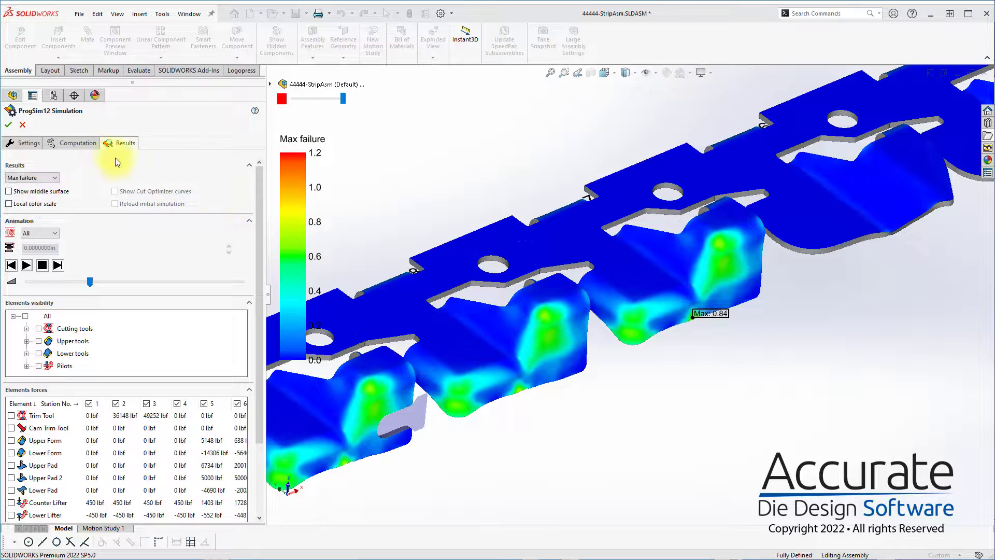
Display the Thinning result, compare it on the local color scale, and return to the default scale.
{"action": "left_click", "coordinate": [42, 177]}
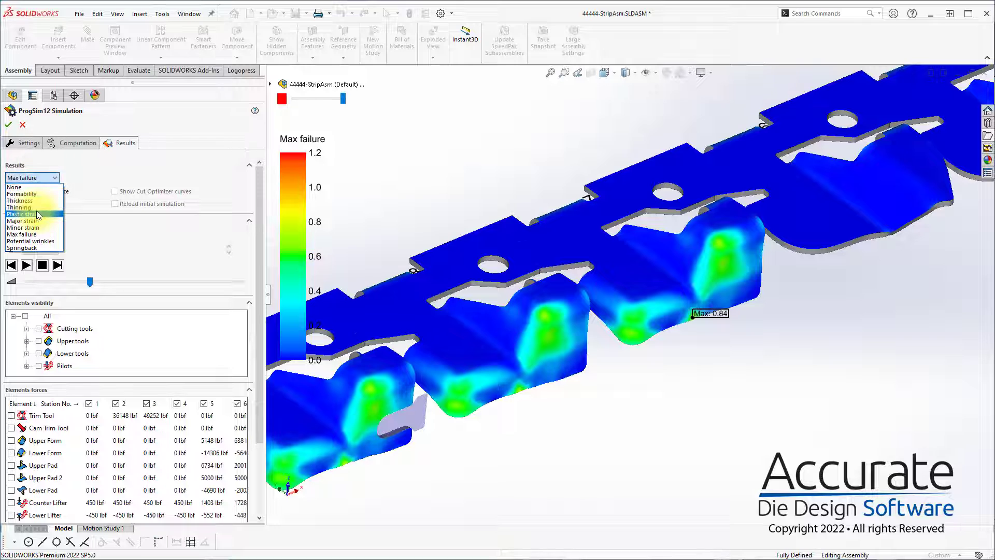
{"action": "left_click", "coordinate": [21, 208]}
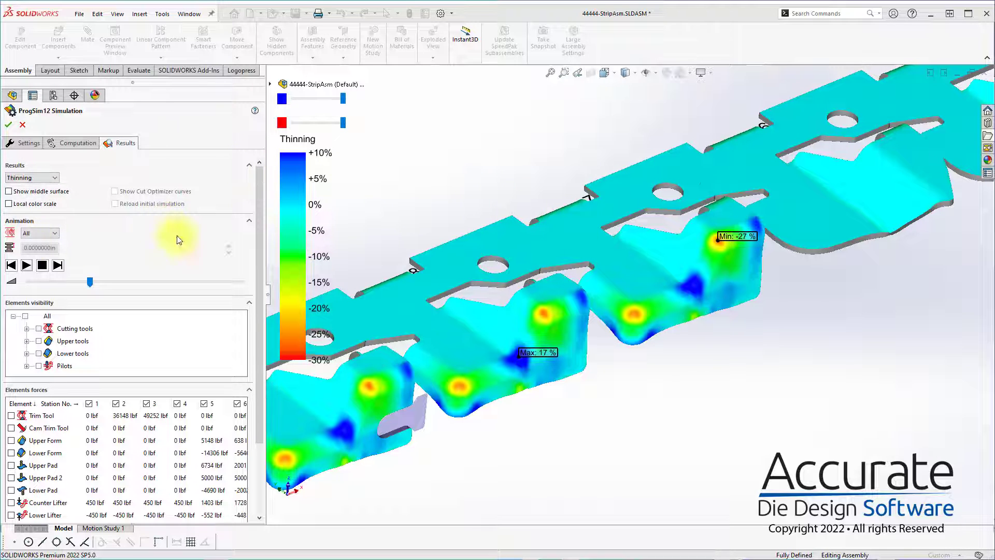
{"action": "left_click", "coordinate": [35, 204]}
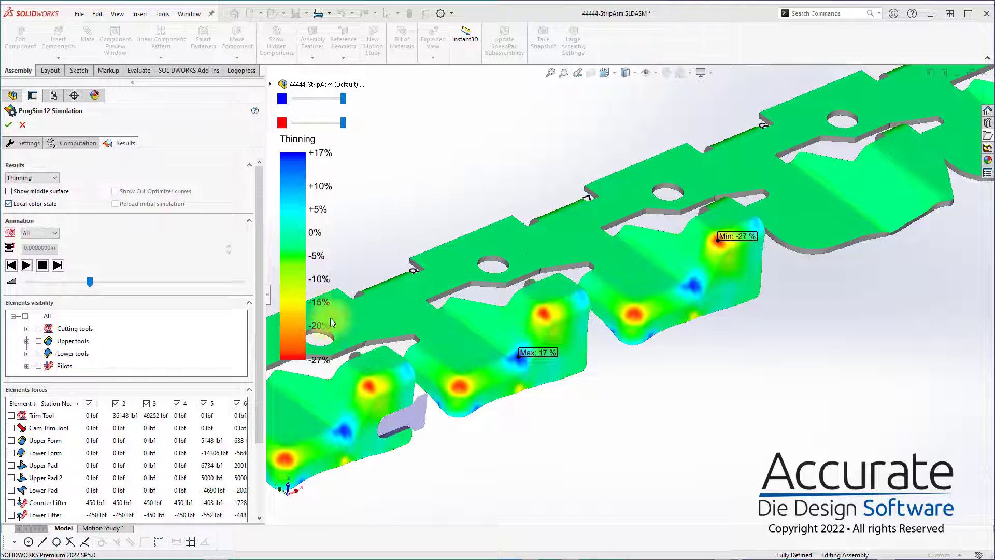
{"action": "left_click", "coordinate": [28, 204]}
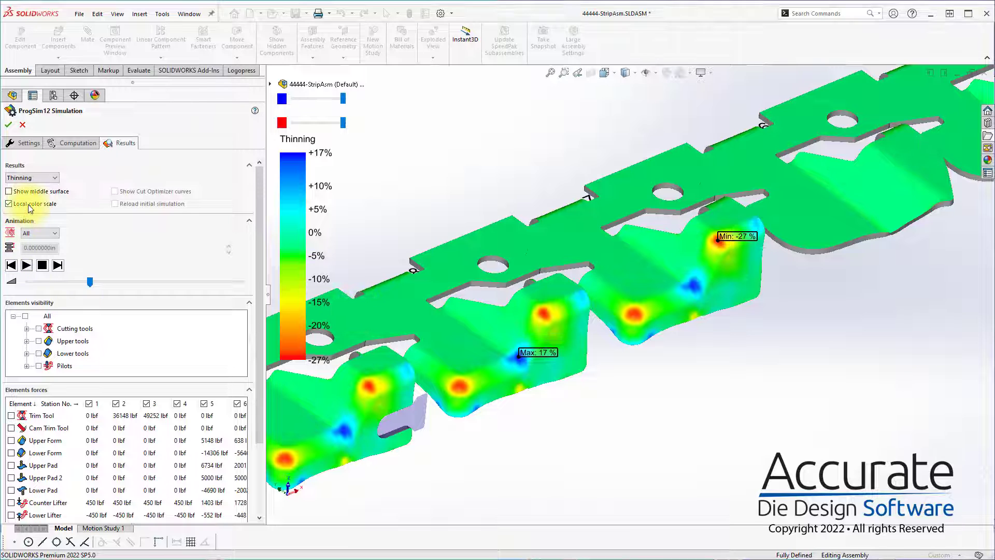
{"action": "left_click", "coordinate": [32, 178]}
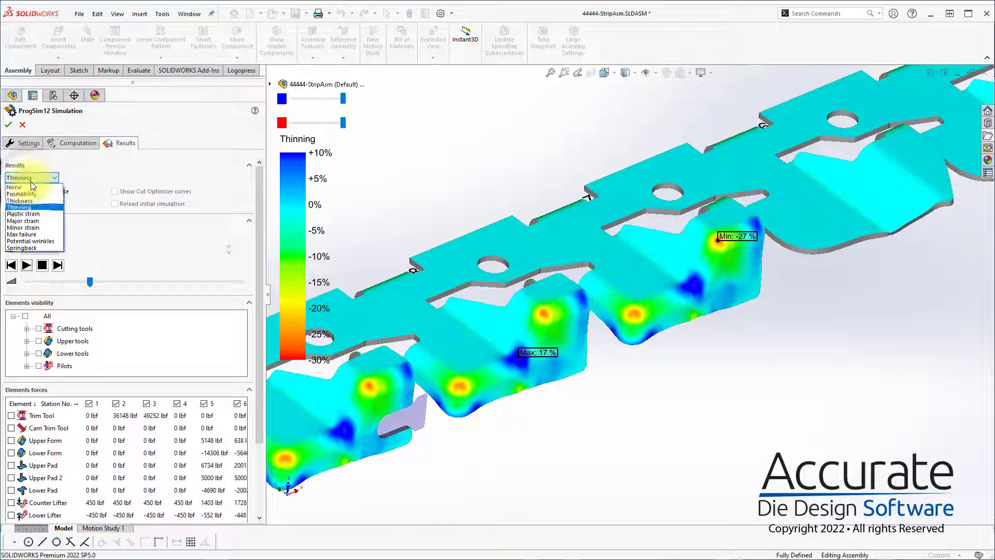
{"action": "left_click", "coordinate": [33, 178]}
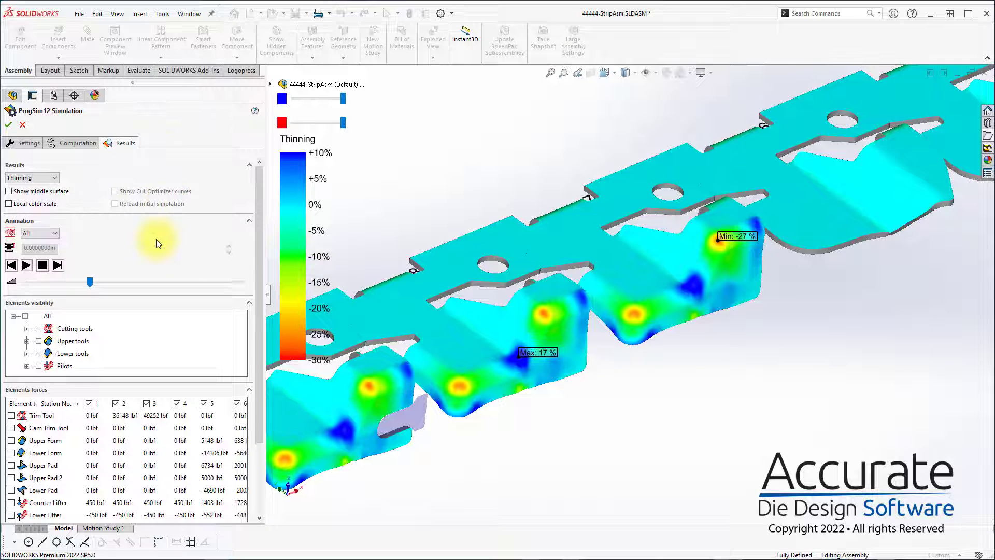
Play the thinning animation through all stations of the strip and set the playback speed to maximum.
{"action": "scroll", "coordinate": [415, 288], "scroll_direction": "up", "scroll_amount": 3}
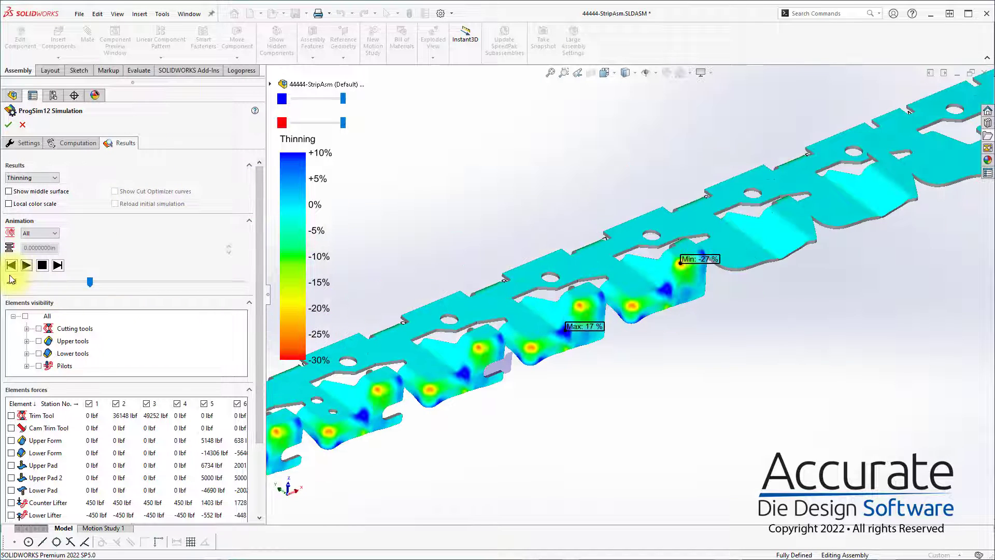
{"action": "scroll", "coordinate": [452, 274], "scroll_direction": "up", "scroll_amount": 2}
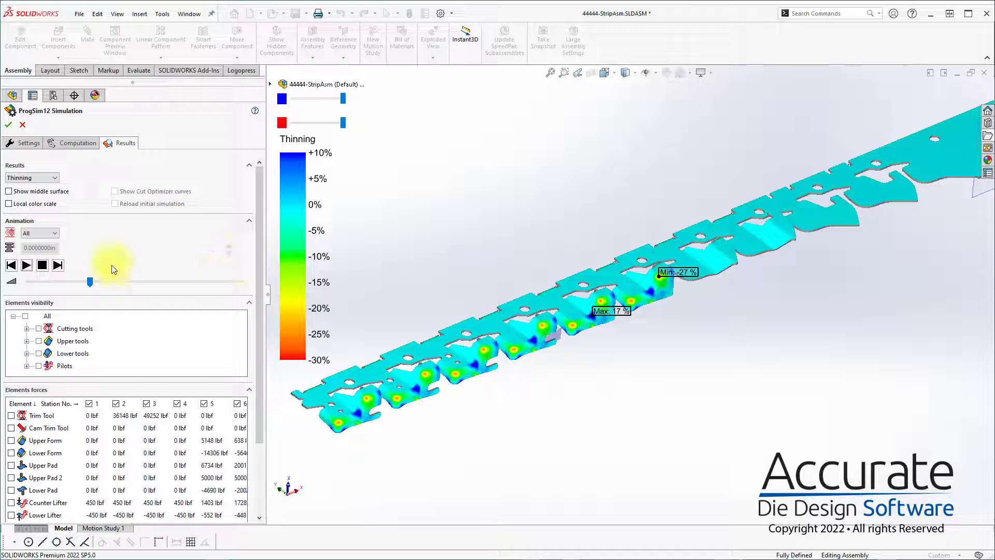
{"action": "left_click", "coordinate": [27, 266]}
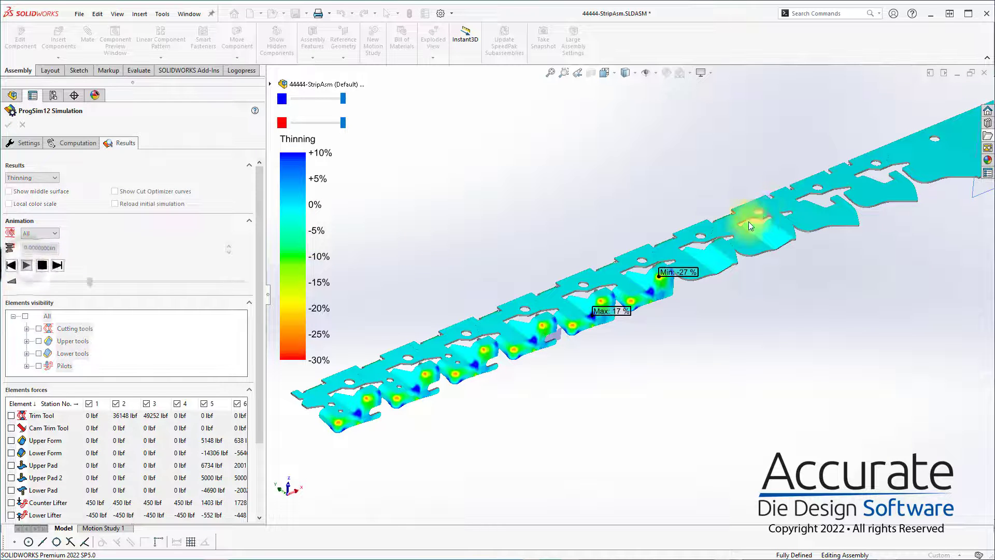
{"action": "scroll", "coordinate": [829, 212], "scroll_direction": "down", "scroll_amount": 3}
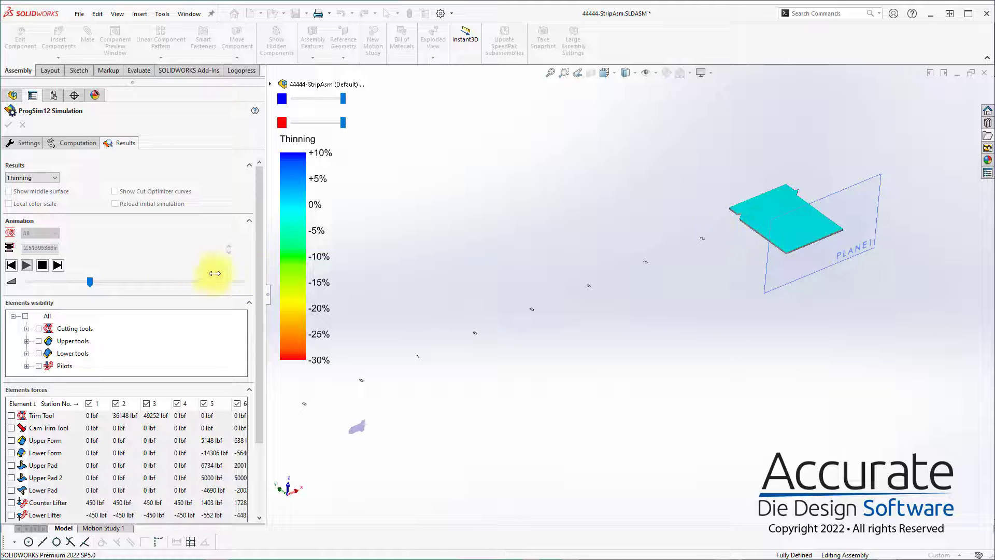
{"action": "left_click_drag", "start_coordinate": [89, 283], "coordinate": [256, 287]}
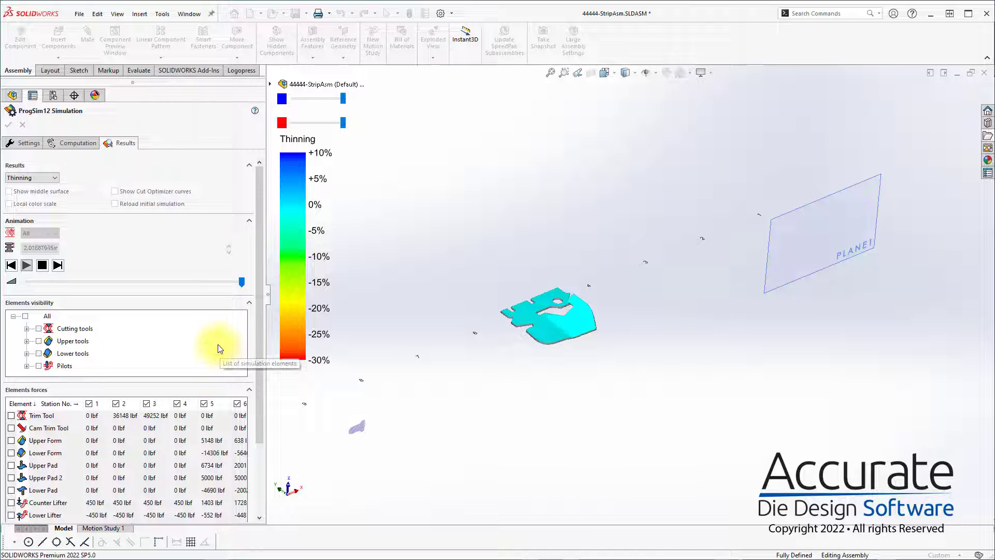
Show the Lower Form and Lower Pad in the running animation, leaving the Lower Lifter hidden.
{"action": "left_click", "coordinate": [39, 353]}
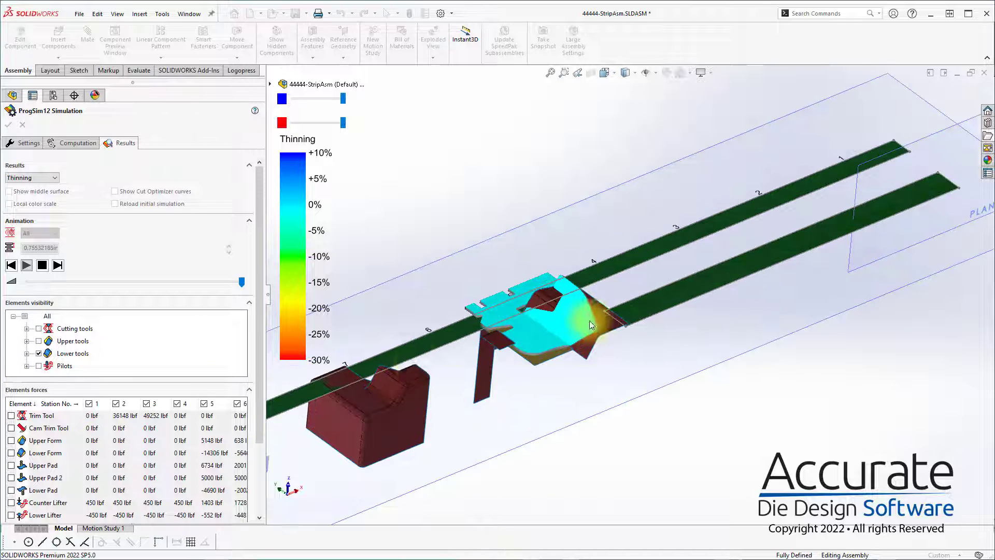
{"action": "left_click", "coordinate": [26, 354]}
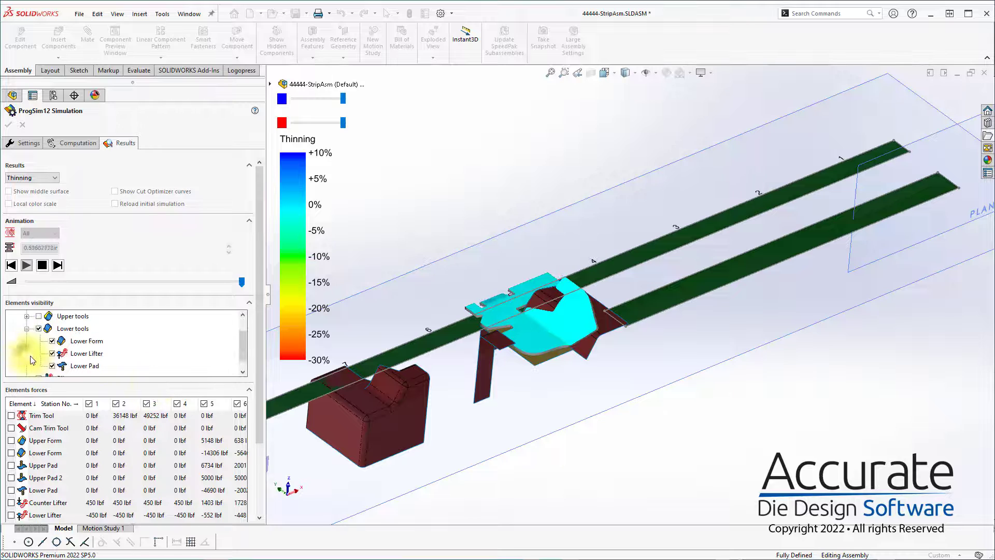
{"action": "left_click", "coordinate": [52, 354]}
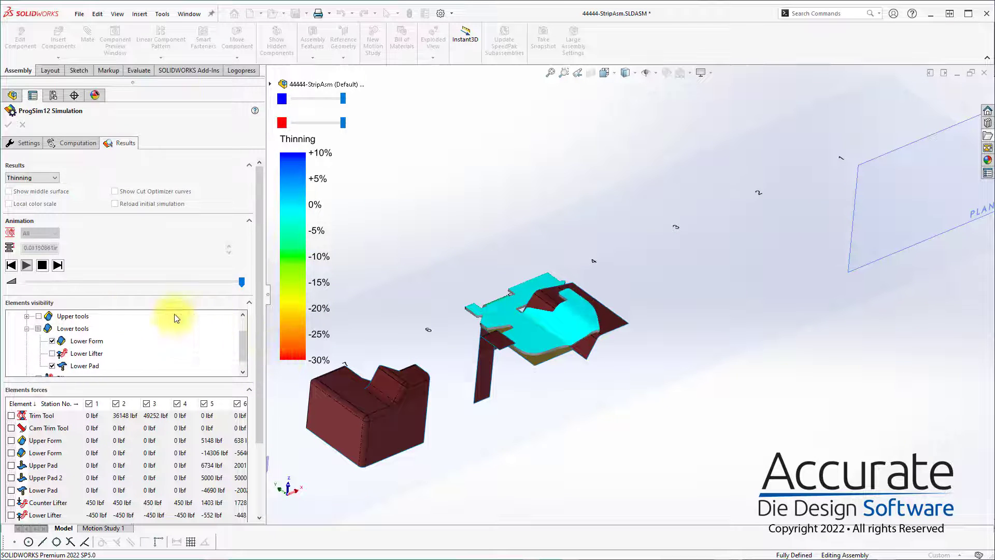
Show only the Upper Form from the upper tools, hiding the Counter Lifter, Upper Pad and Upper Pad 2.
{"action": "left_click", "coordinate": [26, 317]}
{"action": "left_click", "coordinate": [52, 340]}
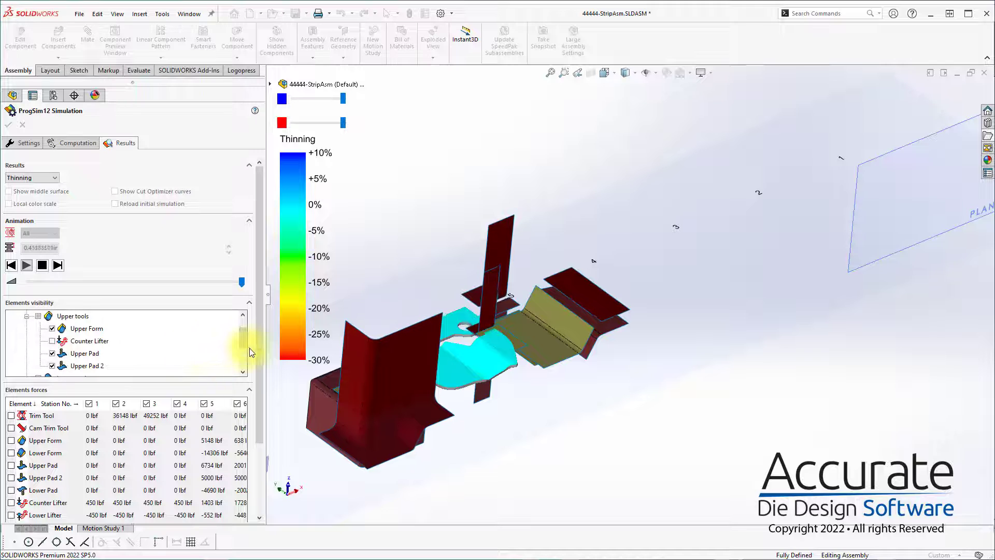
{"action": "middle_click_drag", "start_coordinate": [487, 390], "coordinate": [482, 446]}
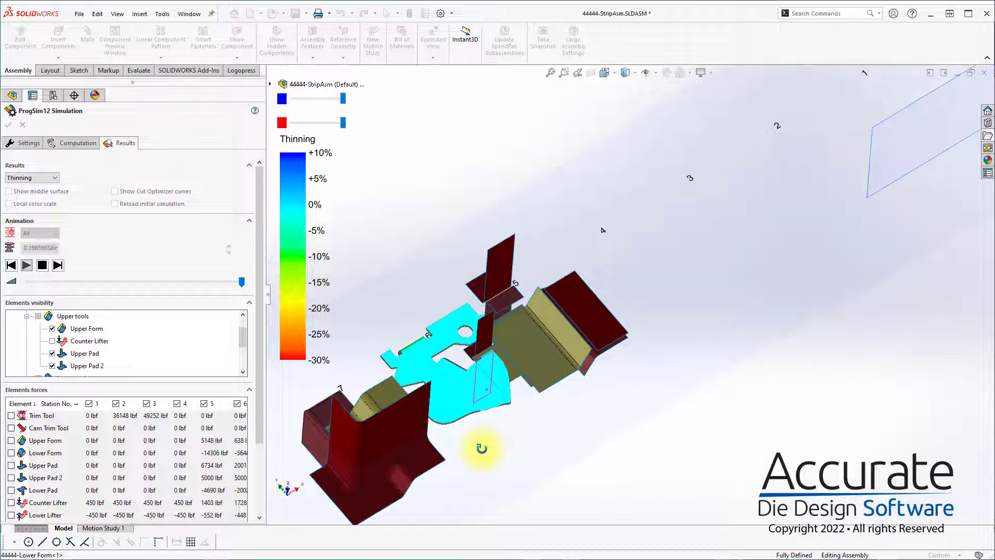
{"action": "left_click", "coordinate": [51, 353]}
{"action": "left_click", "coordinate": [51, 366]}
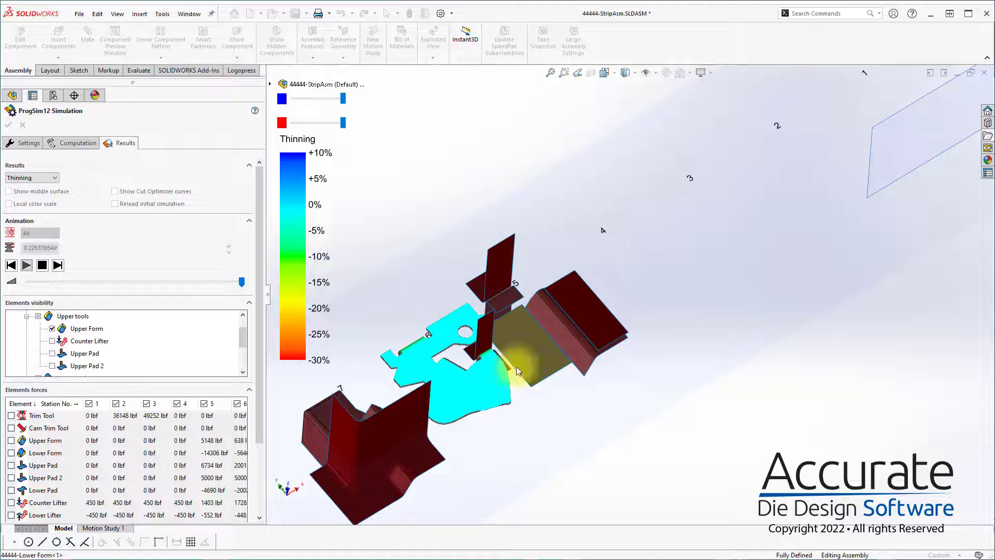
Examine the forming action at station 7 up close and hide the Upper Form to expose the part.
{"action": "middle_click_drag", "start_coordinate": [600, 484], "coordinate": [424, 239]}
{"action": "scroll", "coordinate": [423, 368], "scroll_direction": "down", "scroll_amount": 4}
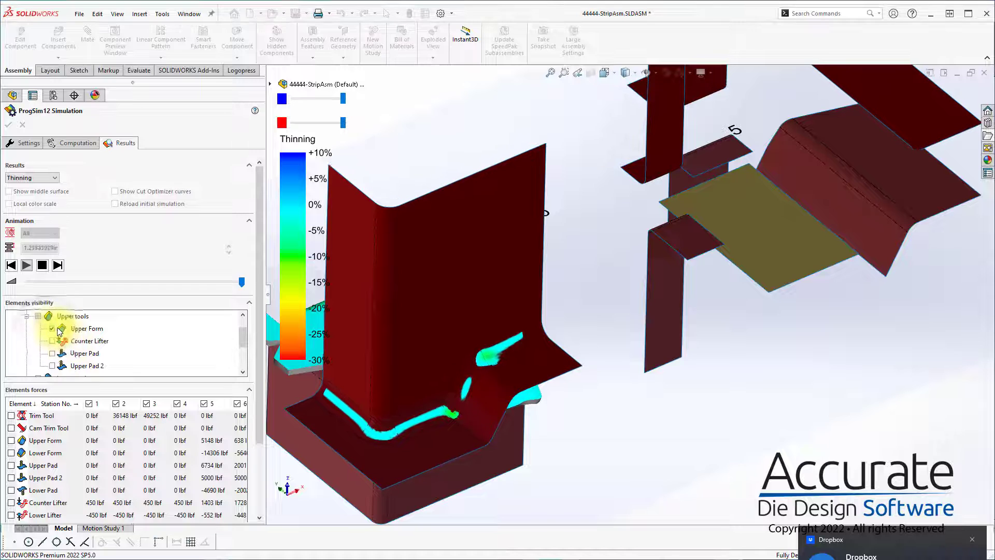
{"action": "left_click", "coordinate": [52, 328]}
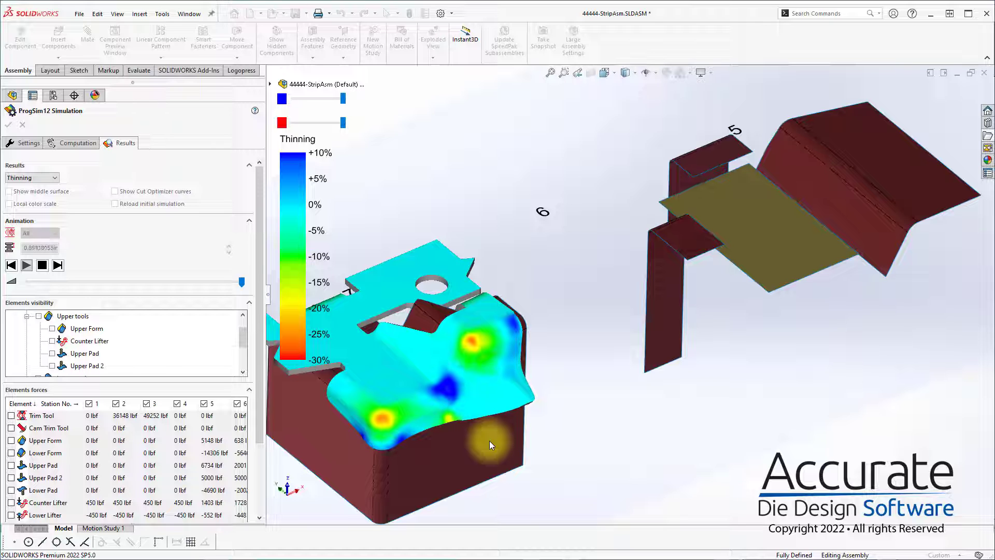
{"action": "scroll", "coordinate": [489, 441], "scroll_direction": "up", "scroll_amount": 3}
{"action": "scroll", "coordinate": [489, 441], "scroll_direction": "up", "scroll_amount": 3}
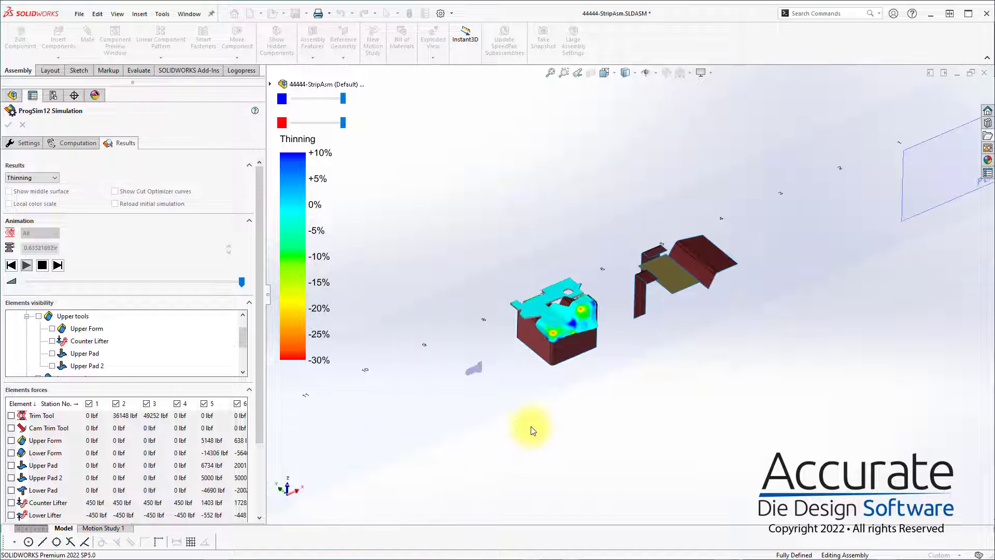
Stop the animation and limit it to station 5.
{"action": "left_click", "coordinate": [44, 266]}
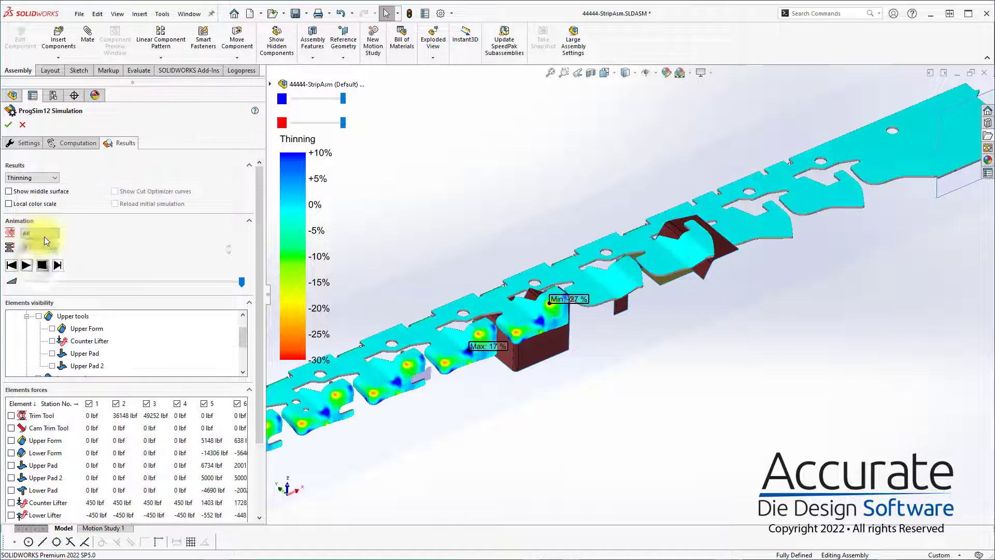
{"action": "left_click", "coordinate": [44, 236]}
{"action": "left_click", "coordinate": [36, 278]}
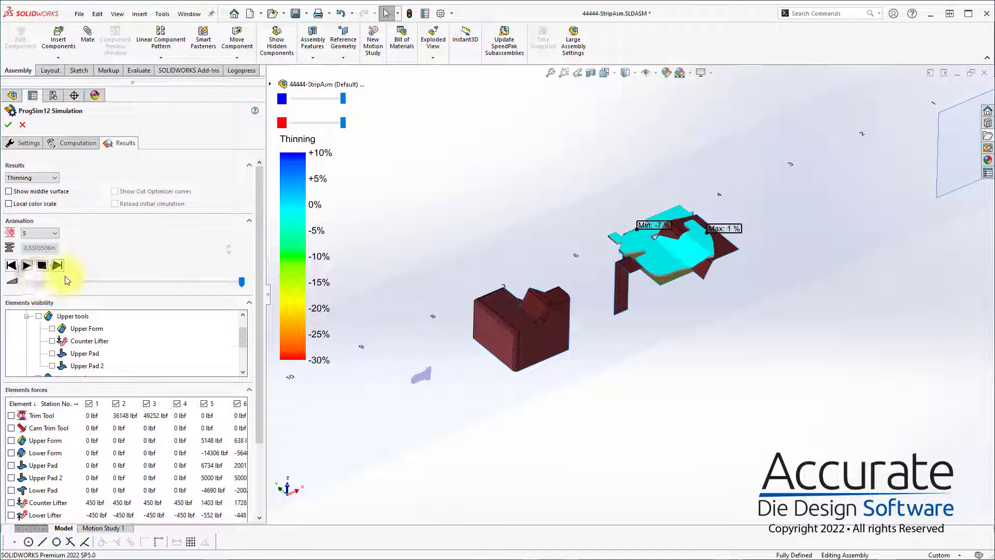
Play the forming animation for station 5 and stop it.
{"action": "left_click", "coordinate": [29, 265]}
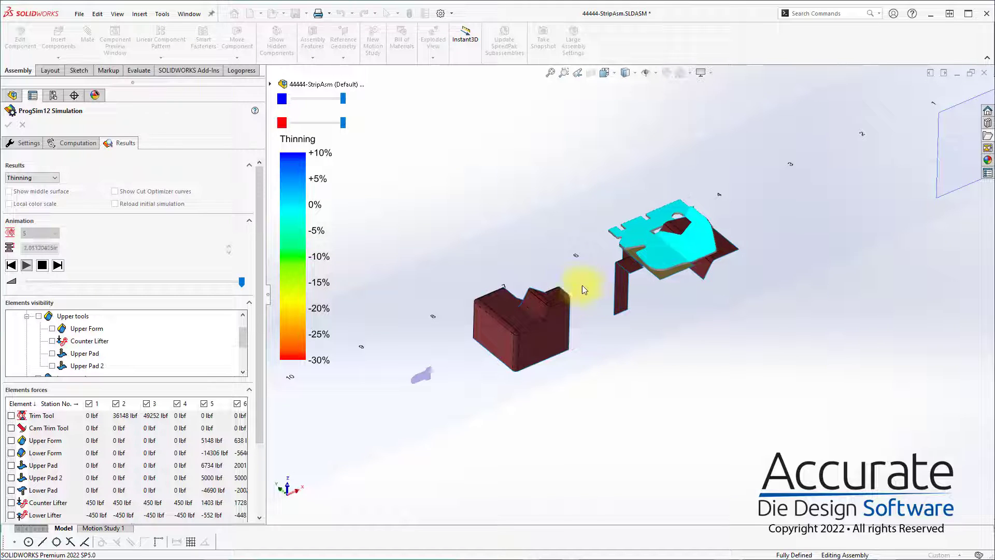
{"action": "left_click", "coordinate": [44, 269]}
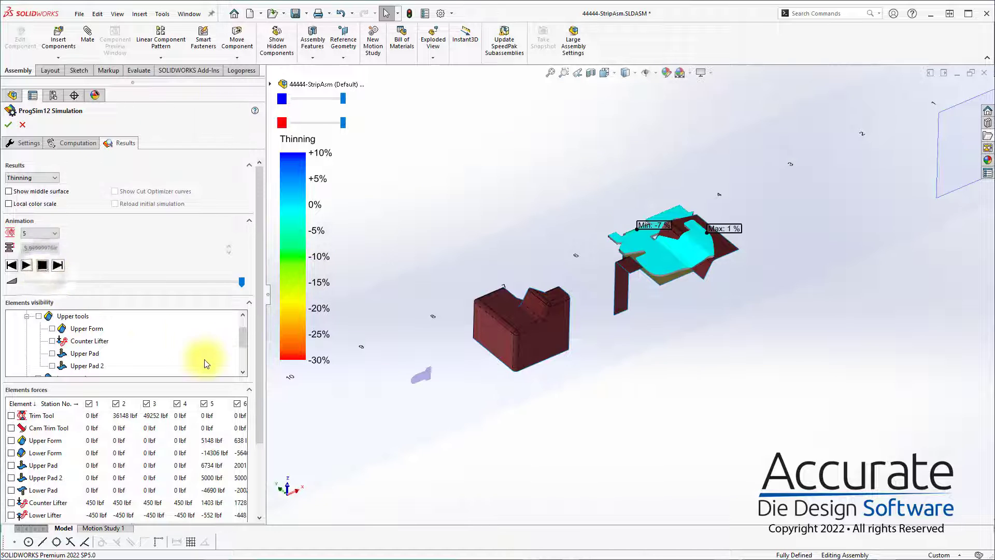
Widen the results pane to show the elements forces for more stations, and collapse the upper and lower tool groups.
{"action": "left_click_drag", "start_coordinate": [264, 355], "coordinate": [342, 356]}
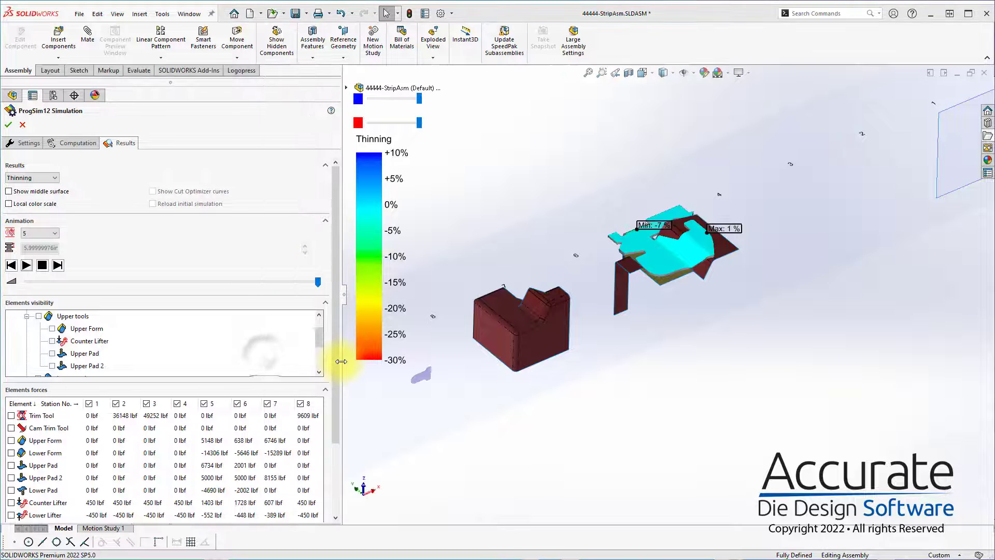
{"action": "left_click", "coordinate": [30, 315]}
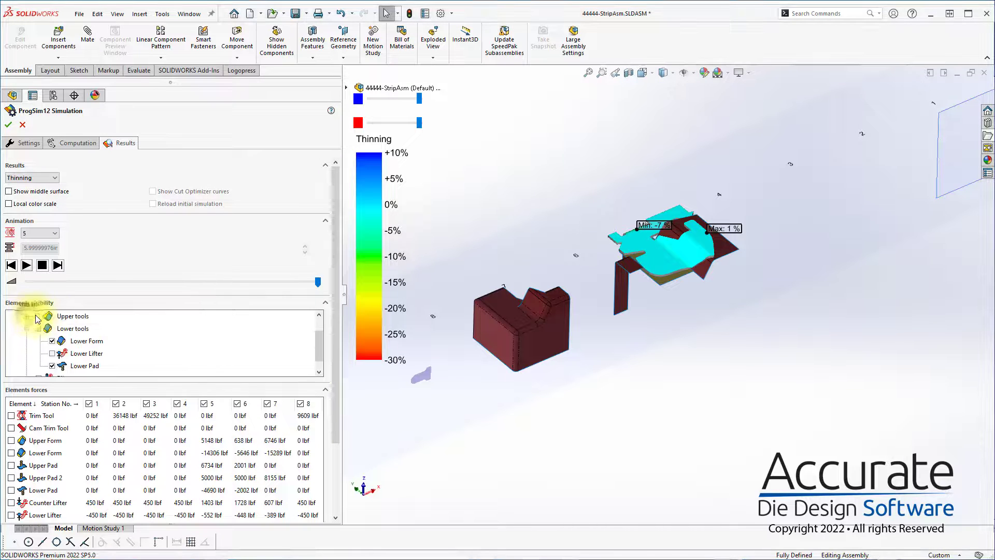
{"action": "left_click", "coordinate": [28, 329]}
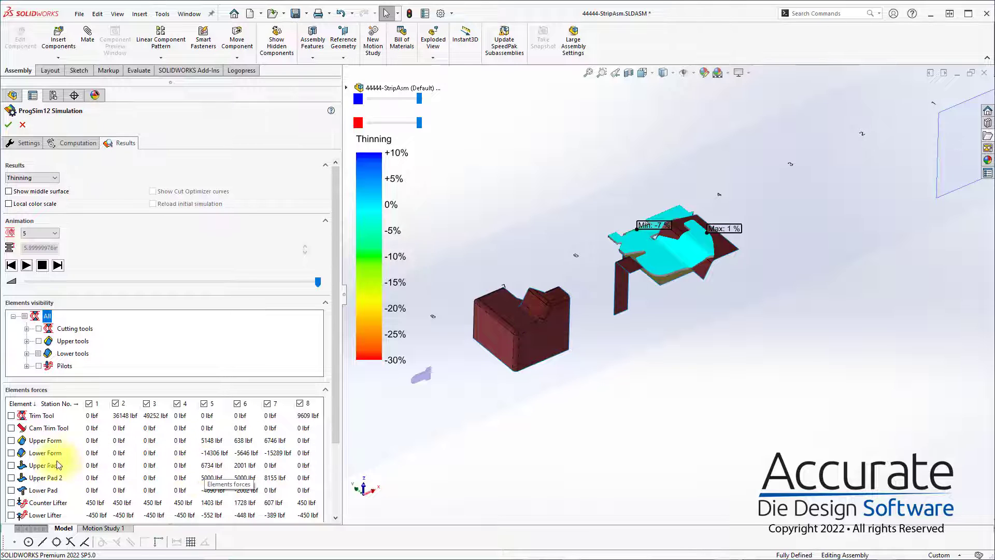
Display the Lower Form forces on the model and examine their labels and arrows at stations 5, 6 and 7.
{"action": "left_click", "coordinate": [11, 452]}
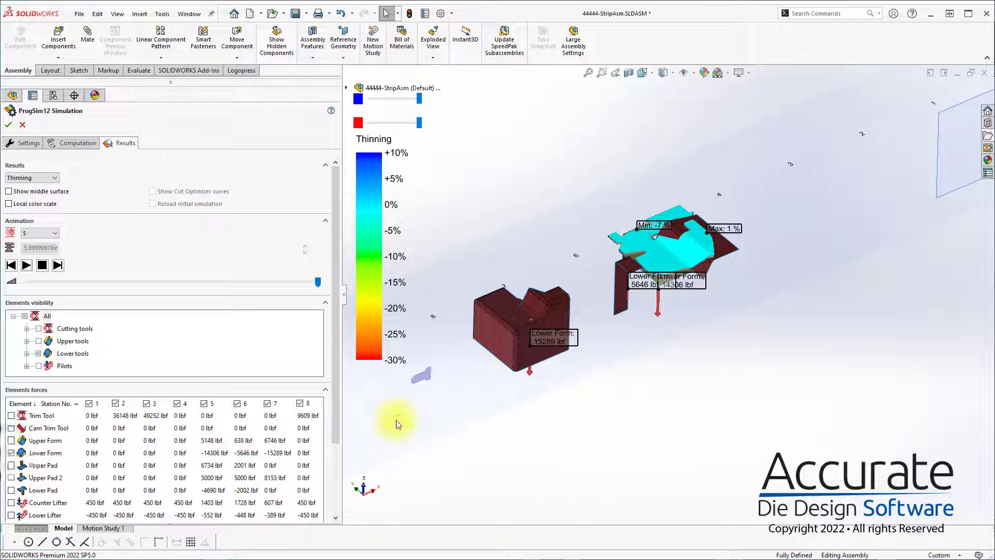
{"action": "scroll", "coordinate": [542, 350], "scroll_direction": "down", "scroll_amount": 5}
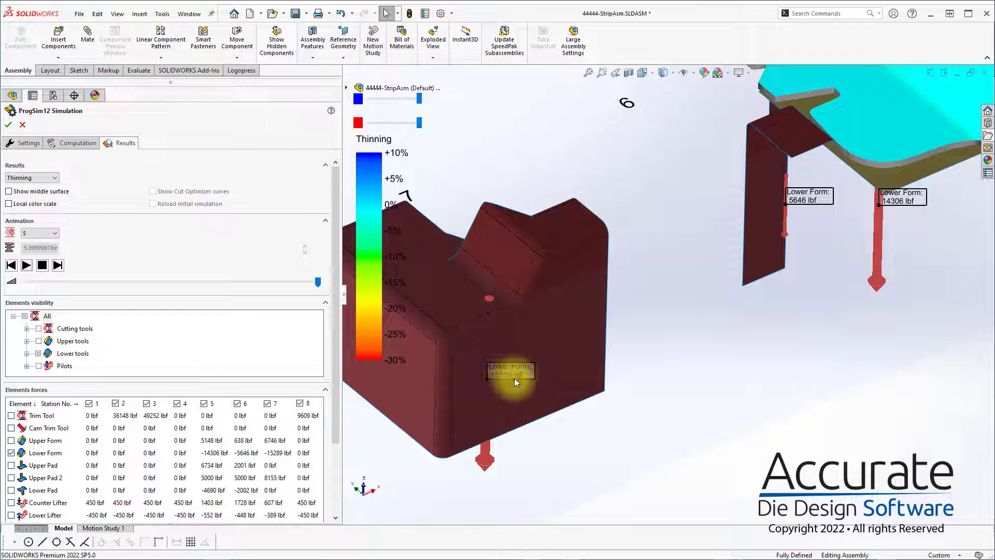
{"action": "scroll", "coordinate": [534, 341], "scroll_direction": "up", "scroll_amount": 2}
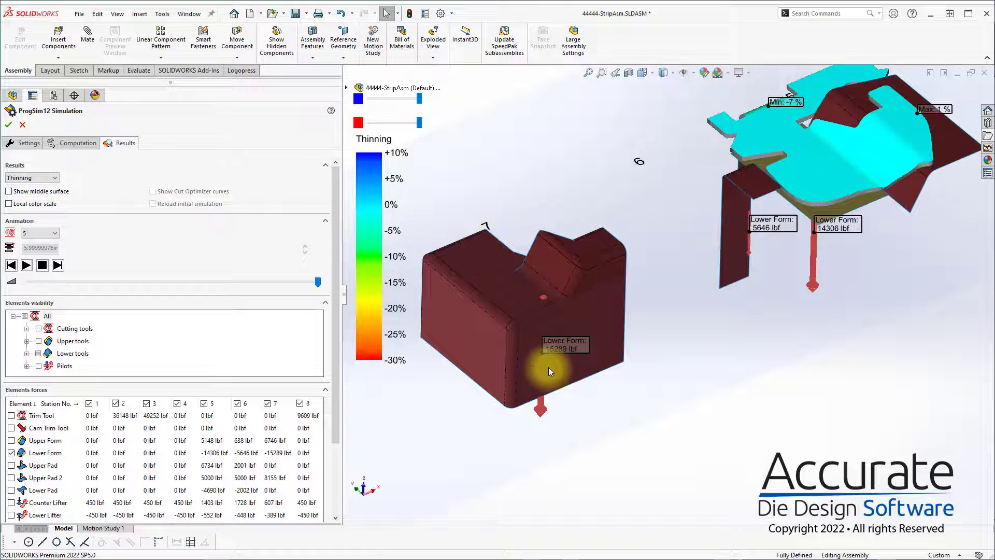
{"action": "scroll", "coordinate": [814, 173], "scroll_direction": "up", "scroll_amount": 2}
{"action": "scroll", "coordinate": [892, 155], "scroll_direction": "down", "scroll_amount": 2}
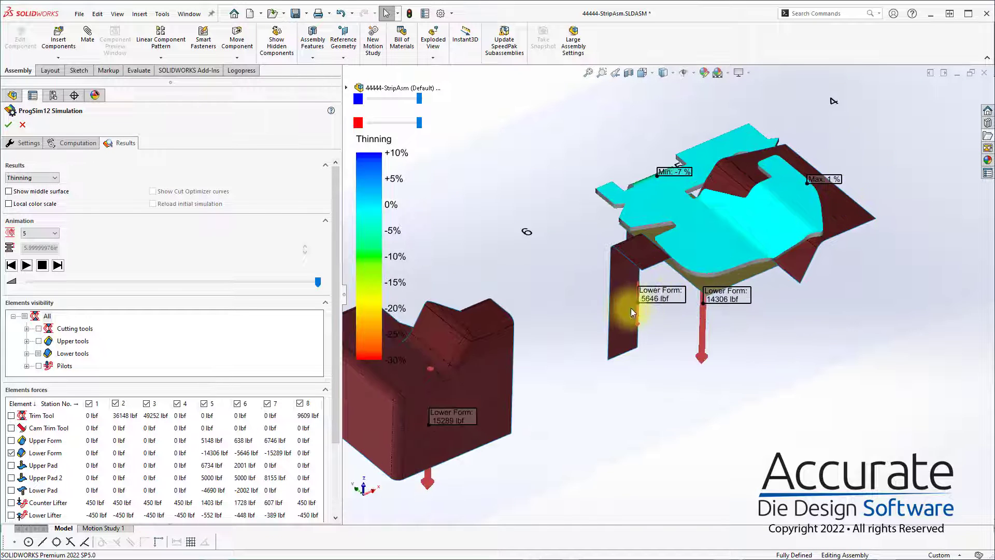
{"action": "scroll", "coordinate": [630, 308], "scroll_direction": "down", "scroll_amount": 1}
{"action": "scroll", "coordinate": [679, 296], "scroll_direction": "up", "scroll_amount": 1}
{"action": "scroll", "coordinate": [785, 275], "scroll_direction": "down", "scroll_amount": 1}
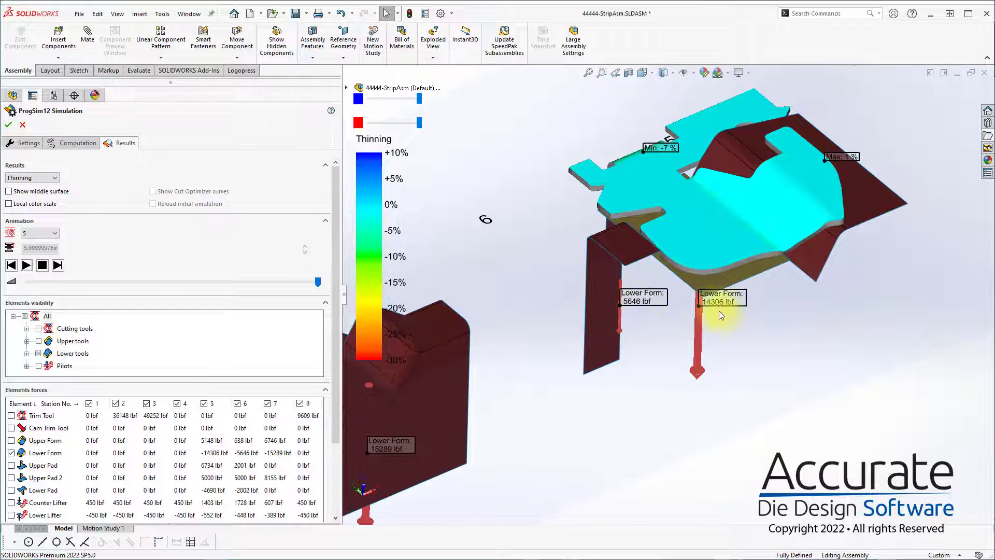
{"action": "mouse_move", "coordinate": [859, 167]}
{"action": "middle_mouse_down"}
{"action": "mouse_move", "coordinate": [822, 100]}
{"action": "mouse_move", "coordinate": [760, 94]}
{"action": "mouse_move", "coordinate": [845, 127]}
{"action": "mouse_move", "coordinate": [851, 161]}
{"action": "middle_mouse_up"}
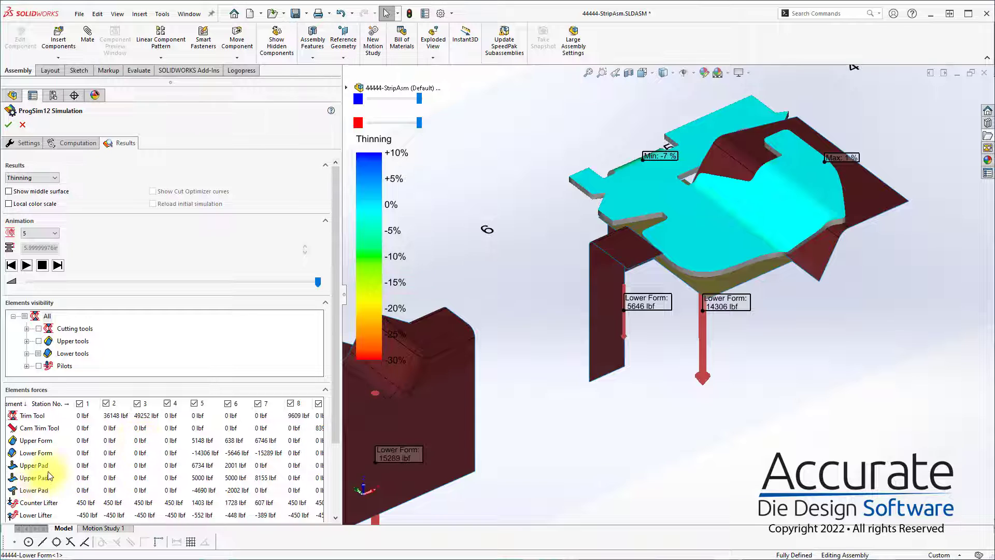
Display the Trim Tool forces along the whole strip, look them over, and close the ProgSim simulation.
{"action": "left_click", "coordinate": [11, 415]}
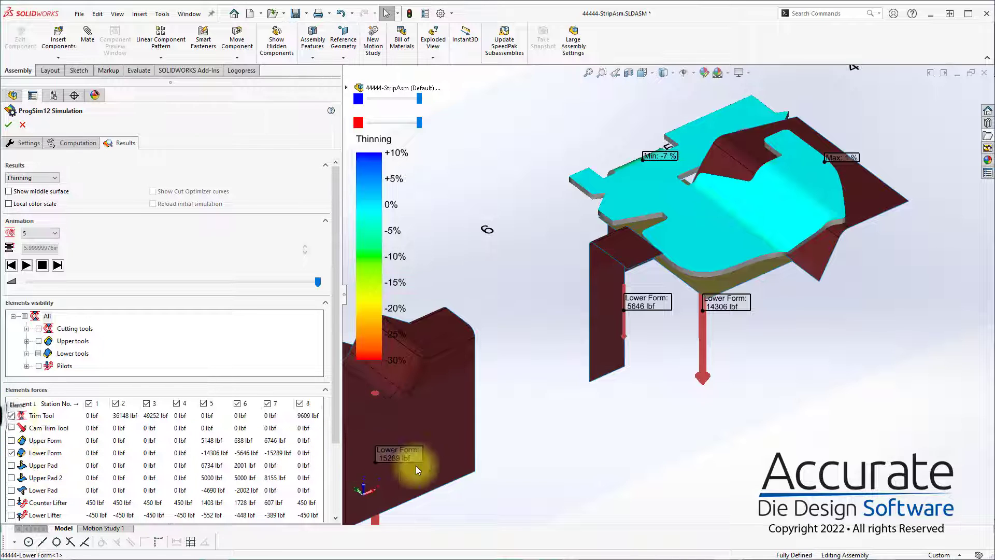
{"action": "key", "text": "f"}
{"action": "middle_click_drag", "start_coordinate": [848, 233], "coordinate": [819, 169]}
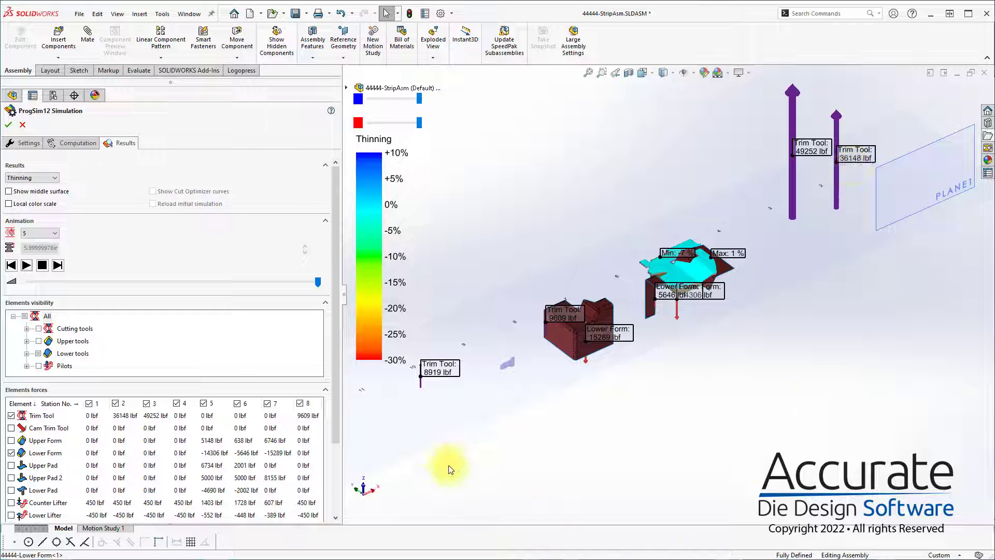
{"action": "scroll", "coordinate": [639, 322], "scroll_direction": "down", "scroll_amount": 5}
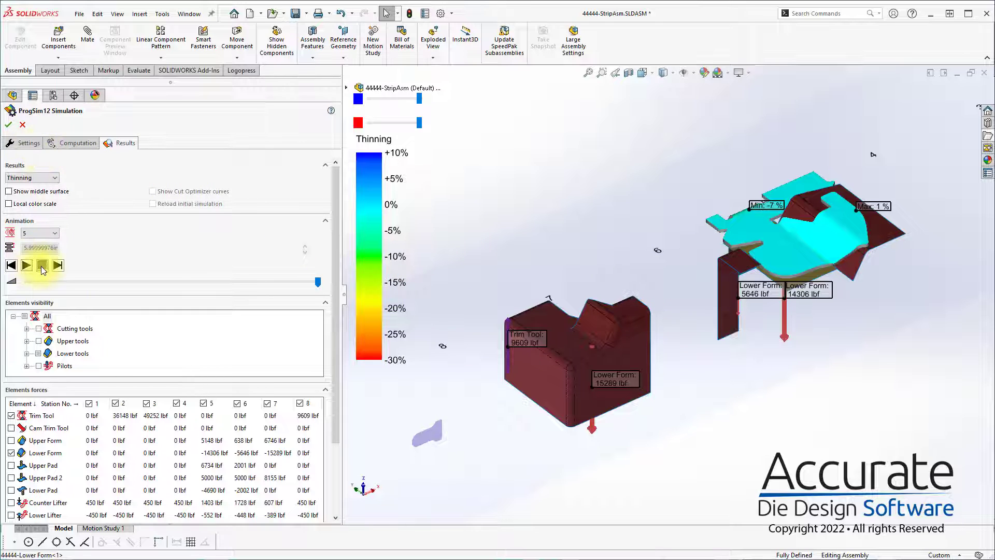
{"action": "left_click", "coordinate": [9, 125]}
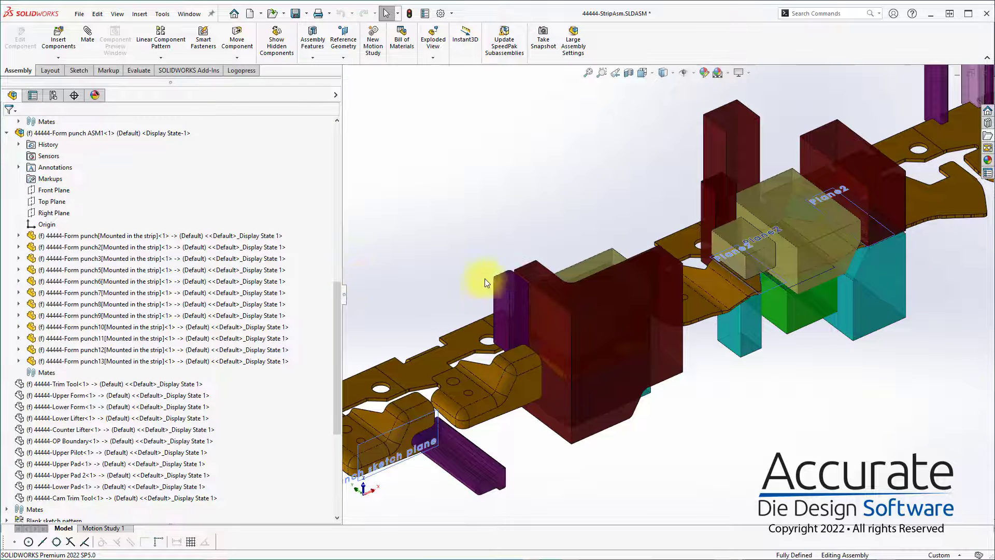
Open the Punch Sketch of the 44444-Punch7 cutting punch for in-context editing and view its profile from the front.
{"action": "left_click", "coordinate": [511, 282]}
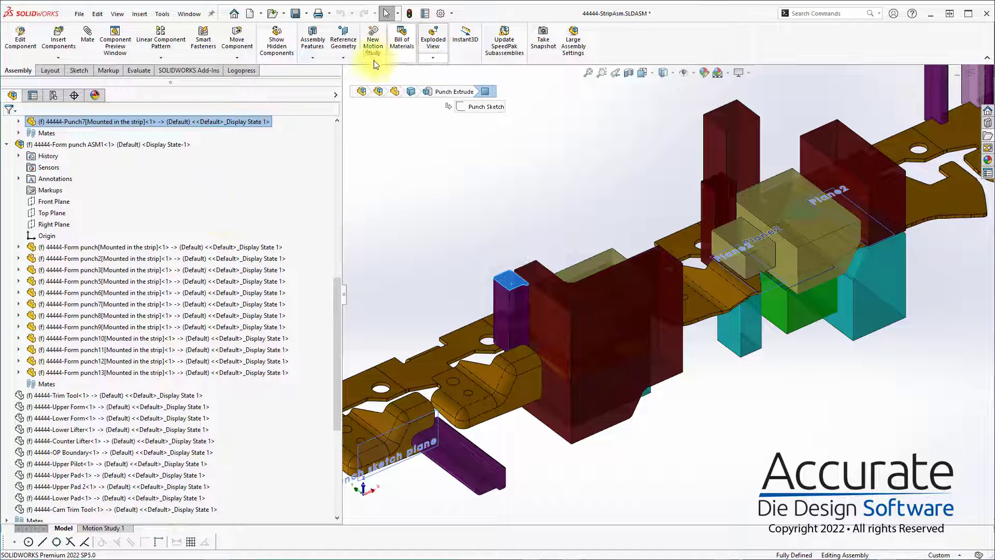
{"action": "left_click", "coordinate": [19, 121]}
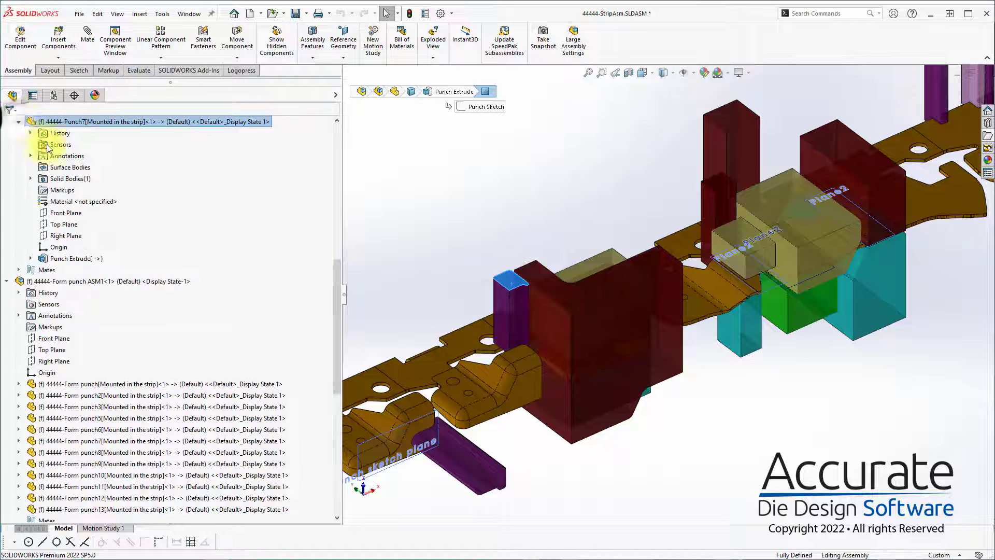
{"action": "left_click", "coordinate": [31, 258]}
{"action": "left_click", "coordinate": [66, 269]}
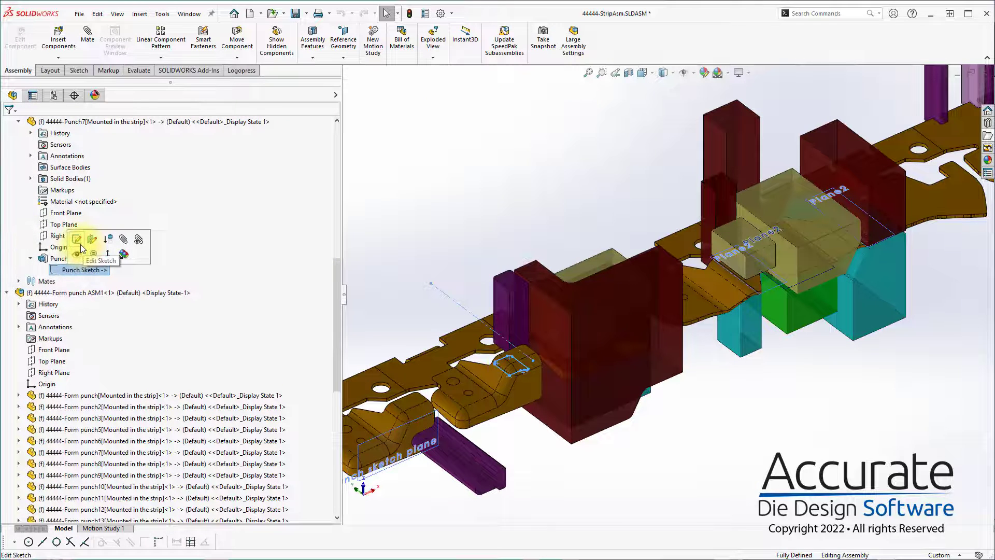
{"action": "left_click", "coordinate": [80, 244]}
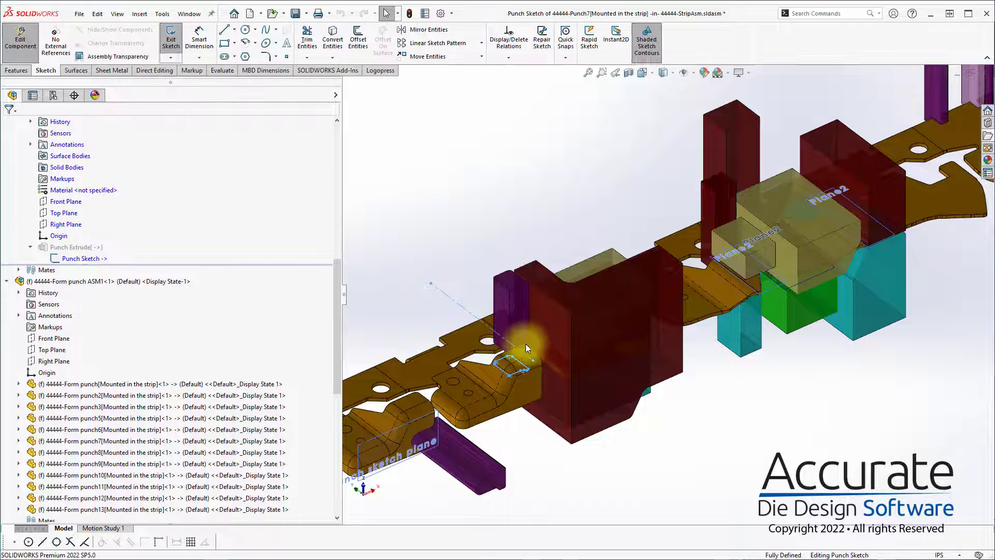
{"action": "key", "text": "ctrl+1"}
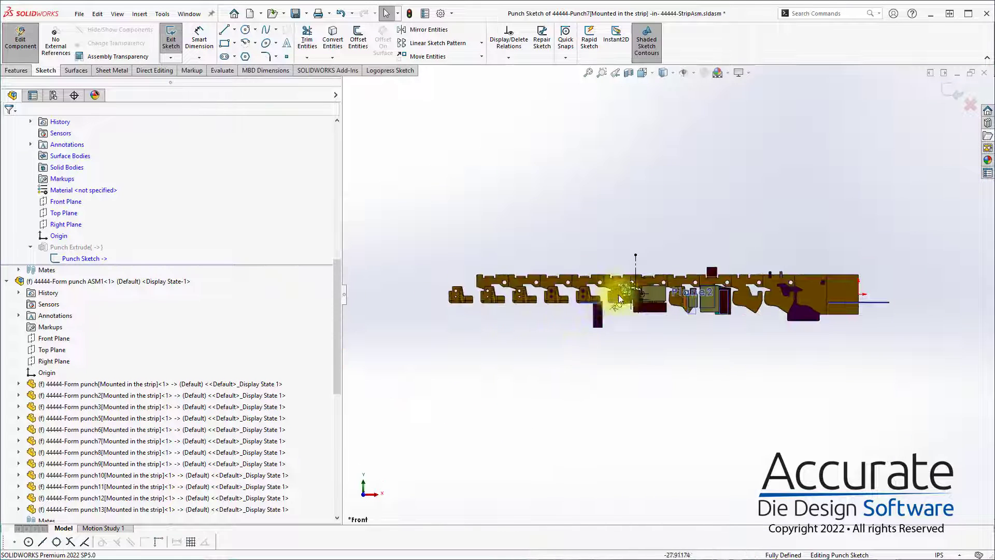
{"action": "scroll", "coordinate": [619, 300], "scroll_direction": "down", "scroll_amount": 10}
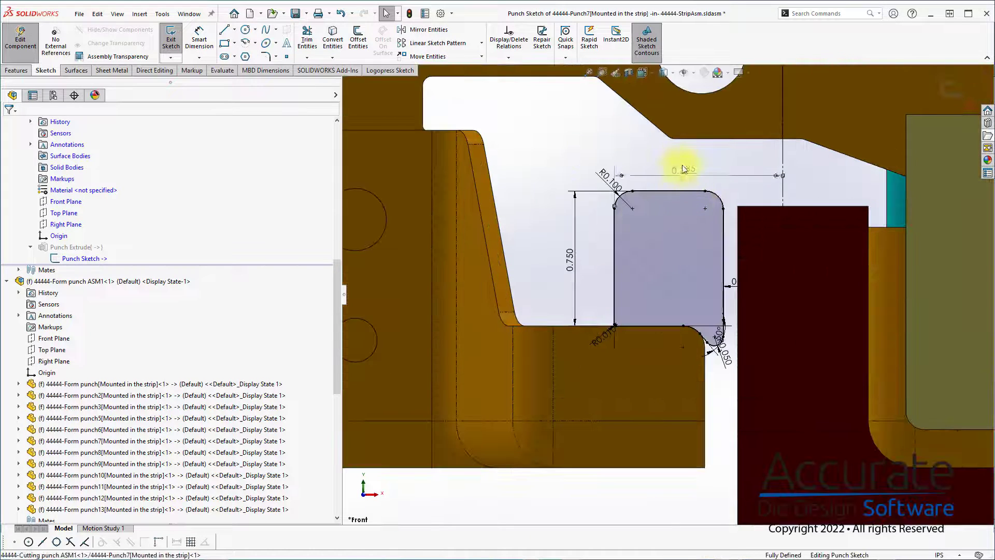
Set the horizontal dimension from the punch profile's outer edge to the vertical centerline to 1.1 in.
{"action": "left_click_drag", "start_coordinate": [684, 169], "coordinate": [689, 118]}
{"action": "double_click", "coordinate": [692, 120]}
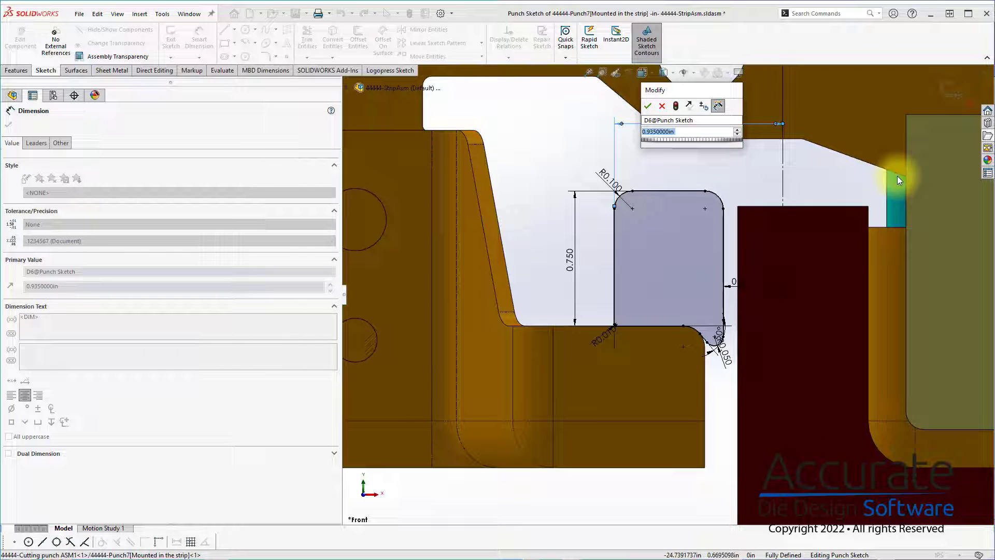
{"action": "type", "text": "1.1"}
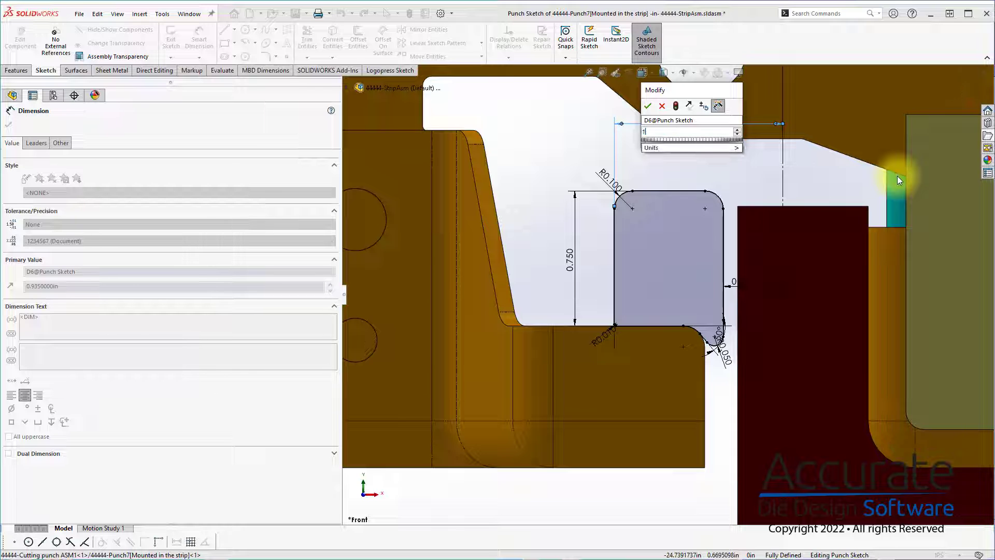
{"action": "key", "text": "Return"}
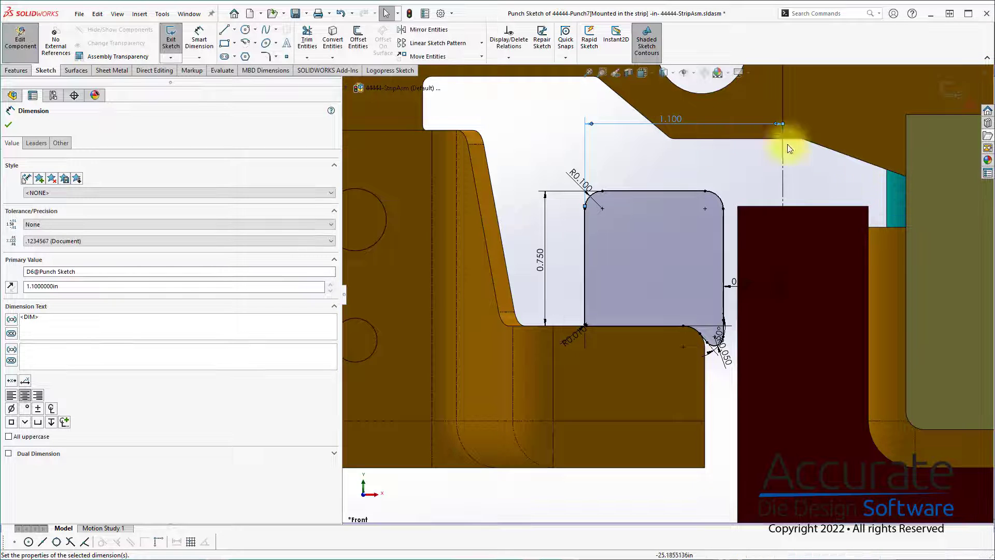
Reduce the punch profile's horizontal dimension to the centerline slightly and exit the sketch to rebuild the punch.
{"action": "double_click", "coordinate": [670, 119]}
{"action": "type", "text": "1.25"}
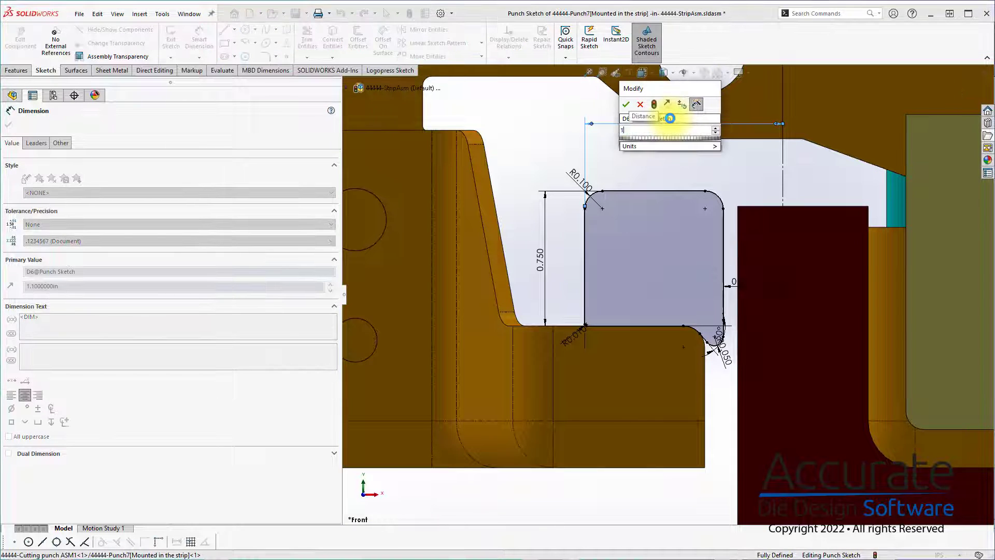
{"action": "key", "text": "Return"}
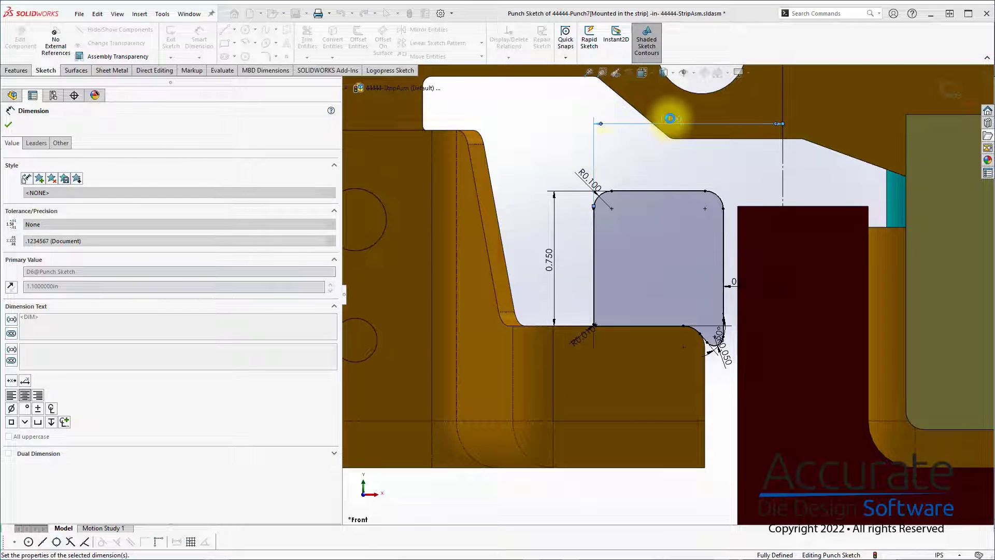
{"action": "left_click", "coordinate": [551, 128]}
{"action": "left_click", "coordinate": [963, 87]}
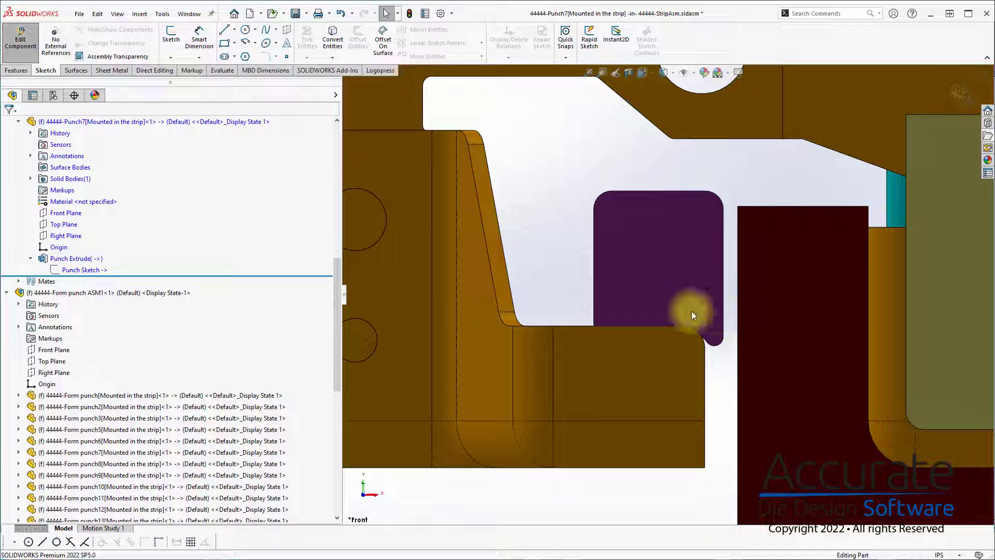
Return from editing the punch to the strip assembly and save it with all its modified documents.
{"action": "scroll", "coordinate": [648, 313], "scroll_direction": "up", "scroll_amount": 5}
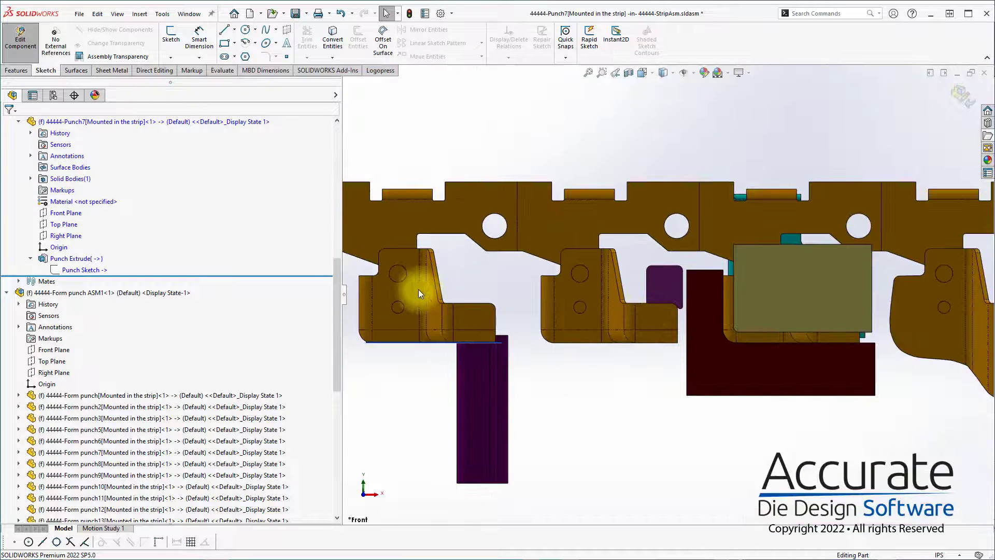
{"action": "scroll", "coordinate": [837, 260], "scroll_direction": "up", "scroll_amount": 3}
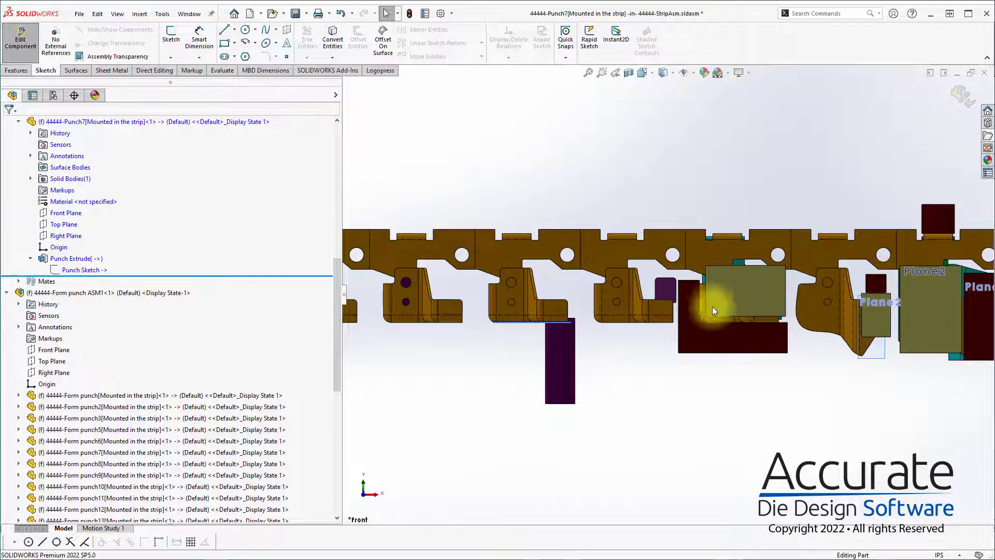
{"action": "scroll", "coordinate": [792, 313], "scroll_direction": "down", "scroll_amount": 2}
{"action": "scroll", "coordinate": [646, 288], "scroll_direction": "down", "scroll_amount": 2}
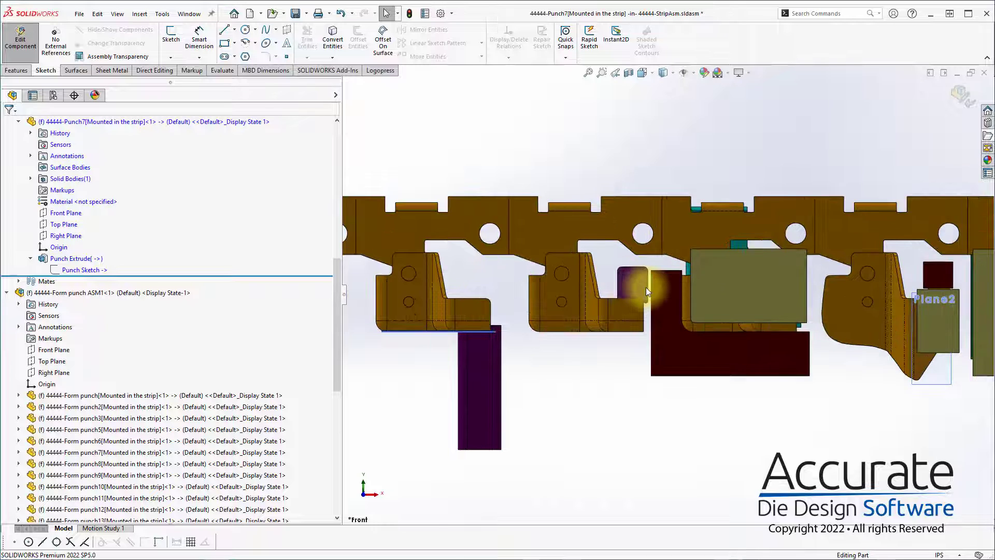
{"action": "scroll", "coordinate": [640, 216], "scroll_direction": "up", "scroll_amount": 2}
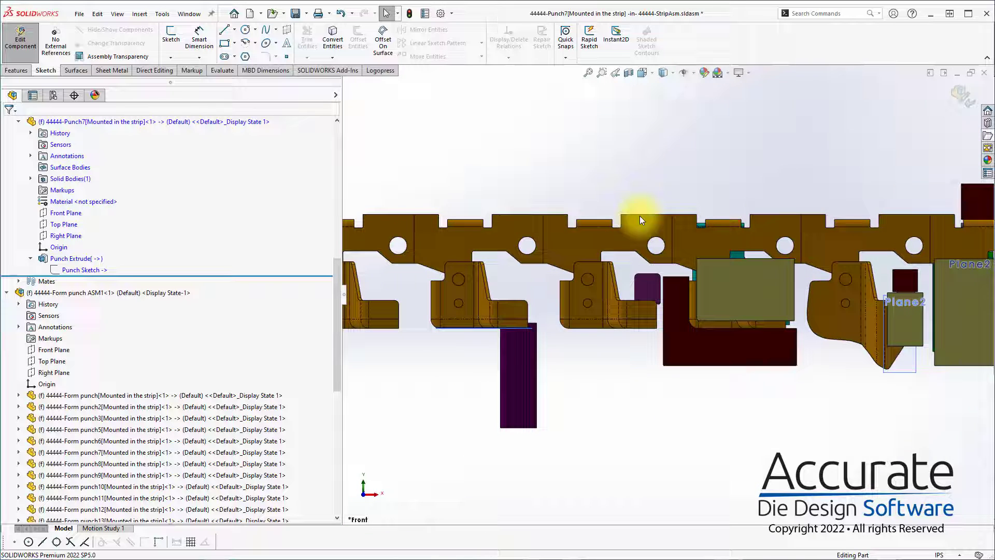
{"action": "left_click", "coordinate": [961, 94]}
{"action": "scroll", "coordinate": [595, 201], "scroll_direction": "up", "scroll_amount": 3}
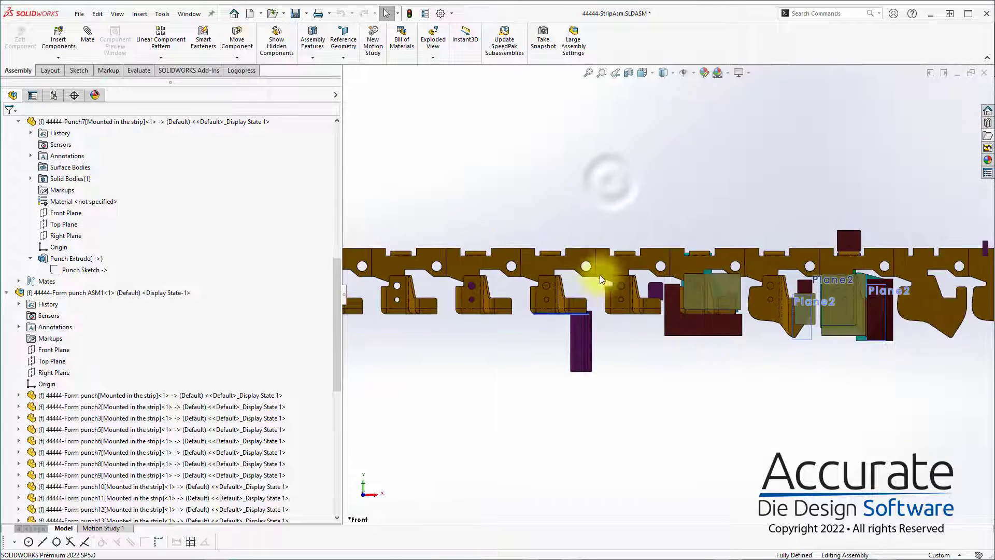
{"action": "middle_click_drag", "start_coordinate": [529, 267], "coordinate": [569, 143]}
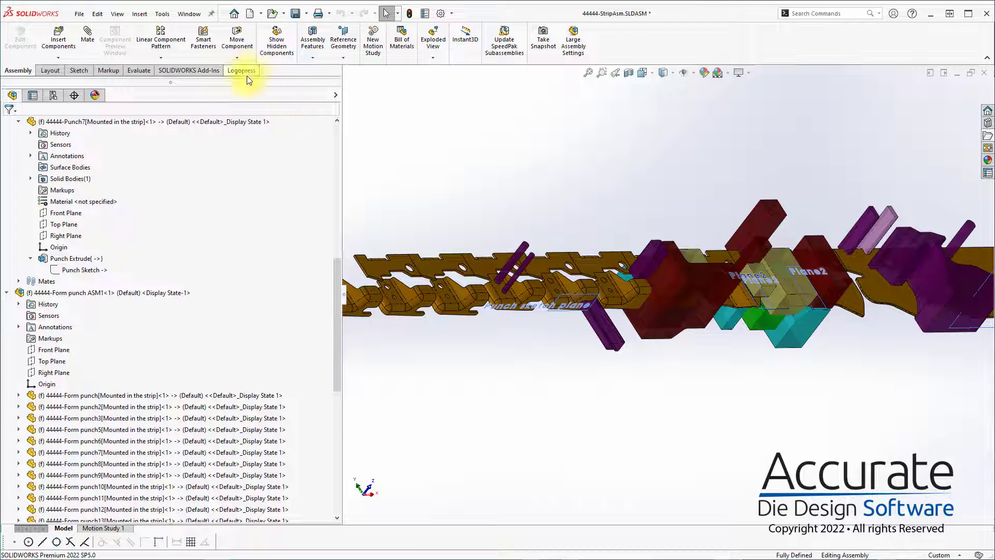
{"action": "key", "text": "ctrl+s"}
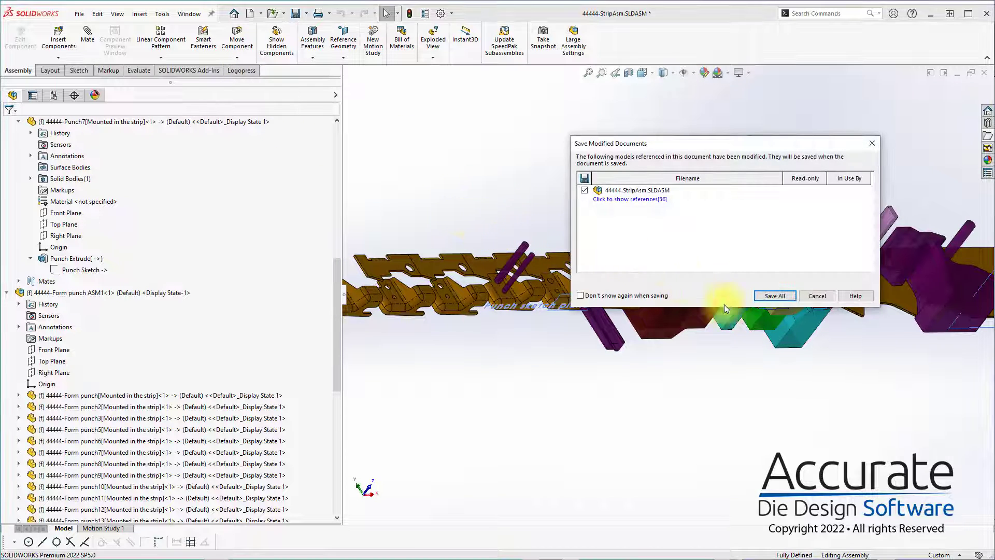
{"action": "left_click", "coordinate": [775, 296]}
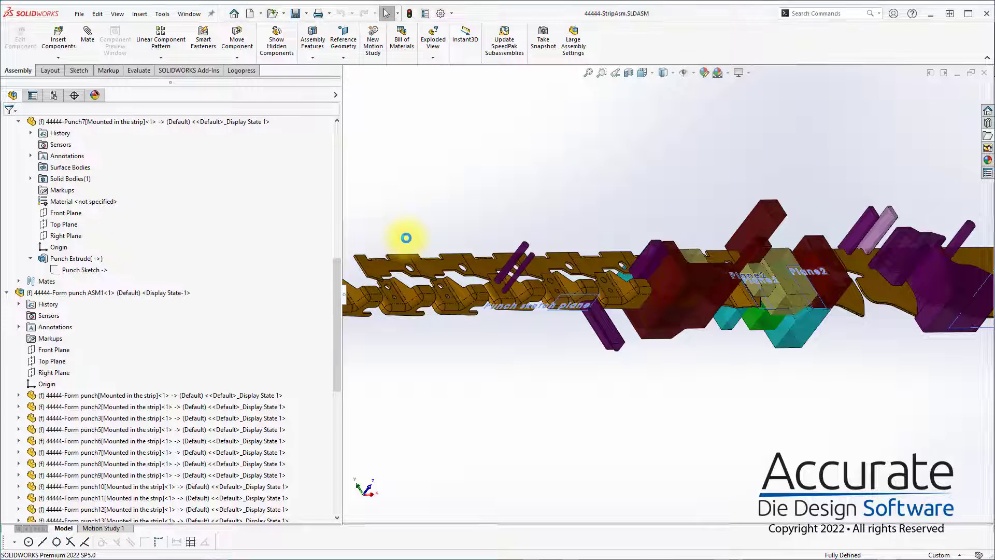
Start the ProgSim Simulation on the modified strip assembly, retaining the previous trim and form elements instead of recreating them.
{"action": "left_click", "coordinate": [251, 73]}
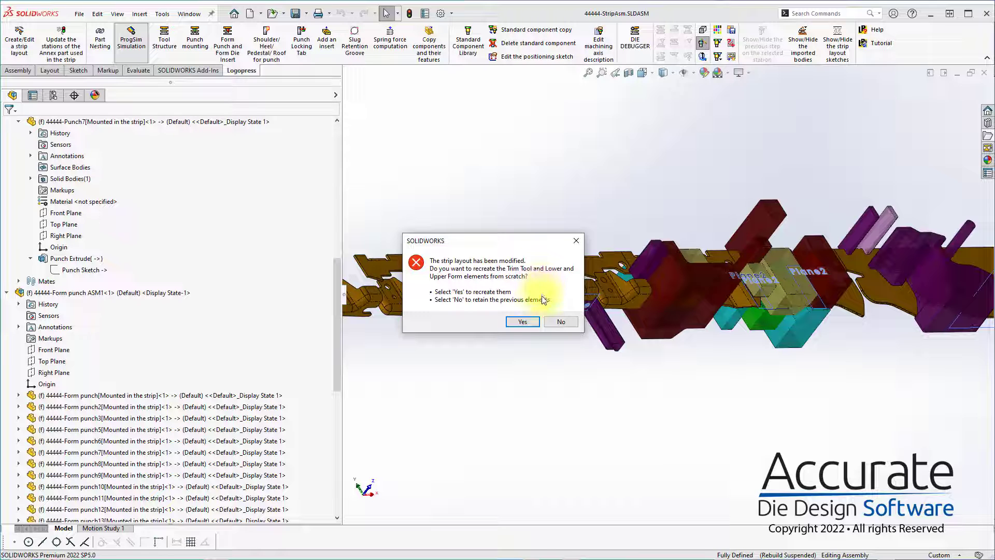
{"action": "left_click_drag", "start_coordinate": [509, 241], "coordinate": [529, 142]}
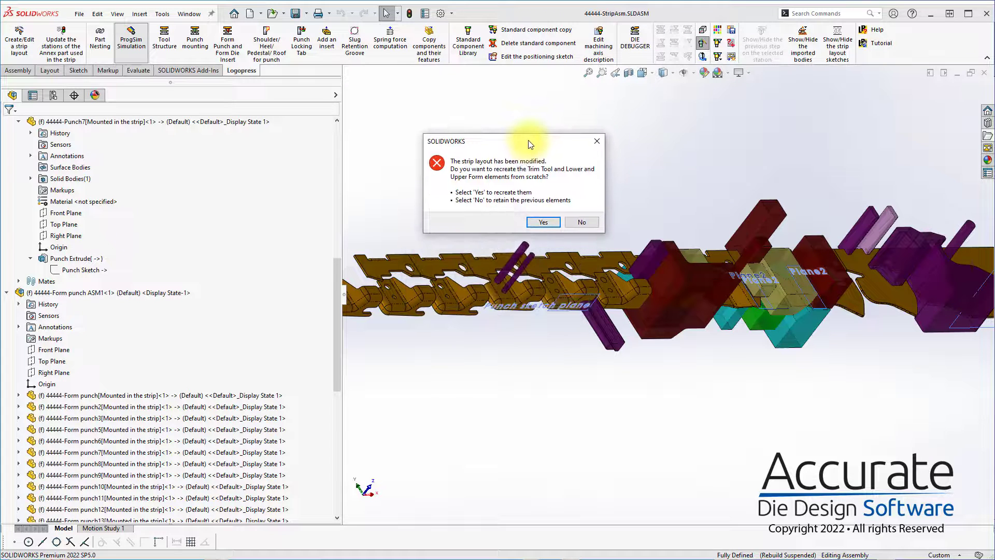
{"action": "left_click", "coordinate": [588, 226]}
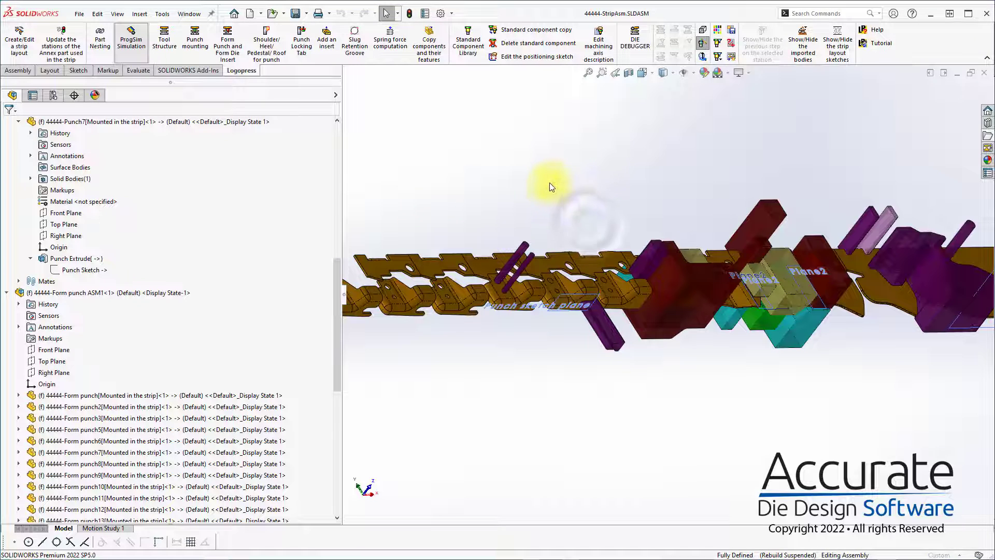
{"action": "middle_click_drag", "start_coordinate": [542, 203], "coordinate": [519, 225]}
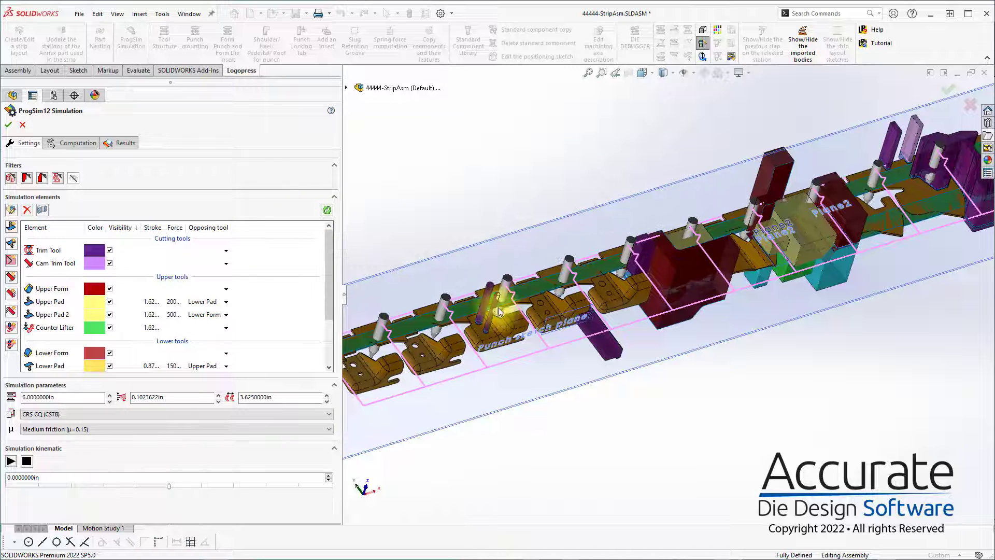
{"action": "key", "text": "z"}
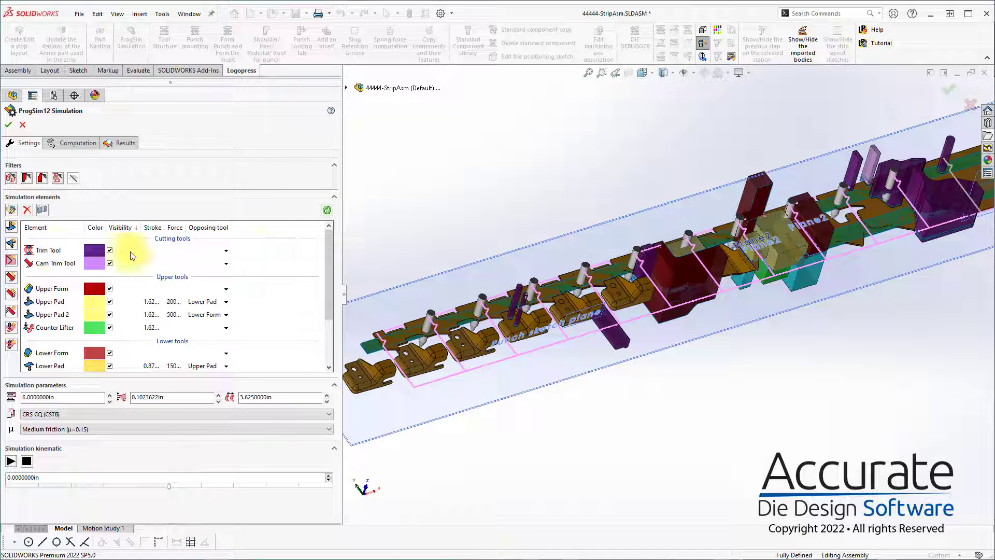
Open the Trim Tool simulation element for editing and check its cutting geometry, including the modified punch near station 8.
{"action": "double_click", "coordinate": [50, 253]}
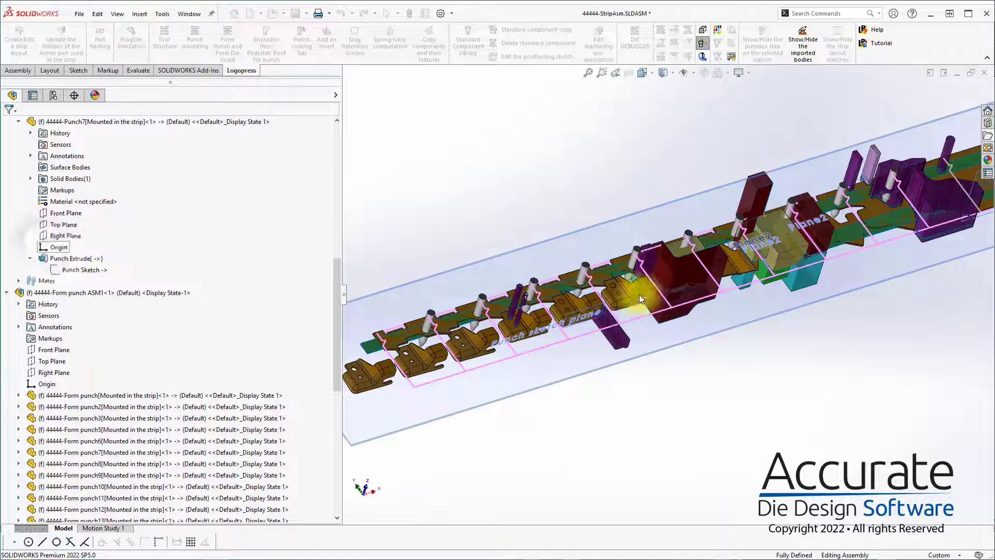
{"action": "scroll", "coordinate": [610, 290], "scroll_direction": "down", "scroll_amount": 5}
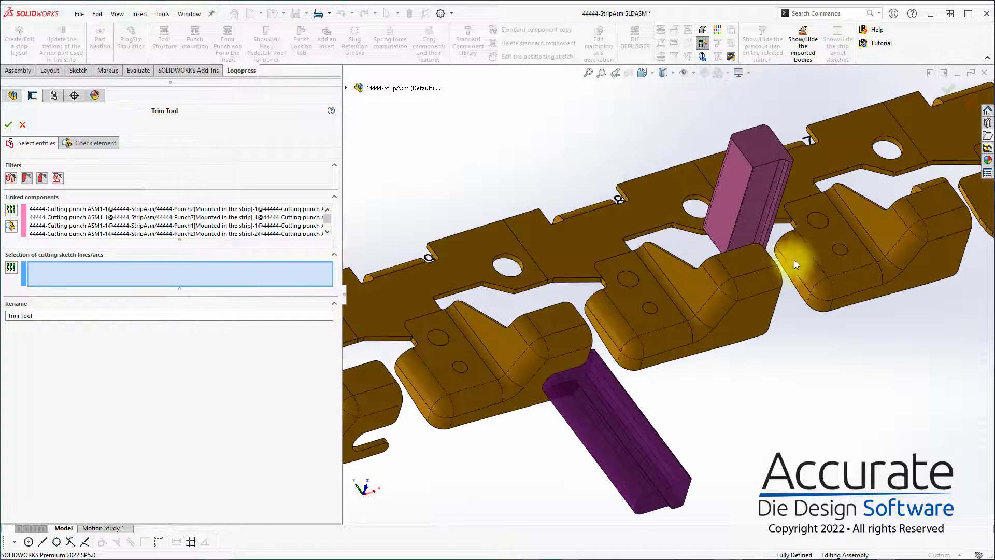
{"action": "scroll", "coordinate": [794, 259], "scroll_direction": "down", "scroll_amount": 4}
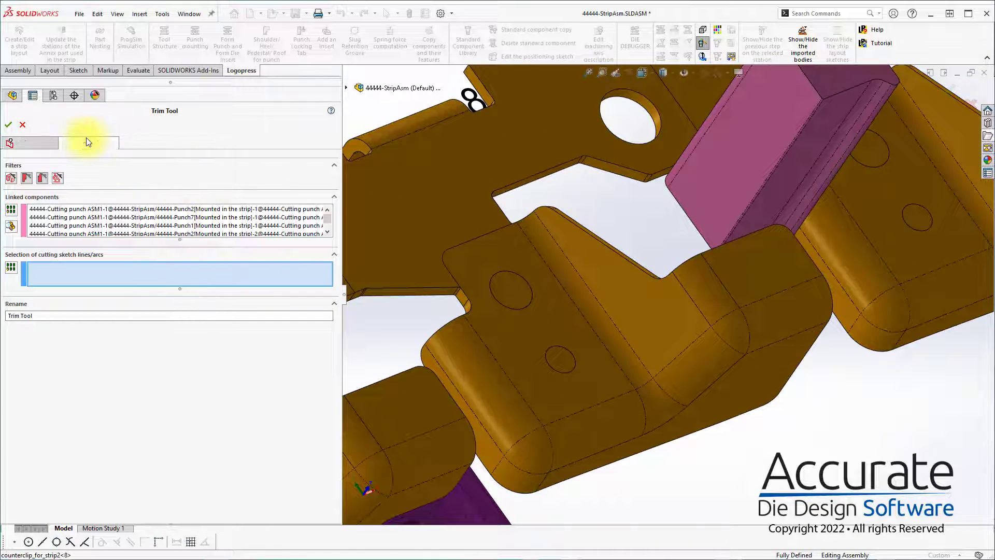
{"action": "left_click", "coordinate": [88, 142]}
{"action": "left_click", "coordinate": [725, 248]}
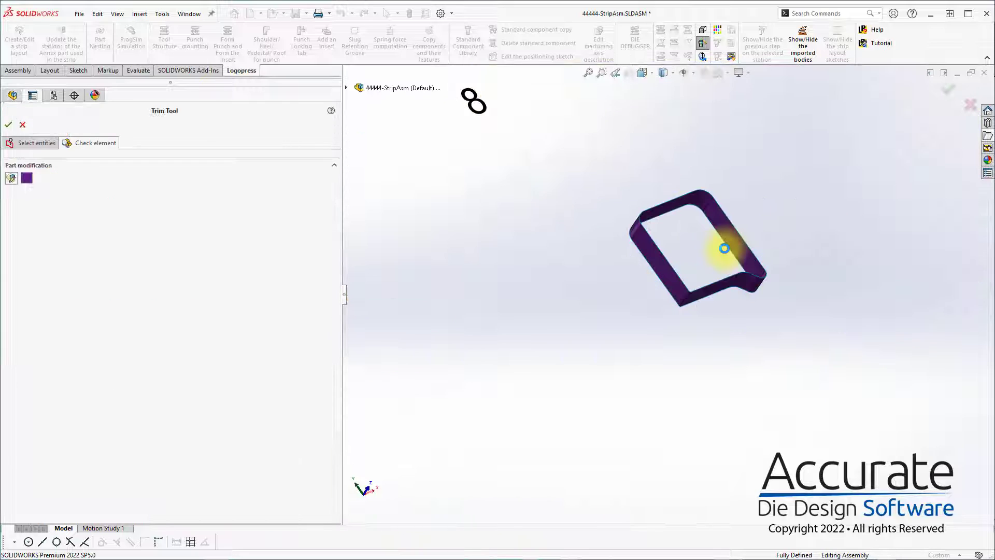
Measure the width of the modified punch's cut opening near station 8 across its two long faces.
{"action": "scroll", "coordinate": [726, 252], "scroll_direction": "up", "scroll_amount": 8}
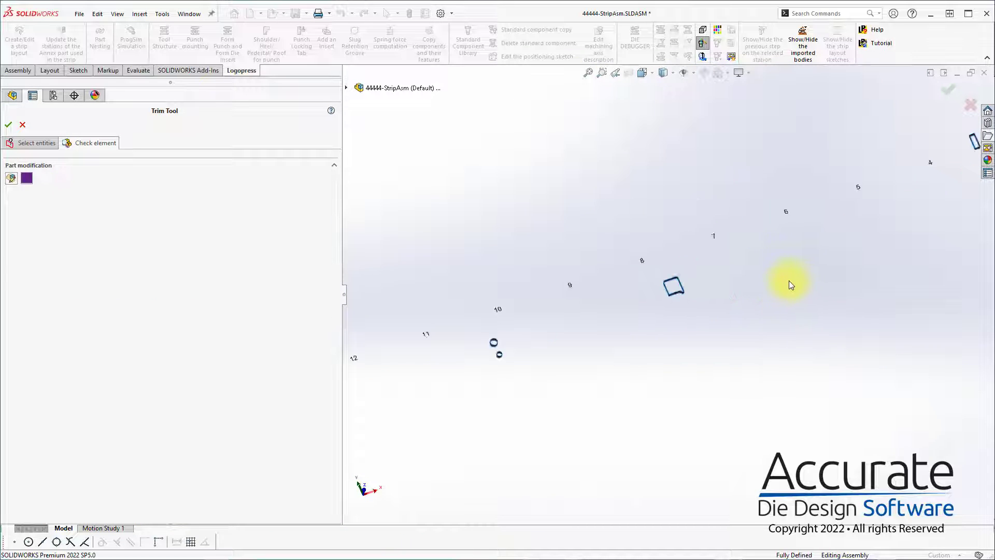
{"action": "scroll", "coordinate": [646, 292], "scroll_direction": "down", "scroll_amount": 8}
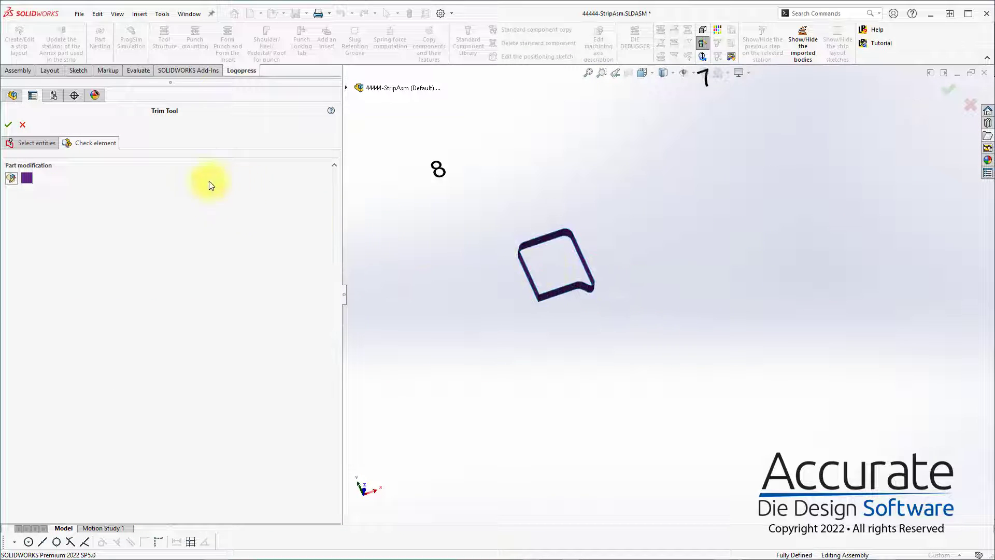
{"action": "right_click_drag", "start_coordinate": [750, 297], "coordinate": [912, 319]}
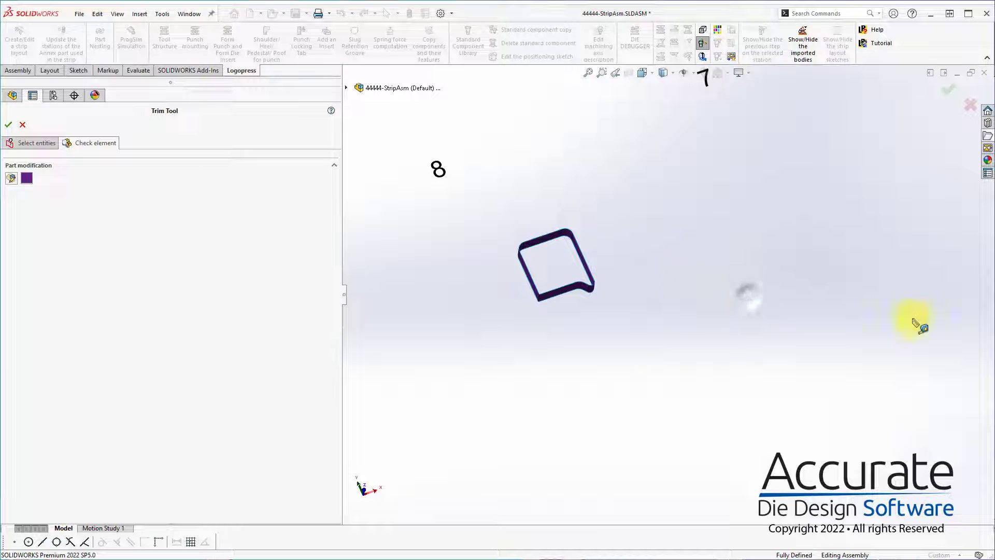
{"action": "left_click_drag", "start_coordinate": [899, 295], "coordinate": [795, 244]}
{"action": "middle_click_drag", "start_coordinate": [612, 263], "coordinate": [637, 240]}
{"action": "left_click", "coordinate": [580, 252]}
{"action": "left_click", "coordinate": [542, 275]}
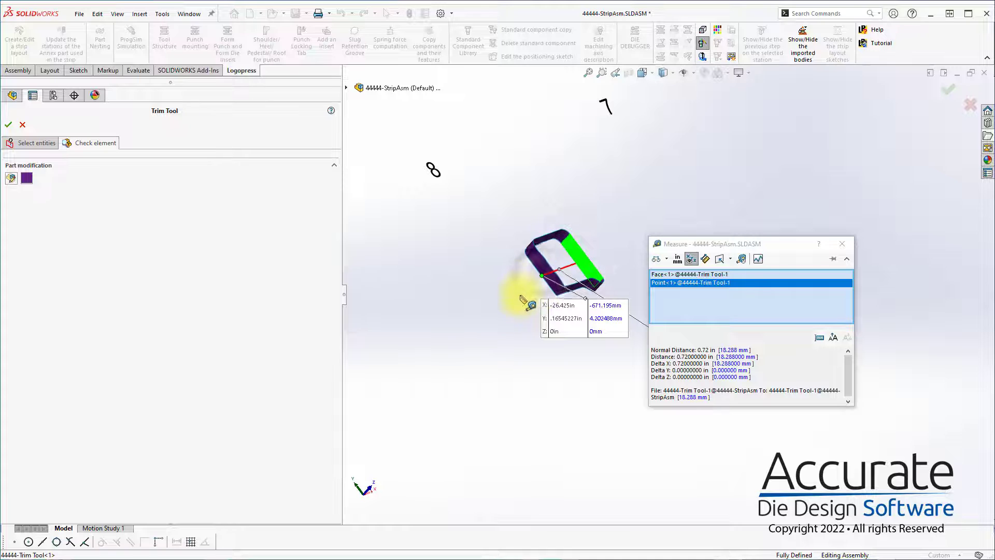
{"action": "left_click", "coordinate": [506, 304]}
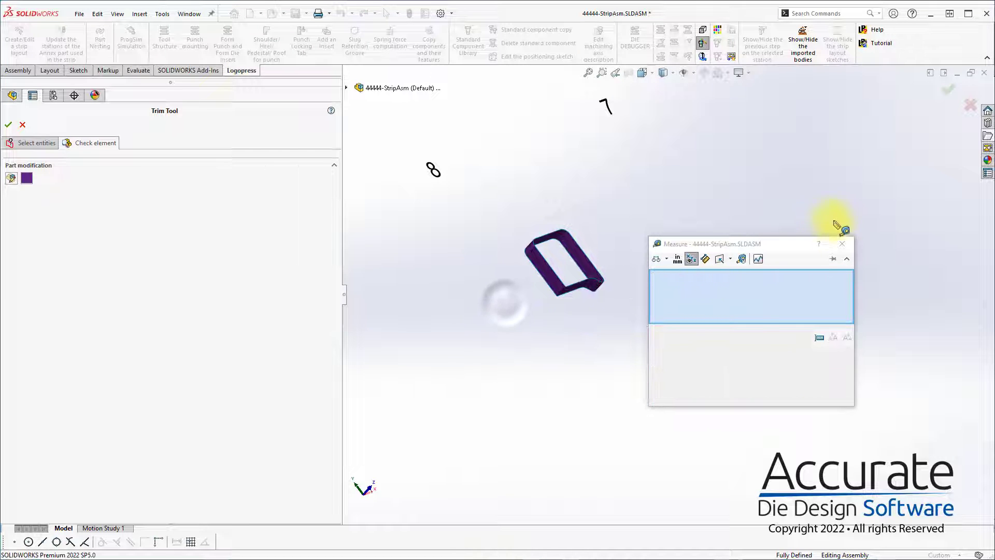
{"action": "left_click", "coordinate": [841, 244]}
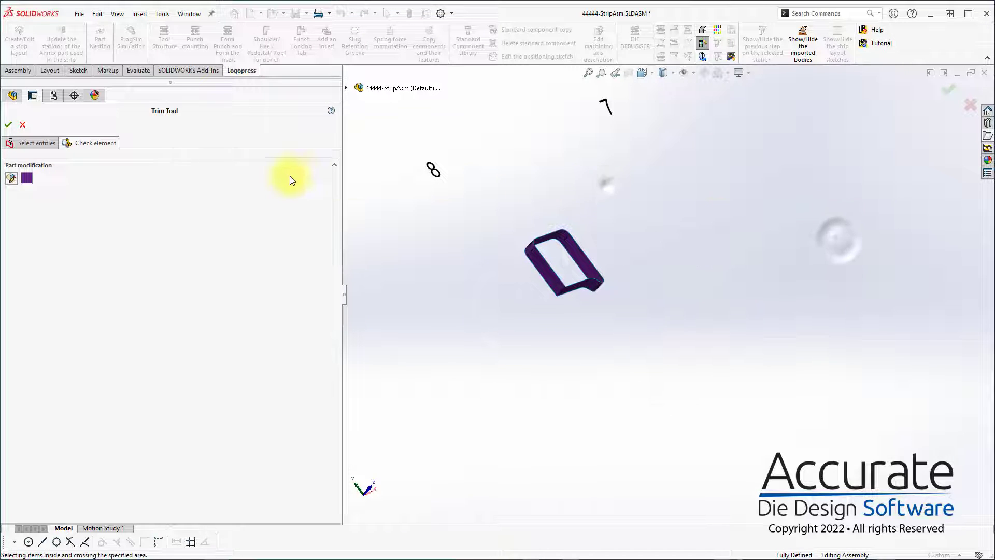
Return to the Trim Tool's linked components and accept the element with its updated punch geometry.
{"action": "left_click", "coordinate": [33, 145]}
{"action": "middle_click_drag", "start_coordinate": [501, 217], "coordinate": [567, 269]}
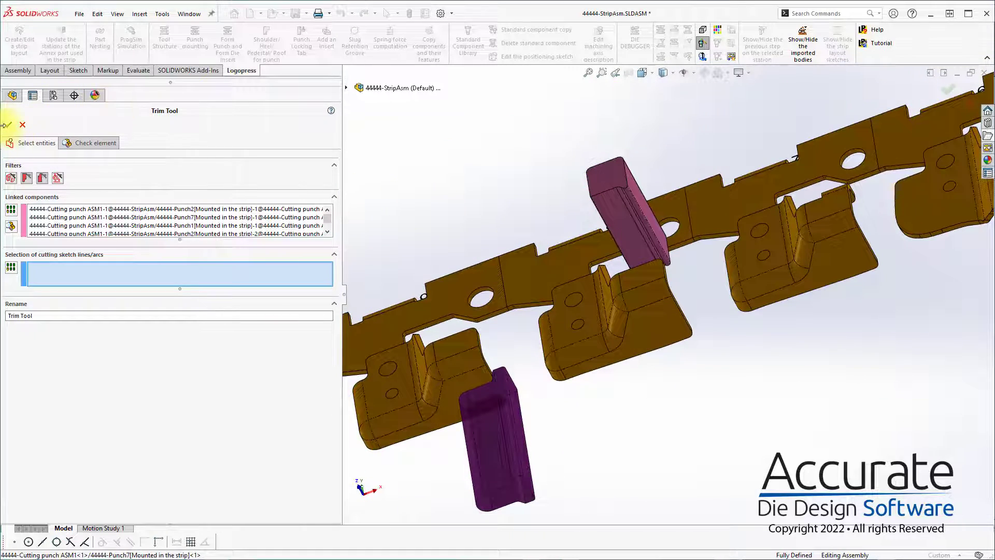
{"action": "left_click", "coordinate": [9, 125]}
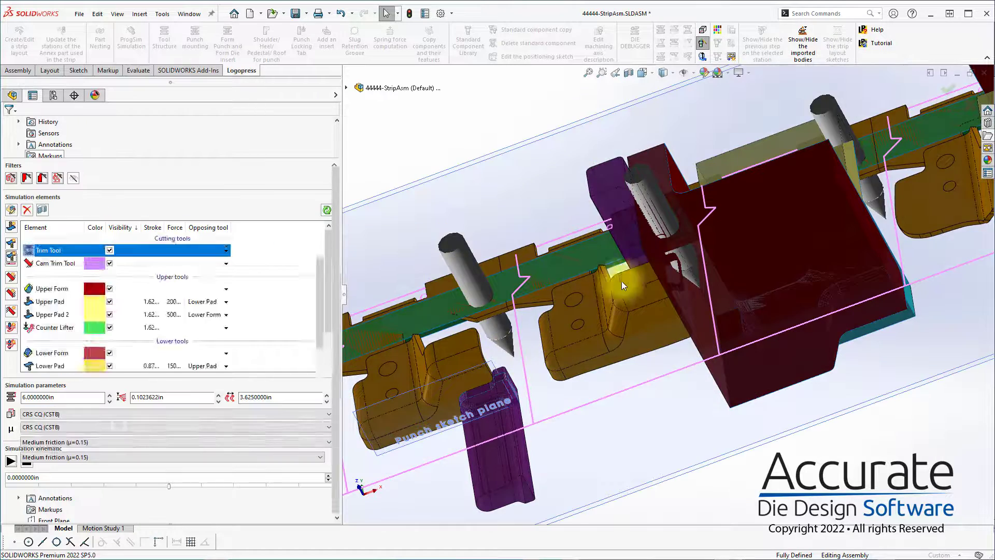
Show the Cut Optimizer settings of the simulation computation and set the target lines station to 8.
{"action": "middle_click_drag", "start_coordinate": [621, 281], "coordinate": [659, 299]}
{"action": "scroll", "coordinate": [171, 350], "scroll_direction": "down", "scroll_amount": 3}
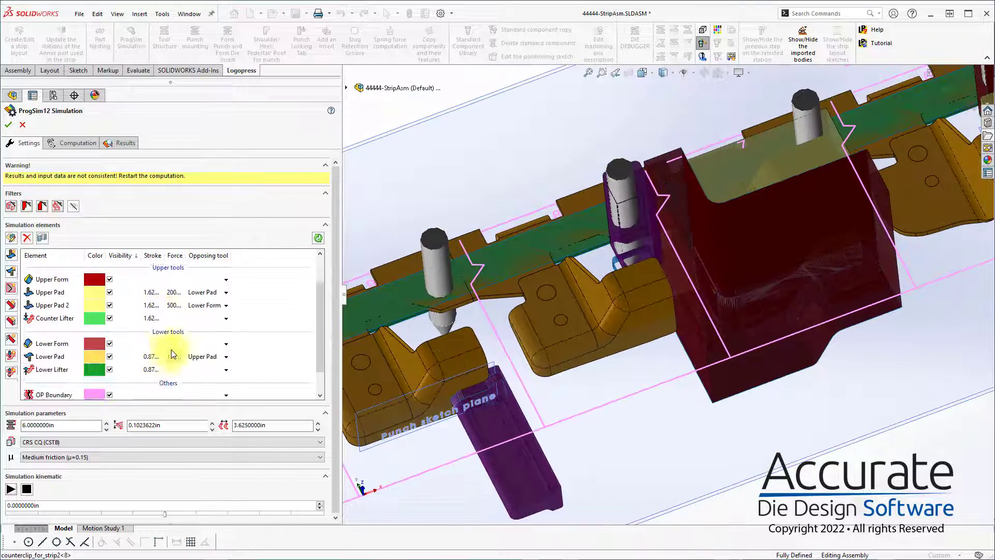
{"action": "left_click", "coordinate": [82, 144]}
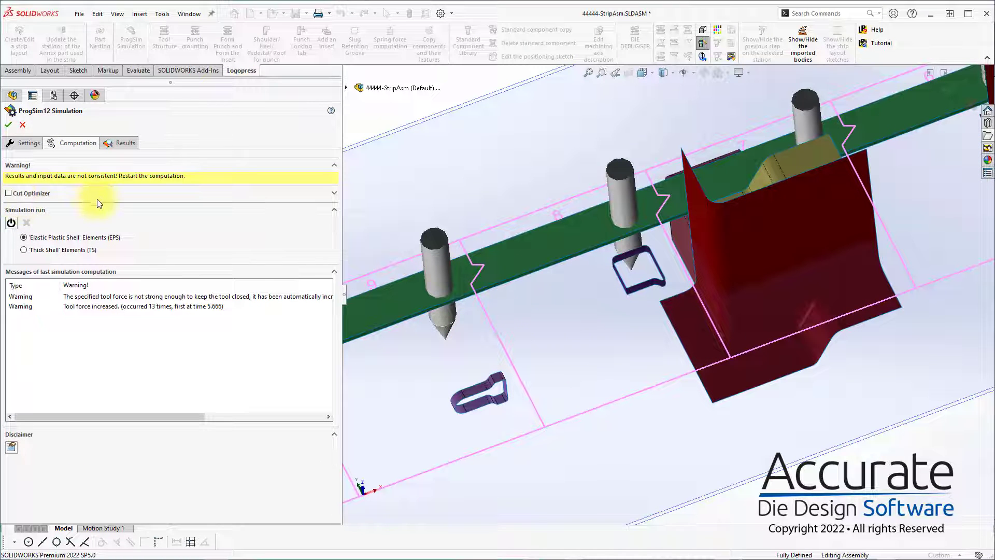
{"action": "left_click", "coordinate": [334, 193]}
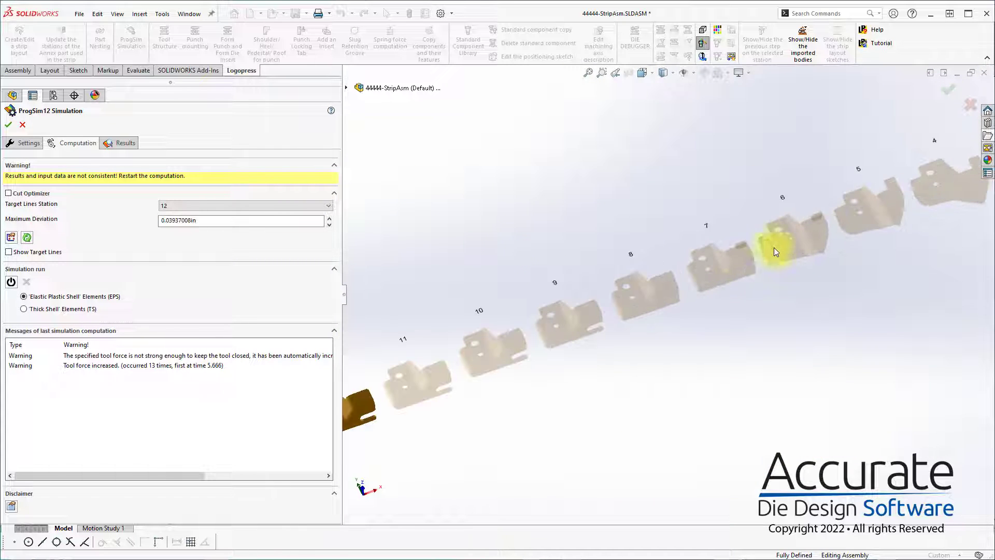
{"action": "middle_click_drag", "start_coordinate": [773, 247], "coordinate": [741, 274]}
{"action": "scroll", "coordinate": [792, 203], "scroll_direction": "down", "scroll_amount": 3}
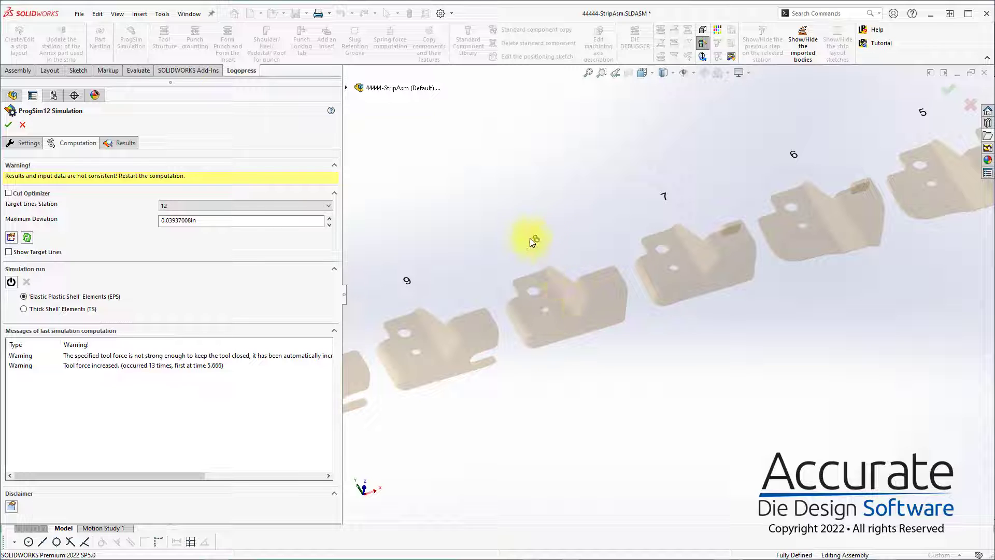
{"action": "left_click", "coordinate": [178, 207]}
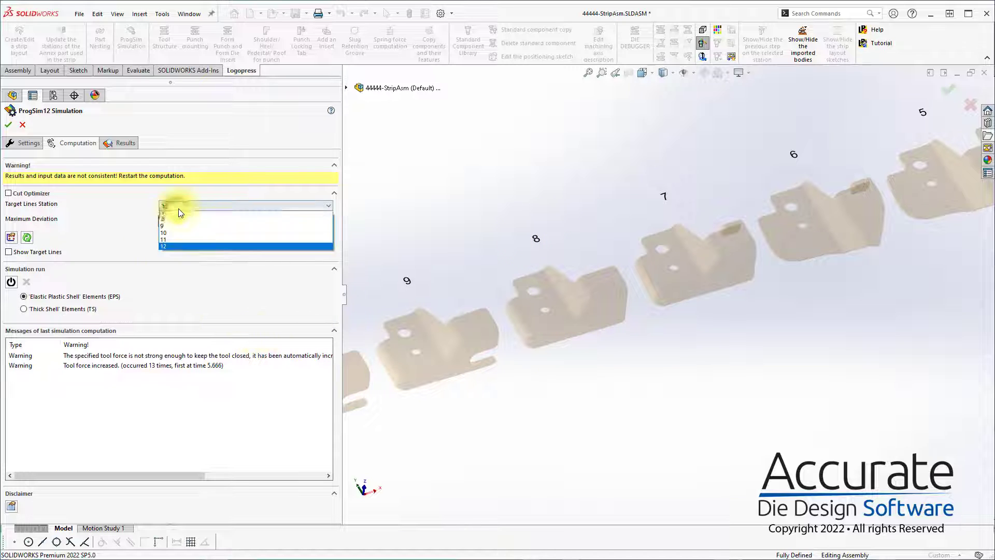
{"action": "left_click", "coordinate": [177, 262]}
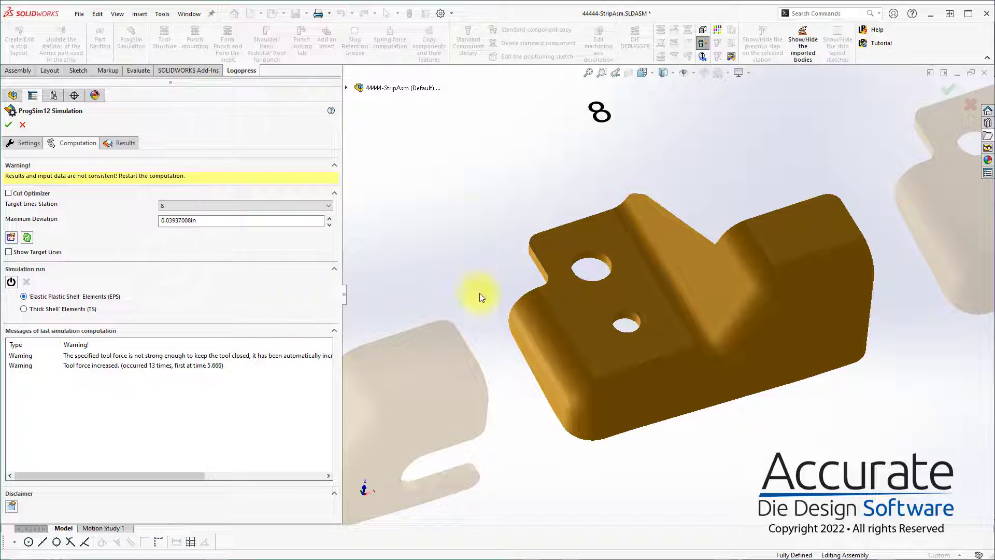
{"action": "scroll", "coordinate": [667, 294], "scroll_direction": "up", "scroll_amount": 1}
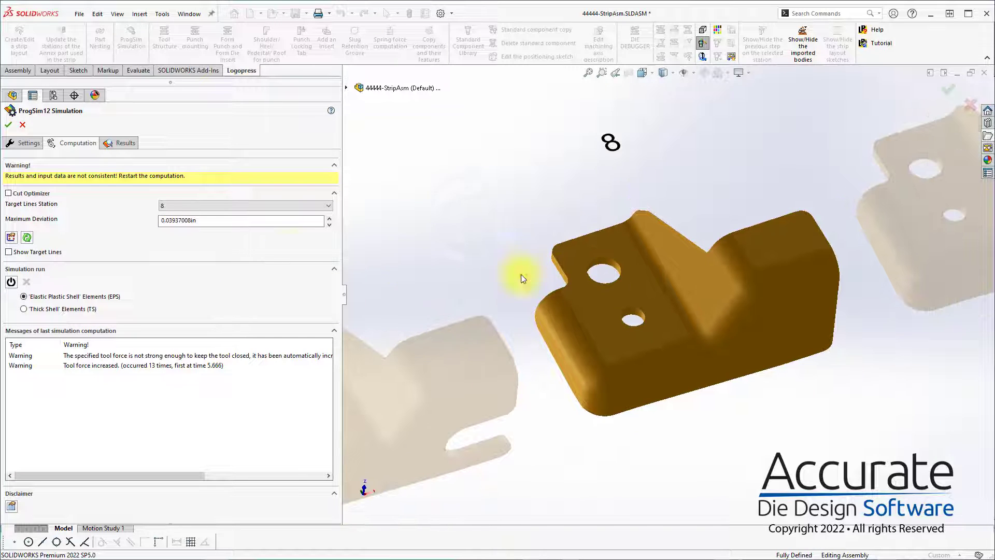
Create the Cut Optimizer target lines on the station 8 part and open their sketch for editing.
{"action": "left_click", "coordinate": [11, 239]}
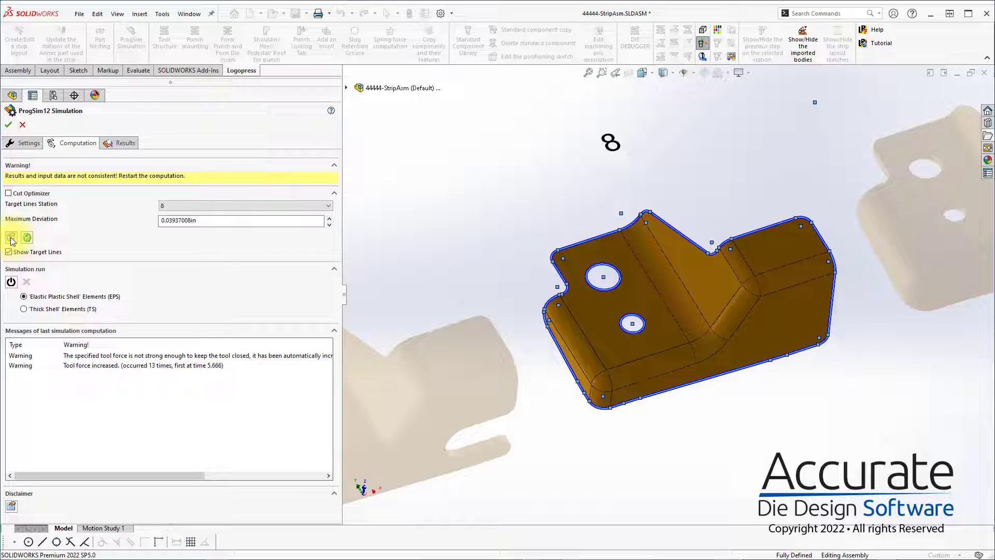
{"action": "left_click", "coordinate": [11, 238]}
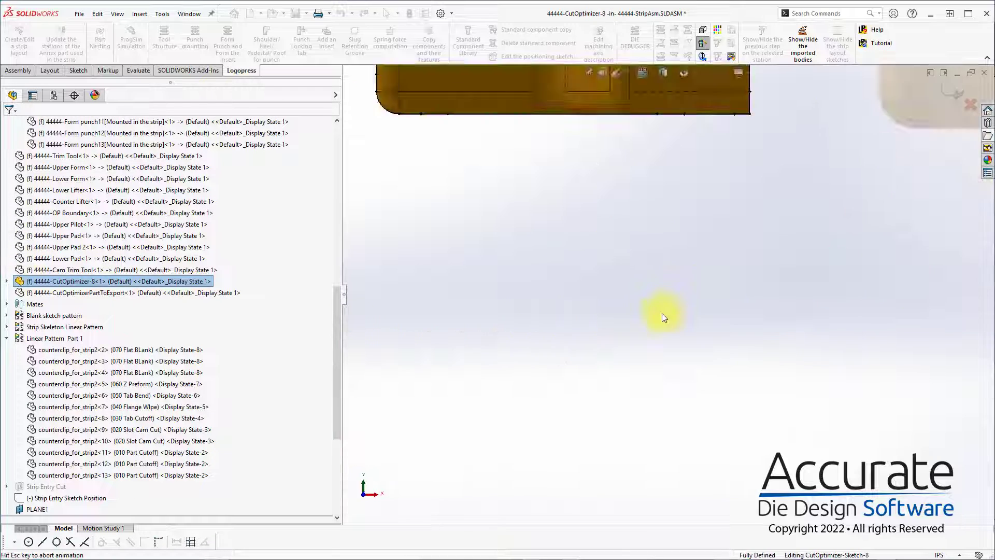
{"action": "middle_click_drag", "start_coordinate": [659, 325], "coordinate": [720, 231]}
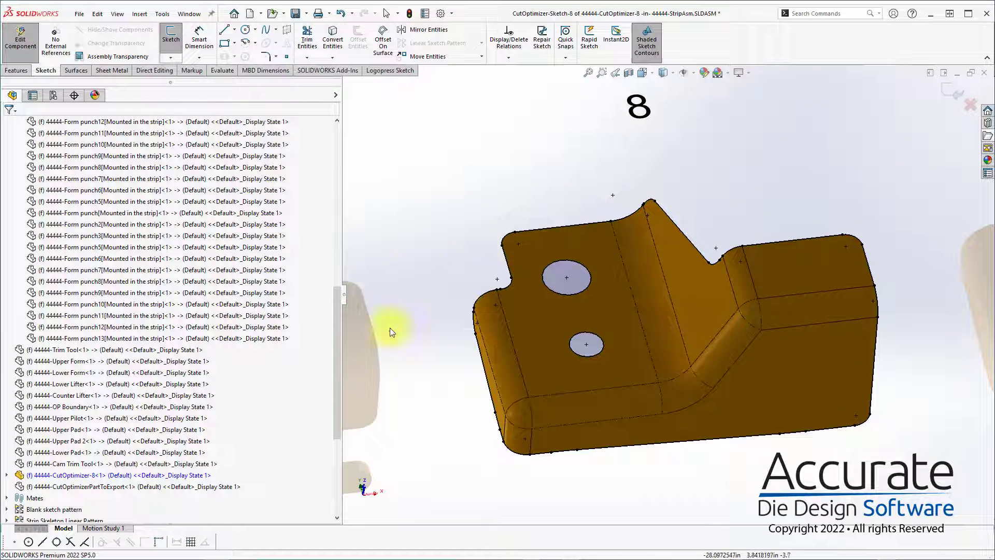
Delete the side bend arc, the corner arc, the upper outline chain and both hole circles from the target line sketch.
{"action": "middle_click_drag", "start_coordinate": [505, 340], "coordinate": [475, 340]}
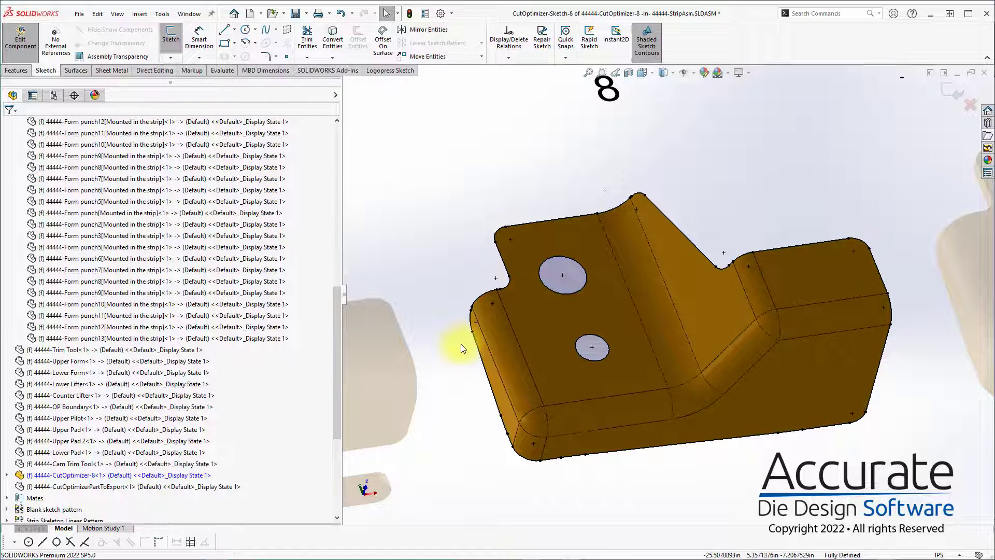
{"action": "left_click", "coordinate": [470, 315]}
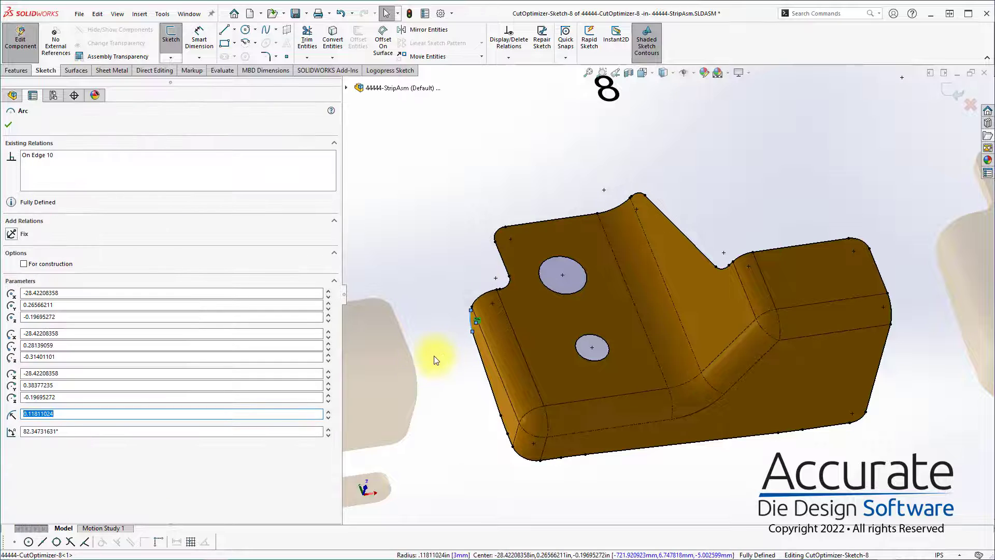
{"action": "left_click", "coordinate": [451, 362]}
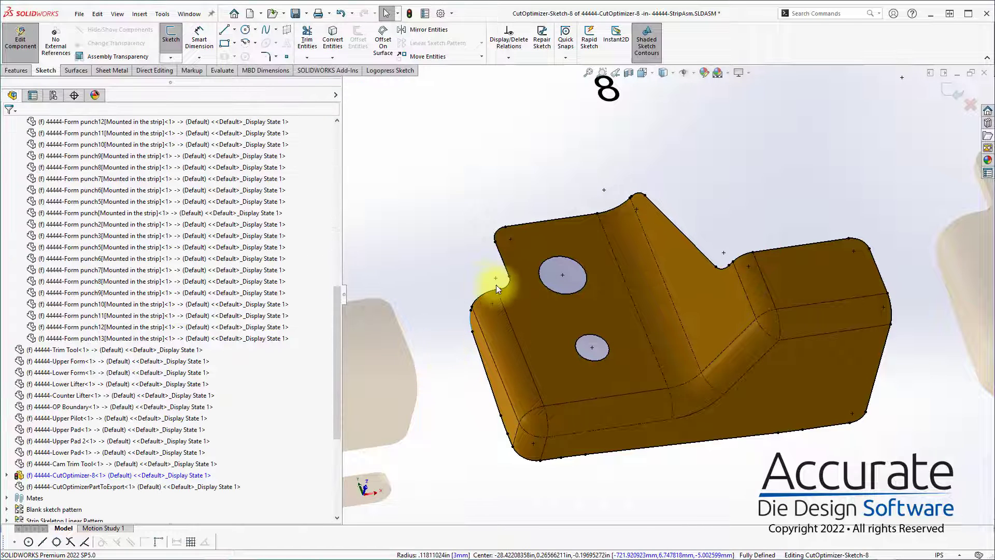
{"action": "left_click", "coordinate": [862, 241]}
{"action": "key", "text": "Escape"}
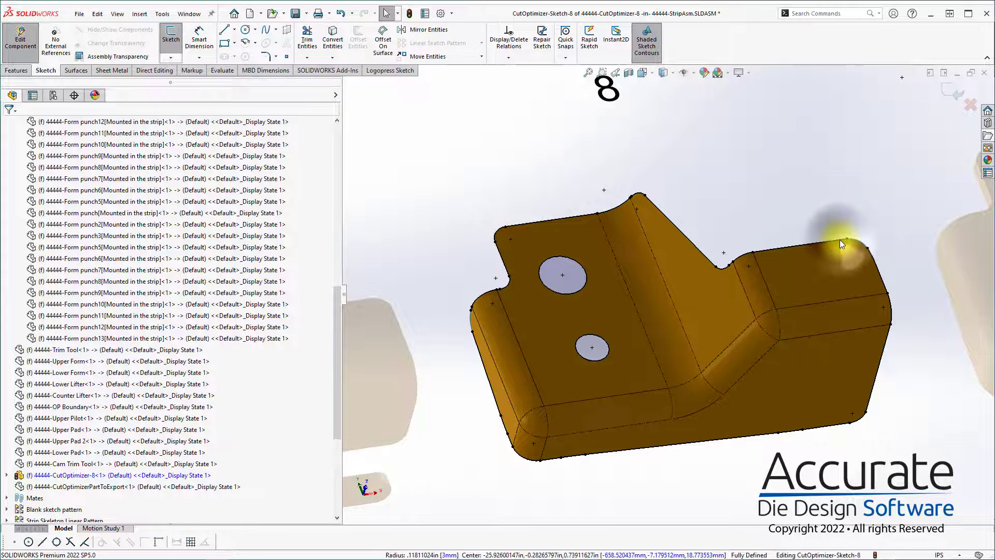
{"action": "right_click", "coordinate": [840, 239]}
{"action": "key", "text": "Escape"}
{"action": "key", "text": "Escape"}
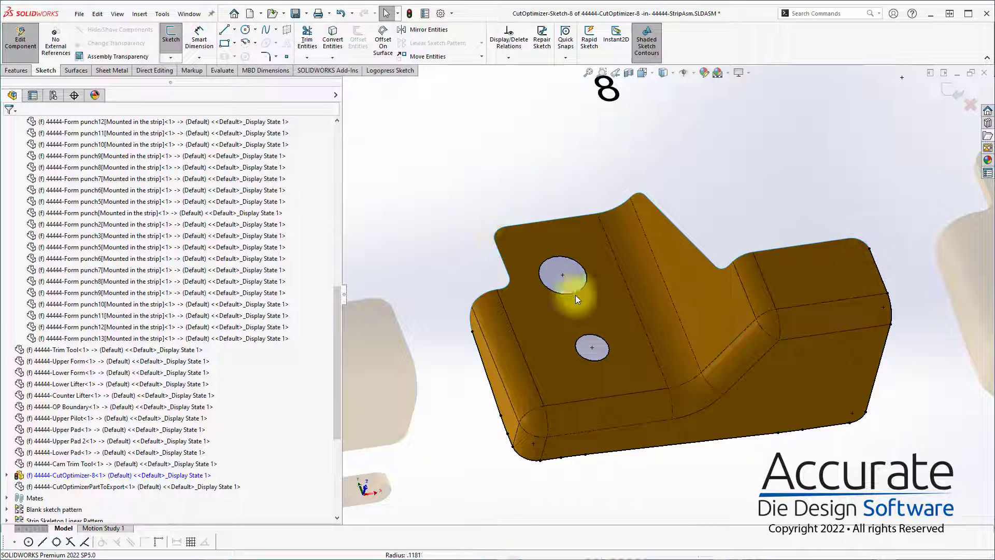
{"action": "left_click_drag", "start_coordinate": [481, 220], "coordinate": [626, 365]}
{"action": "key", "text": "Escape"}
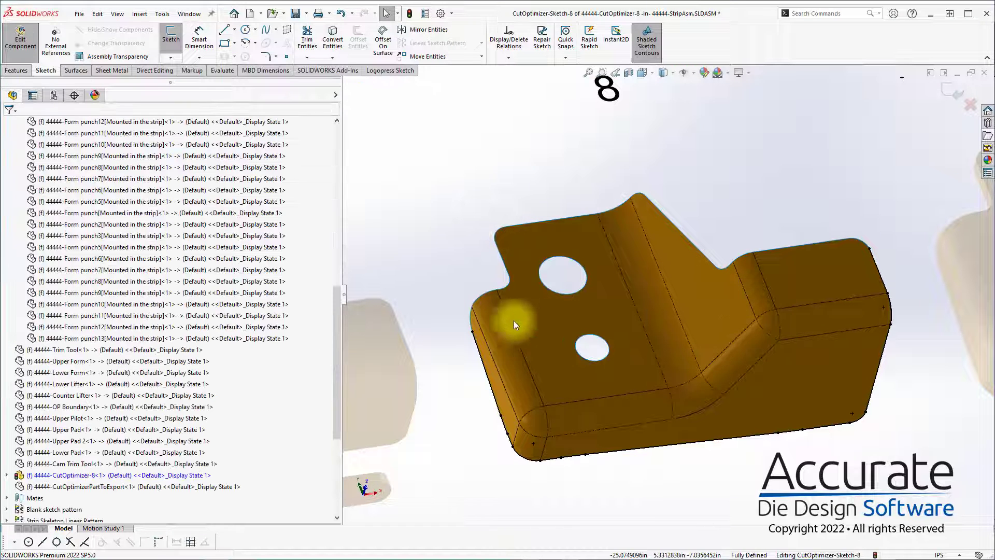
Move both open end points of the target line sketch along the part's side edges to shorten the curve, and exit the sketch.
{"action": "left_click", "coordinate": [471, 332]}
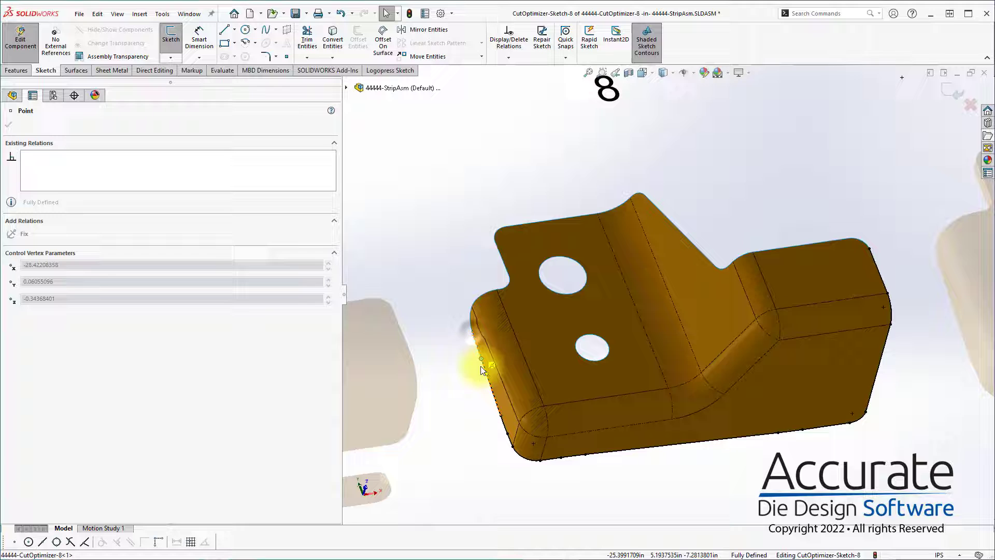
{"action": "left_click", "coordinate": [478, 340]}
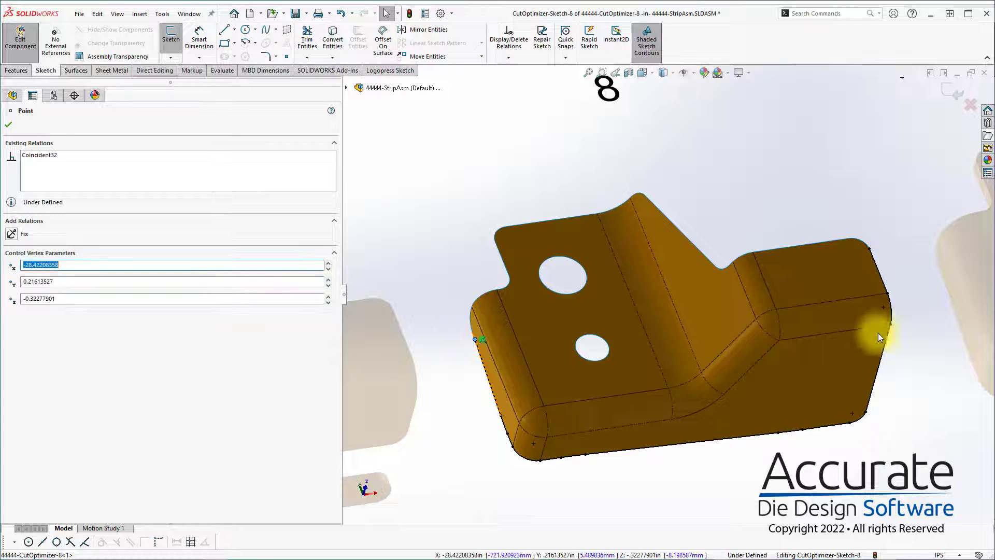
{"action": "left_click", "coordinate": [876, 254]}
{"action": "left_click", "coordinate": [811, 210]}
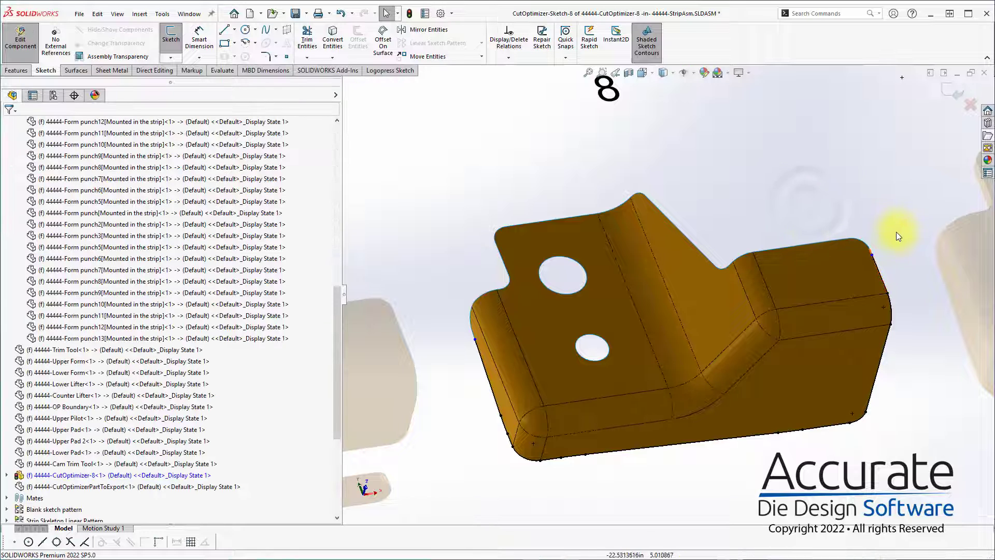
{"action": "left_click", "coordinate": [952, 91]}
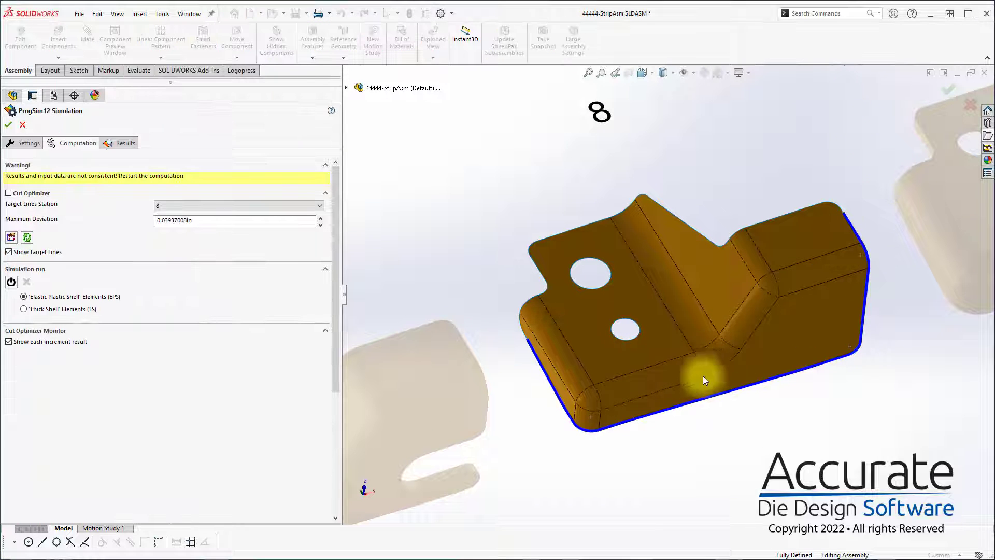
Set the Cut Optimizer's maximum deviation to 0.007 in and start the simulation run with Elastic Plastic Shell elements.
{"action": "middle_click_drag", "start_coordinate": [595, 329], "coordinate": [493, 273]}
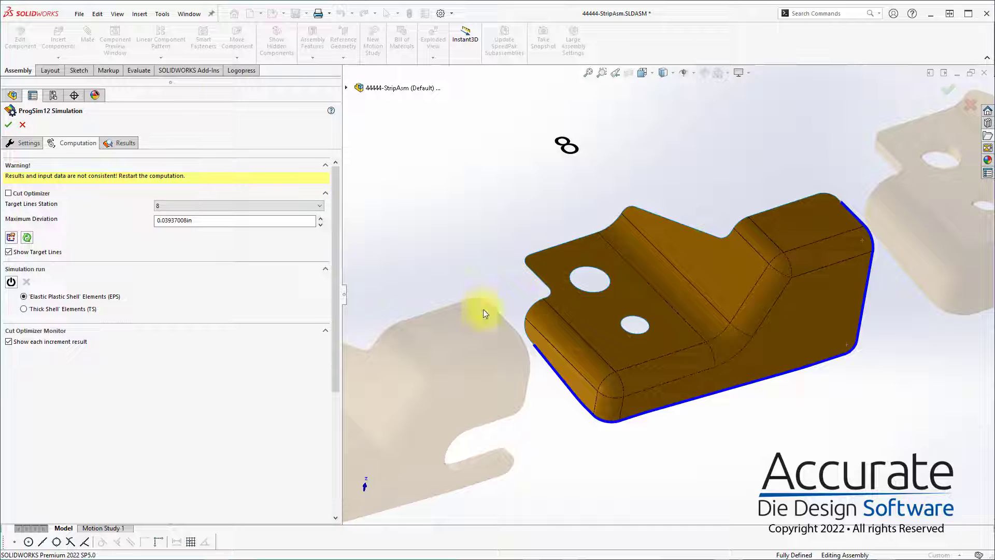
{"action": "middle_click_drag", "start_coordinate": [573, 337], "coordinate": [743, 358]}
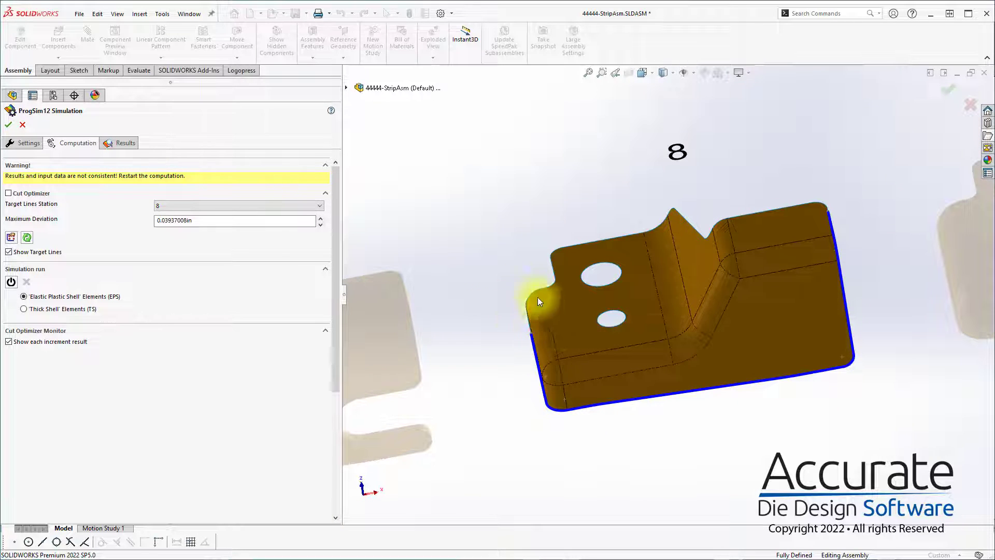
{"action": "middle_click_drag", "start_coordinate": [537, 297], "coordinate": [531, 260]}
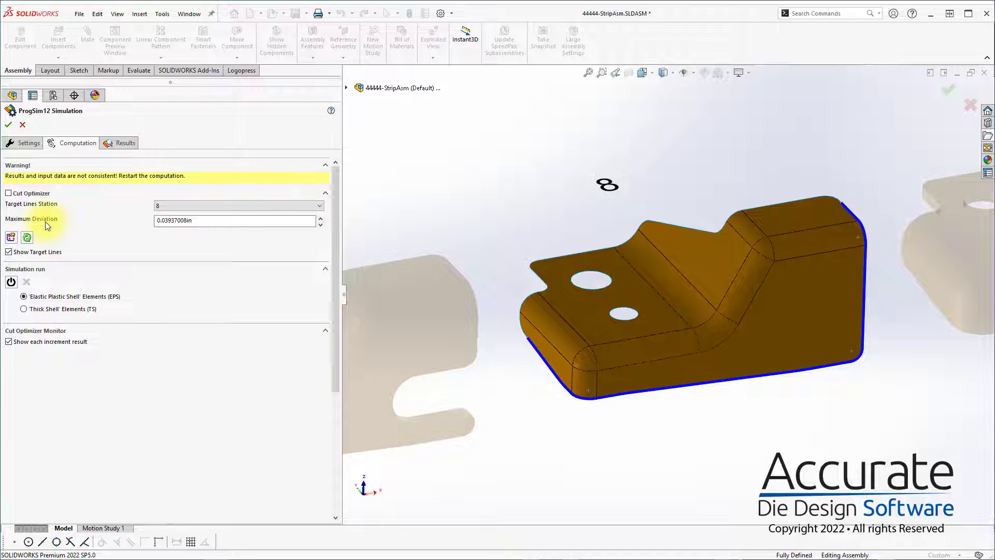
{"action": "double_click", "coordinate": [203, 221]}
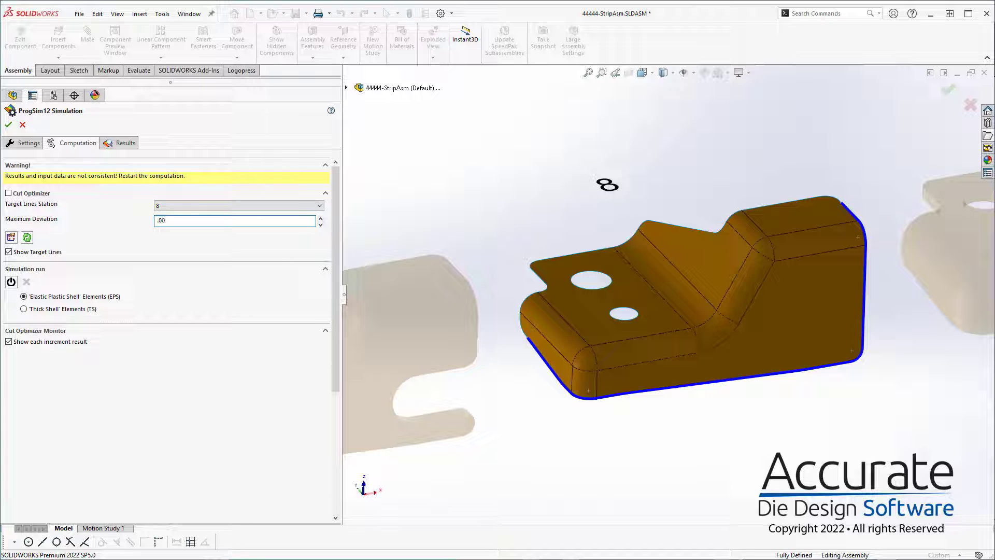
{"action": "key", "text": "Return"}
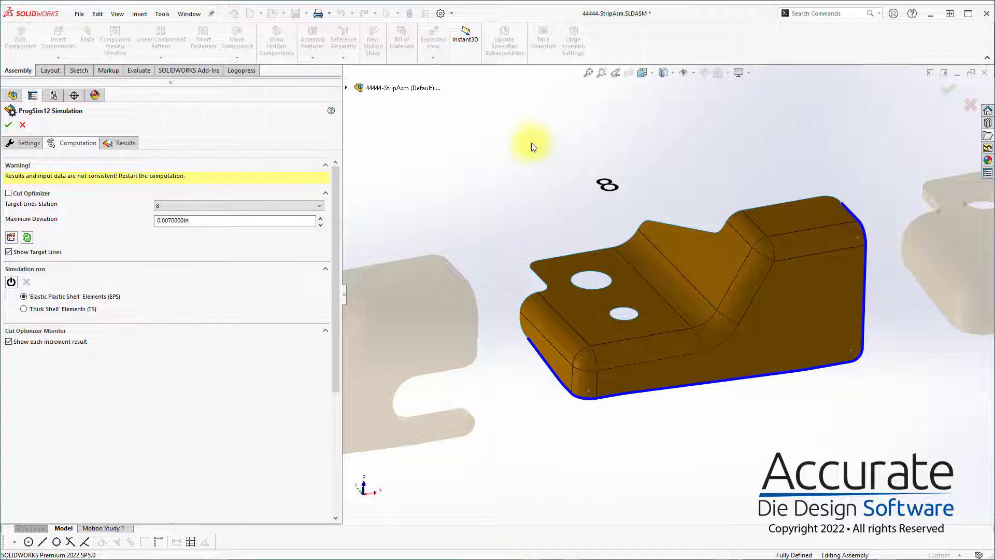
{"action": "left_click", "coordinate": [11, 281]}
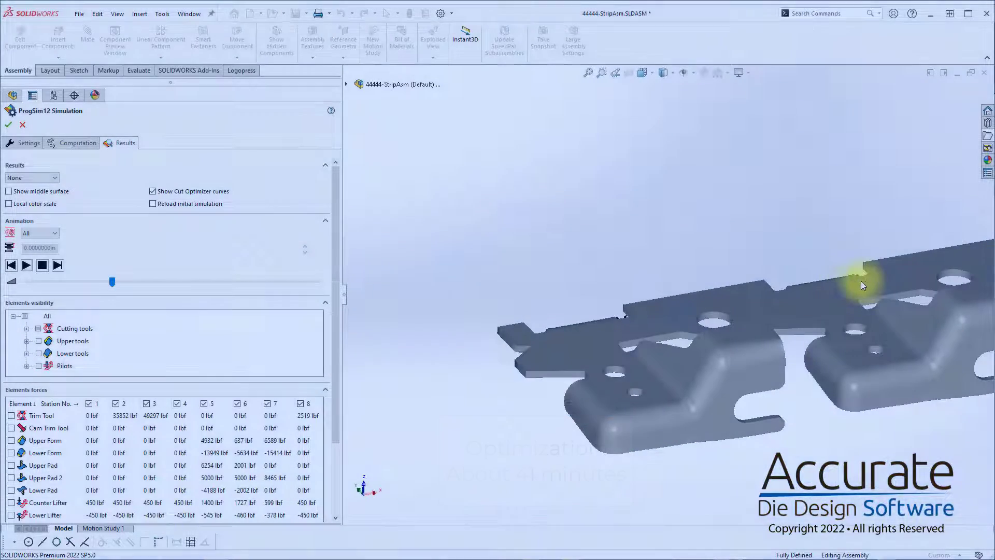
Compare the Cut Optimizer curves around station 3 with the initial simulation and its cutting tools, and return to the optimized results.
{"action": "scroll", "coordinate": [862, 282], "scroll_direction": "up", "scroll_amount": 12}
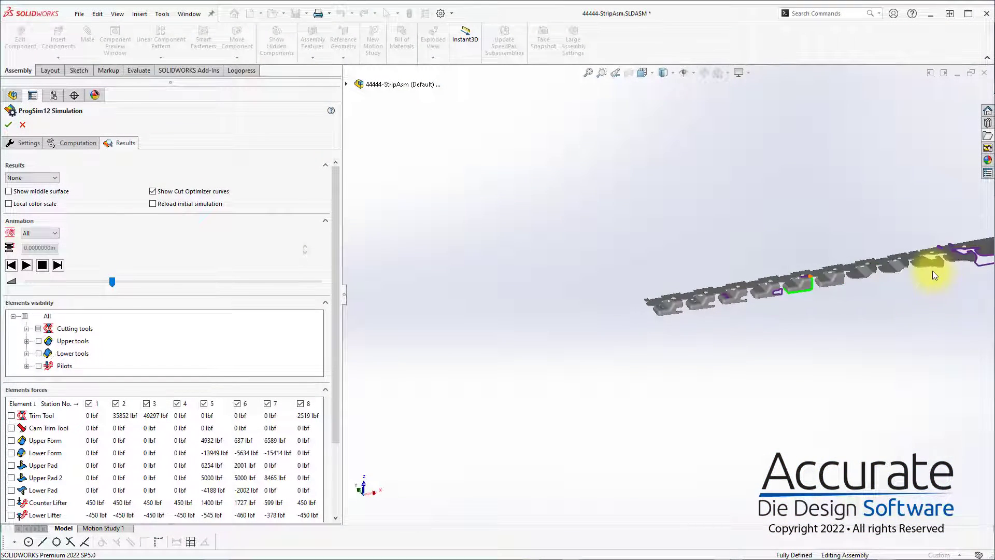
{"action": "scroll", "coordinate": [933, 270], "scroll_direction": "down", "scroll_amount": 5}
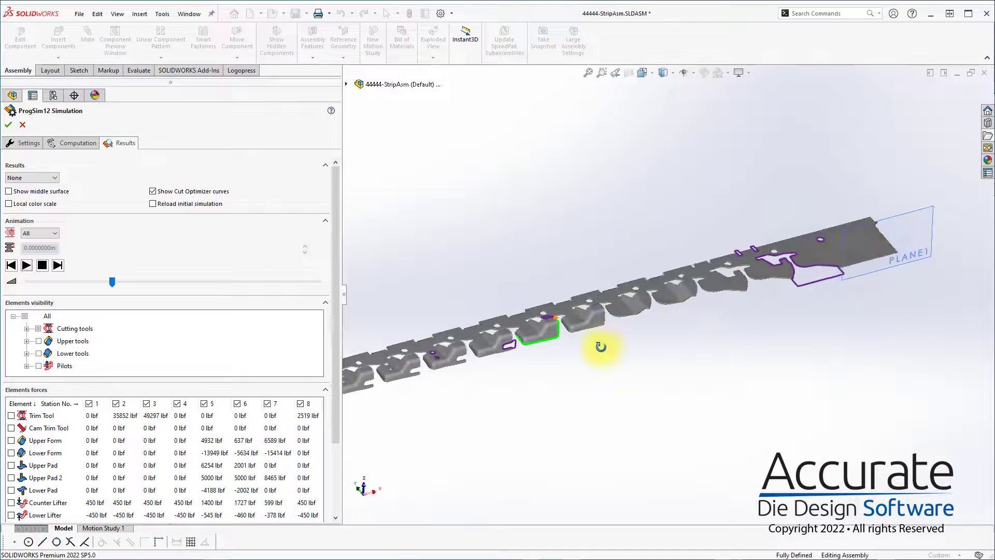
{"action": "scroll", "coordinate": [821, 271], "scroll_direction": "down", "scroll_amount": 5}
{"action": "middle_click_drag", "start_coordinate": [802, 267], "coordinate": [772, 217]}
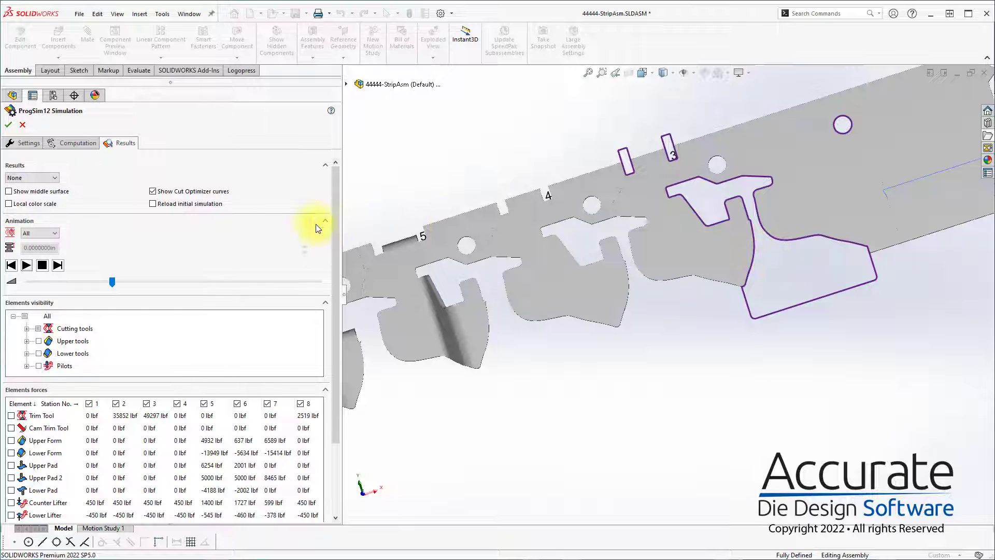
{"action": "left_click", "coordinate": [199, 204]}
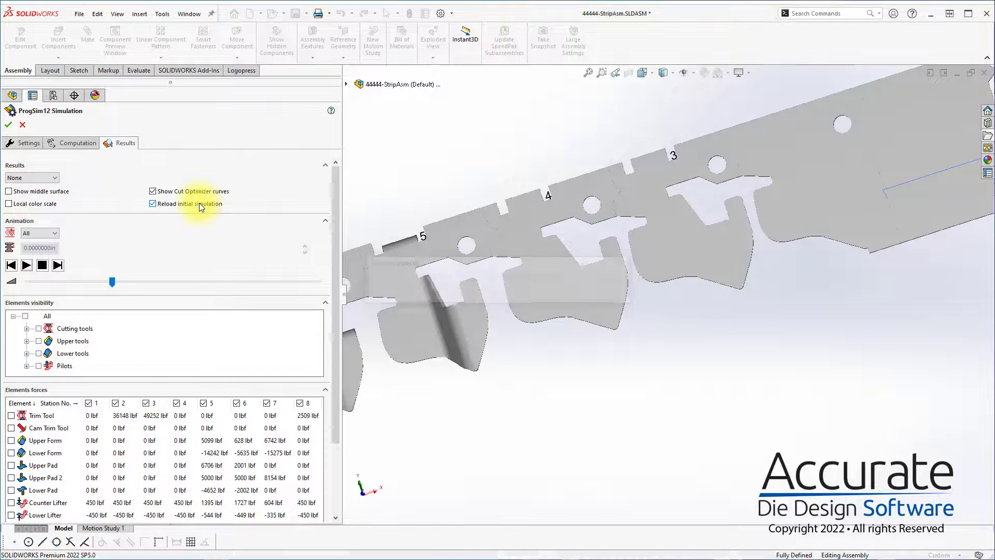
{"action": "left_click", "coordinate": [39, 328]}
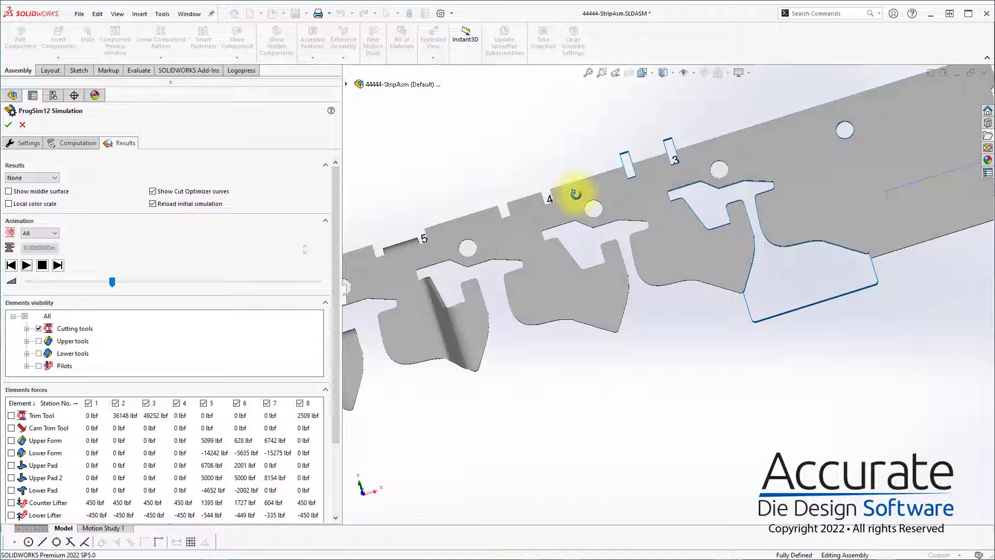
{"action": "left_click", "coordinate": [184, 204]}
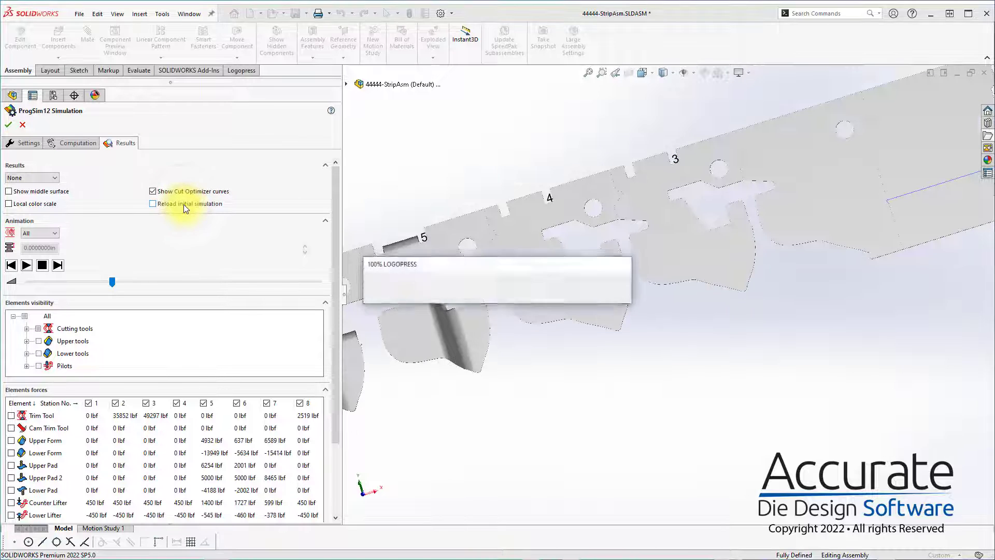
Display the exact deviation at spots along the long lower edge of the station 8 target line.
{"action": "scroll", "coordinate": [613, 321], "scroll_direction": "up", "scroll_amount": 4}
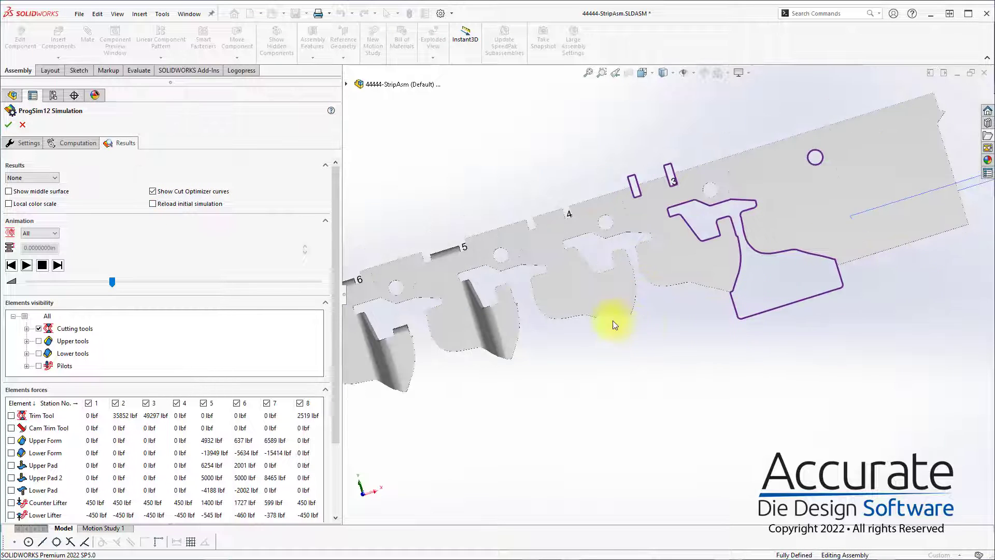
{"action": "scroll", "coordinate": [521, 337], "scroll_direction": "down", "scroll_amount": 6}
{"action": "middle_click_drag", "start_coordinate": [543, 334], "coordinate": [518, 213]}
{"action": "scroll", "coordinate": [466, 310], "scroll_direction": "down", "scroll_amount": 6}
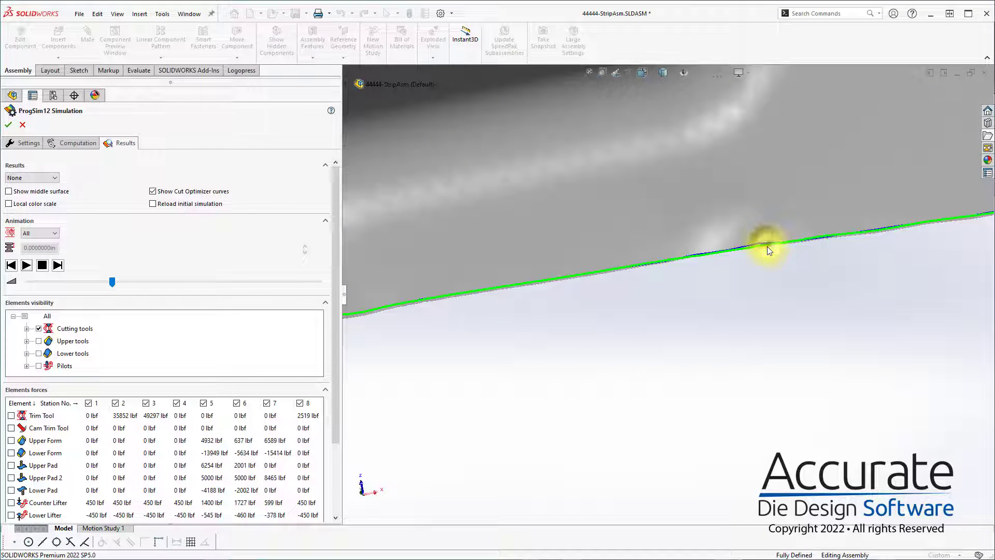
{"action": "middle_click_drag", "start_coordinate": [766, 243], "coordinate": [745, 187]}
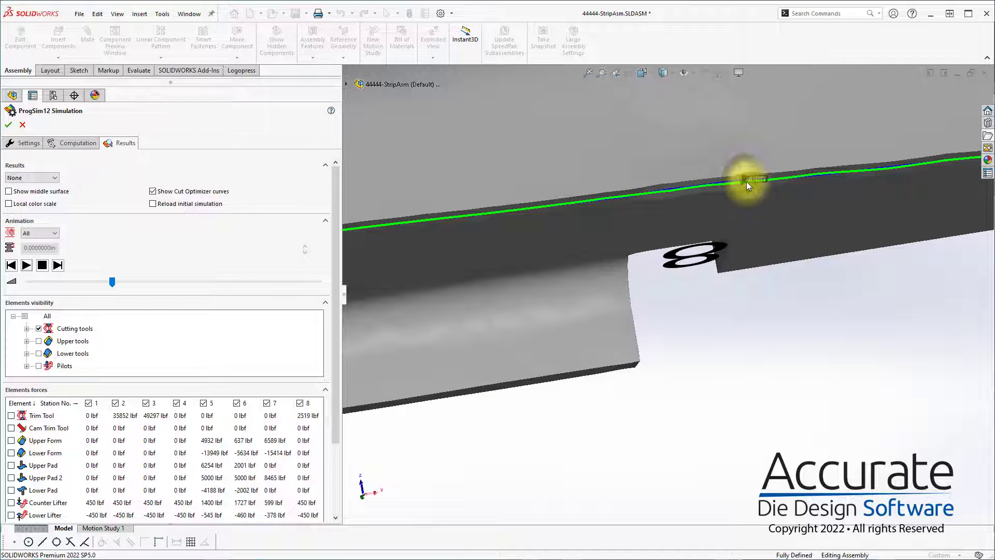
{"action": "scroll", "coordinate": [764, 181], "scroll_direction": "down", "scroll_amount": 3}
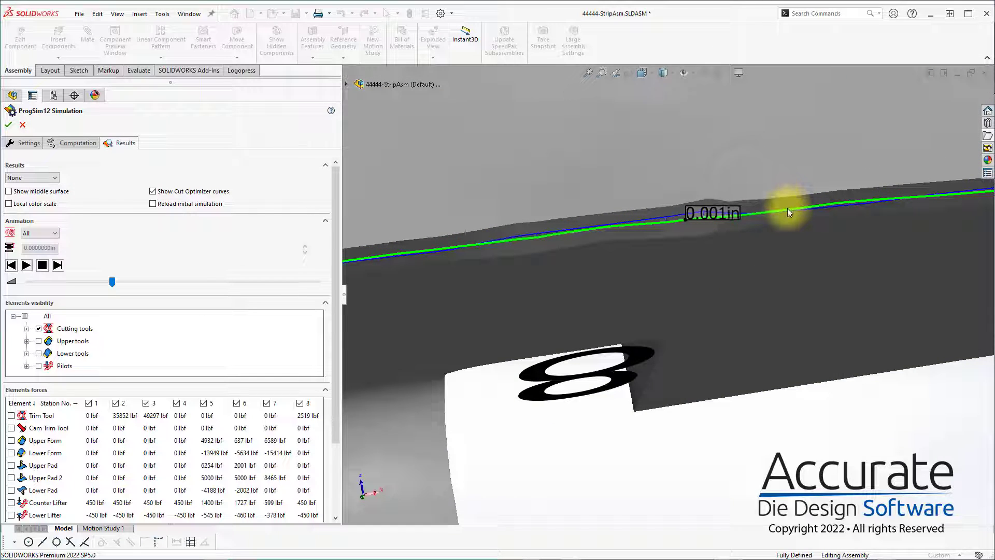
{"action": "left_click", "coordinate": [894, 196]}
{"action": "scroll", "coordinate": [788, 262], "scroll_direction": "up", "scroll_amount": 6}
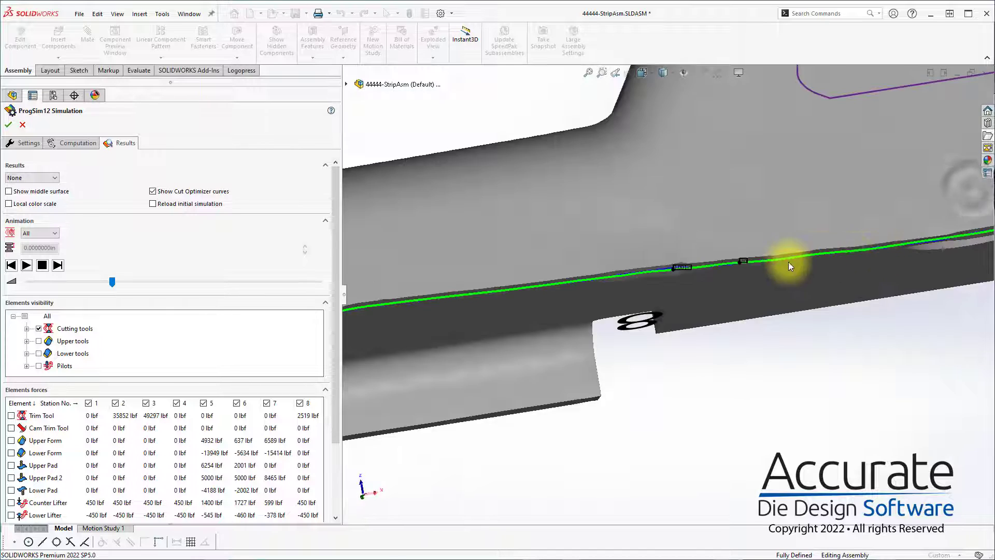
Examine the maximum deviation spot at the target line's end and display the exact deviation at points along the adjacent side edge.
{"action": "middle_click_drag", "start_coordinate": [687, 240], "coordinate": [762, 354]}
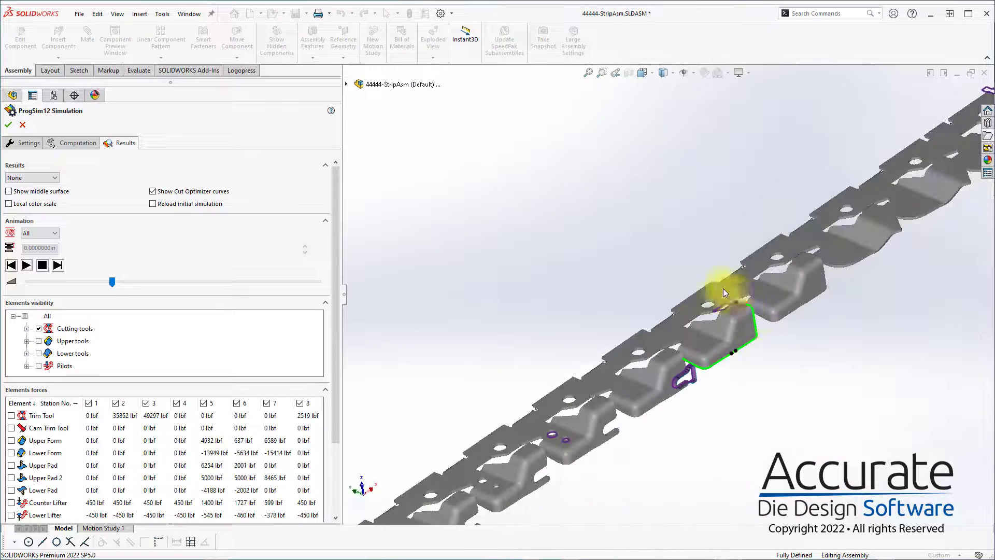
{"action": "scroll", "coordinate": [723, 288], "scroll_direction": "down", "scroll_amount": 8}
{"action": "scroll", "coordinate": [608, 238], "scroll_direction": "down", "scroll_amount": 4}
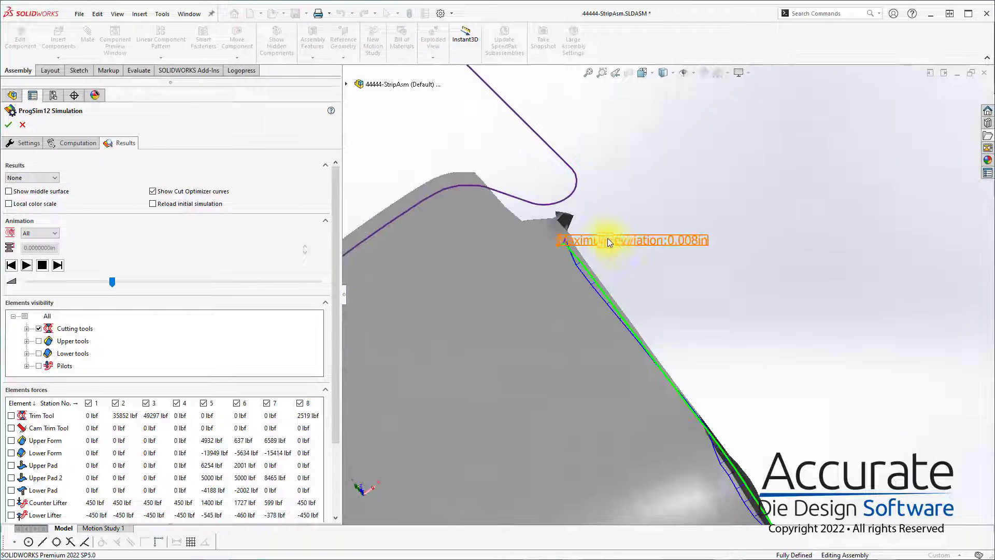
{"action": "scroll", "coordinate": [540, 264], "scroll_direction": "down", "scroll_amount": 4}
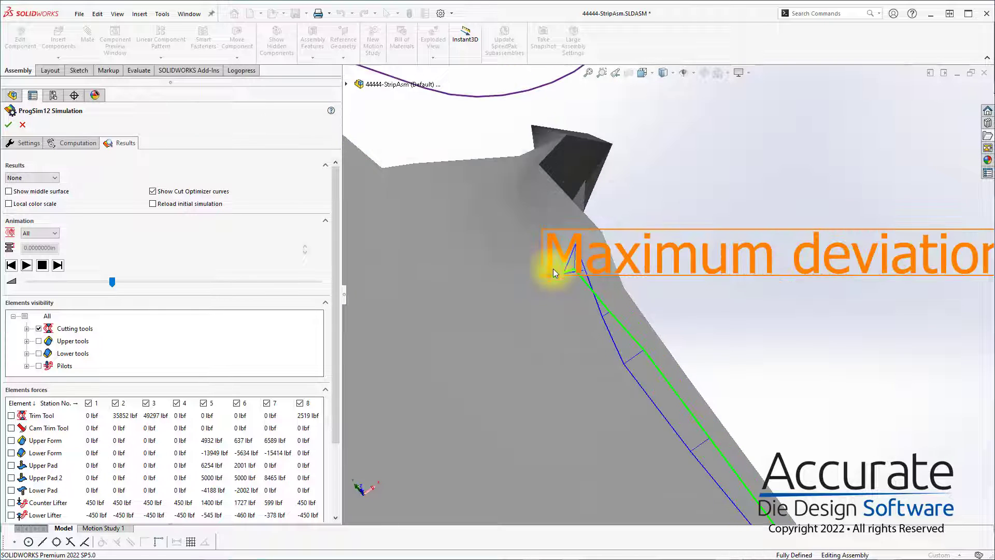
{"action": "scroll", "coordinate": [605, 278], "scroll_direction": "up", "scroll_amount": 5}
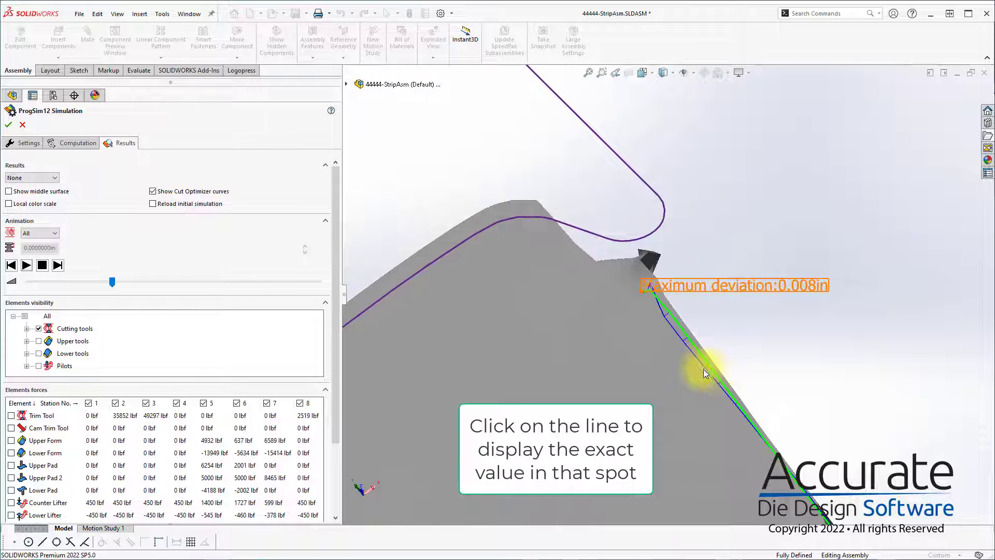
{"action": "left_click", "coordinate": [704, 359]}
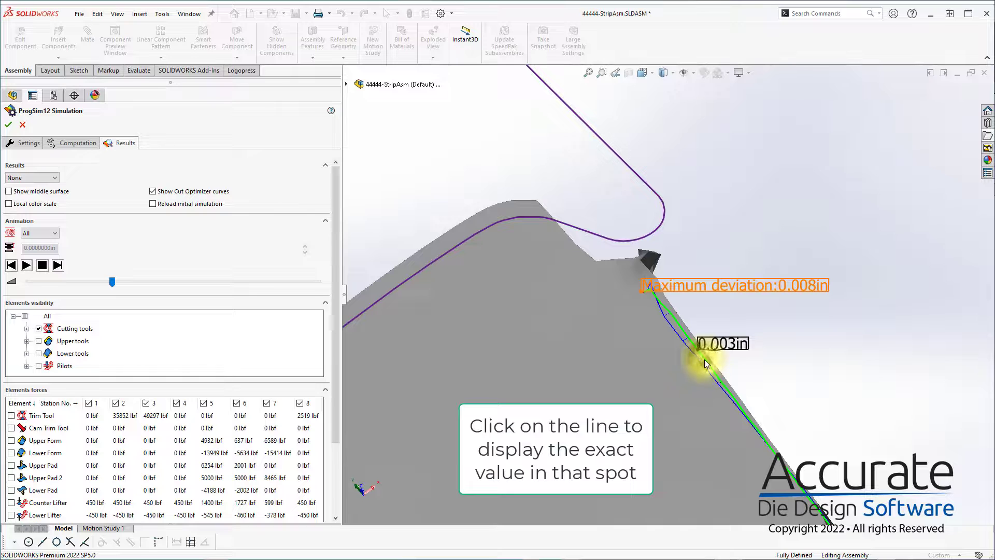
{"action": "left_click", "coordinate": [736, 400]}
Review the whole formed strip and show the Lower Pad's force labels on the model.
{"action": "scroll", "coordinate": [809, 397], "scroll_direction": "up", "scroll_amount": 6}
{"action": "scroll", "coordinate": [673, 317], "scroll_direction": "up", "scroll_amount": 7}
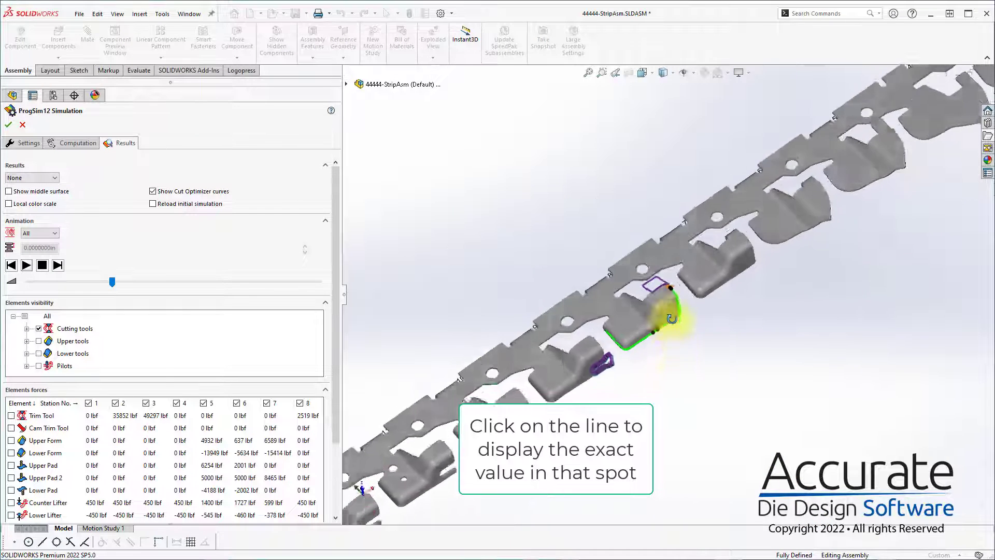
{"action": "middle_click_drag", "start_coordinate": [673, 316], "coordinate": [637, 291]}
{"action": "scroll", "coordinate": [646, 325], "scroll_direction": "down", "scroll_amount": 5}
{"action": "mouse_move", "coordinate": [592, 346]}
{"action": "middle_mouse_down"}
{"action": "mouse_move", "coordinate": [586, 309]}
{"action": "mouse_move", "coordinate": [580, 340]}
{"action": "middle_mouse_up"}
{"action": "scroll", "coordinate": [732, 257], "scroll_direction": "up", "scroll_amount": 3}
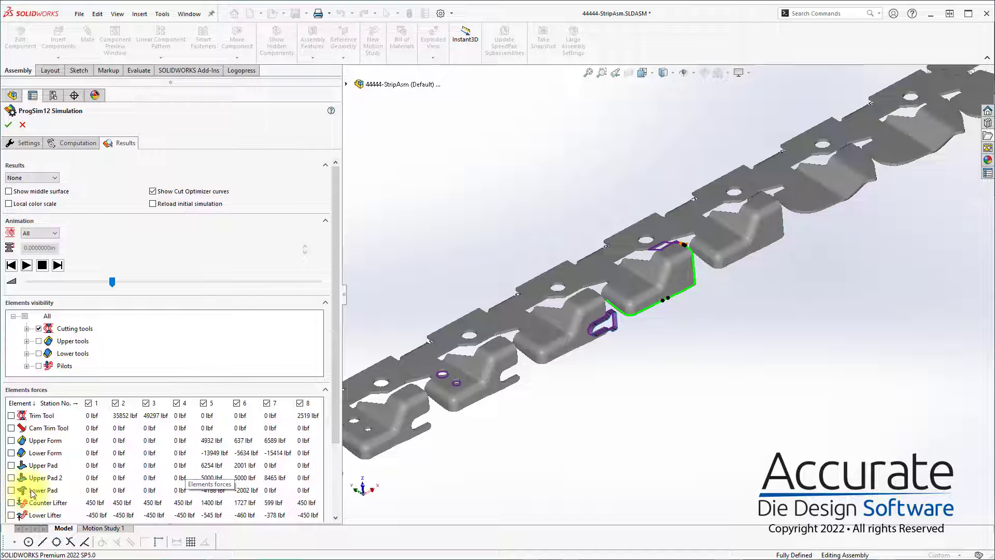
{"action": "left_click", "coordinate": [11, 491]}
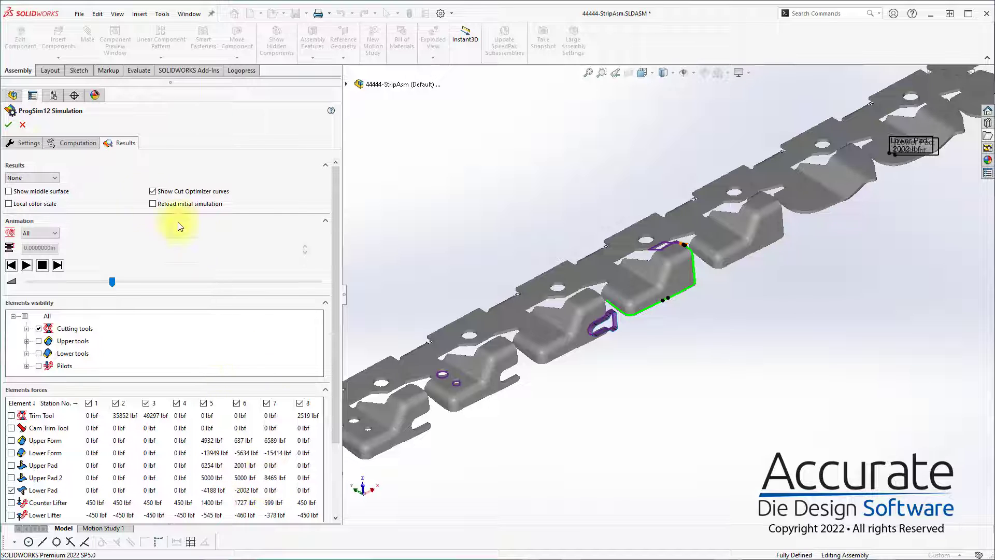
In the simulation settings, set the force of Upper Pad to 5000 lbf and of Upper Pad 2 to 8000 lbf.
{"action": "left_click", "coordinate": [22, 143]}
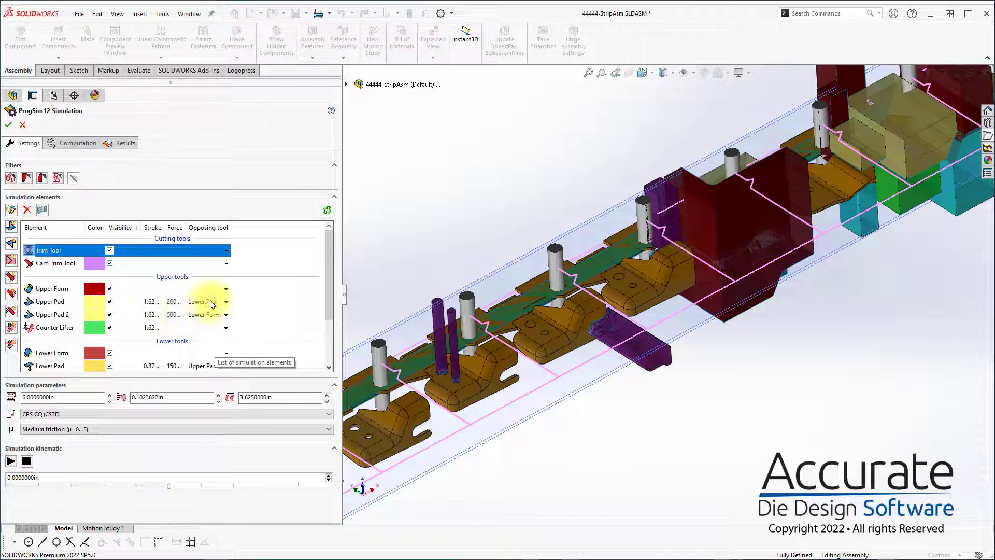
{"action": "left_click_drag", "start_coordinate": [187, 227], "coordinate": [214, 228]}
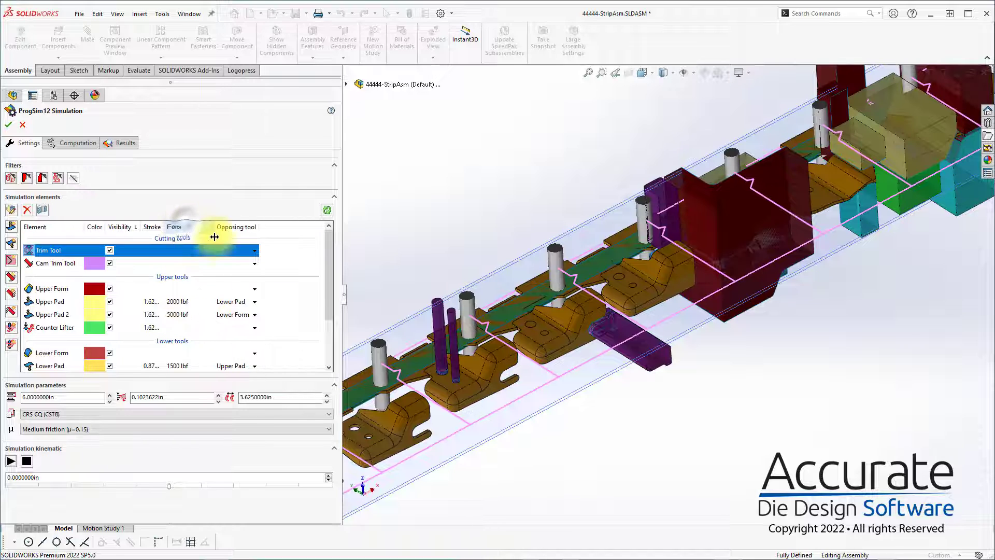
{"action": "left_click", "coordinate": [170, 301]}
{"action": "left_click", "coordinate": [174, 300]}
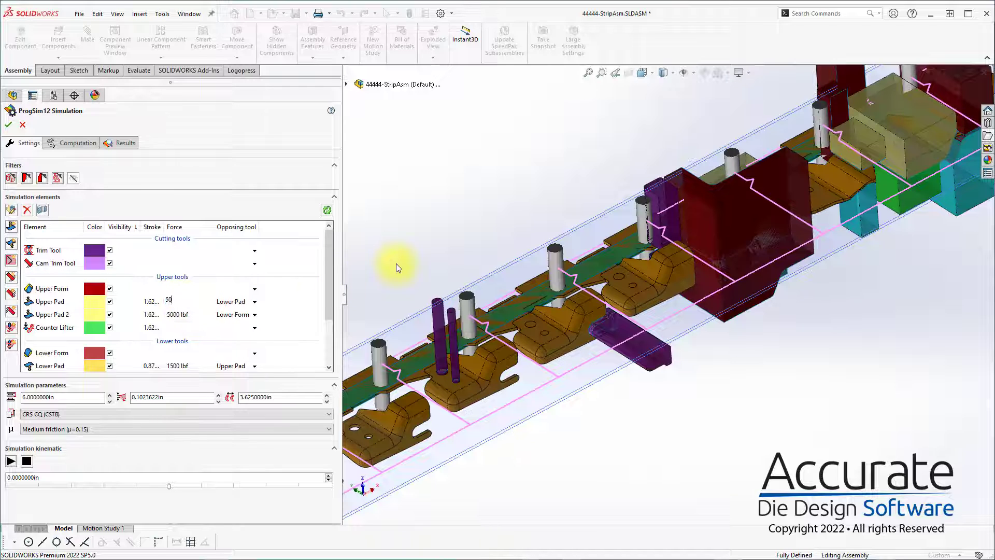
{"action": "left_click", "coordinate": [177, 314]}
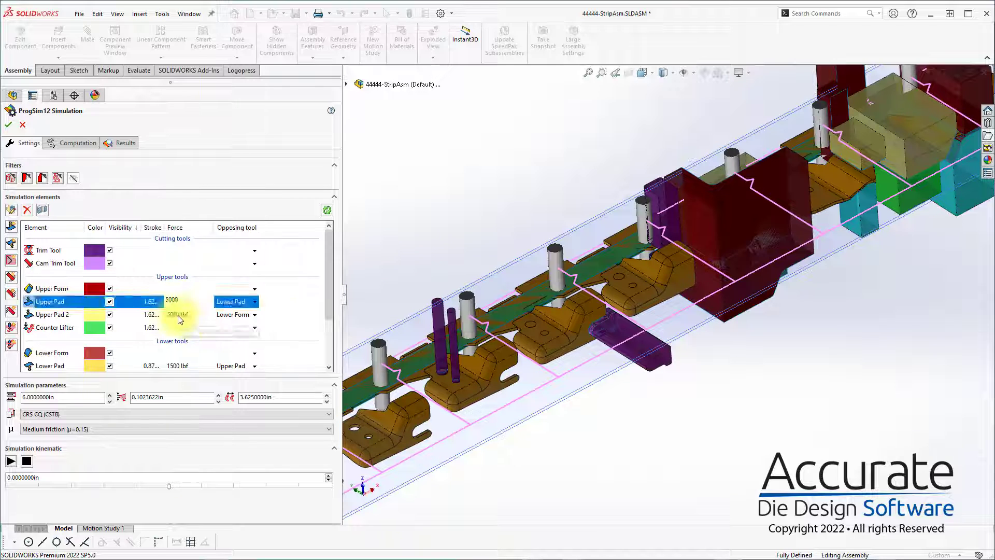
{"action": "type", "text": "8000"}
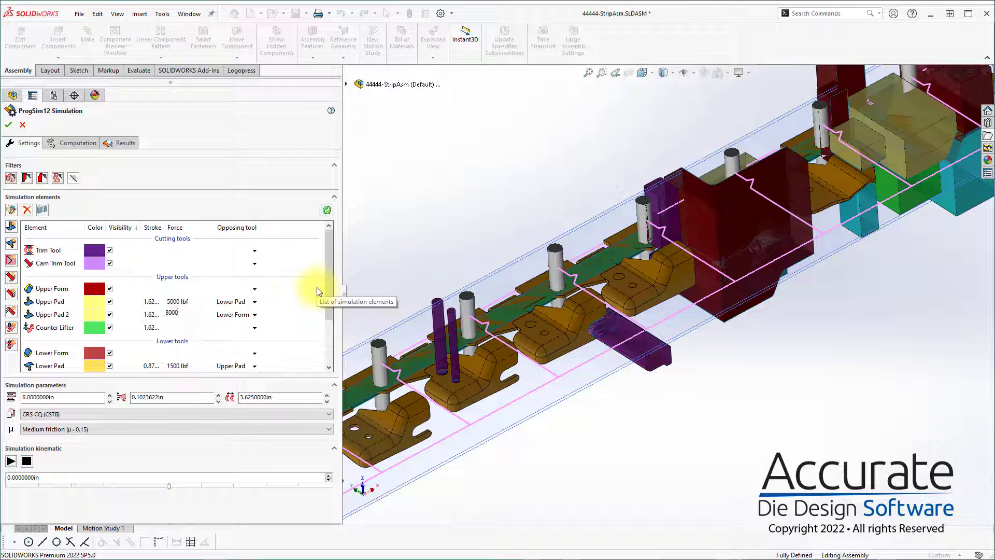
Set the force of the Lower Pad to 4000 lbf and accept the simulation settings.
{"action": "scroll", "coordinate": [173, 322], "scroll_direction": "down", "scroll_amount": 2}
{"action": "left_click", "coordinate": [173, 292]}
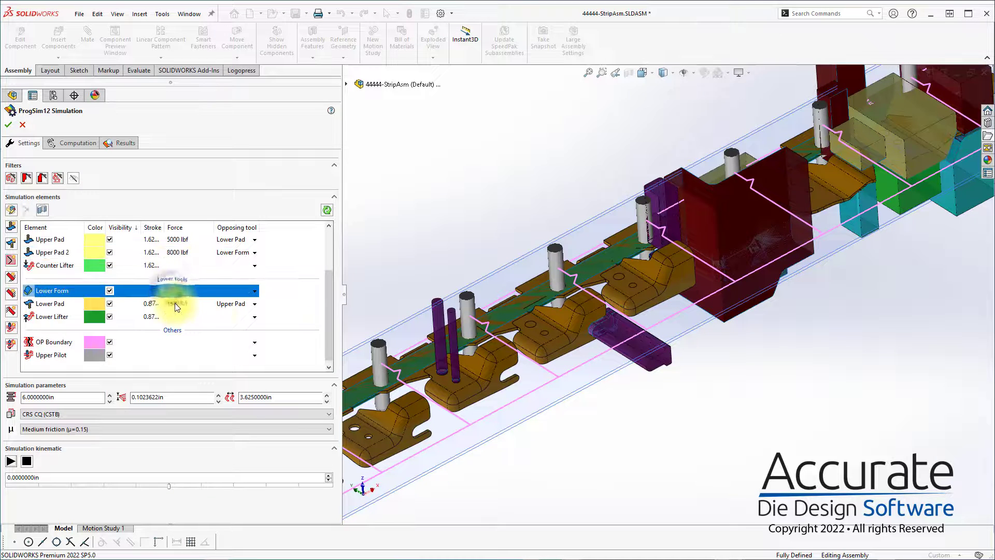
{"action": "left_click", "coordinate": [175, 303]}
{"action": "type", "text": "4000"}
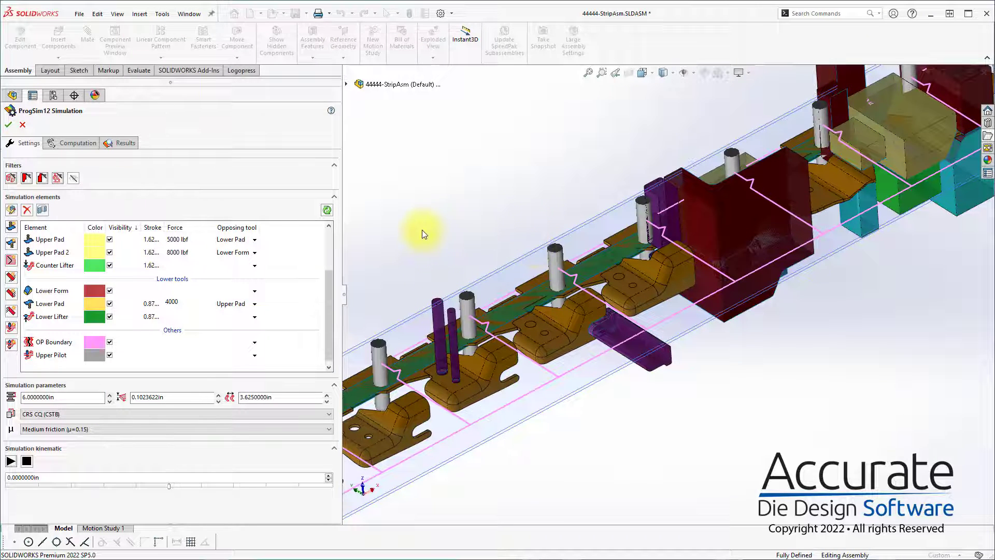
{"action": "key", "text": "Return"}
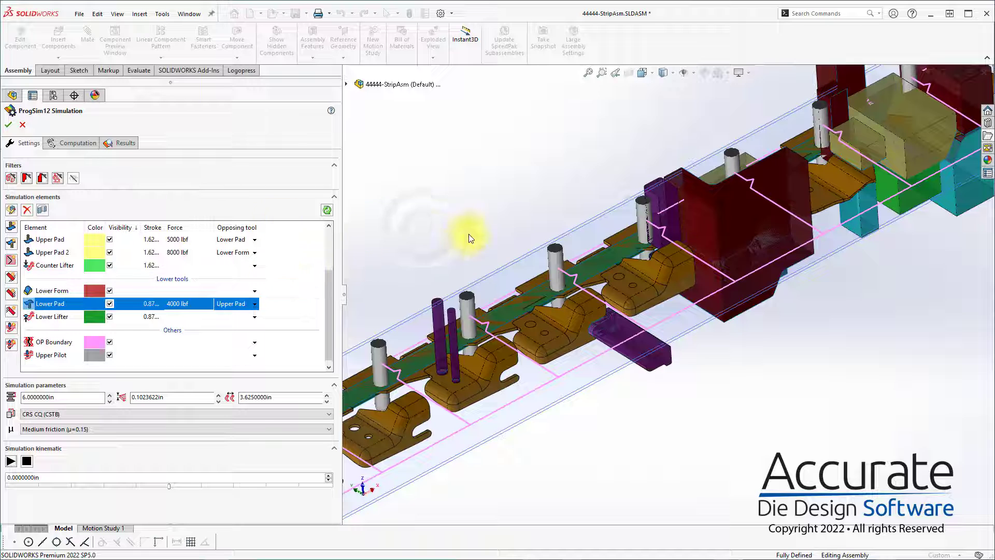
{"action": "left_click_drag", "start_coordinate": [328, 301], "coordinate": [327, 258]}
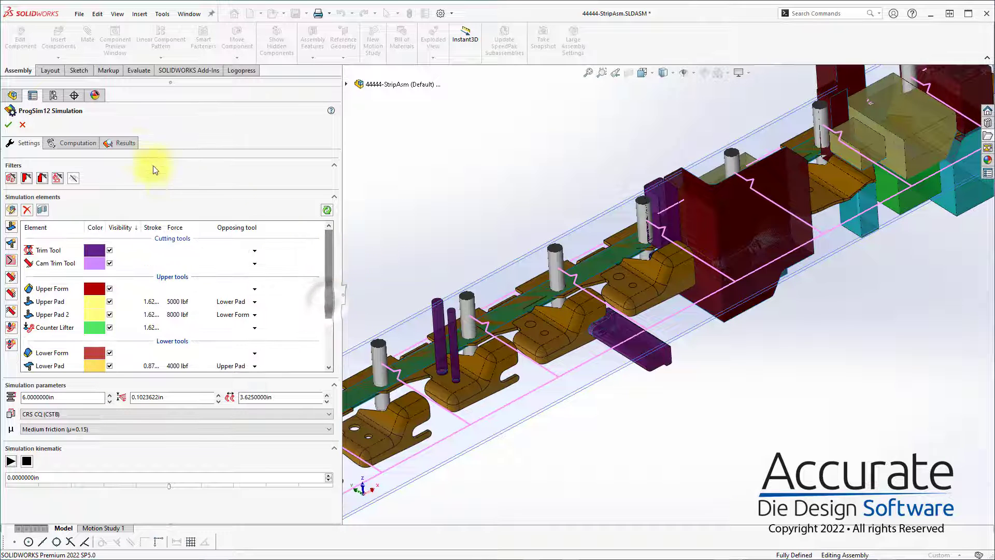
{"action": "left_click", "coordinate": [8, 126]}
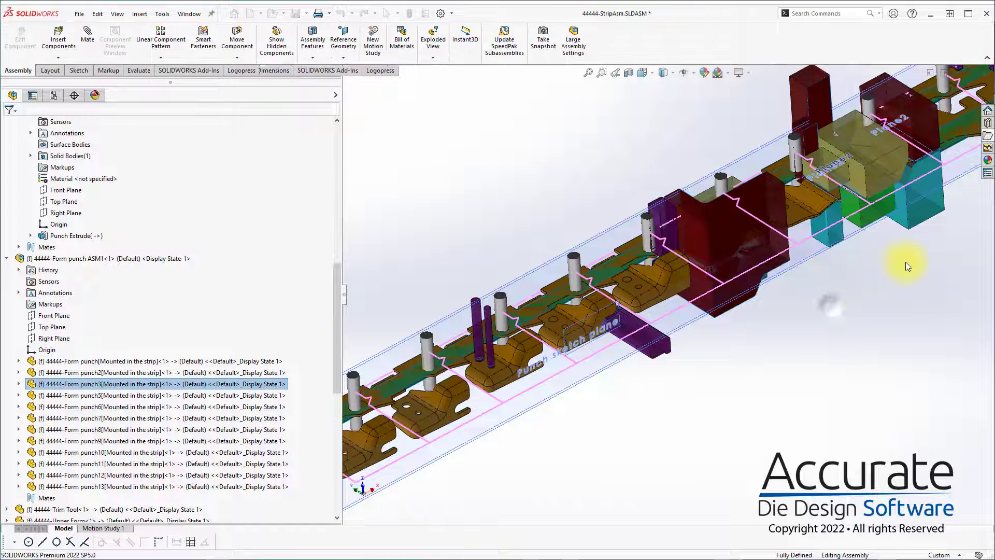
Dismiss the copied-punch warning, edit the 44444-Punch1 part in context, and open the Punch Sketch under its Punch Extrude.
{"action": "scroll", "coordinate": [881, 195], "scroll_direction": "down", "scroll_amount": 3}
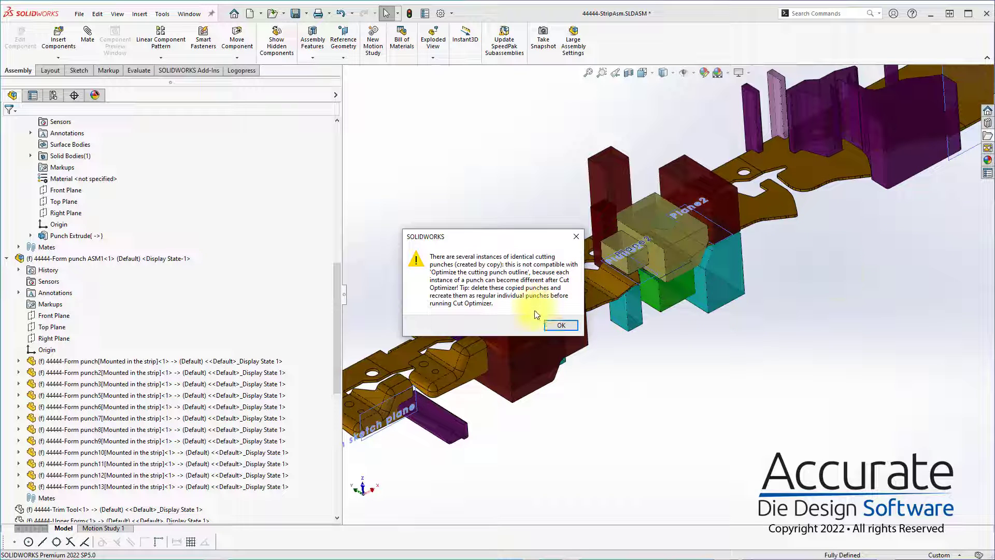
{"action": "left_click", "coordinate": [557, 326]}
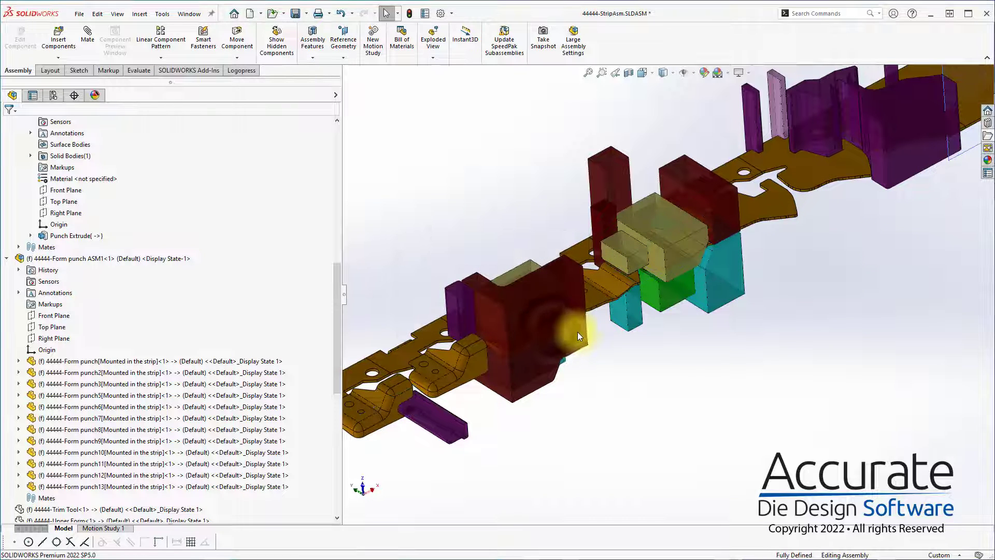
{"action": "left_click", "coordinate": [912, 170]}
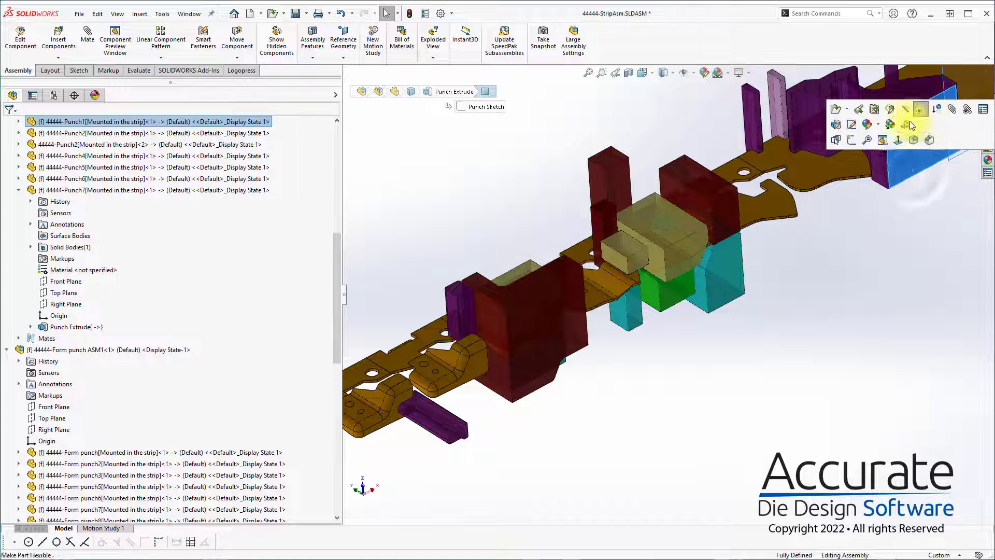
{"action": "left_click", "coordinate": [889, 111]}
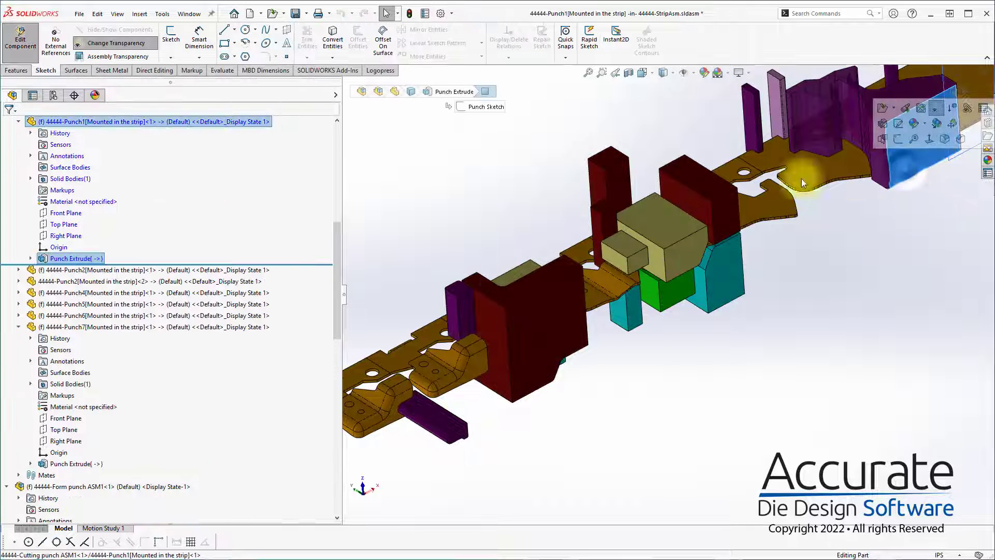
{"action": "left_click", "coordinate": [31, 258]}
{"action": "left_click", "coordinate": [59, 270]}
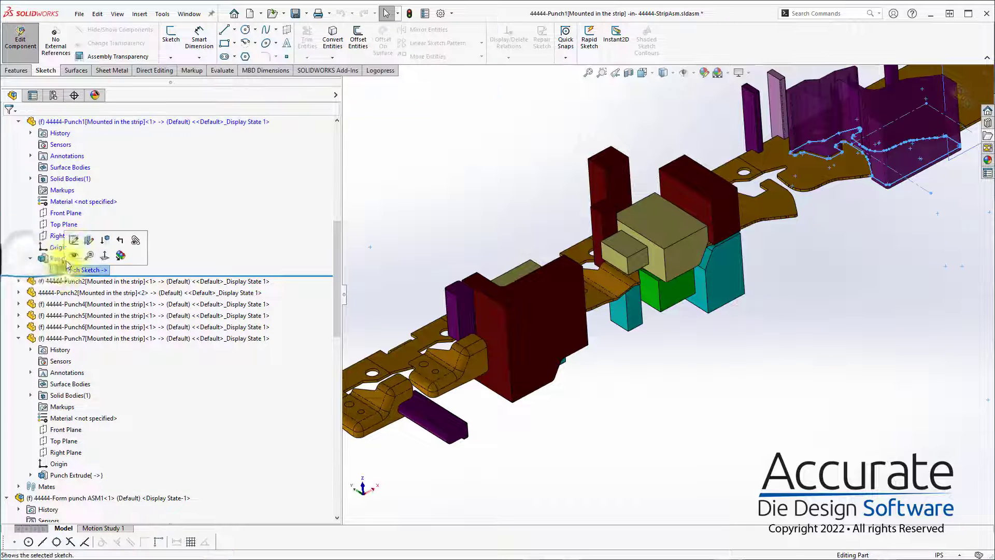
{"action": "left_click", "coordinate": [72, 240]}
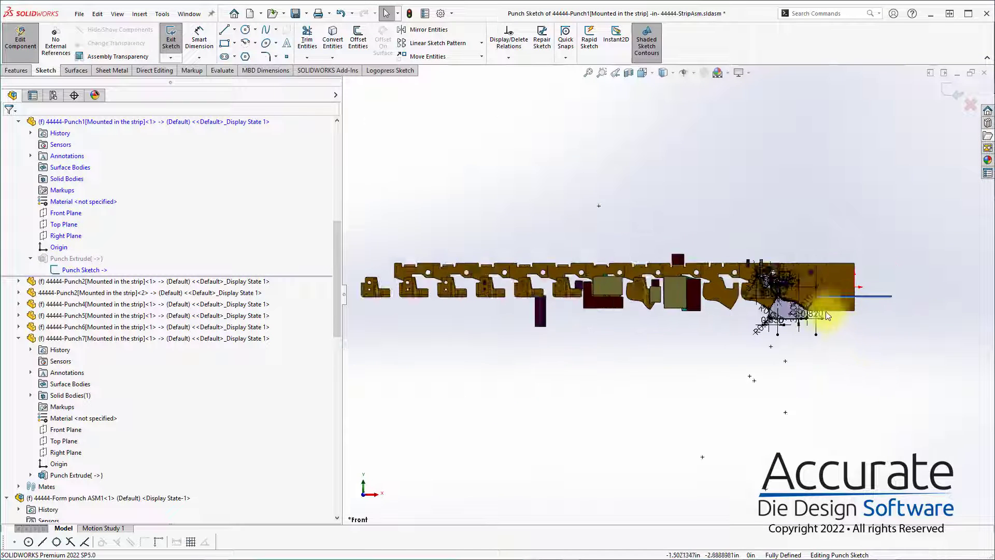
{"action": "scroll", "coordinate": [769, 266], "scroll_direction": "down", "scroll_amount": 3}
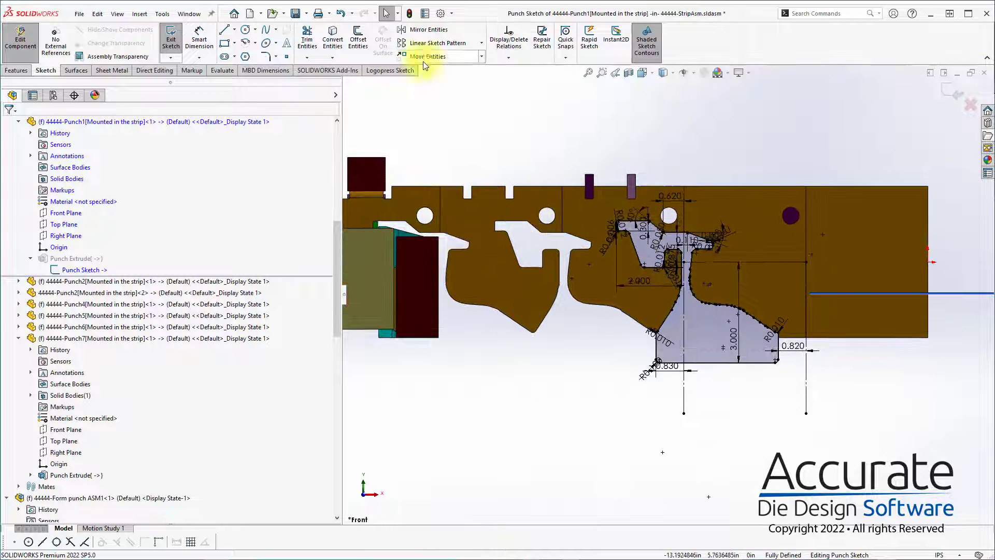
Run Optimize the cutting punch outline on the Punch1 sketch, inspect the proposed outline, and create its sketch segments and arcs.
{"action": "left_click", "coordinate": [405, 72]}
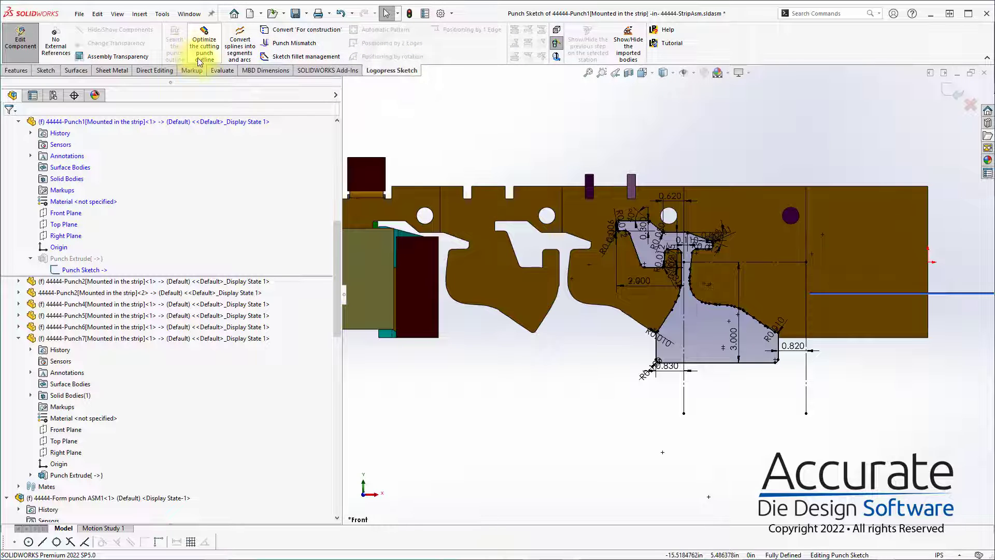
{"action": "left_click", "coordinate": [215, 54]}
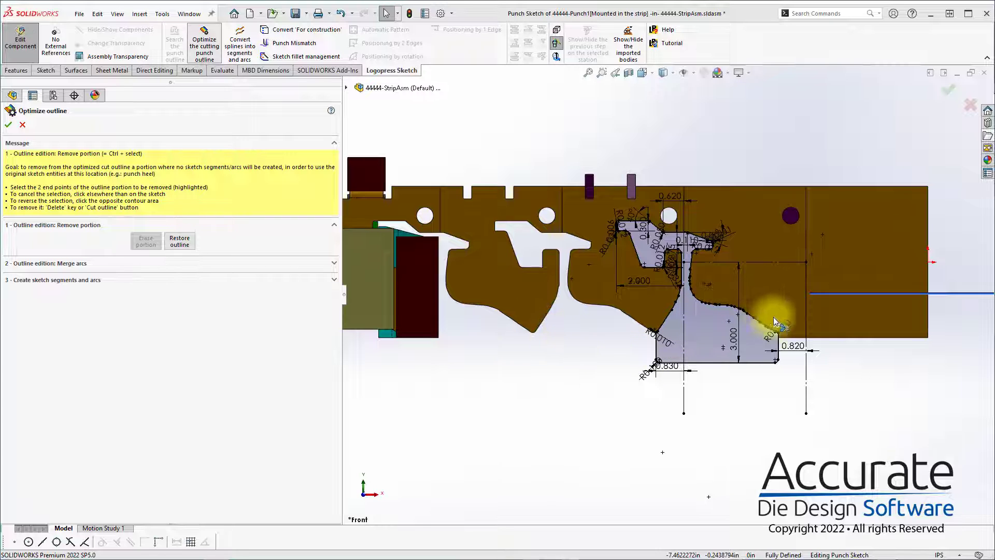
{"action": "scroll", "coordinate": [732, 322], "scroll_direction": "down", "scroll_amount": 5}
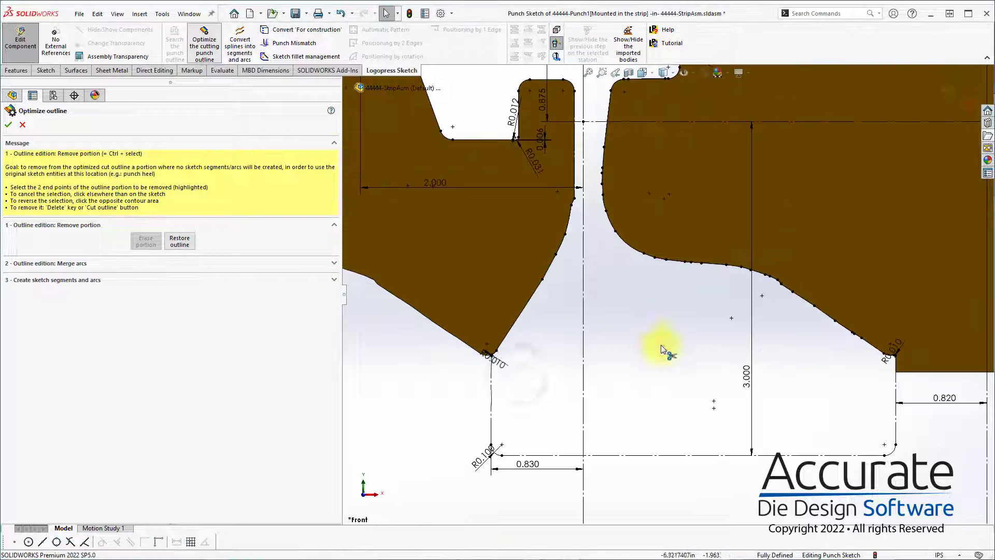
{"action": "scroll", "coordinate": [679, 210], "scroll_direction": "up", "scroll_amount": 5}
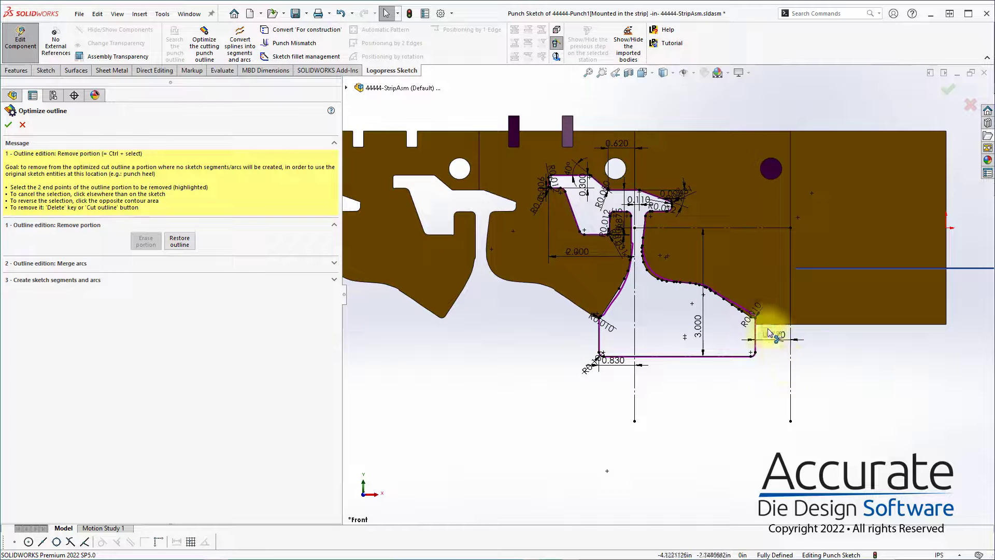
{"action": "scroll", "coordinate": [653, 338], "scroll_direction": "down", "scroll_amount": 1}
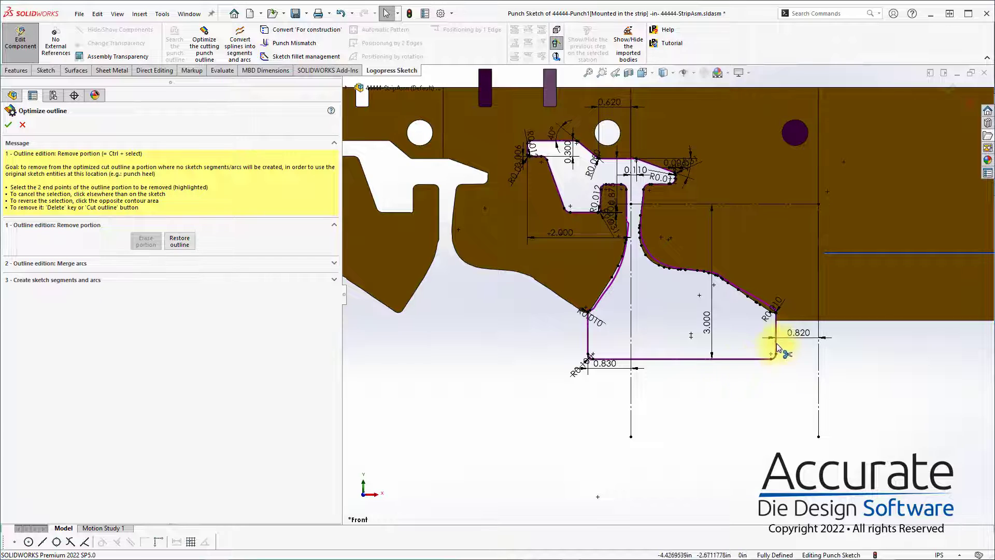
{"action": "scroll", "coordinate": [744, 358], "scroll_direction": "down", "scroll_amount": 2}
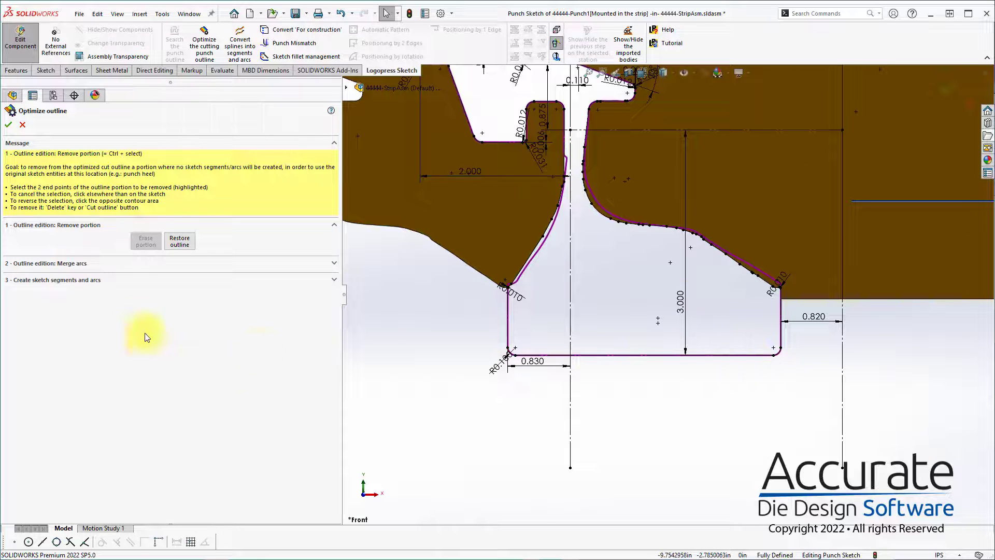
{"action": "left_click", "coordinate": [8, 125]}
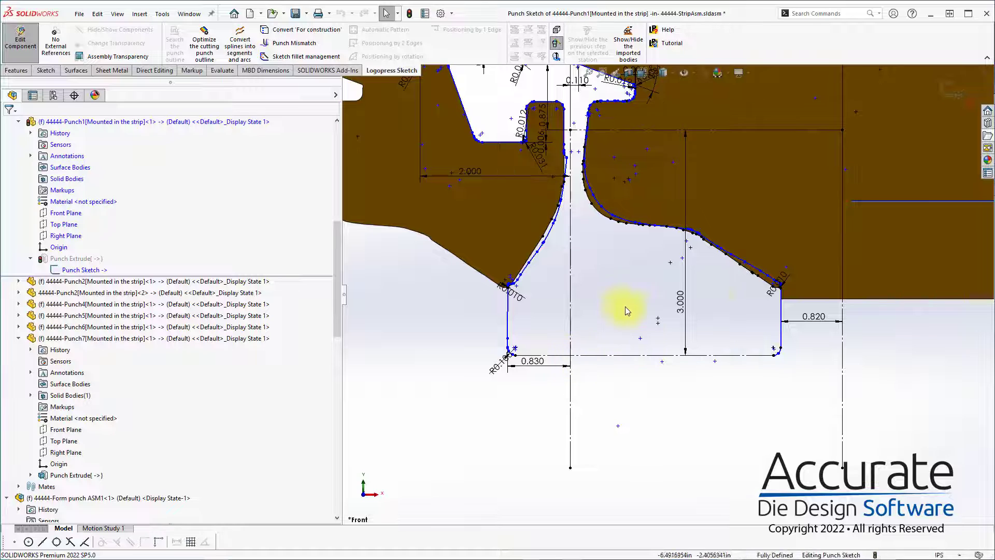
Draw a horizontal line about 3.435 in long along the punch outline's lower edge, joining the ends of its two corner arcs.
{"action": "scroll", "coordinate": [751, 303], "scroll_direction": "down", "scroll_amount": 5}
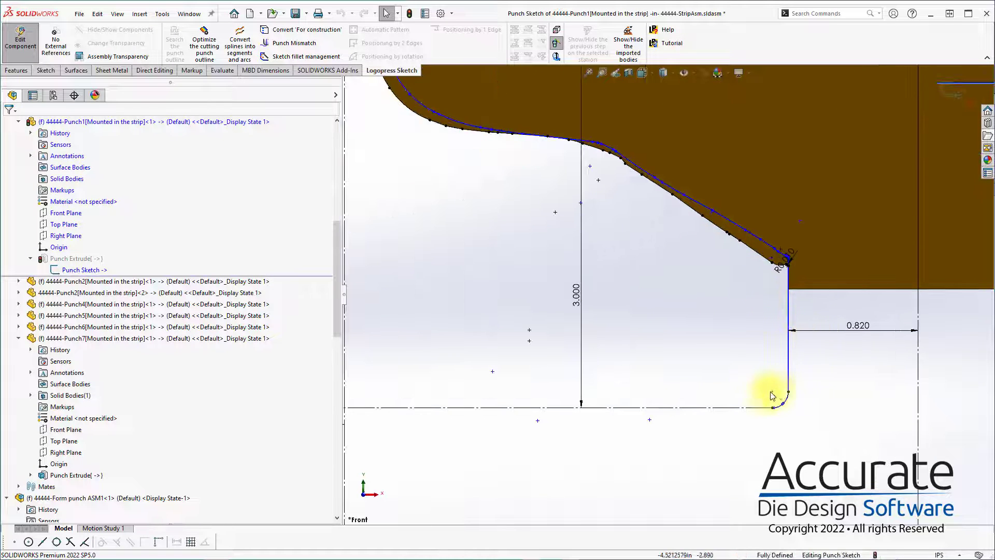
{"action": "scroll", "coordinate": [692, 384], "scroll_direction": "up", "scroll_amount": 4}
{"action": "scroll", "coordinate": [508, 326], "scroll_direction": "down", "scroll_amount": 3}
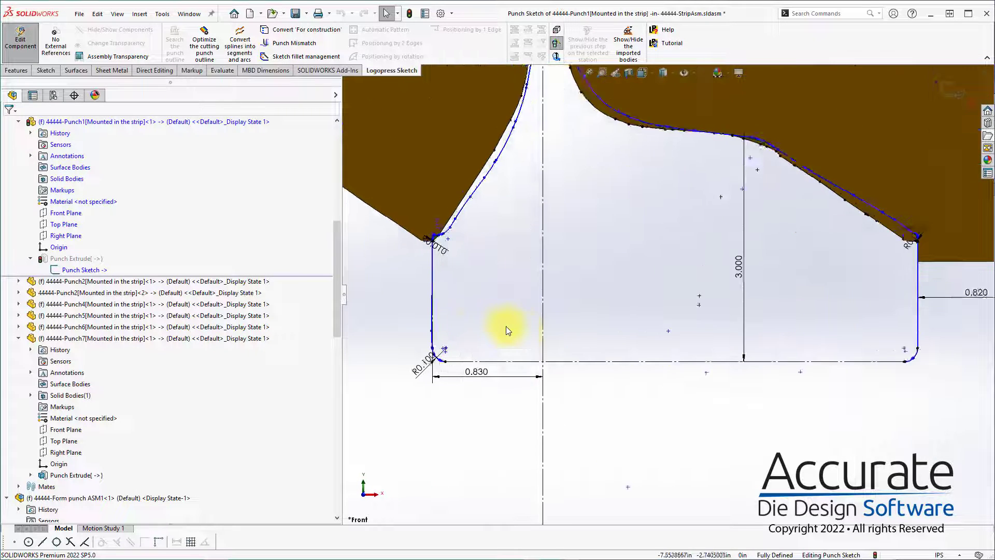
{"action": "scroll", "coordinate": [506, 325], "scroll_direction": "down", "scroll_amount": 3}
{"action": "scroll", "coordinate": [446, 375], "scroll_direction": "down", "scroll_amount": 1}
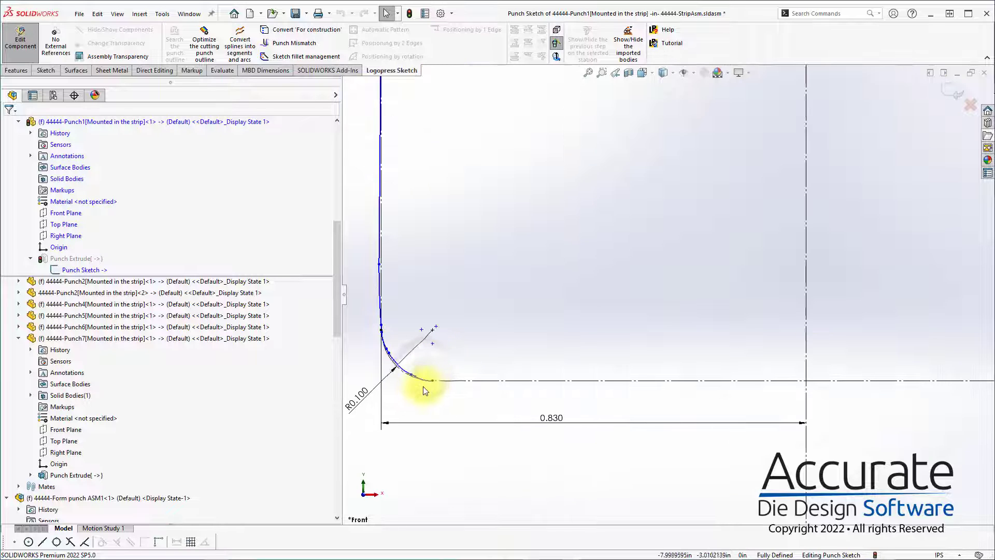
{"action": "scroll", "coordinate": [456, 371], "scroll_direction": "down", "scroll_amount": 3}
{"action": "key", "text": "s"}
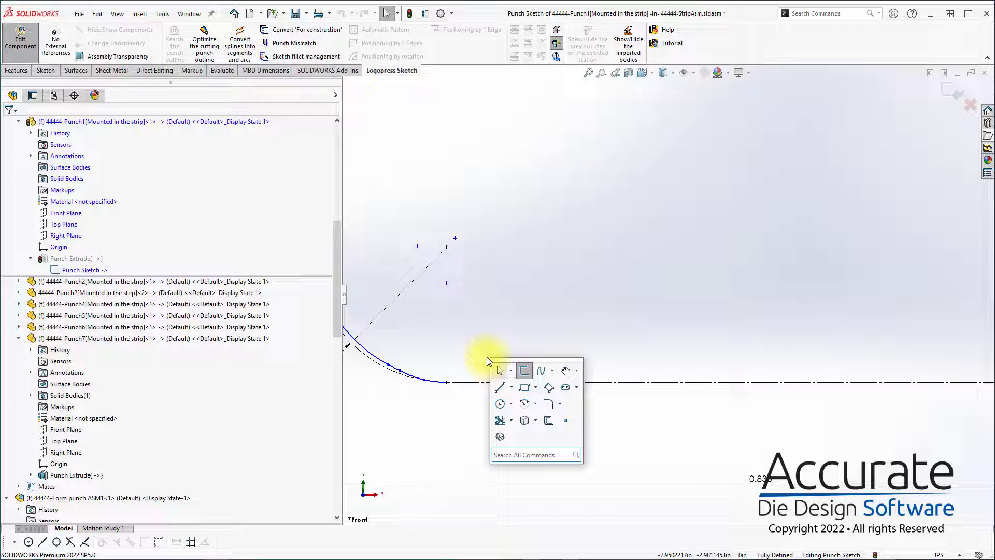
{"action": "left_click", "coordinate": [500, 389]}
{"action": "left_click", "coordinate": [447, 382]}
{"action": "scroll", "coordinate": [596, 399], "scroll_direction": "up", "scroll_amount": 3}
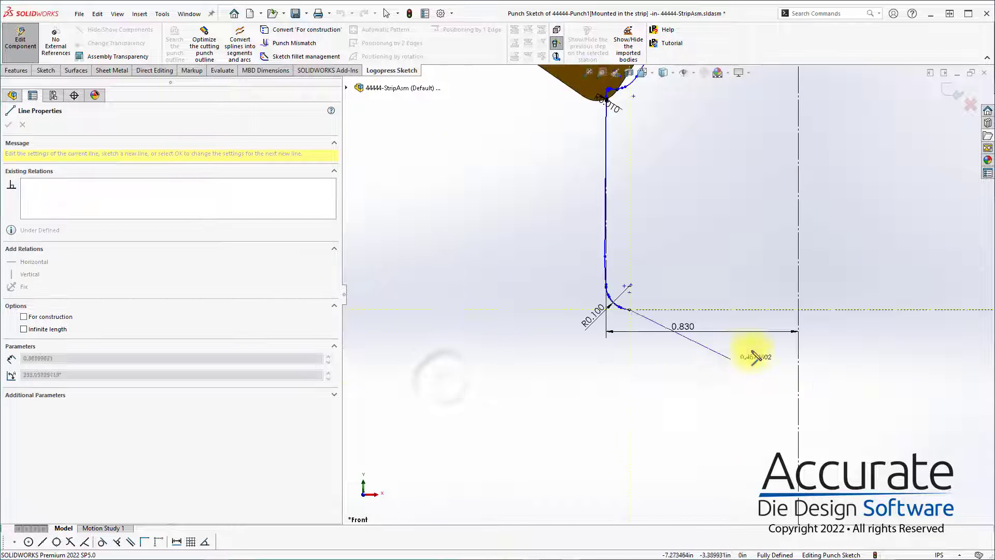
{"action": "scroll", "coordinate": [752, 351], "scroll_direction": "up", "scroll_amount": 4}
{"action": "scroll", "coordinate": [933, 302], "scroll_direction": "down", "scroll_amount": 8}
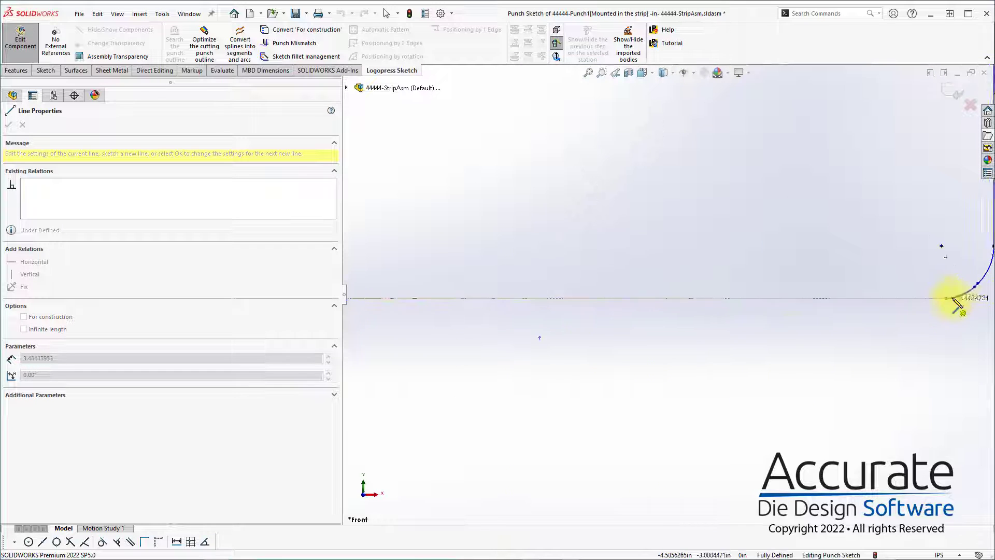
{"action": "scroll", "coordinate": [944, 307], "scroll_direction": "down", "scroll_amount": 4}
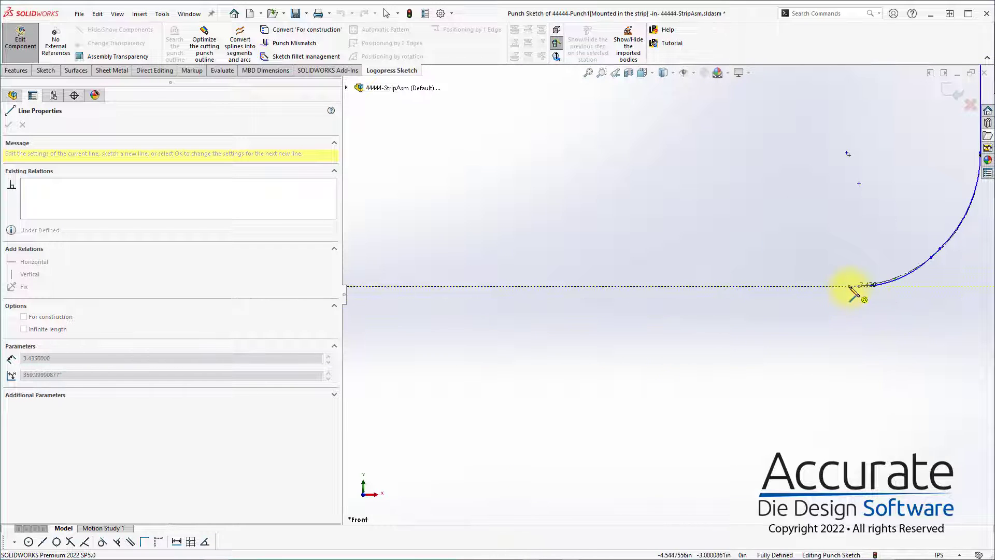
{"action": "left_click", "coordinate": [851, 287]}
{"action": "scroll", "coordinate": [855, 342], "scroll_direction": "up", "scroll_amount": 3}
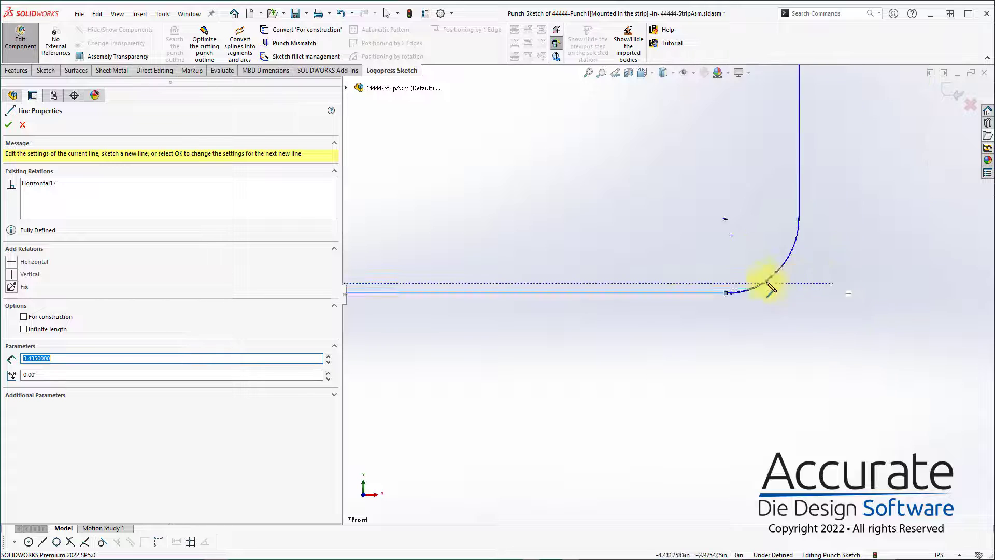
{"action": "scroll", "coordinate": [617, 327], "scroll_direction": "down", "scroll_amount": 6}
{"action": "key", "text": "Escape"}
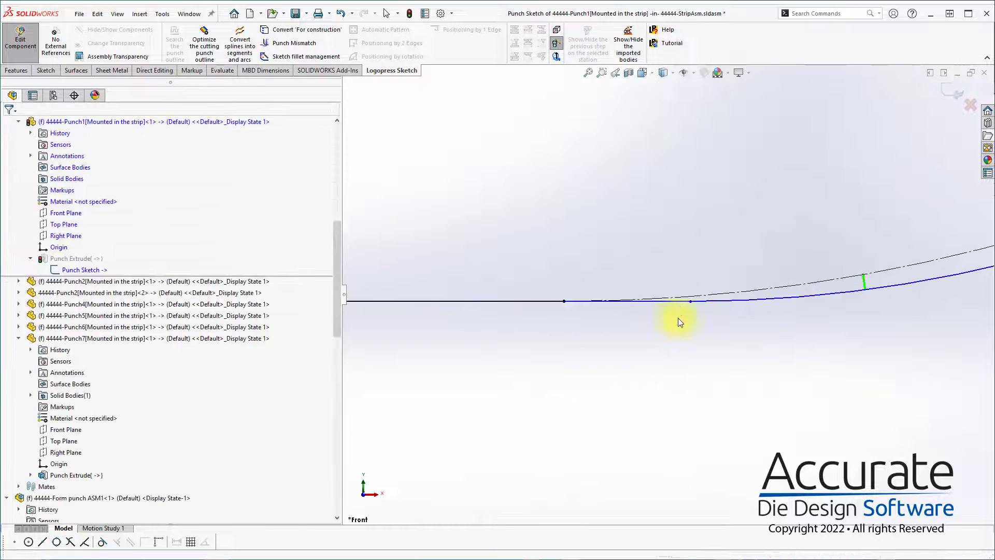
Select the connected chain of outline entities from the lower corner arc to check its continuity, and clear the selection.
{"action": "right_click", "coordinate": [707, 301]}
{"action": "left_click", "coordinate": [744, 310]}
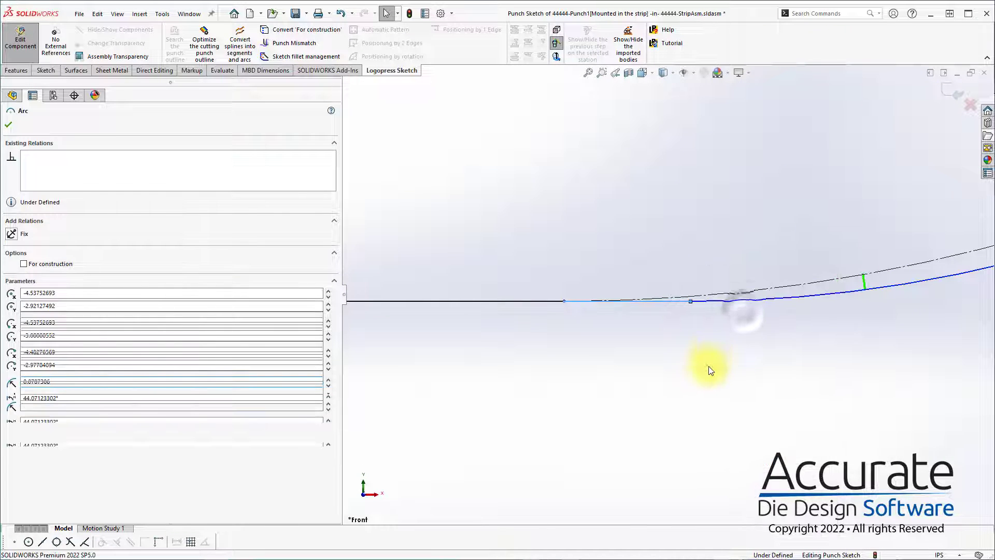
{"action": "scroll", "coordinate": [710, 363], "scroll_direction": "up", "scroll_amount": 12}
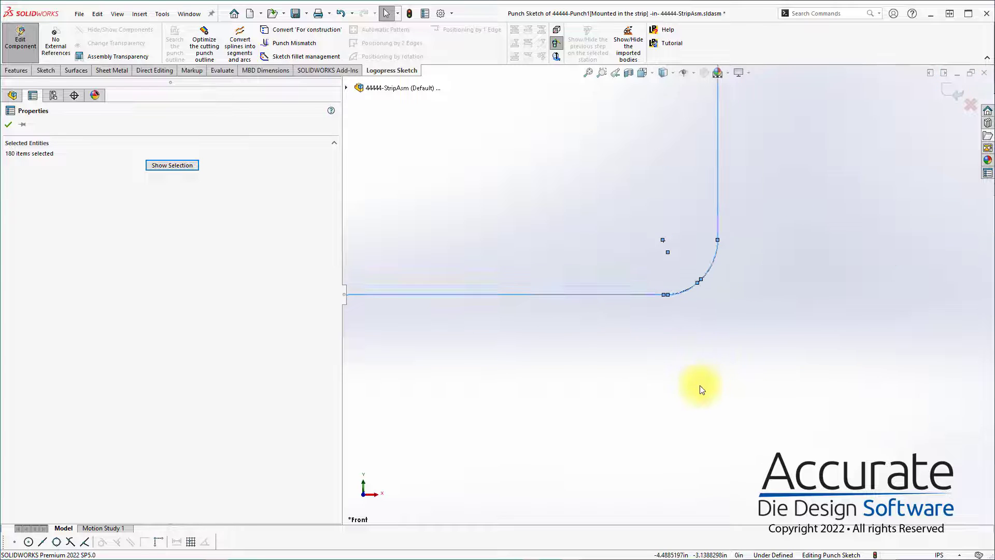
{"action": "scroll", "coordinate": [700, 394], "scroll_direction": "up", "scroll_amount": 10}
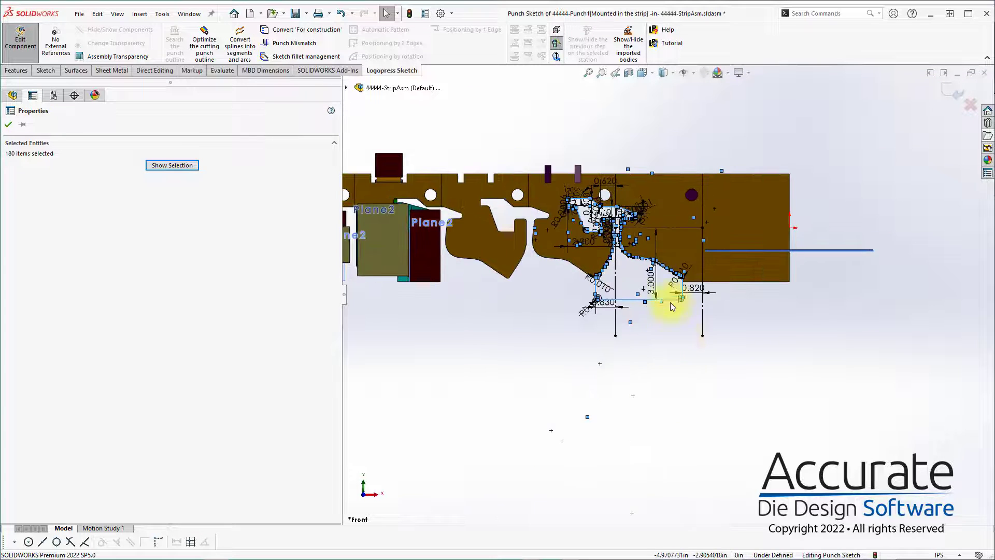
{"action": "scroll", "coordinate": [670, 306], "scroll_direction": "down", "scroll_amount": 4}
{"action": "left_click", "coordinate": [654, 336]}
{"action": "scroll", "coordinate": [513, 267], "scroll_direction": "down", "scroll_amount": 2}
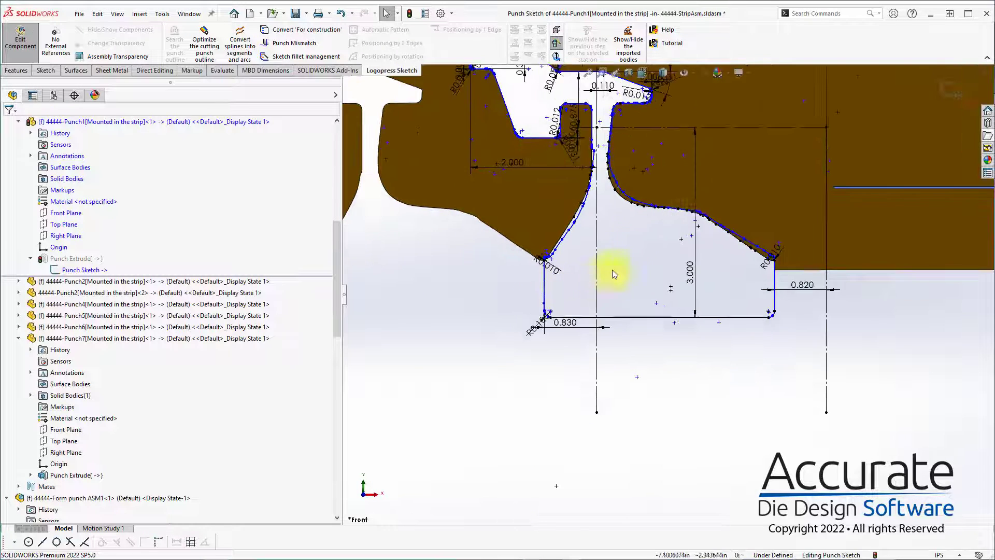
Try to exit the punch sketch, run Check Sketch for Feature, and start Repair Sketch for the open contour.
{"action": "left_click", "coordinate": [952, 92]}
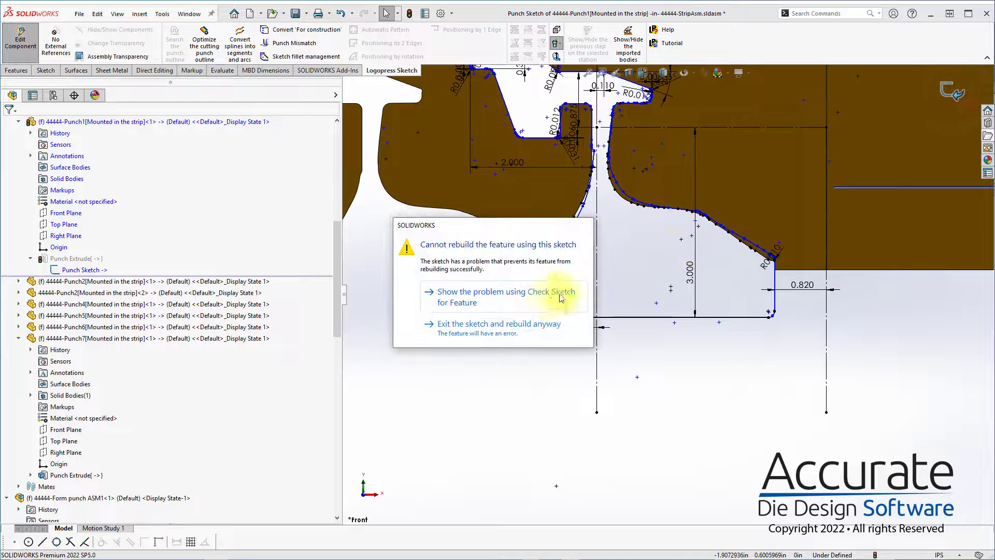
{"action": "left_click", "coordinate": [510, 300]}
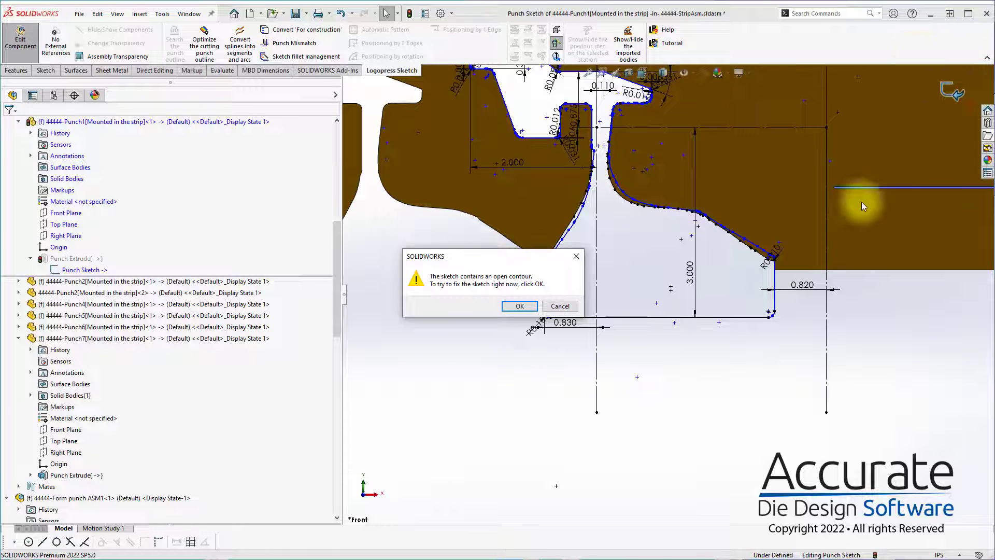
{"action": "left_click", "coordinate": [520, 306]}
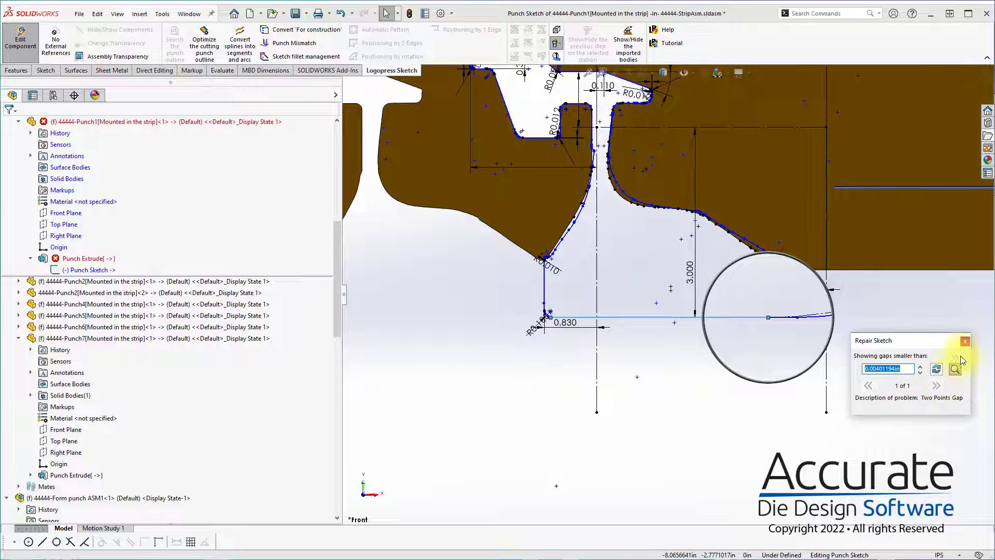
Close Repair Sketch and examine the gap between the lower edge line and the corner arc near the 0.820 dimension.
{"action": "left_click", "coordinate": [965, 341]}
{"action": "scroll", "coordinate": [763, 314], "scroll_direction": "down", "scroll_amount": 6}
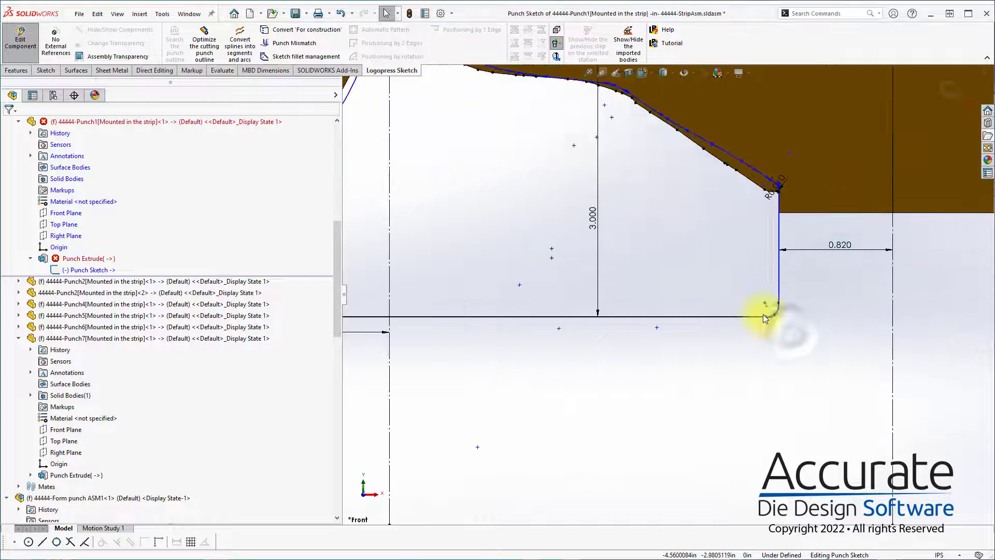
{"action": "scroll", "coordinate": [735, 311], "scroll_direction": "down", "scroll_amount": 8}
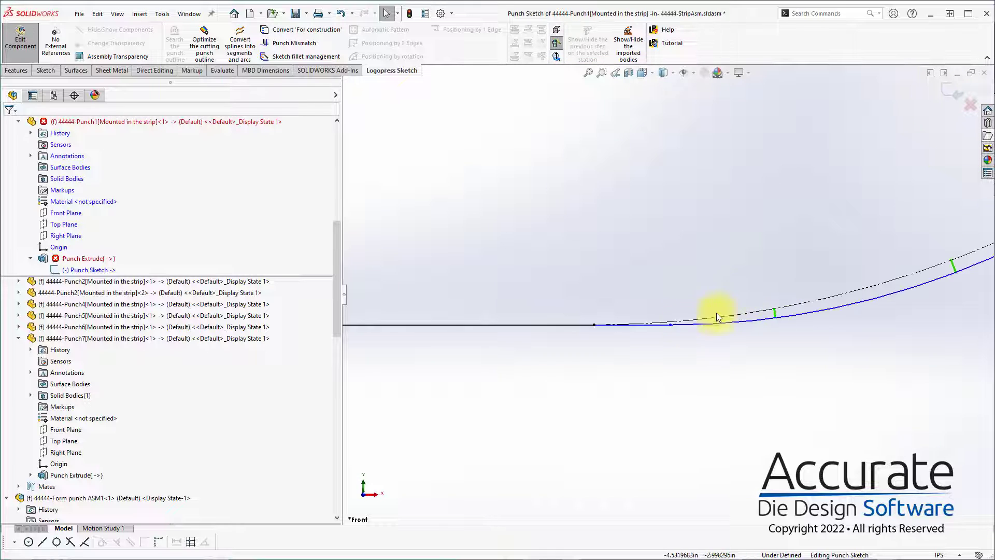
{"action": "scroll", "coordinate": [673, 325], "scroll_direction": "down", "scroll_amount": 3}
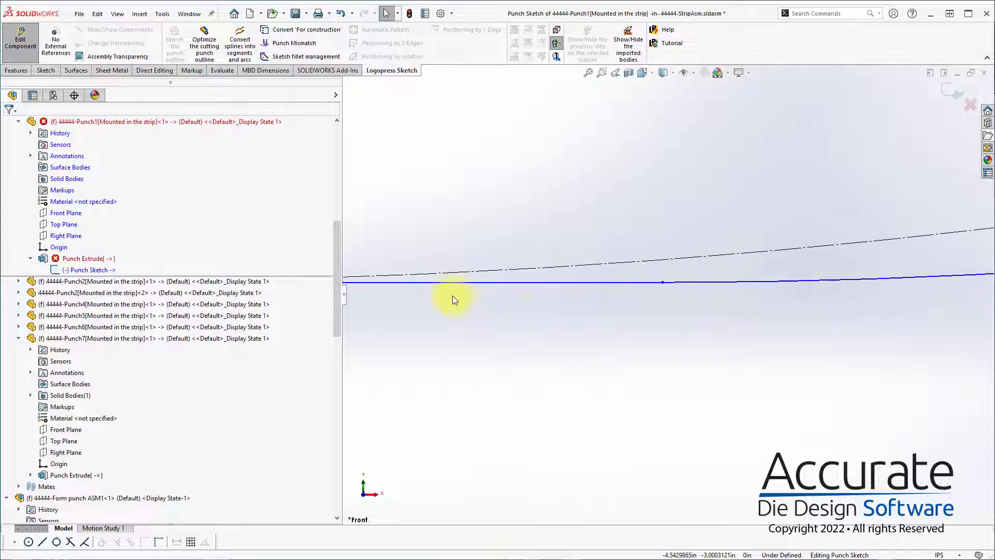
{"action": "scroll", "coordinate": [453, 295], "scroll_direction": "down", "scroll_amount": 6}
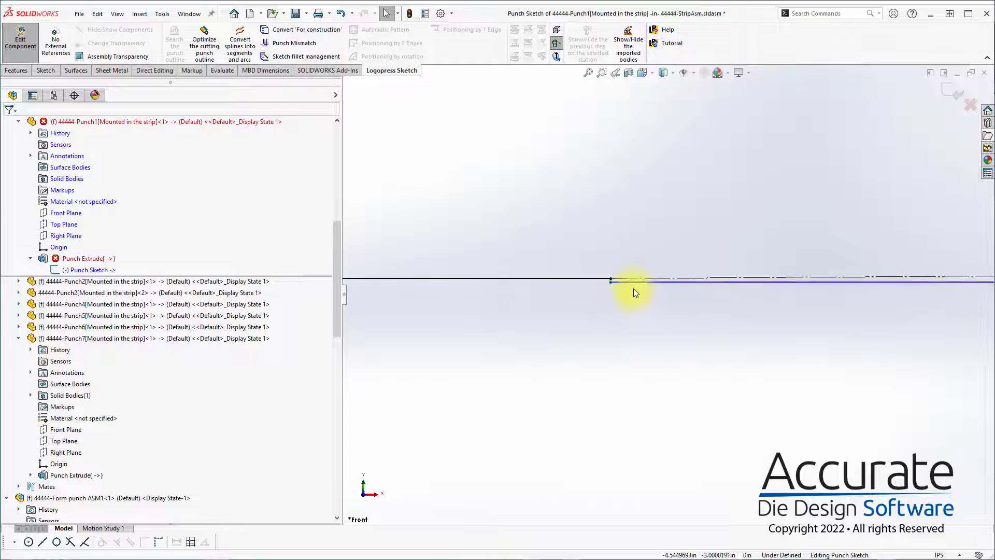
{"action": "scroll", "coordinate": [622, 280], "scroll_direction": "down", "scroll_amount": 6}
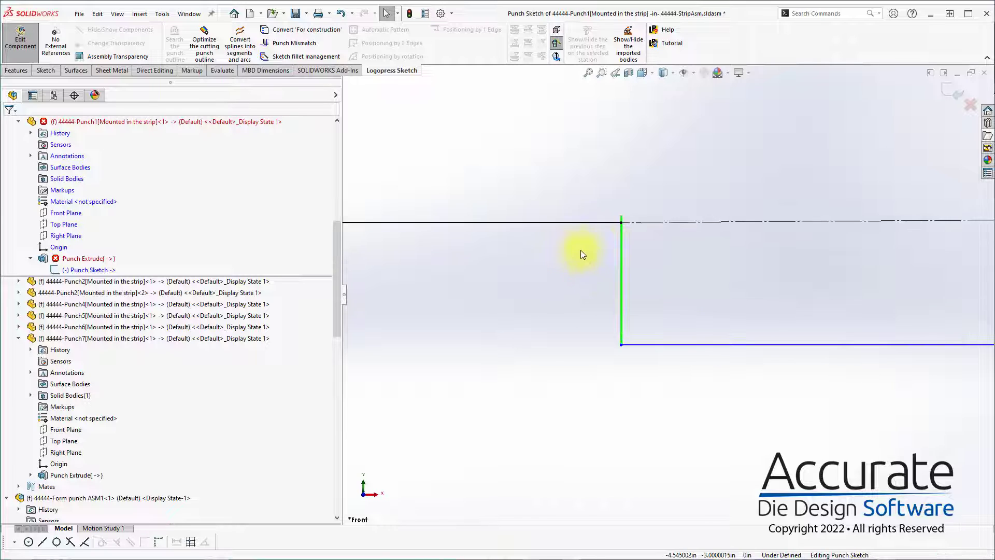
Select the lower edge line and its endpoint at the gap to check their relations and coordinates, and clear the selection.
{"action": "left_click", "coordinate": [621, 223]}
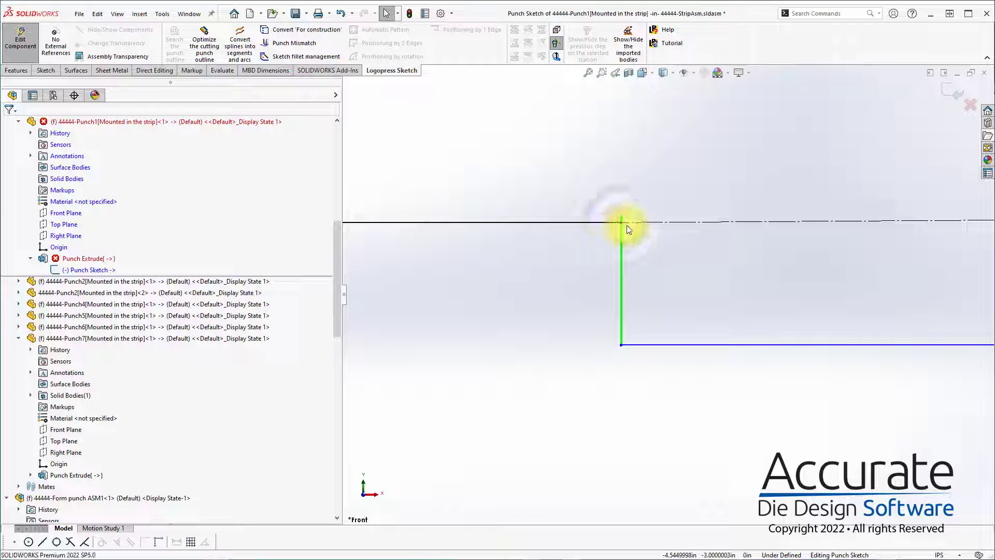
{"action": "left_click", "coordinate": [621, 222]}
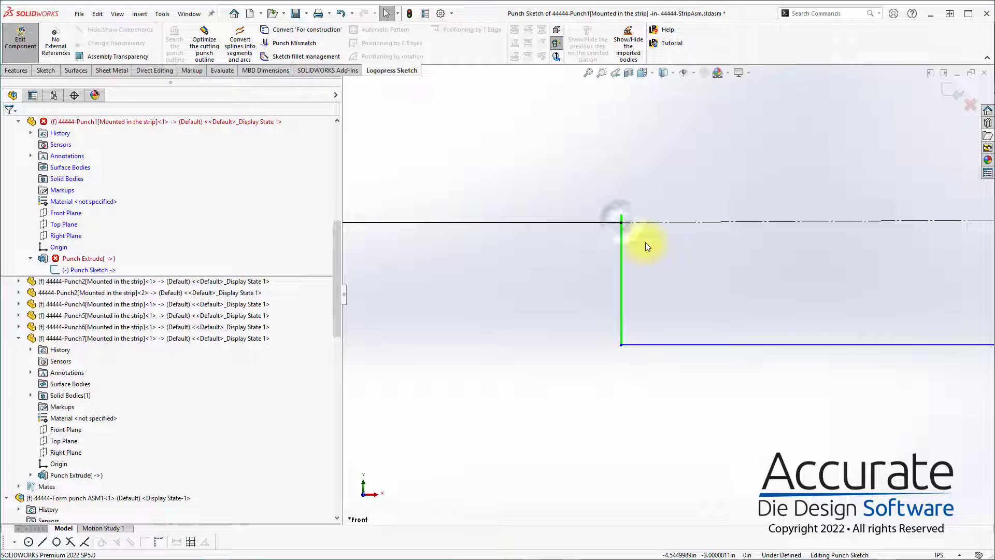
{"action": "left_click", "coordinate": [582, 222]}
{"action": "left_click", "coordinate": [647, 188]}
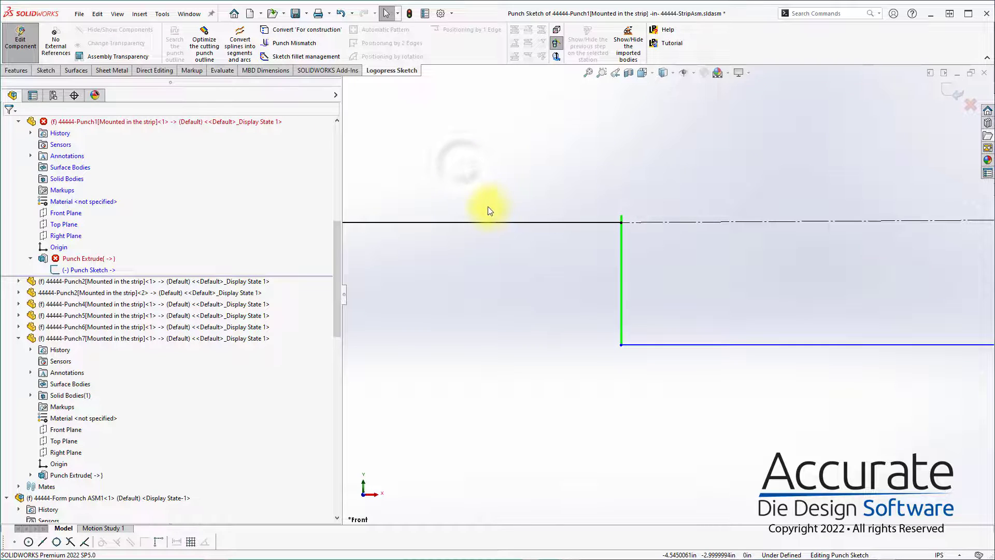
{"action": "left_click", "coordinate": [489, 222]}
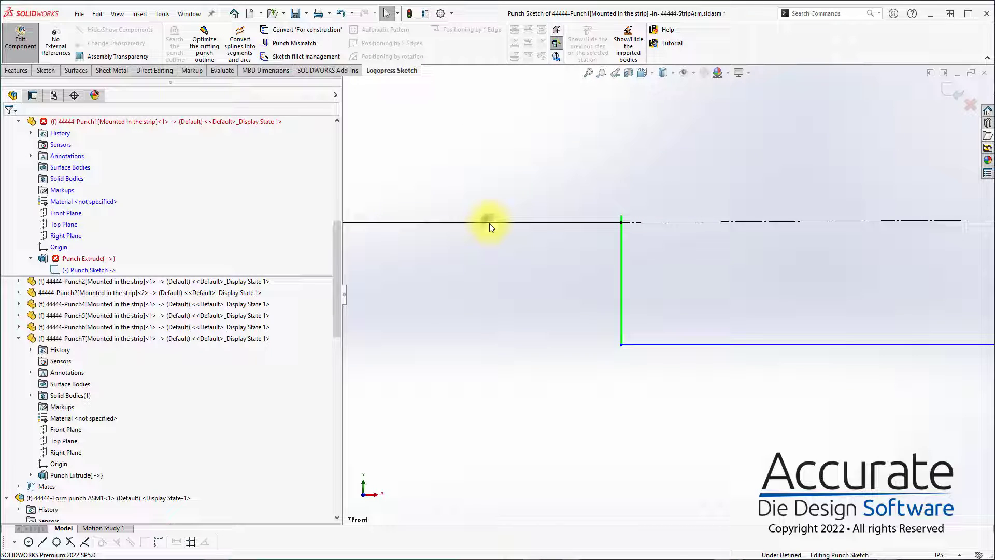
{"action": "left_click", "coordinate": [655, 344]}
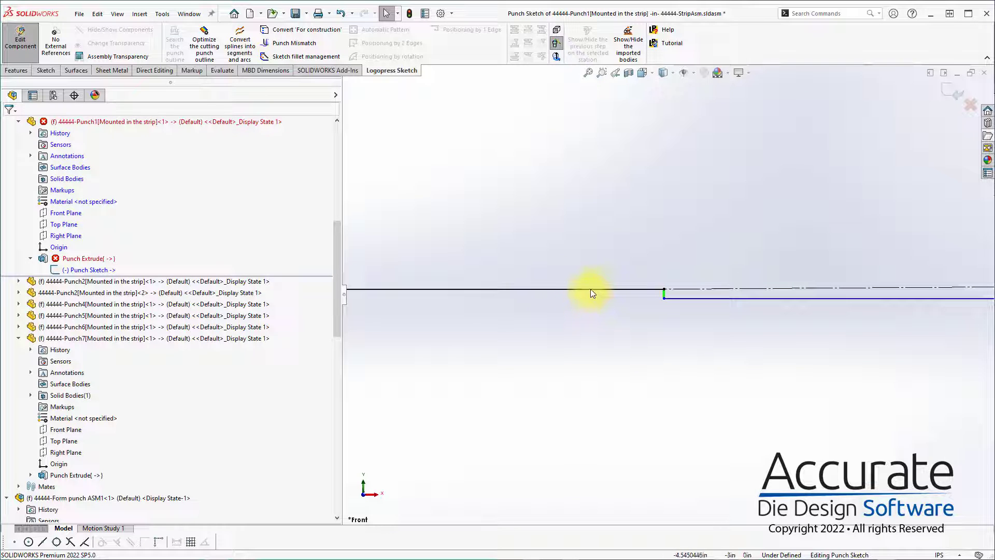
{"action": "left_click", "coordinate": [590, 289]}
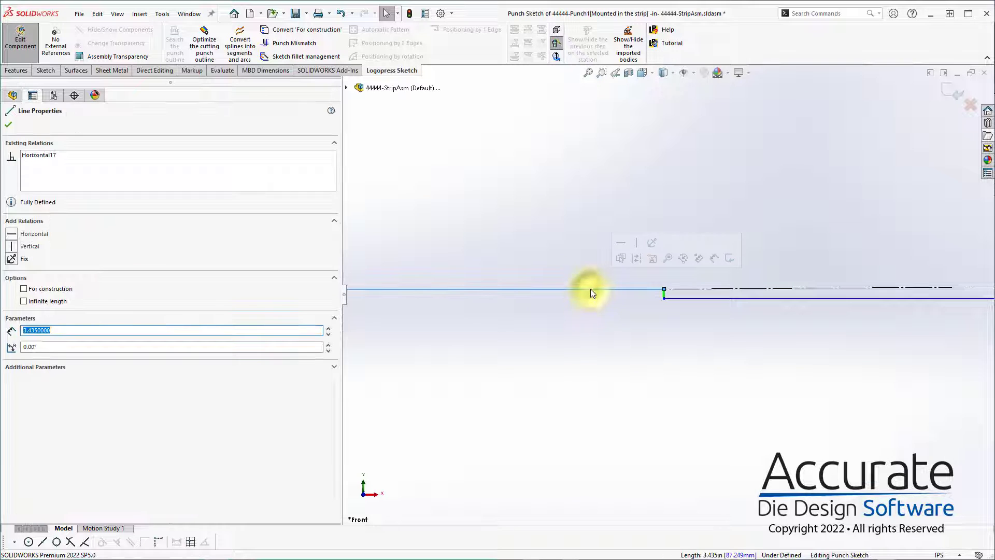
{"action": "left_click", "coordinate": [664, 288]}
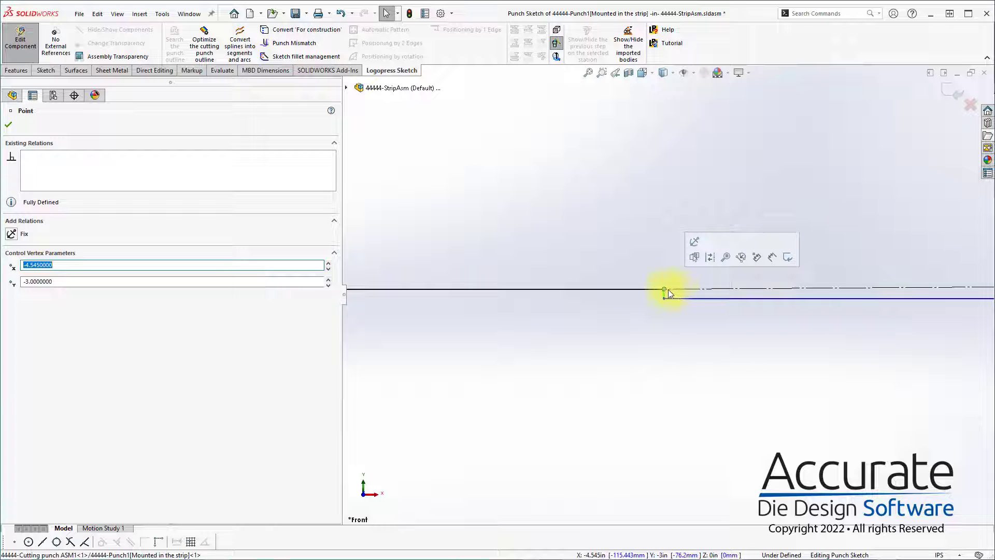
{"action": "left_click", "coordinate": [657, 290]}
{"action": "left_click", "coordinate": [563, 228]}
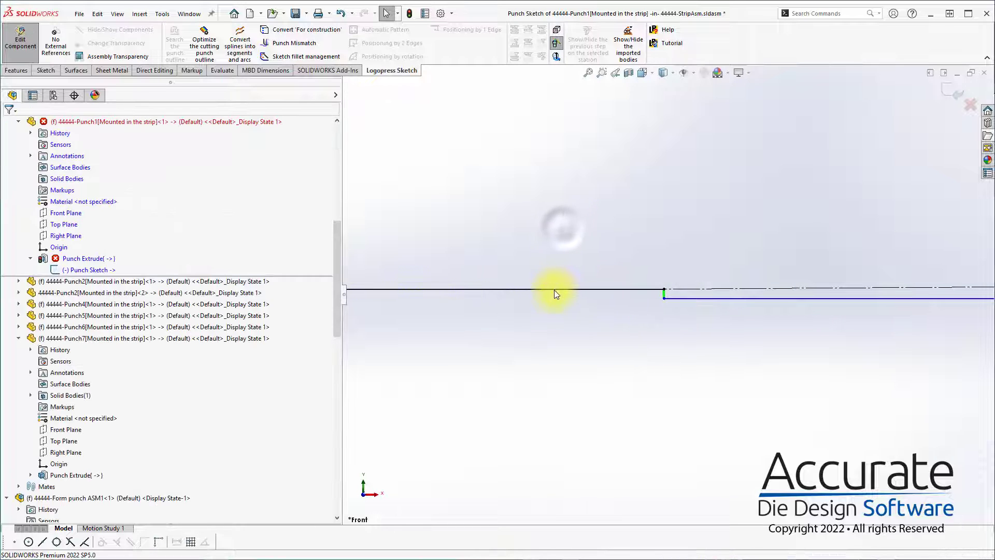
Delete the horizontal line along the punch outline's lower edge.
{"action": "left_click", "coordinate": [555, 290]}
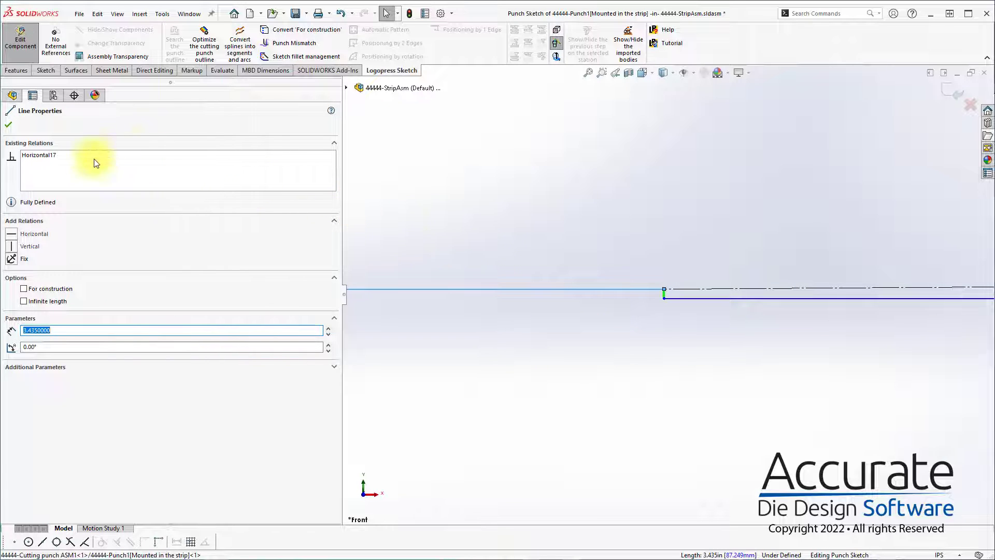
{"action": "key", "text": "Delete"}
{"action": "left_click", "coordinate": [646, 228]}
Draw a new lower edge line about 3.435 in long between the exact endpoints of the optimized outline's two lower corner arcs.
{"action": "key", "text": "s"}
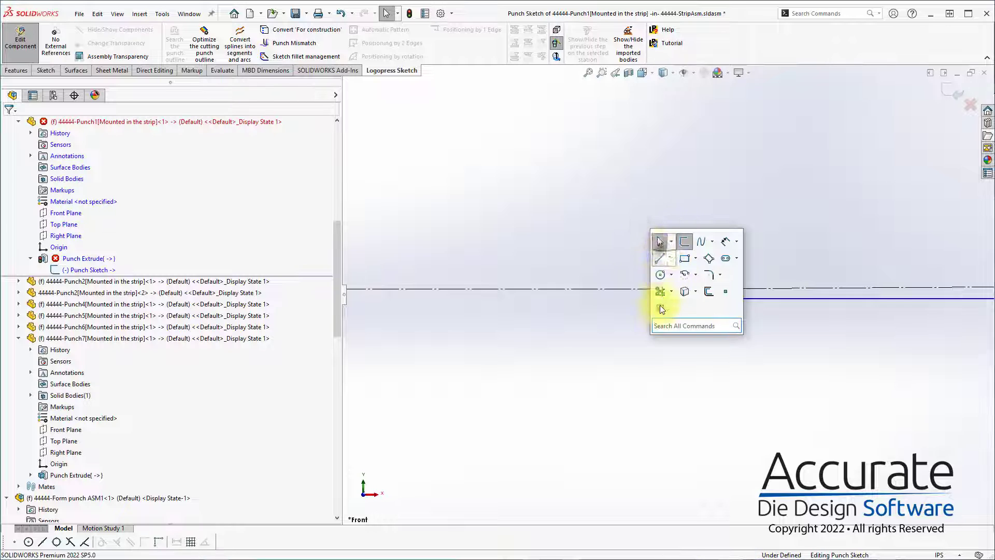
{"action": "left_click", "coordinate": [661, 257]}
{"action": "left_click", "coordinate": [666, 293]}
{"action": "scroll", "coordinate": [619, 353], "scroll_direction": "up", "scroll_amount": 15}
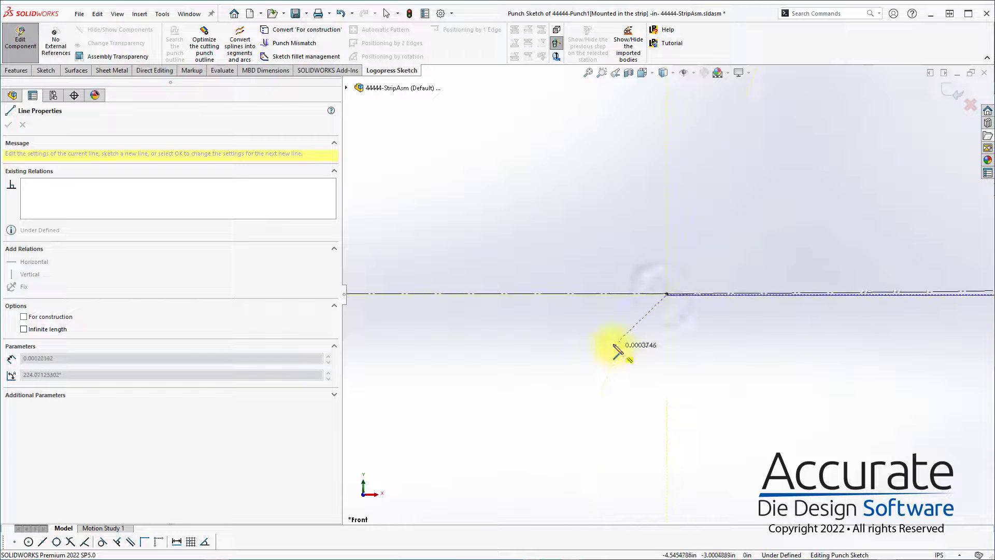
{"action": "scroll", "coordinate": [565, 316], "scroll_direction": "up", "scroll_amount": 8}
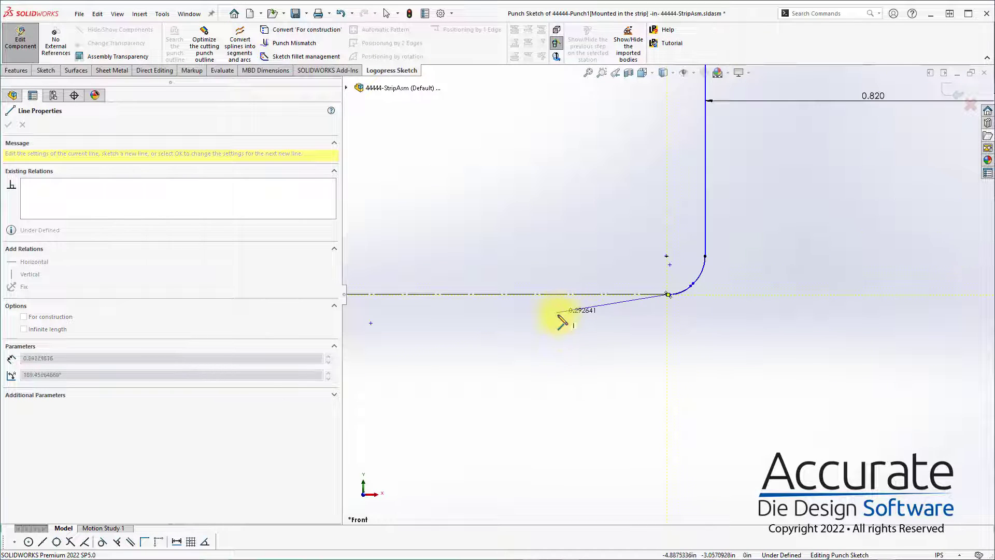
{"action": "scroll", "coordinate": [399, 300], "scroll_direction": "down", "scroll_amount": 5}
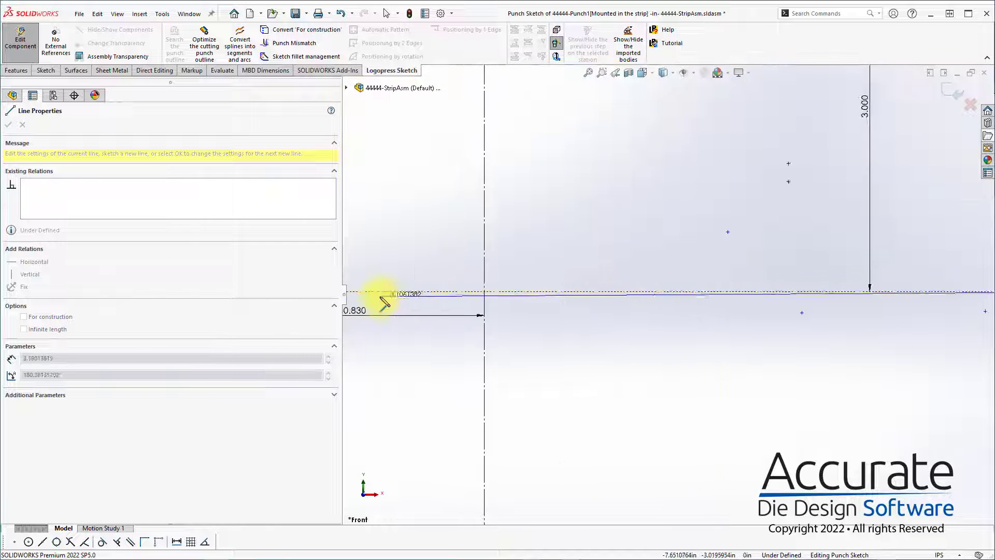
{"action": "scroll", "coordinate": [382, 300], "scroll_direction": "up", "scroll_amount": 2}
{"action": "scroll", "coordinate": [400, 296], "scroll_direction": "down", "scroll_amount": 6}
{"action": "scroll", "coordinate": [585, 294], "scroll_direction": "down", "scroll_amount": 6}
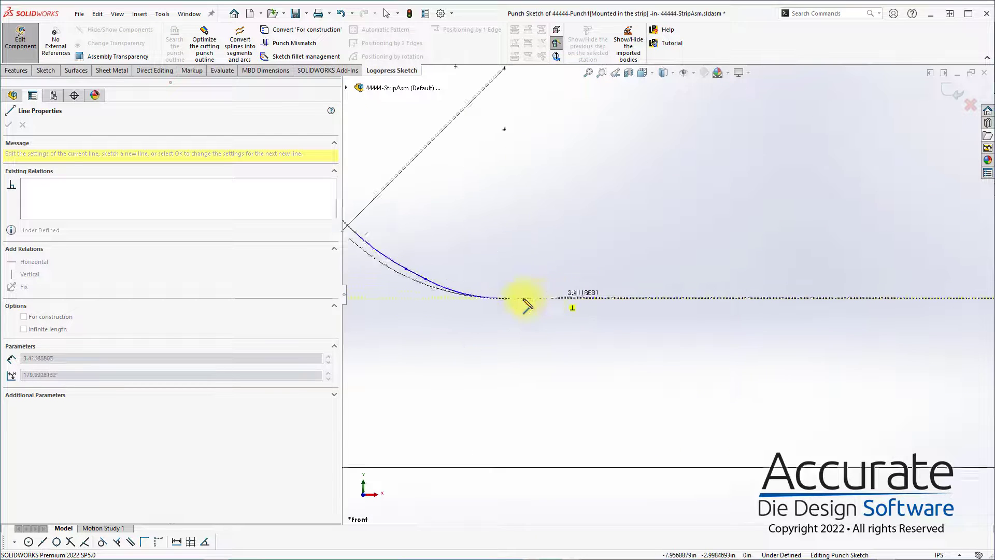
{"action": "scroll", "coordinate": [539, 314], "scroll_direction": "down", "scroll_amount": 3}
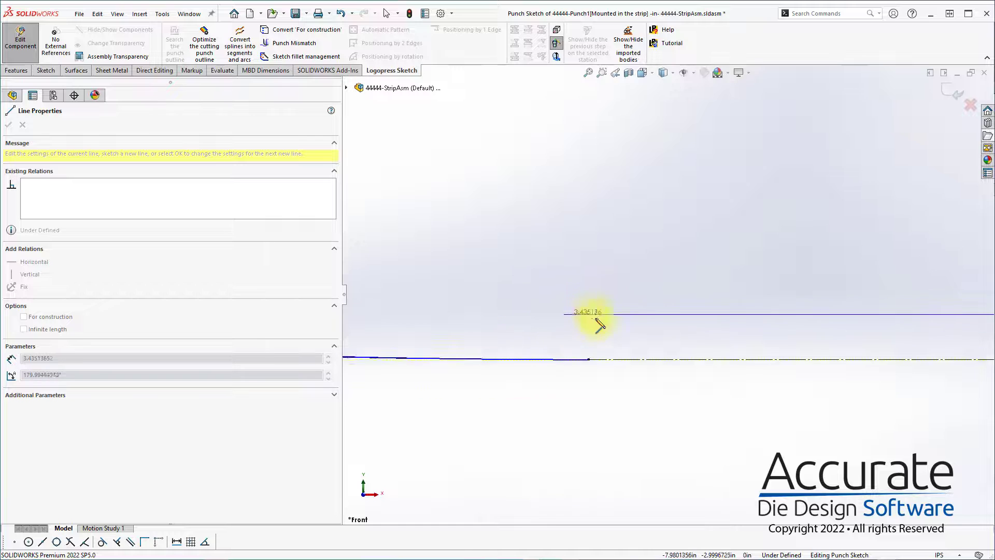
{"action": "left_click", "coordinate": [613, 402]}
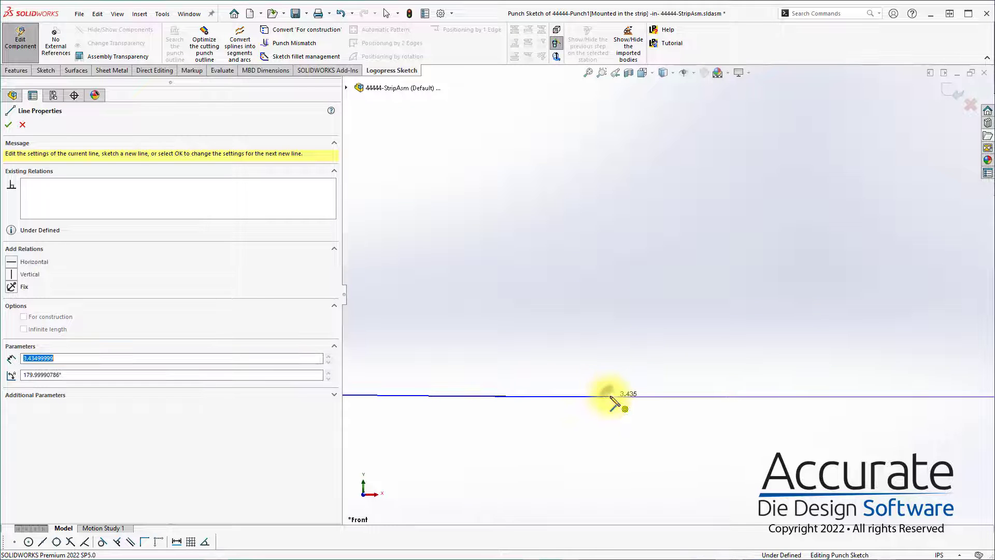
Exit the punch sketch to rebuild the Punch1 extrude.
{"action": "scroll", "coordinate": [726, 326], "scroll_direction": "up", "scroll_amount": 4}
{"action": "scroll", "coordinate": [747, 317], "scroll_direction": "up", "scroll_amount": 10}
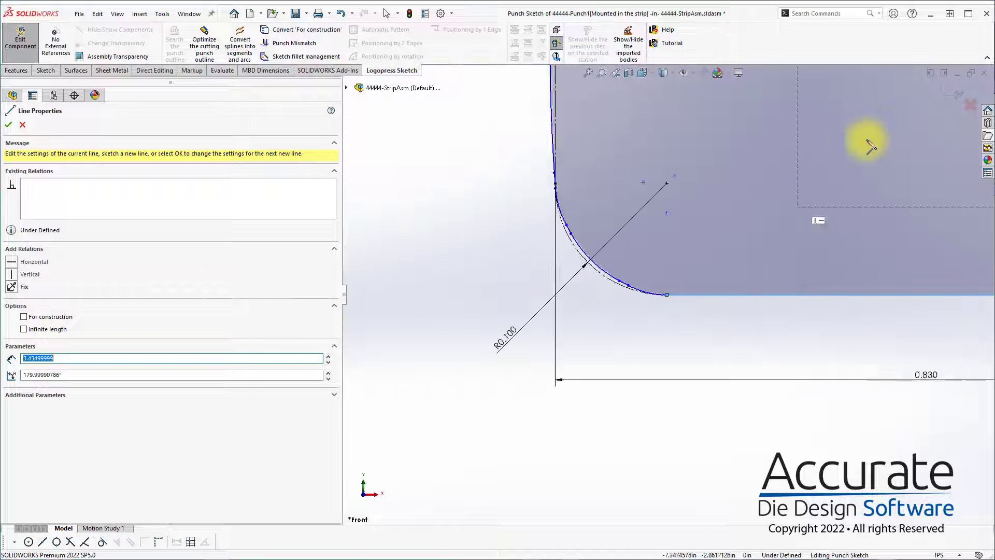
{"action": "left_click", "coordinate": [957, 94]}
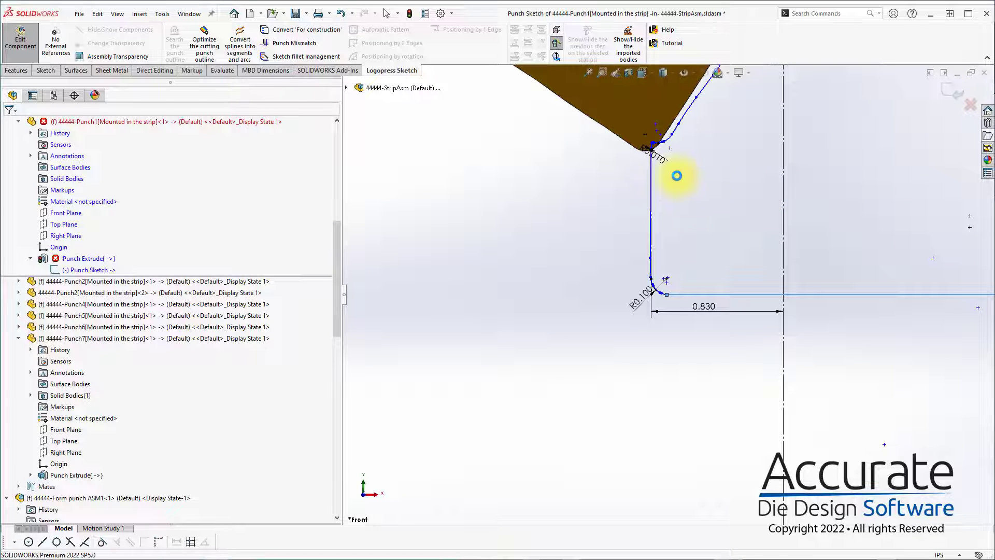
Finish editing the Punch1 component and return to editing the strip assembly.
{"action": "scroll", "coordinate": [664, 197], "scroll_direction": "up", "scroll_amount": 3}
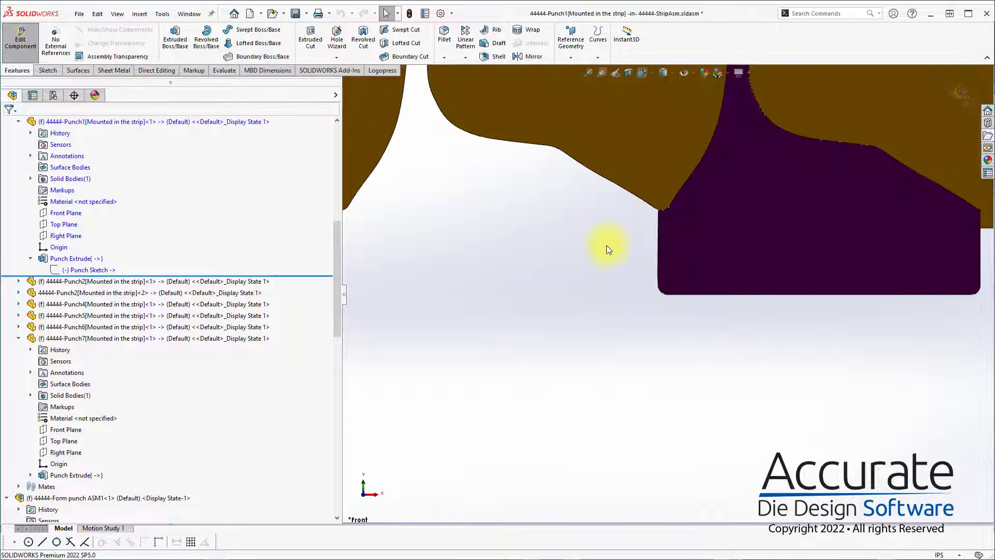
{"action": "scroll", "coordinate": [654, 232], "scroll_direction": "up", "scroll_amount": 10}
{"action": "scroll", "coordinate": [530, 283], "scroll_direction": "down", "scroll_amount": 2}
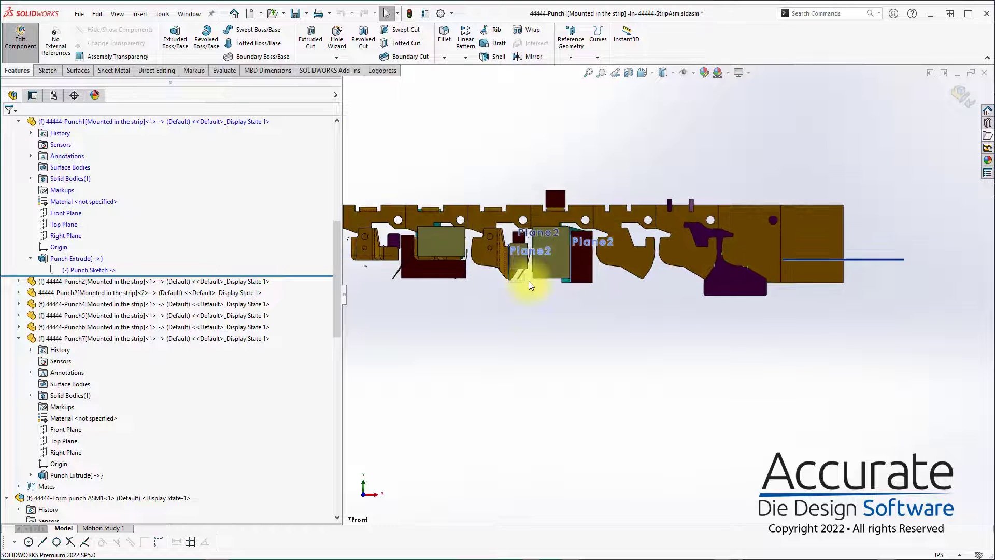
{"action": "middle_click_drag", "start_coordinate": [536, 274], "coordinate": [568, 167]}
{"action": "scroll", "coordinate": [571, 195], "scroll_direction": "down", "scroll_amount": 5}
{"action": "middle_click_drag", "start_coordinate": [559, 219], "coordinate": [565, 298]}
{"action": "left_click", "coordinate": [559, 149]}
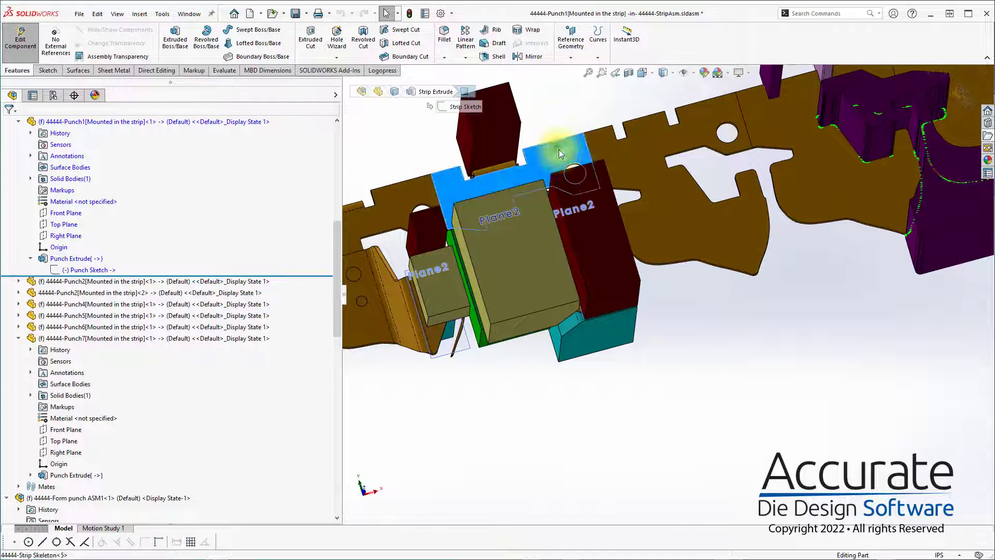
{"action": "right_click", "coordinate": [534, 158]}
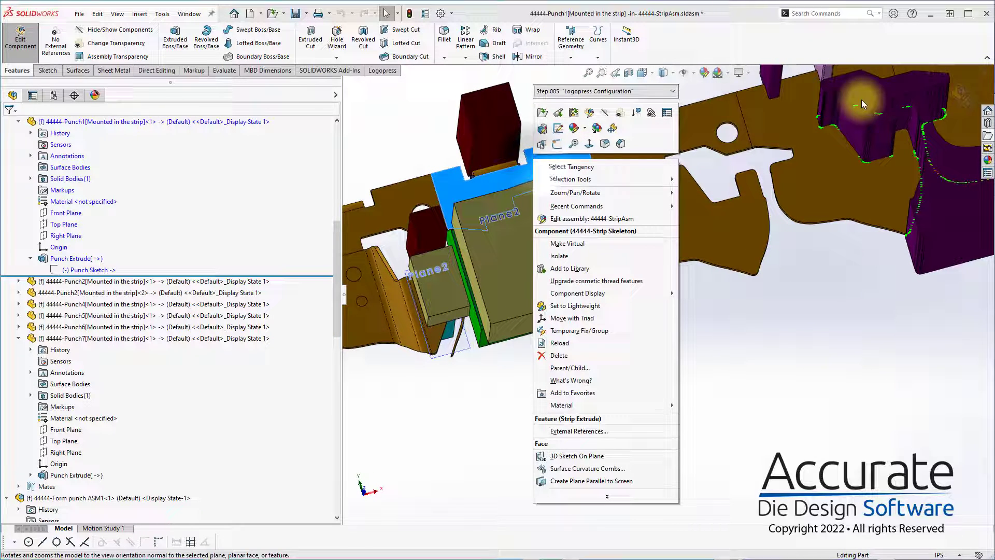
{"action": "left_click", "coordinate": [960, 94]}
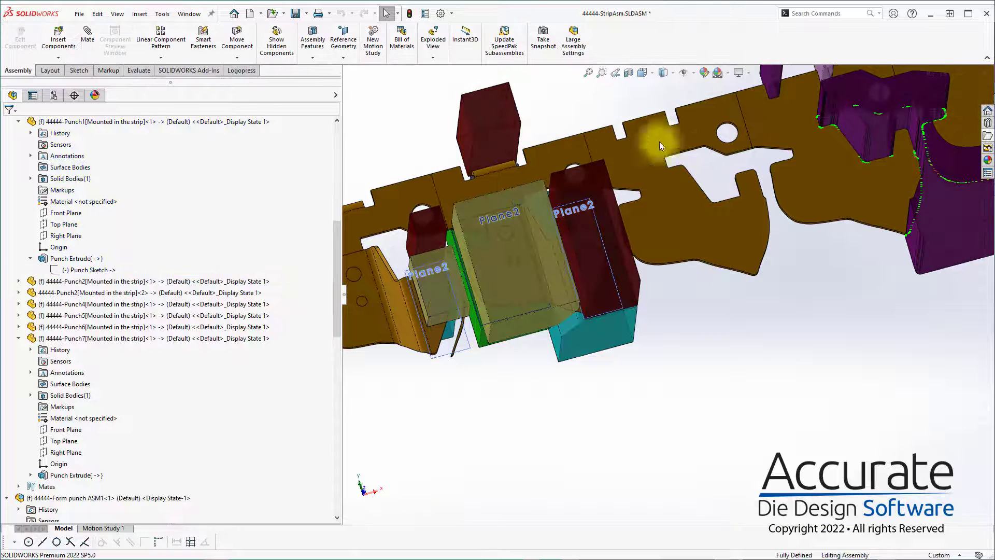
Isolate the Step 005 strip skeleton component and inspect its remaining bodies from an angle.
{"action": "right_click", "coordinate": [546, 158]}
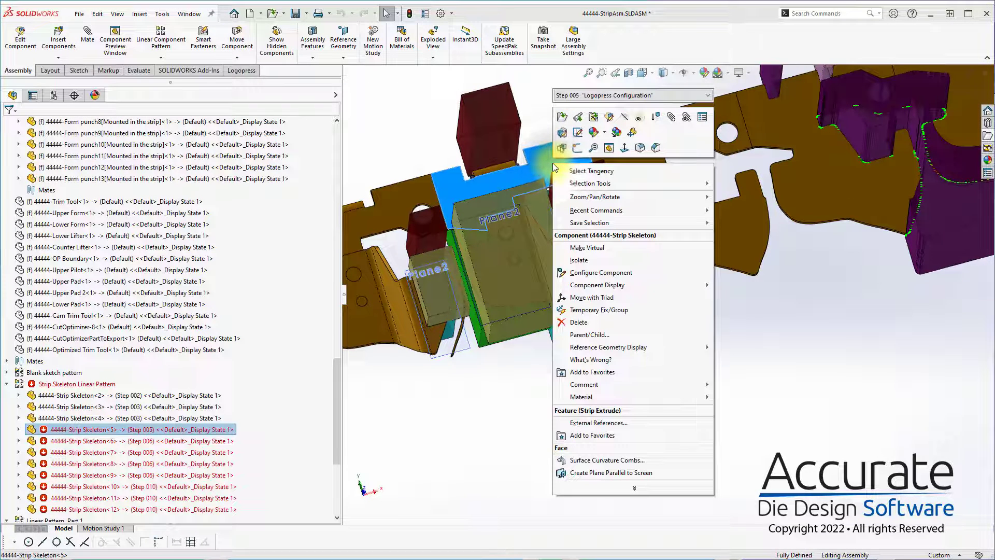
{"action": "left_click", "coordinate": [590, 259]}
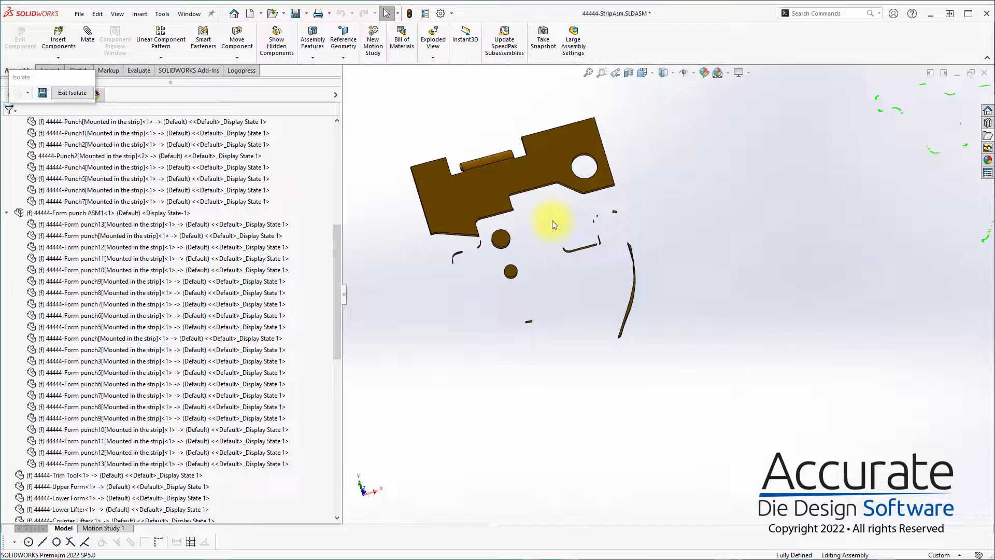
{"action": "middle_click_drag", "start_coordinate": [552, 222], "coordinate": [660, 222]}
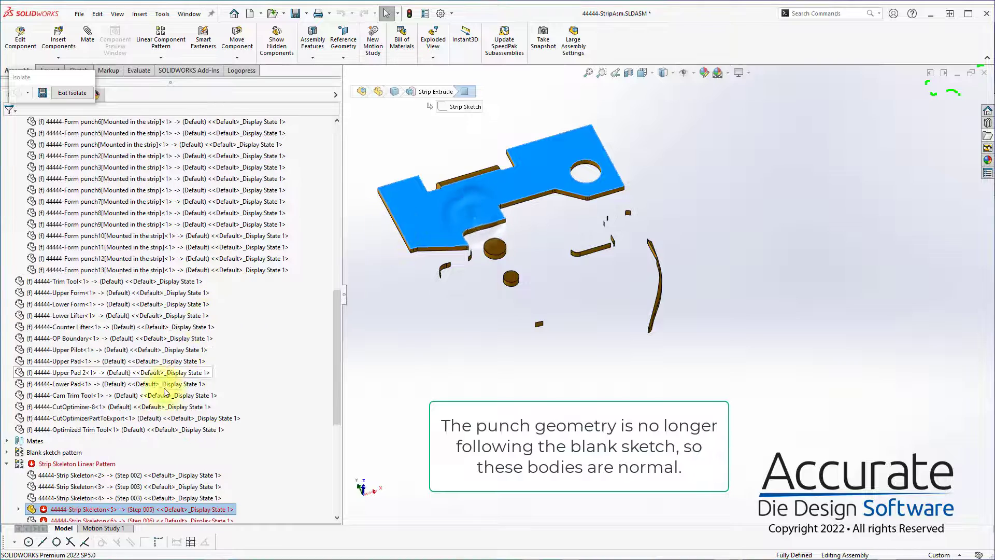
Edit the Body-Delete/Keep 1 feature of the Step 005 strip skeleton and clear its list of bodies to delete.
{"action": "left_click", "coordinate": [19, 372]}
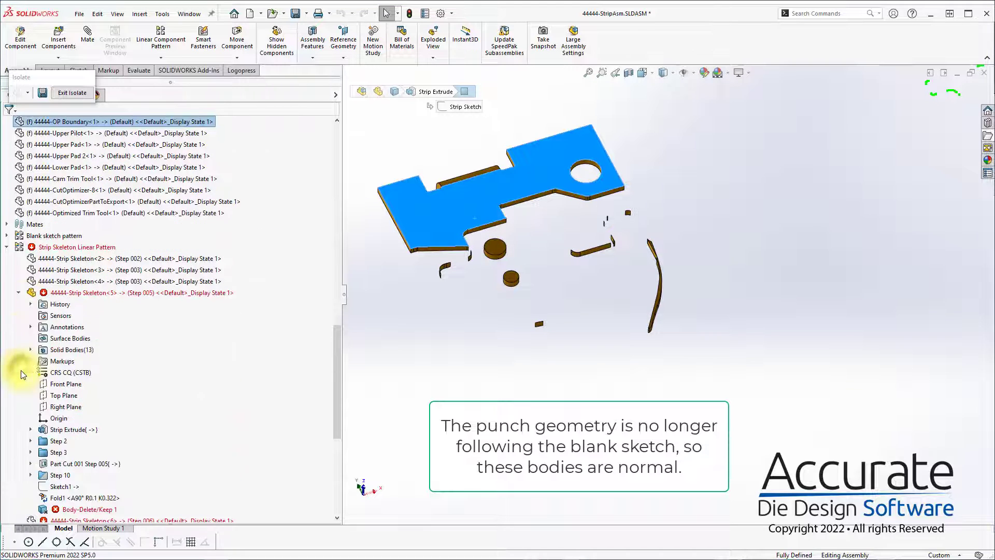
{"action": "left_click", "coordinate": [85, 511]}
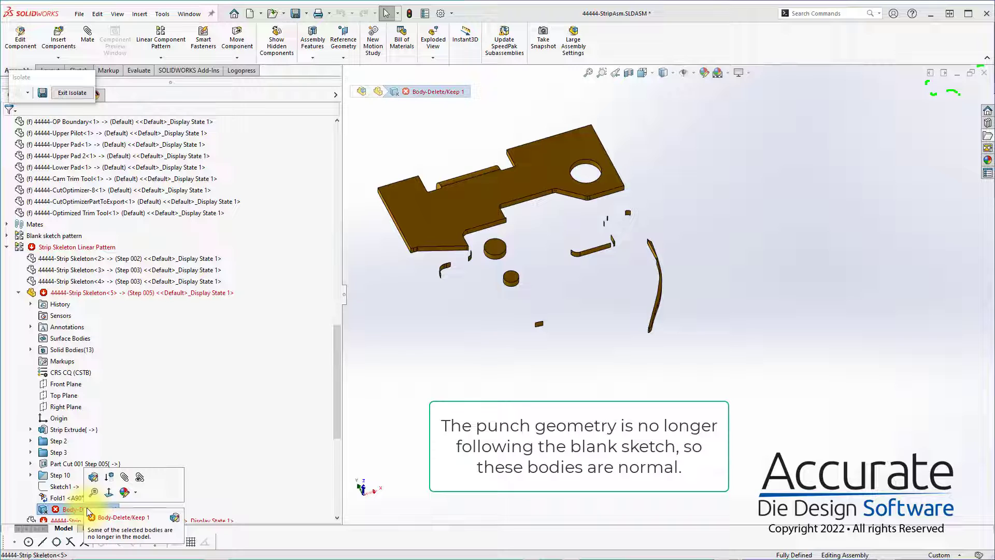
{"action": "left_click", "coordinate": [93, 476]}
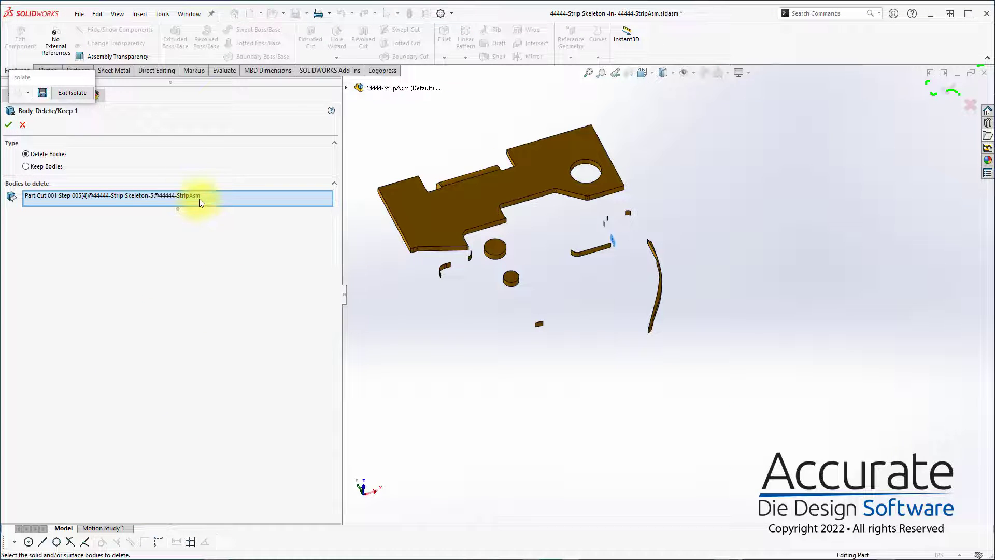
{"action": "right_click", "coordinate": [201, 205]}
{"action": "left_click", "coordinate": [220, 202]}
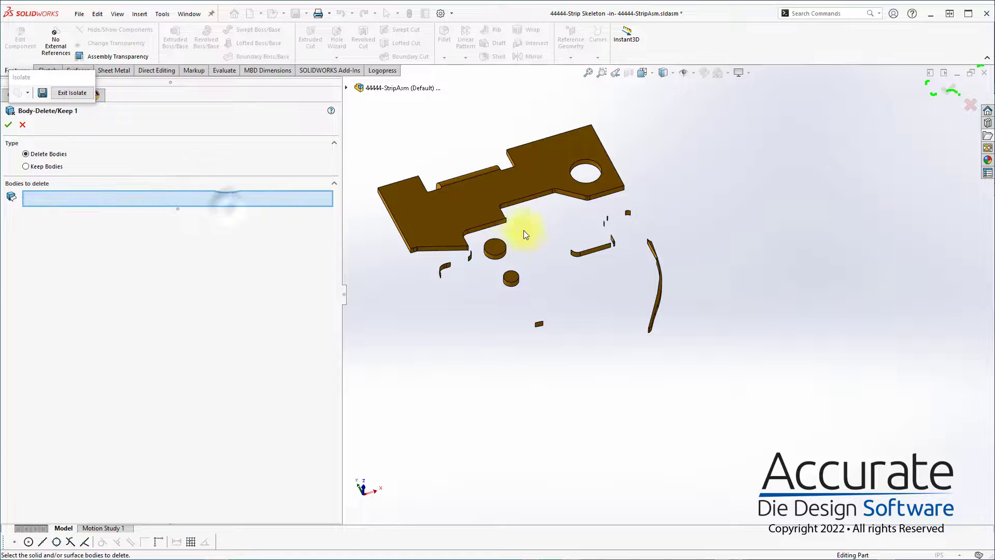
List the Step 005 skeleton's solid bodies in the design tree and clear the trial body selection from the bodies to delete.
{"action": "left_click", "coordinate": [449, 268]}
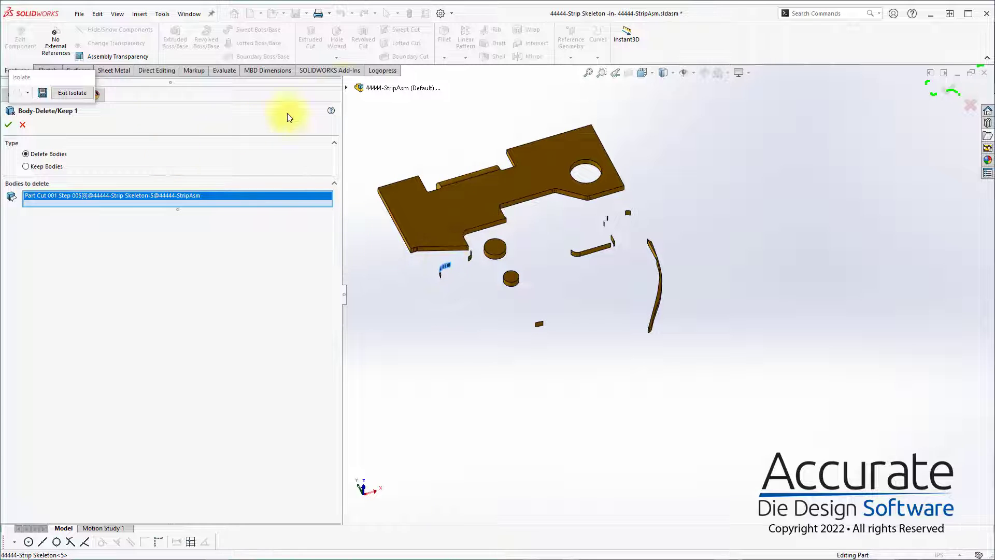
{"action": "left_click", "coordinate": [347, 88]}
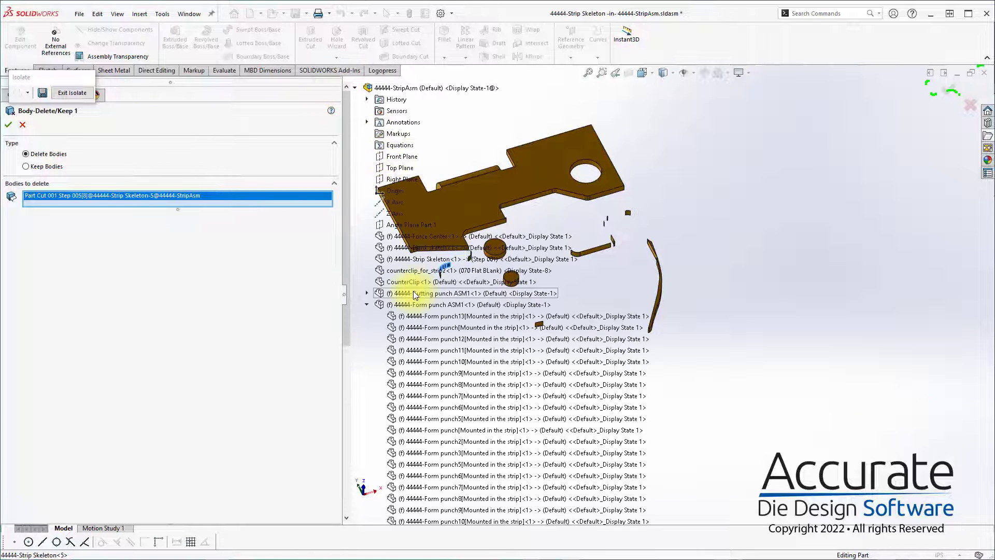
{"action": "scroll", "coordinate": [381, 296], "scroll_direction": "down", "scroll_amount": 7}
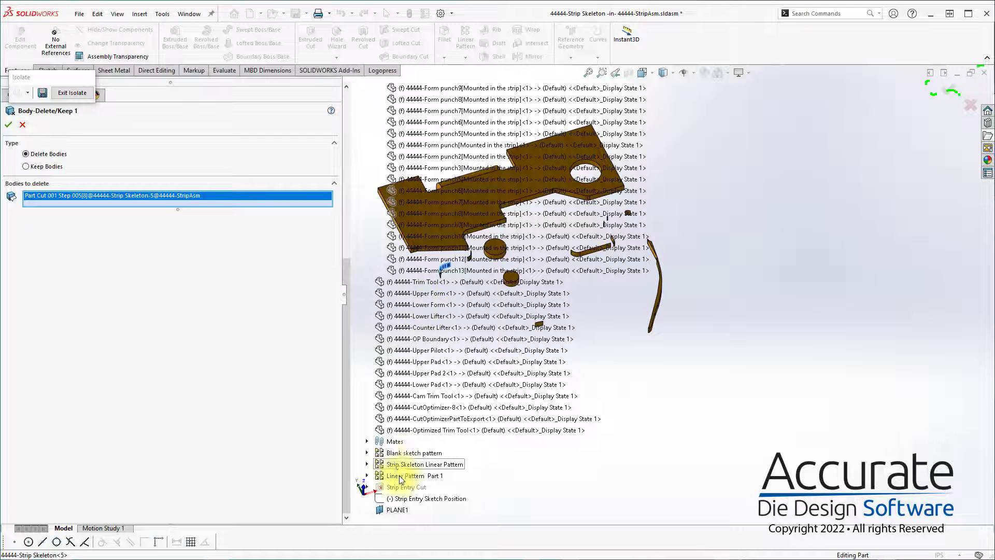
{"action": "mouse_move", "coordinate": [406, 472]}
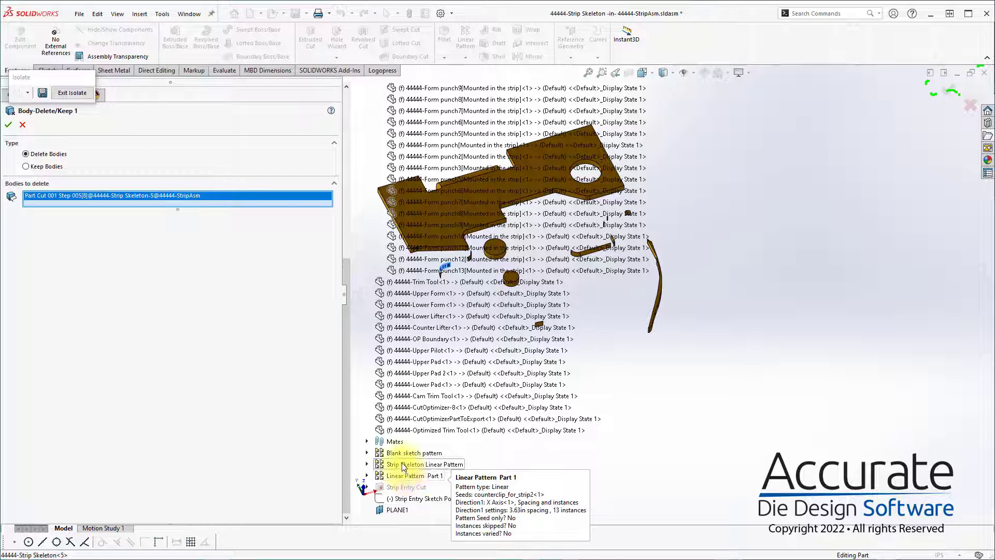
{"action": "left_click", "coordinate": [367, 464]}
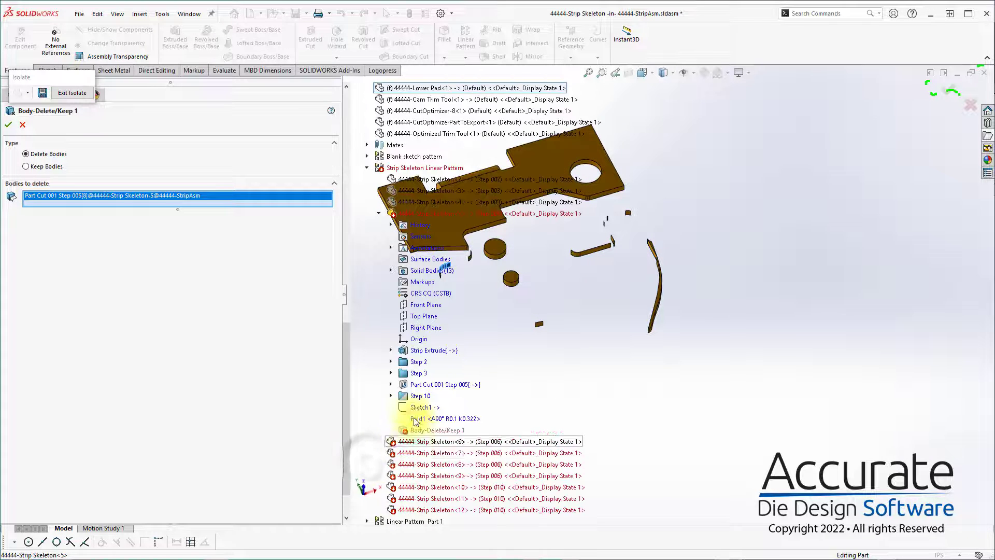
{"action": "scroll", "coordinate": [638, 337], "scroll_direction": "up", "scroll_amount": 3}
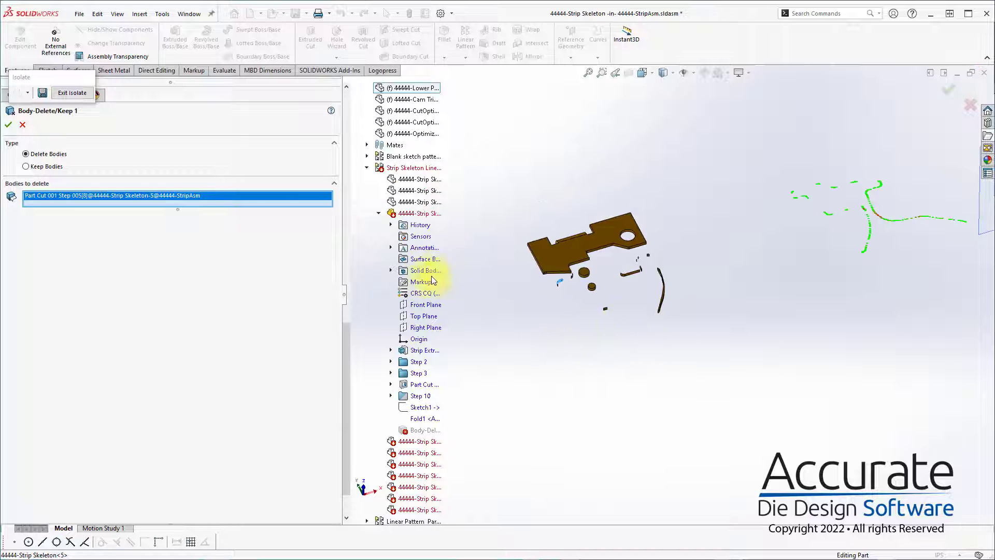
{"action": "left_click", "coordinate": [390, 270]}
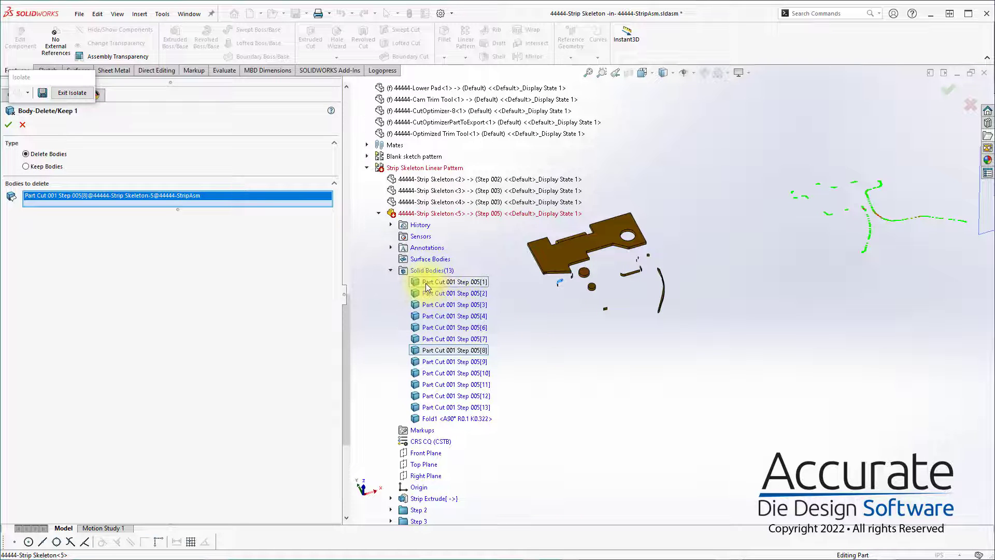
{"action": "right_click", "coordinate": [189, 195]}
{"action": "left_click", "coordinate": [224, 223]}
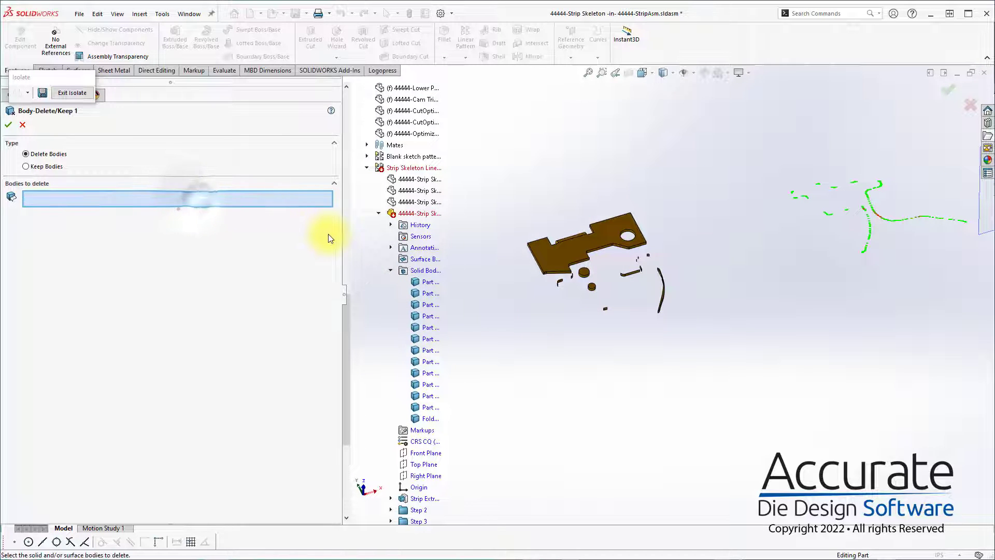
Delete all Part Cut 001 Step 005 bodies except the two round ones, Part Cut 001 Step 005[1] and [2], keeping the Fold1 body.
{"action": "left_click", "coordinate": [432, 281]}
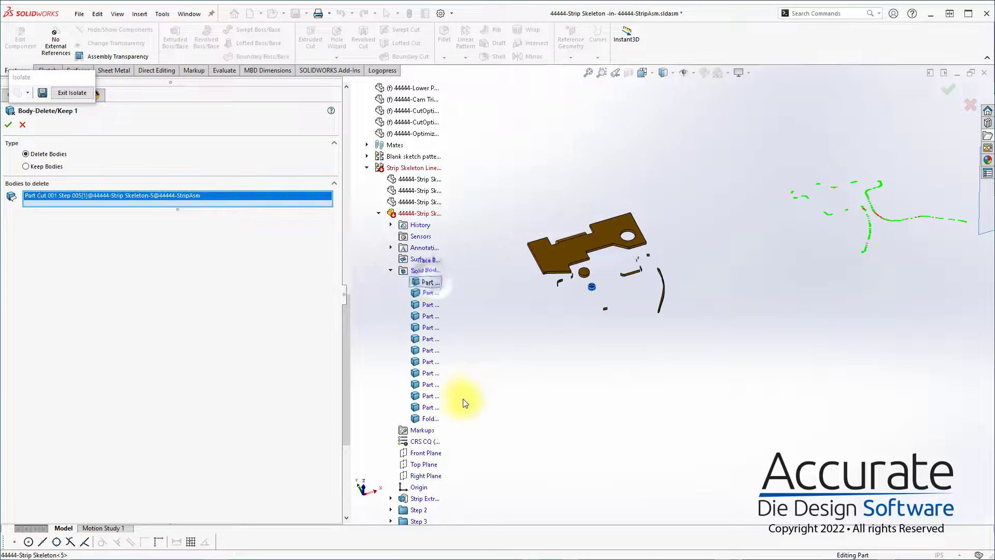
{"action": "left_click", "coordinate": [424, 413], "text": "shift"}
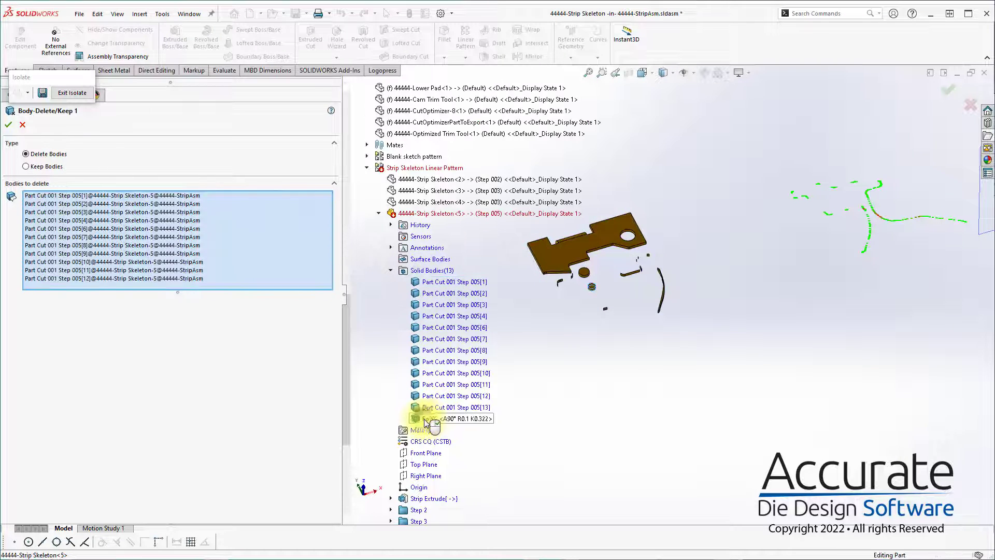
{"action": "left_click", "coordinate": [586, 272]}
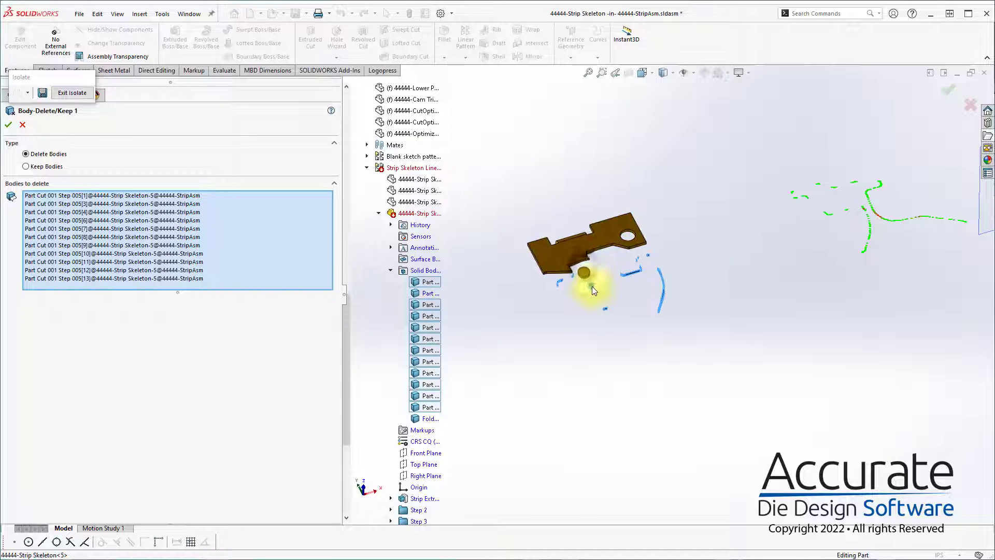
{"action": "left_click", "coordinate": [592, 287]}
{"action": "scroll", "coordinate": [671, 305], "scroll_direction": "up", "scroll_amount": 4}
{"action": "scroll", "coordinate": [671, 304], "scroll_direction": "down", "scroll_amount": 3}
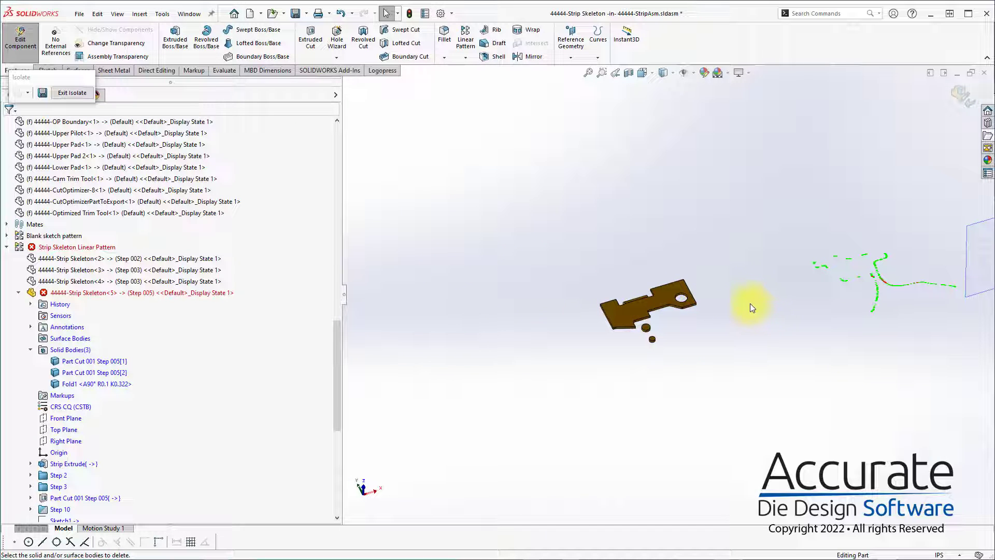
Exit the isolated view and finish editing the strip skeleton to return to the strip assembly.
{"action": "scroll", "coordinate": [228, 367], "scroll_direction": "down", "scroll_amount": 6}
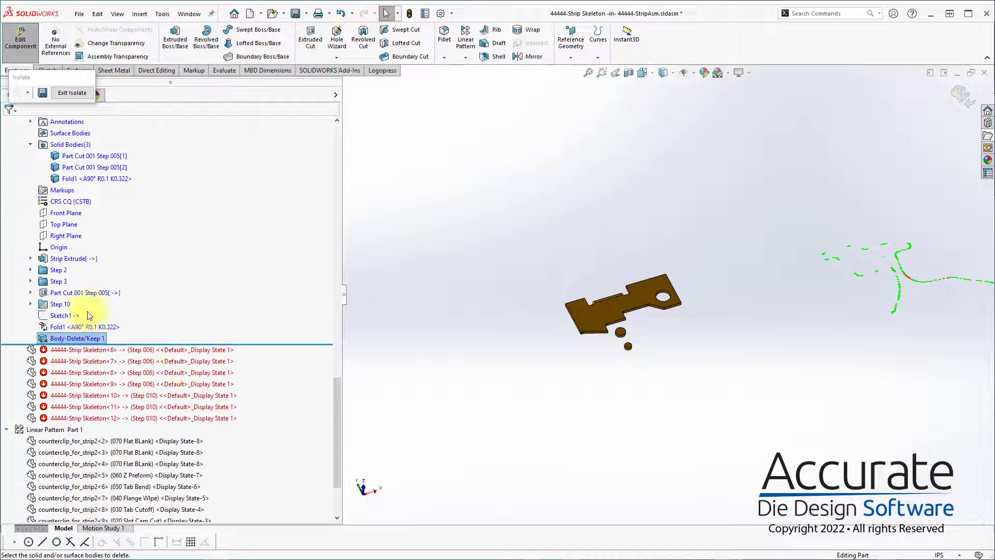
{"action": "left_click", "coordinate": [82, 92]}
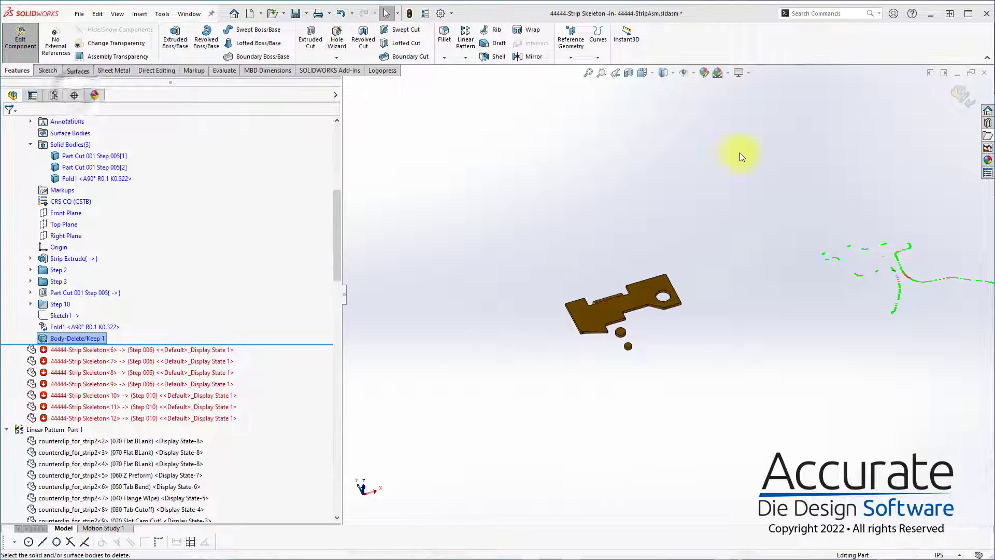
{"action": "left_click", "coordinate": [962, 96]}
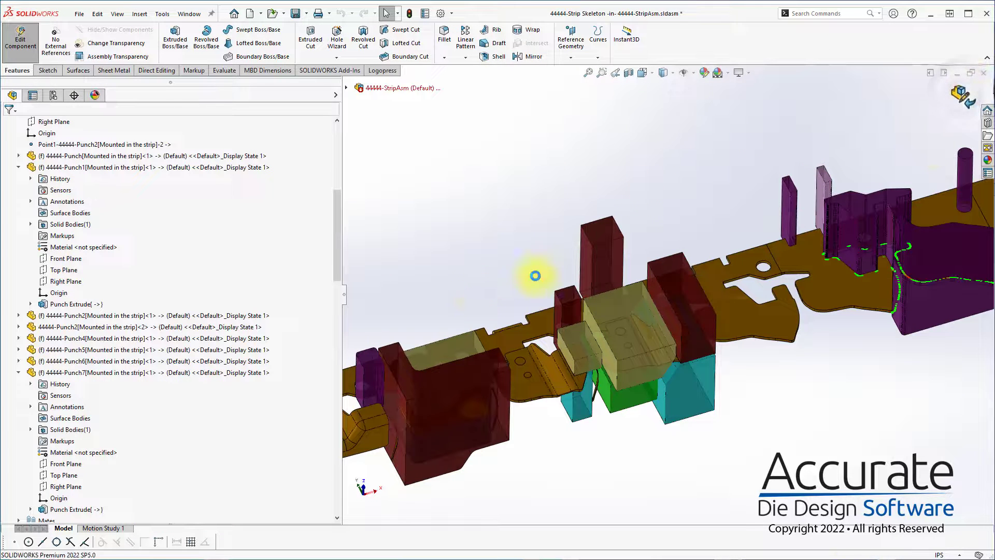
Examine the rebuilt strip along its full length and the updated Punch1 outline against the optimized trim points from several angles.
{"action": "middle_click_drag", "start_coordinate": [626, 311], "coordinate": [634, 337]}
{"action": "scroll", "coordinate": [558, 341], "scroll_direction": "up", "scroll_amount": 3}
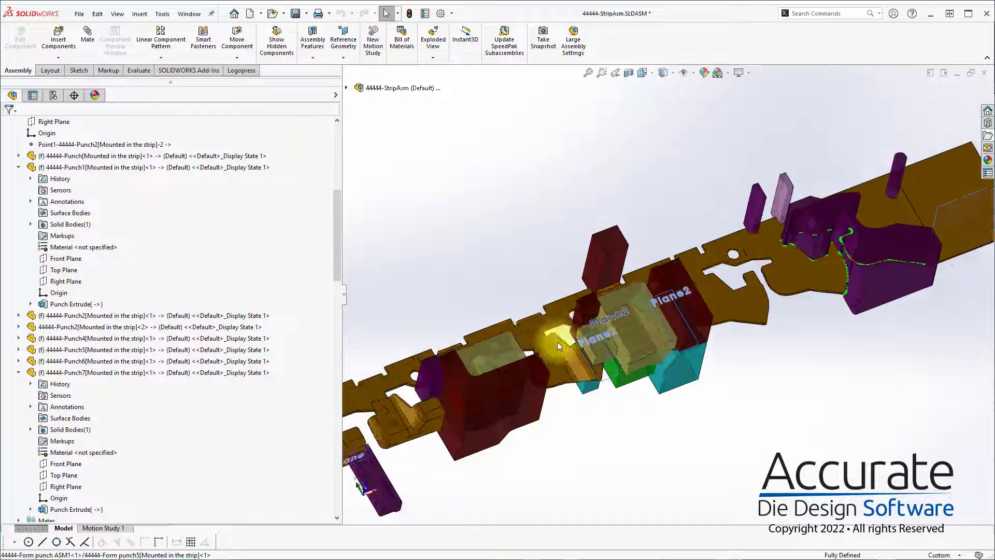
{"action": "scroll", "coordinate": [508, 438], "scroll_direction": "up", "scroll_amount": 4}
{"action": "scroll", "coordinate": [506, 384], "scroll_direction": "down", "scroll_amount": 8}
{"action": "scroll", "coordinate": [831, 240], "scroll_direction": "up", "scroll_amount": 8}
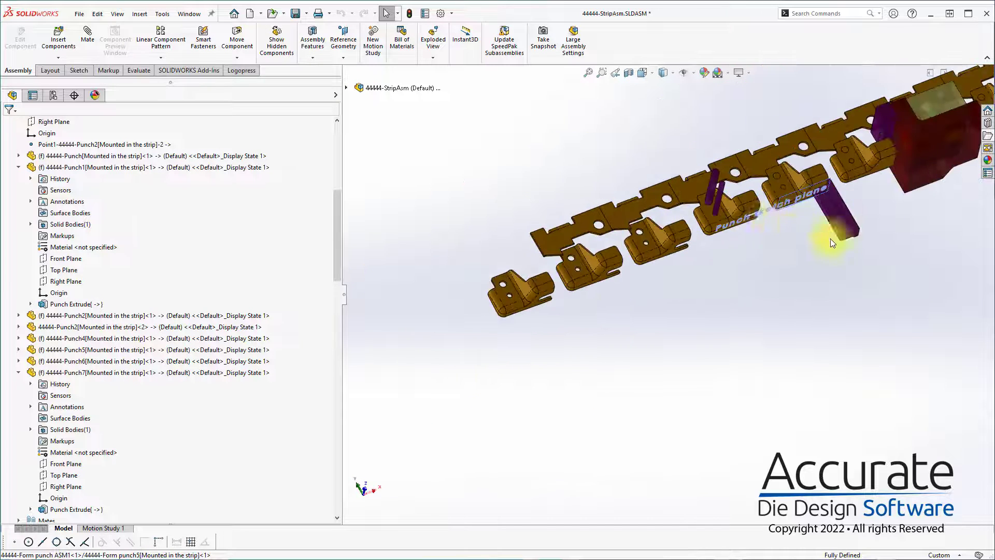
{"action": "left_click", "coordinate": [856, 320]}
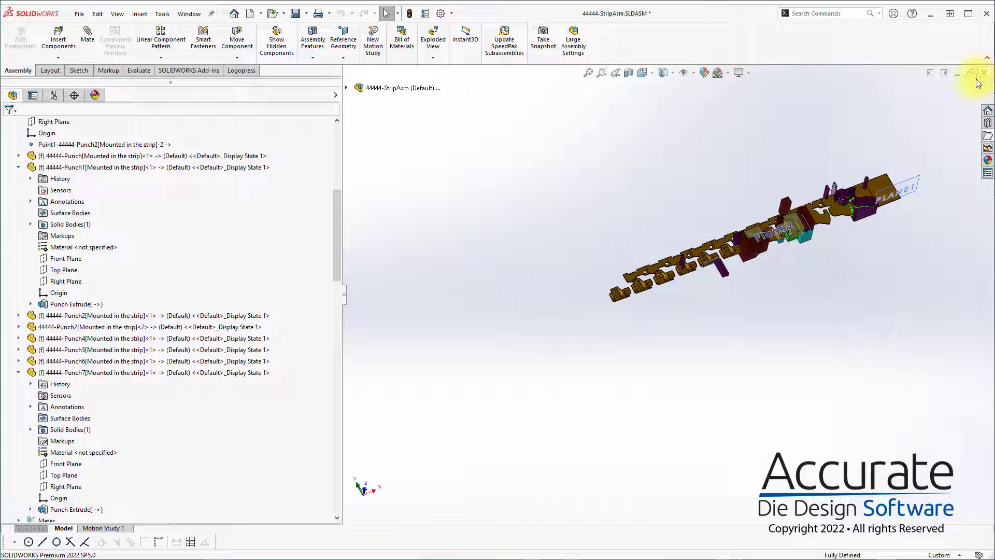
{"action": "scroll", "coordinate": [801, 214], "scroll_direction": "down", "scroll_amount": 10}
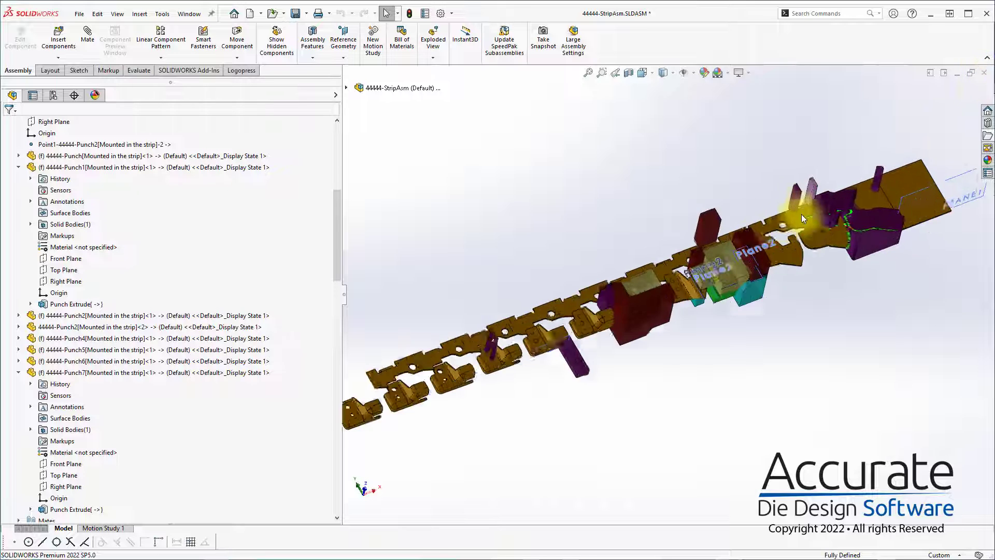
{"action": "scroll", "coordinate": [817, 298], "scroll_direction": "up", "scroll_amount": 2}
{"action": "scroll", "coordinate": [865, 263], "scroll_direction": "down", "scroll_amount": 2}
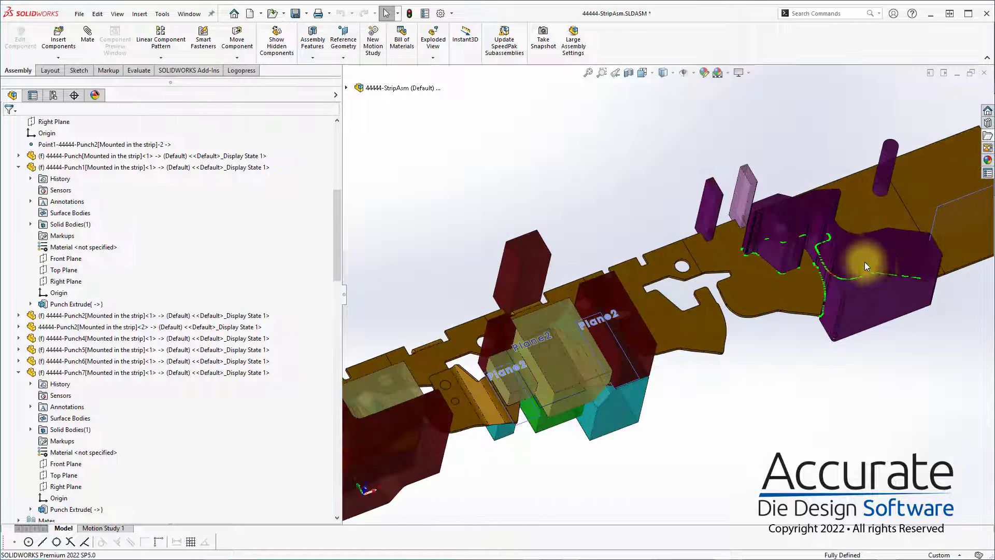
{"action": "middle_click_drag", "start_coordinate": [865, 263], "coordinate": [844, 256]}
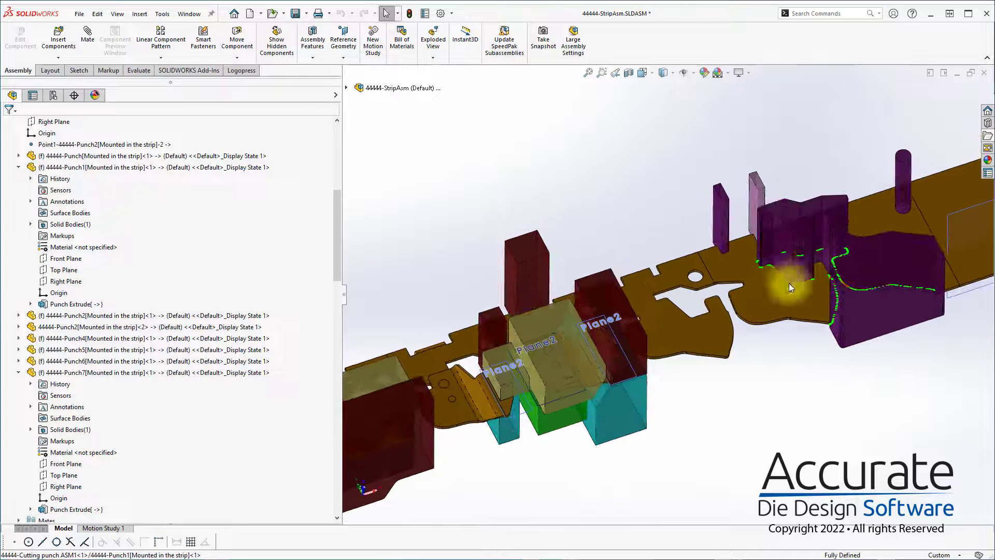
{"action": "scroll", "coordinate": [918, 287], "scroll_direction": "down", "scroll_amount": 3}
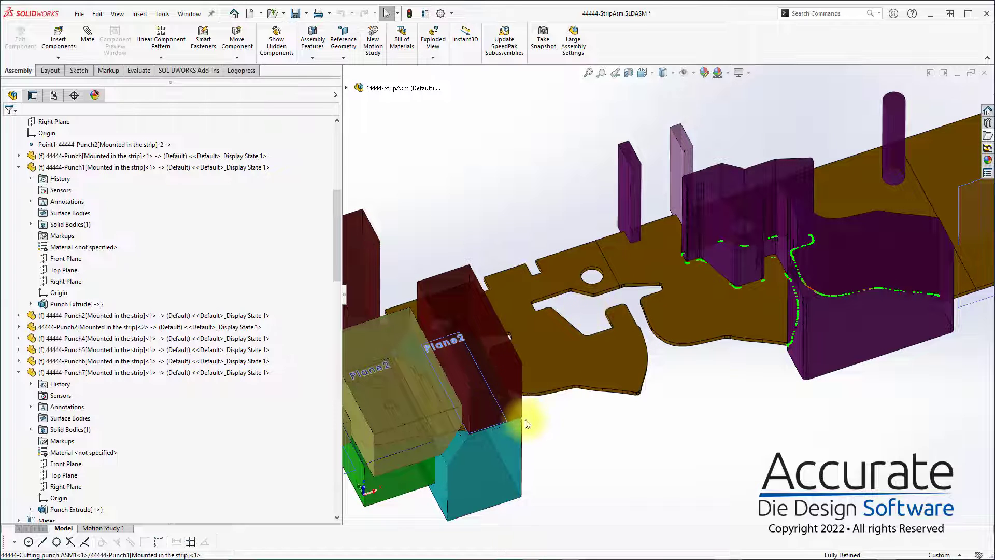
{"action": "scroll", "coordinate": [643, 395], "scroll_direction": "up", "scroll_amount": 4}
{"action": "middle_click_drag", "start_coordinate": [644, 396], "coordinate": [502, 319]}
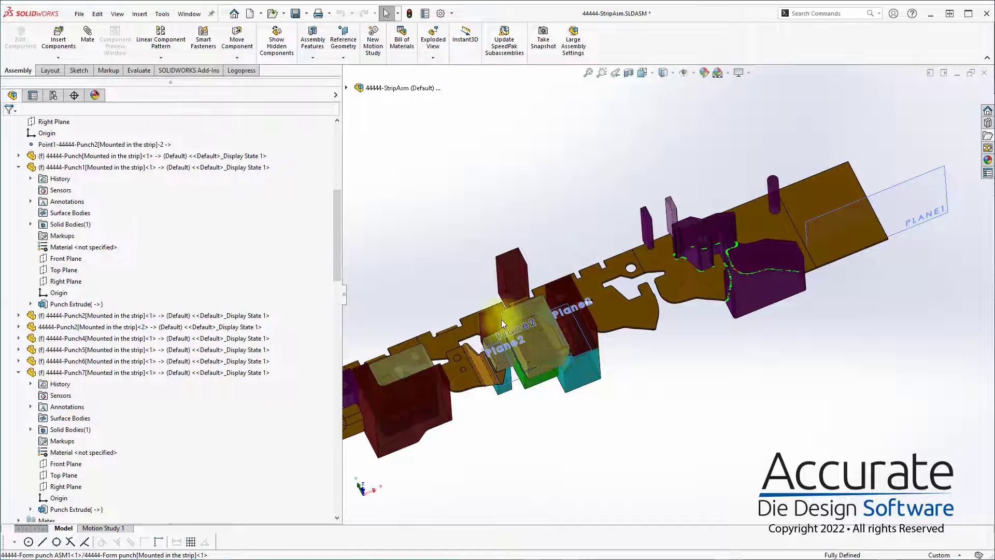
{"action": "middle_click_drag", "start_coordinate": [608, 367], "coordinate": [611, 417]}
{"action": "scroll", "coordinate": [783, 263], "scroll_direction": "down", "scroll_amount": 3}
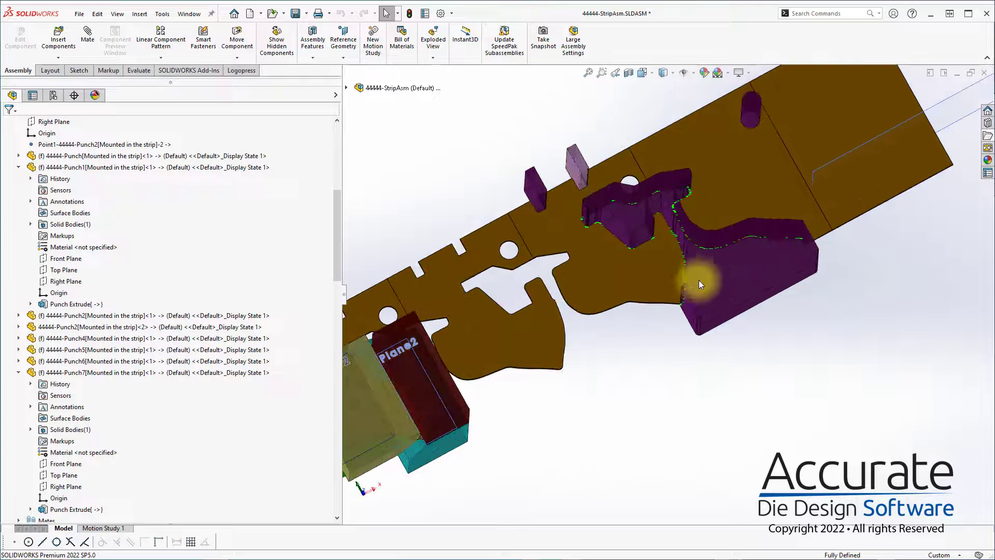
{"action": "scroll", "coordinate": [711, 231], "scroll_direction": "down", "scroll_amount": 3}
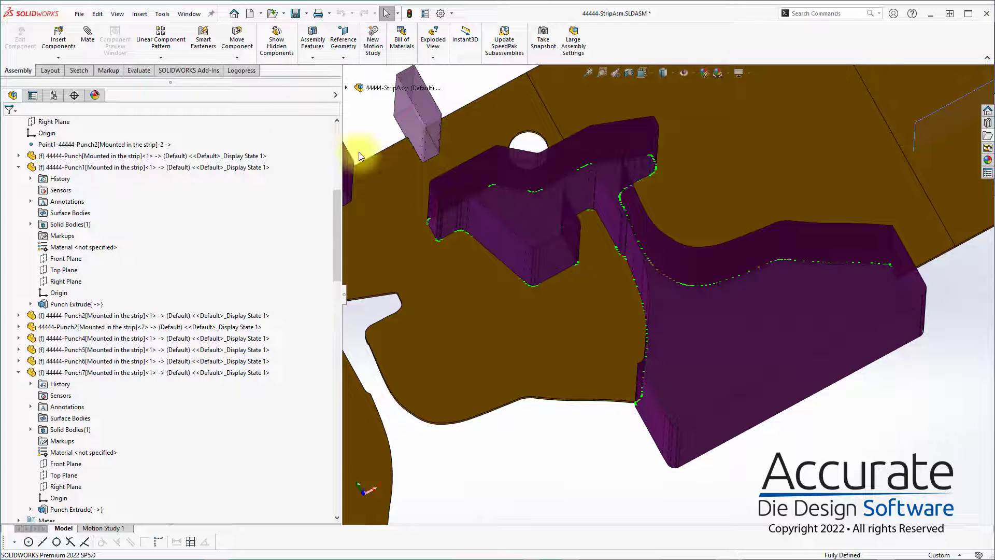
{"action": "scroll", "coordinate": [867, 311], "scroll_direction": "up", "scroll_amount": 3}
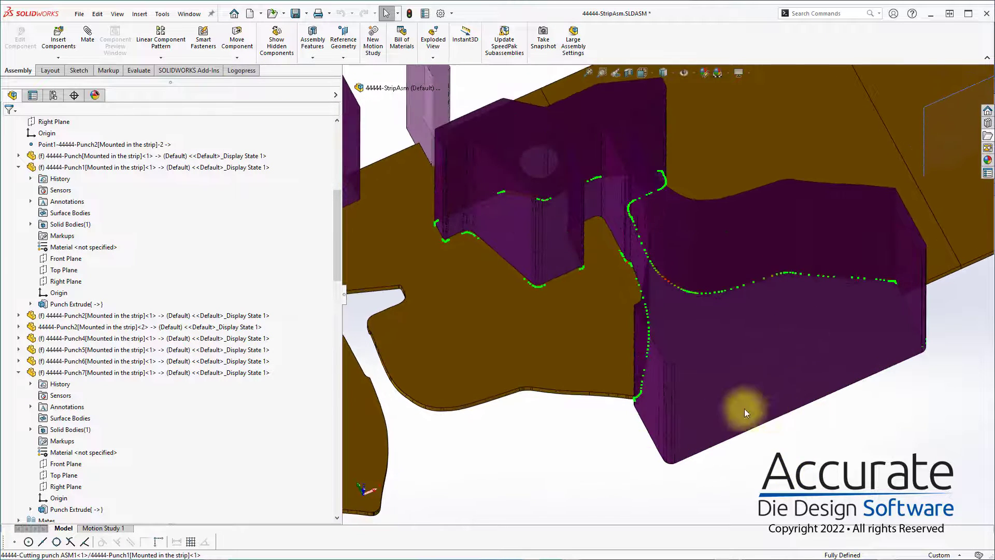
{"action": "scroll", "coordinate": [745, 406], "scroll_direction": "up", "scroll_amount": 5}
{"action": "scroll", "coordinate": [525, 394], "scroll_direction": "up", "scroll_amount": 3}
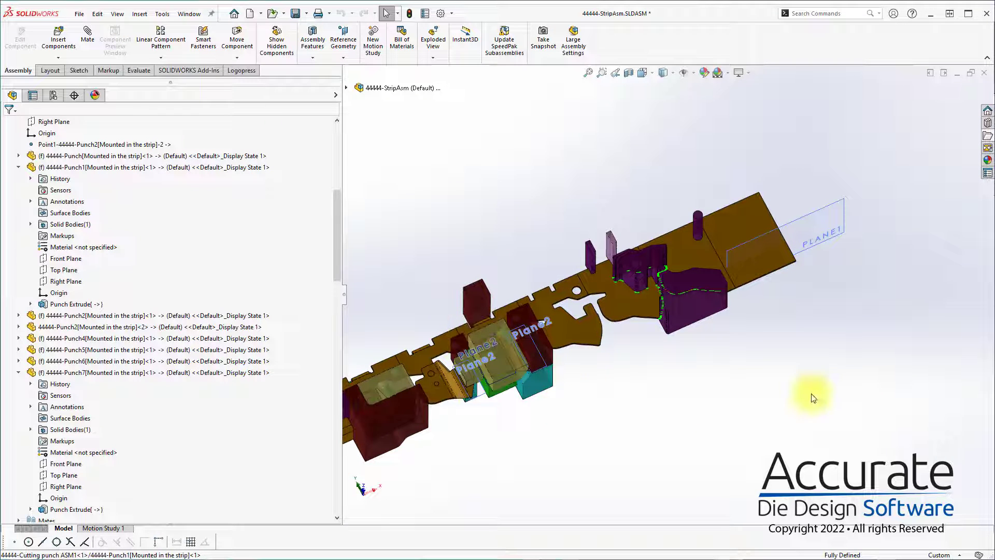
{"action": "scroll", "coordinate": [524, 306], "scroll_direction": "down", "scroll_amount": 3}
{"action": "scroll", "coordinate": [661, 331], "scroll_direction": "up", "scroll_amount": 3}
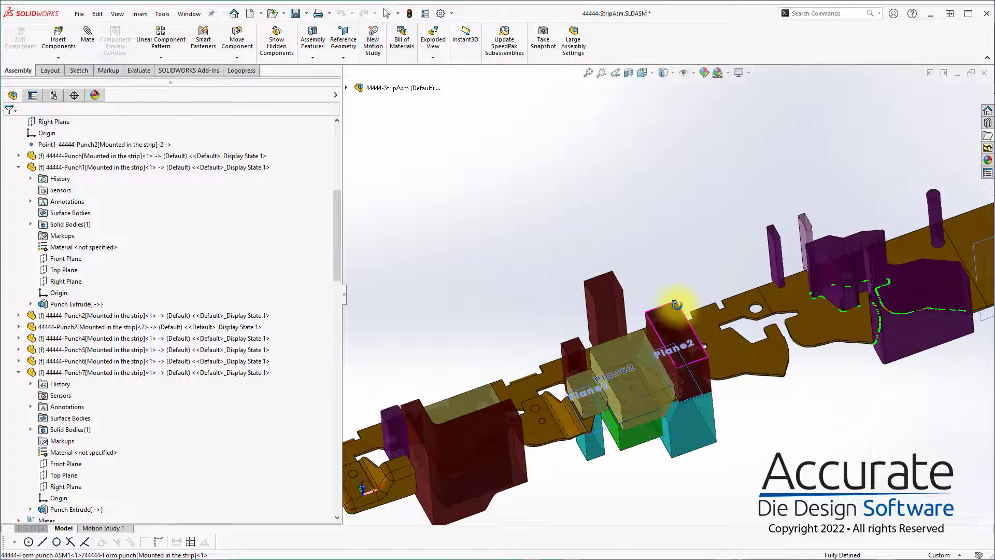
{"action": "scroll", "coordinate": [850, 355], "scroll_direction": "up", "scroll_amount": 3}
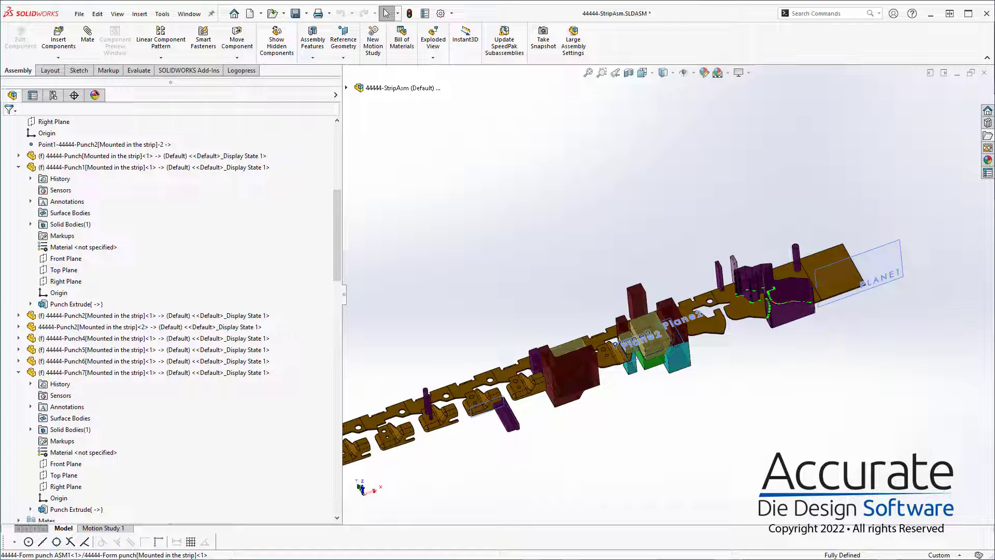
Save the strip assembly together with its modified documents.
{"action": "key", "text": "ctrl+s"}
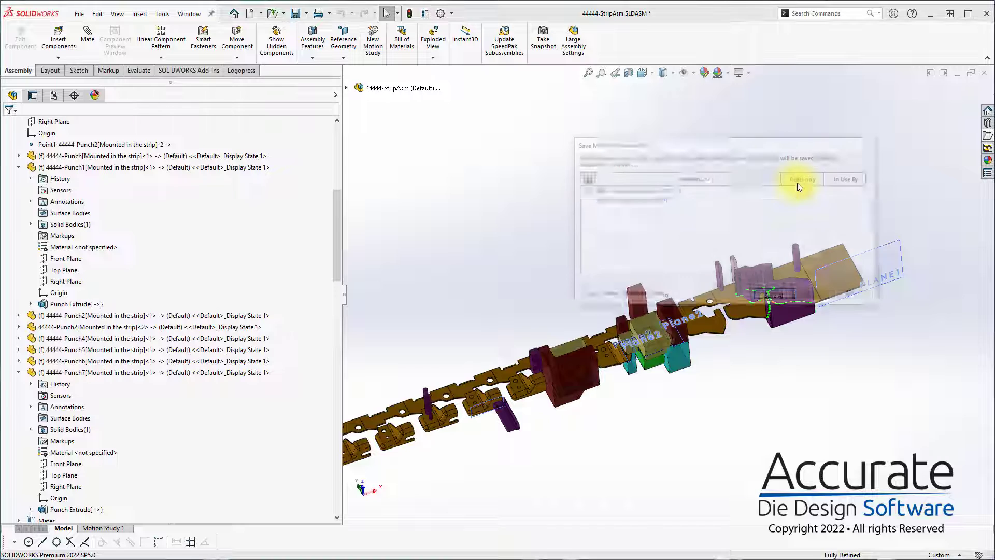
{"action": "left_click", "coordinate": [778, 294]}
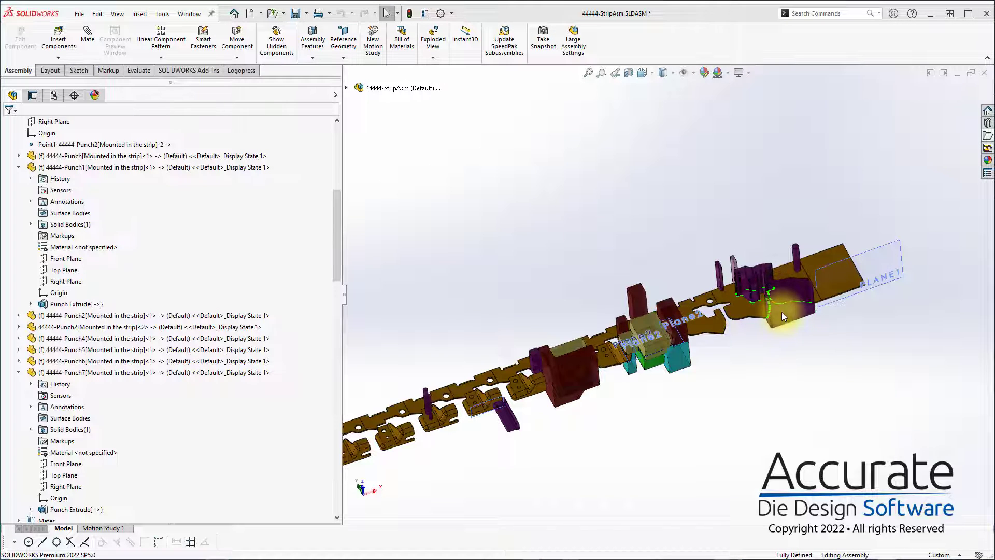